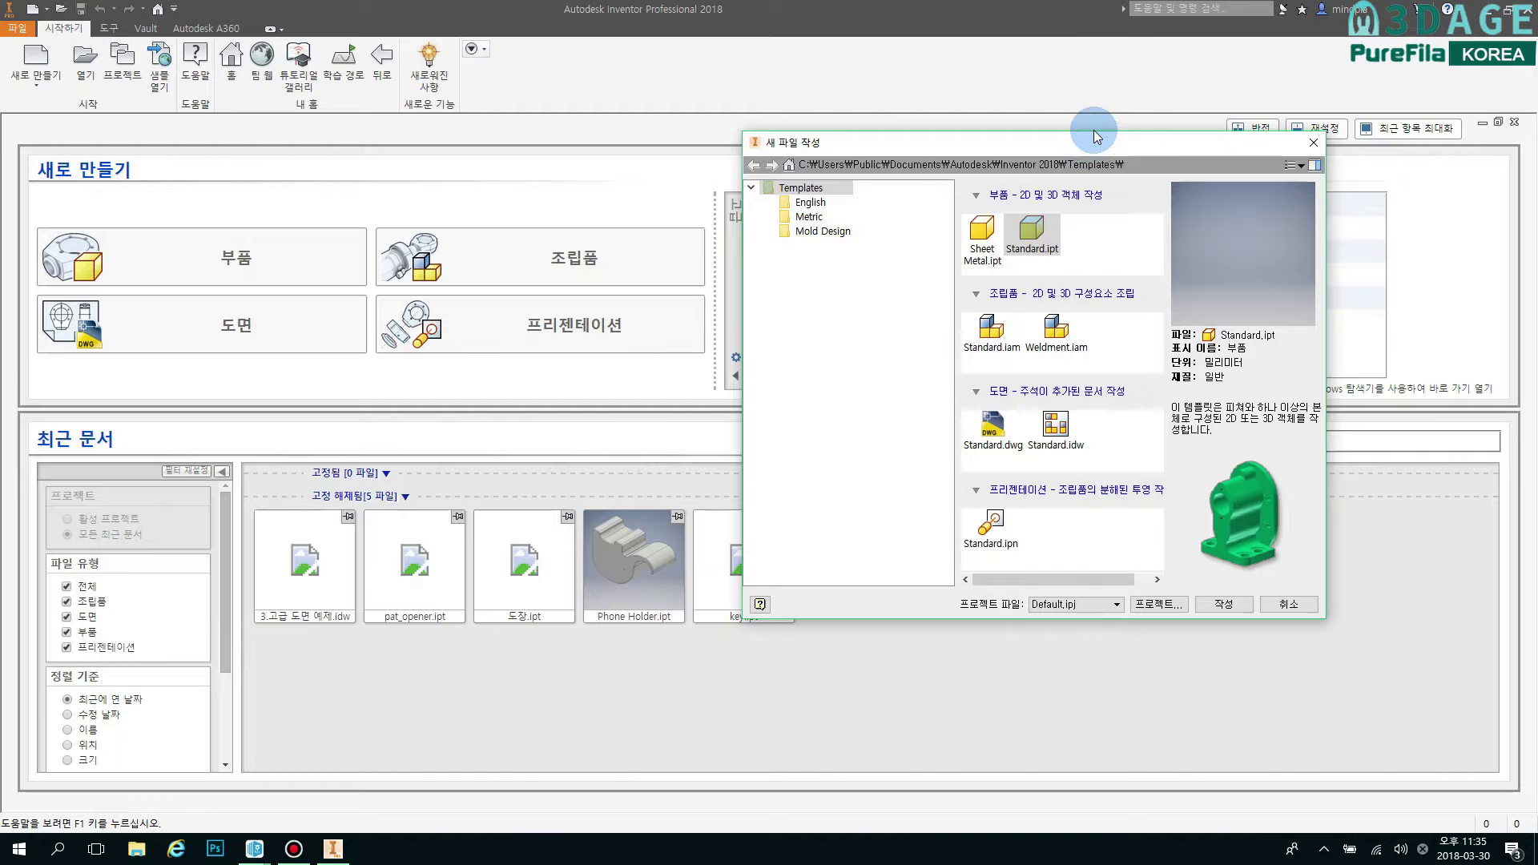
key(ctrl+alt+d)
mouse_move(1066, 266)
mouse_down()
mouse_move(1013, 246)
mouse_move(1042, 196)
mouse_move(1047, 267)
mouse_up()
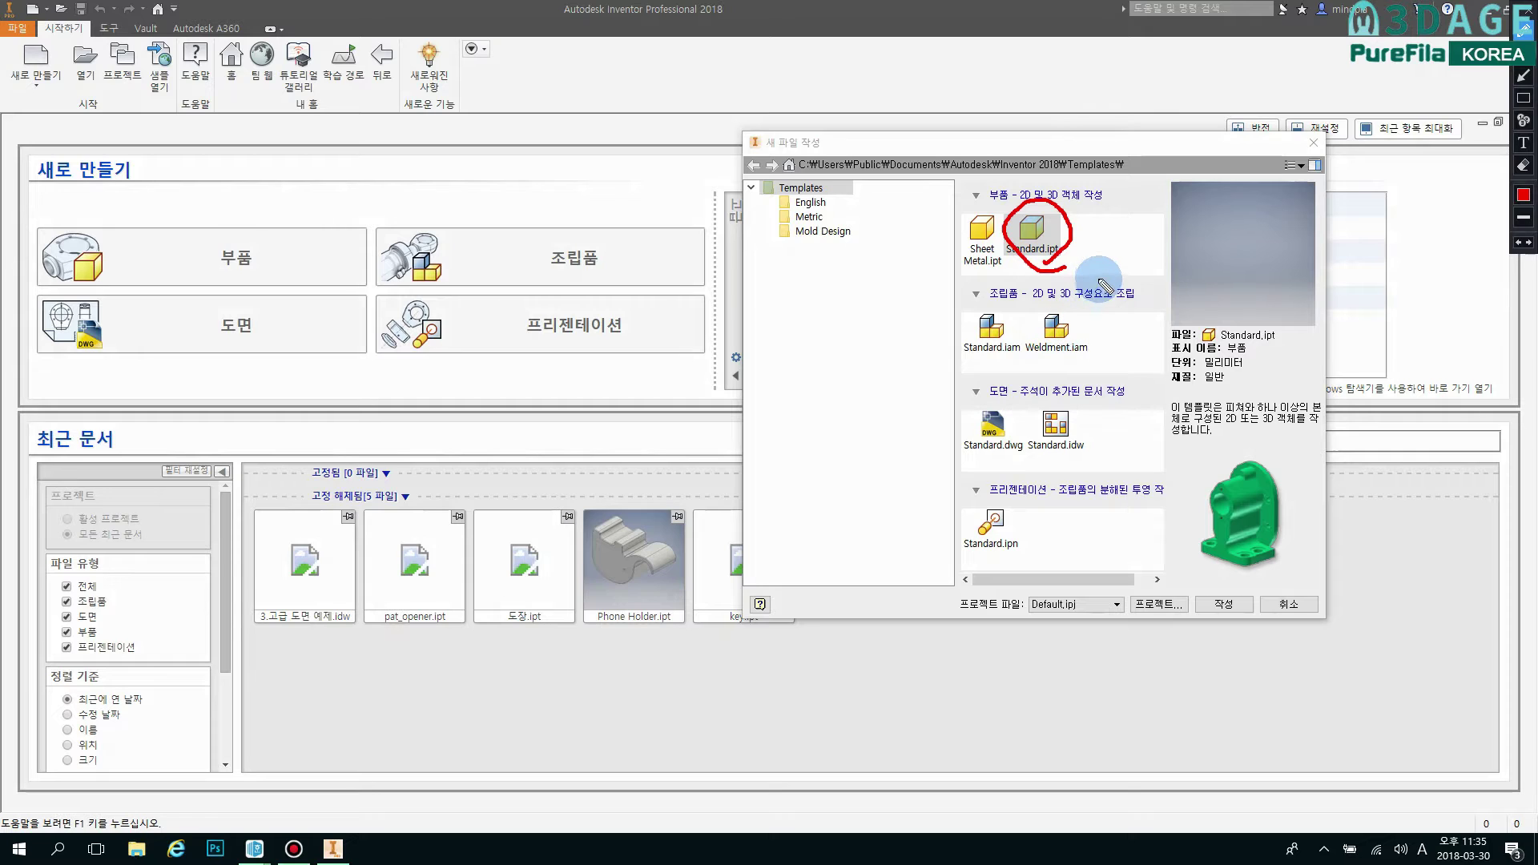
mouse_move(1080, 255)
mouse_down()
mouse_move(1119, 237)
mouse_move(1078, 254)
mouse_move(1092, 234)
mouse_up()
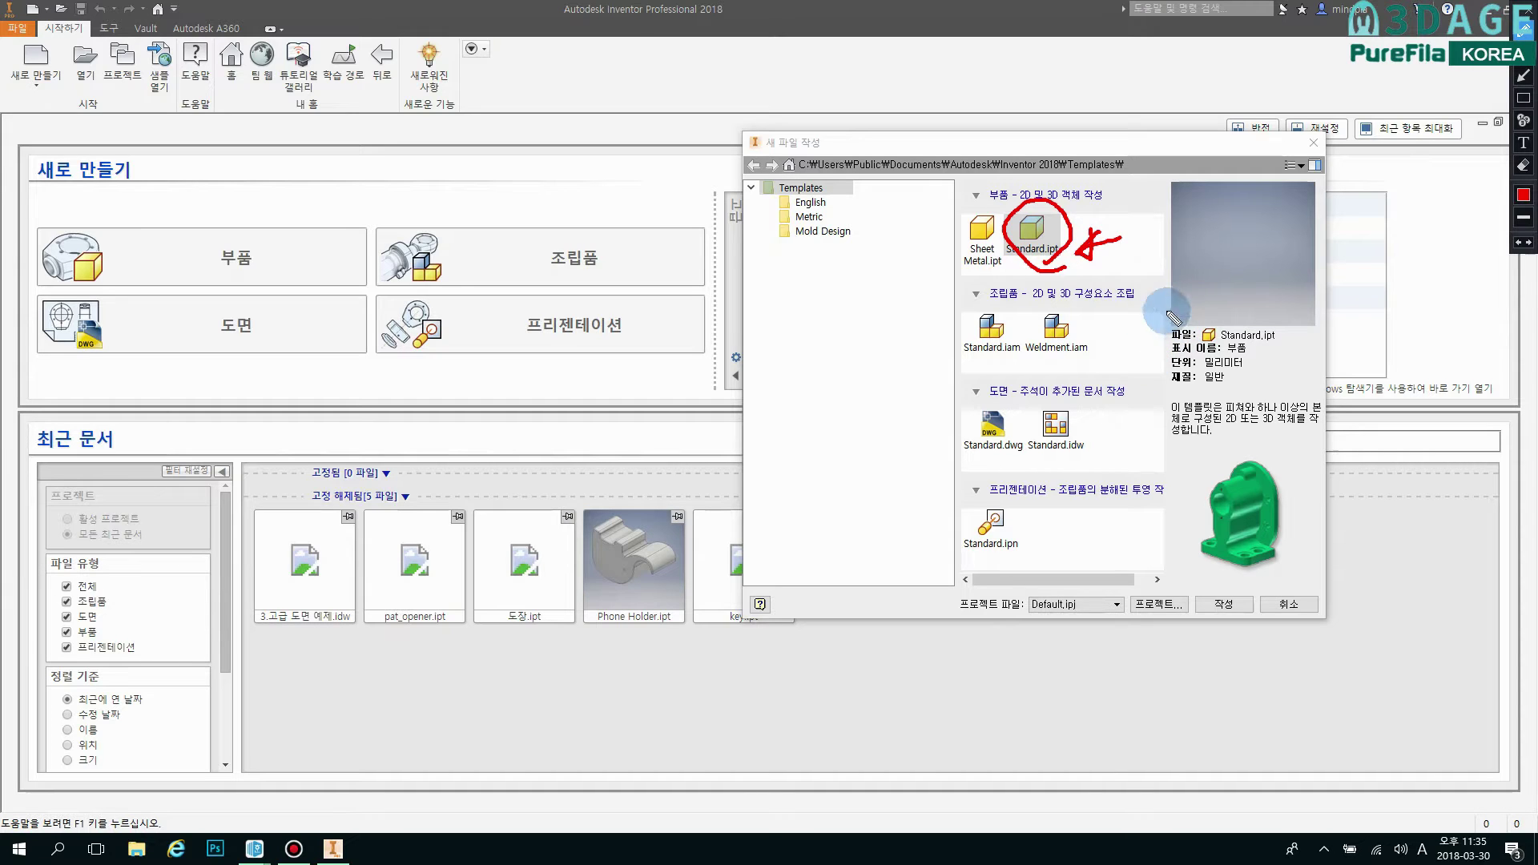
mouse_move(1126, 292)
mouse_down()
mouse_move(1154, 393)
mouse_move(1130, 486)
mouse_up()
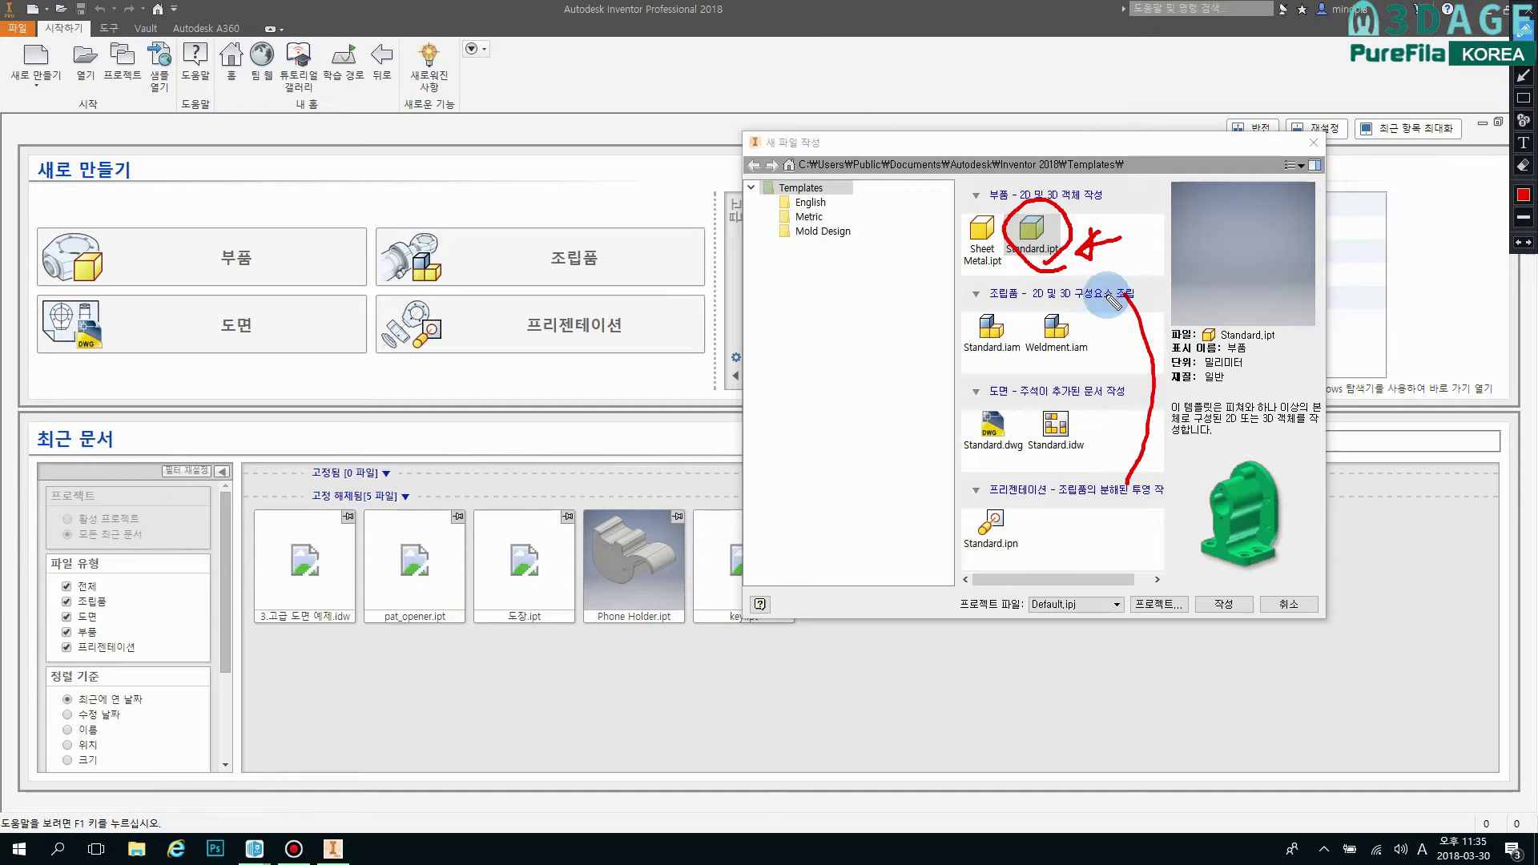
drag(997, 205, 1116, 204)
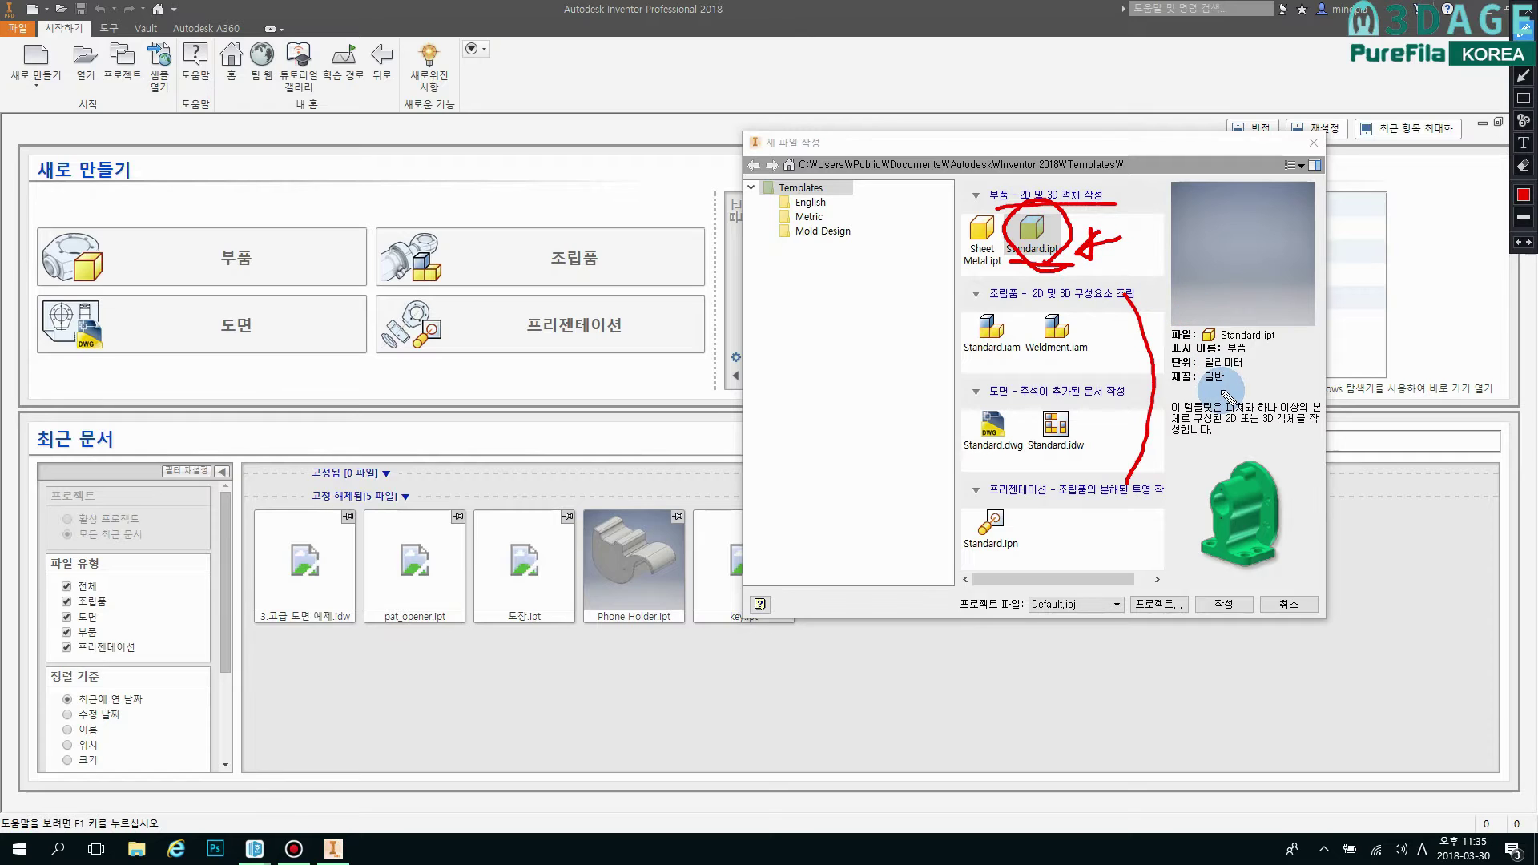
mouse_move(1203, 373)
mouse_down()
mouse_move(1261, 358)
mouse_move(1217, 353)
mouse_move(1199, 369)
mouse_up()
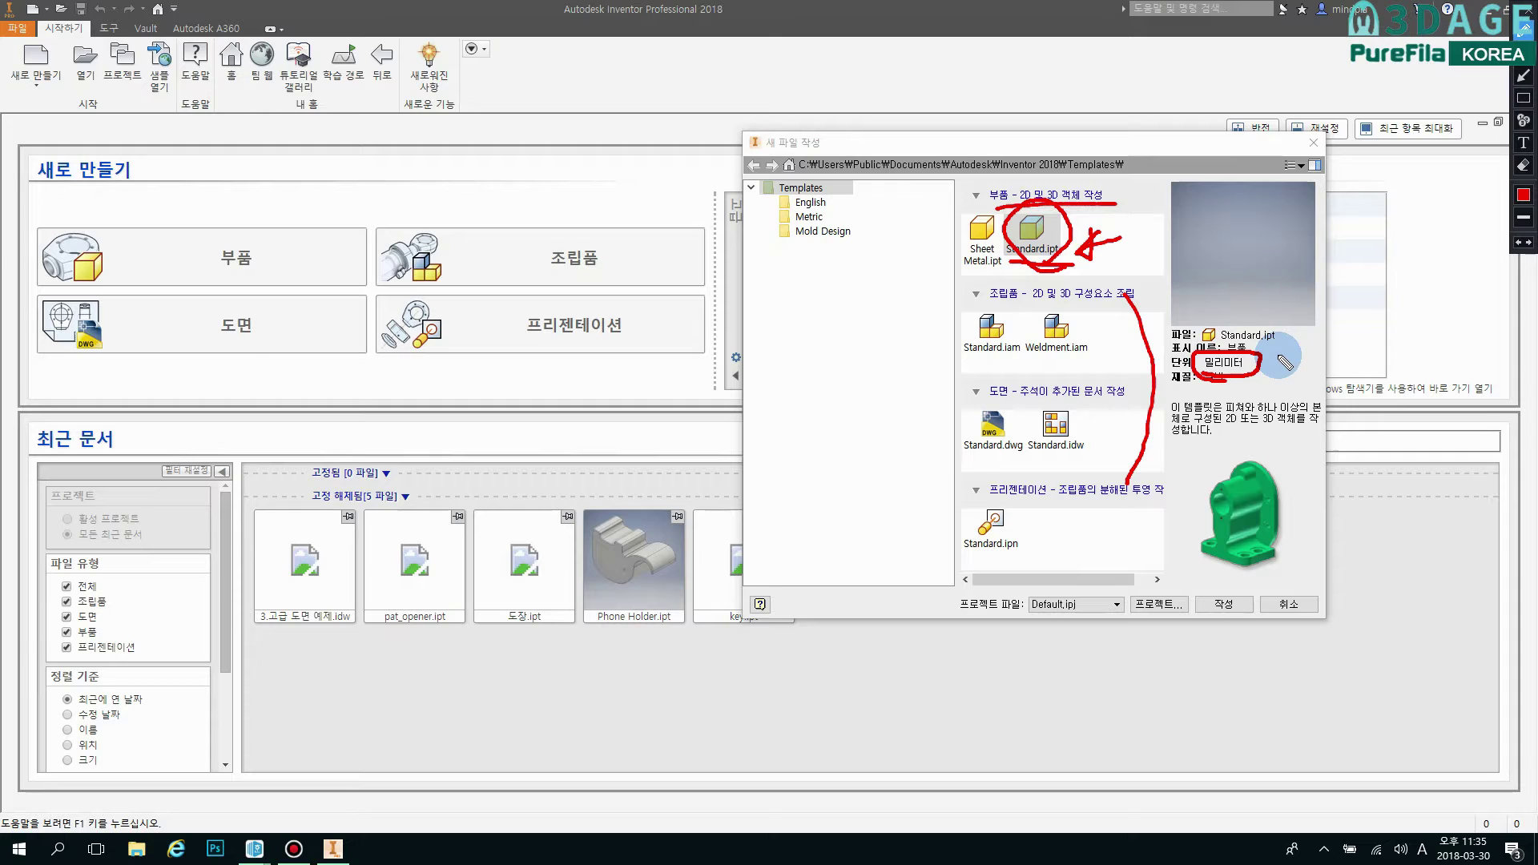
mouse_move(1277, 354)
mouse_down()
mouse_move(1278, 370)
mouse_move(1281, 347)
mouse_move(1297, 368)
mouse_up()
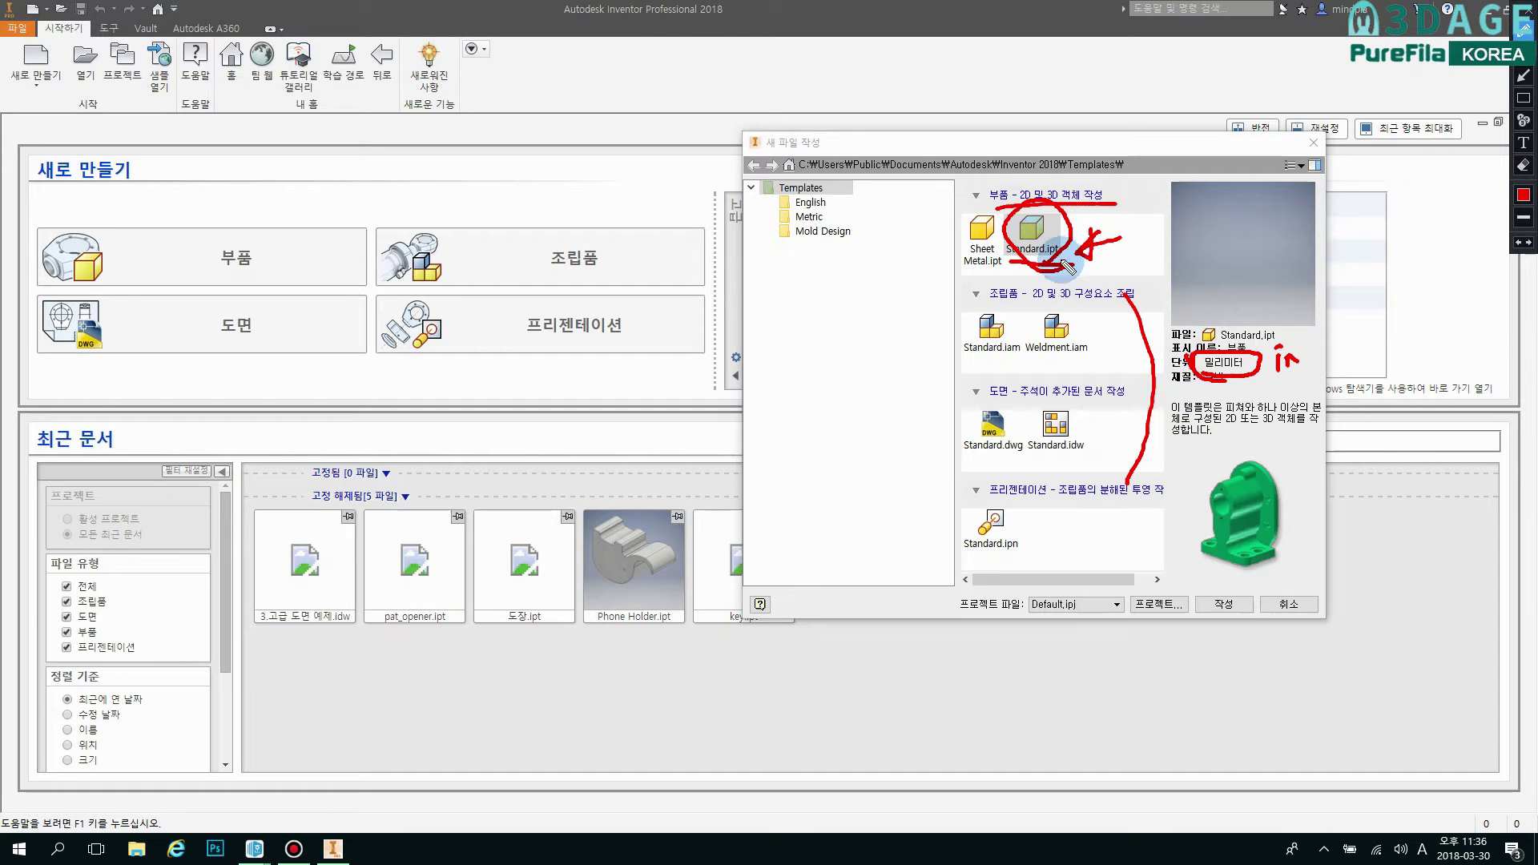
click(1035, 222)
drag(1025, 218, 1059, 205)
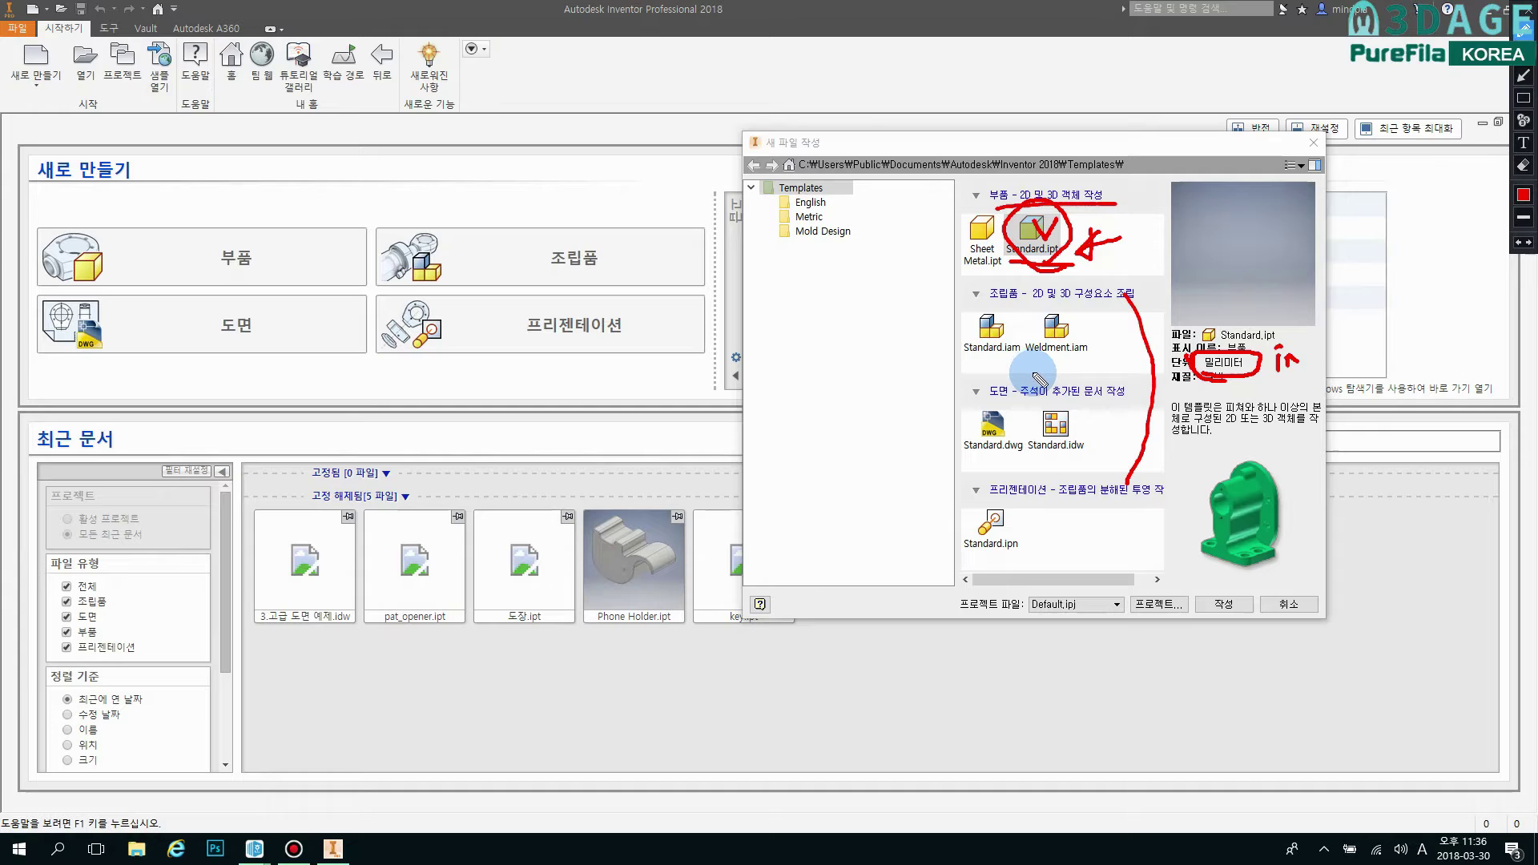
drag(1204, 591, 1229, 589)
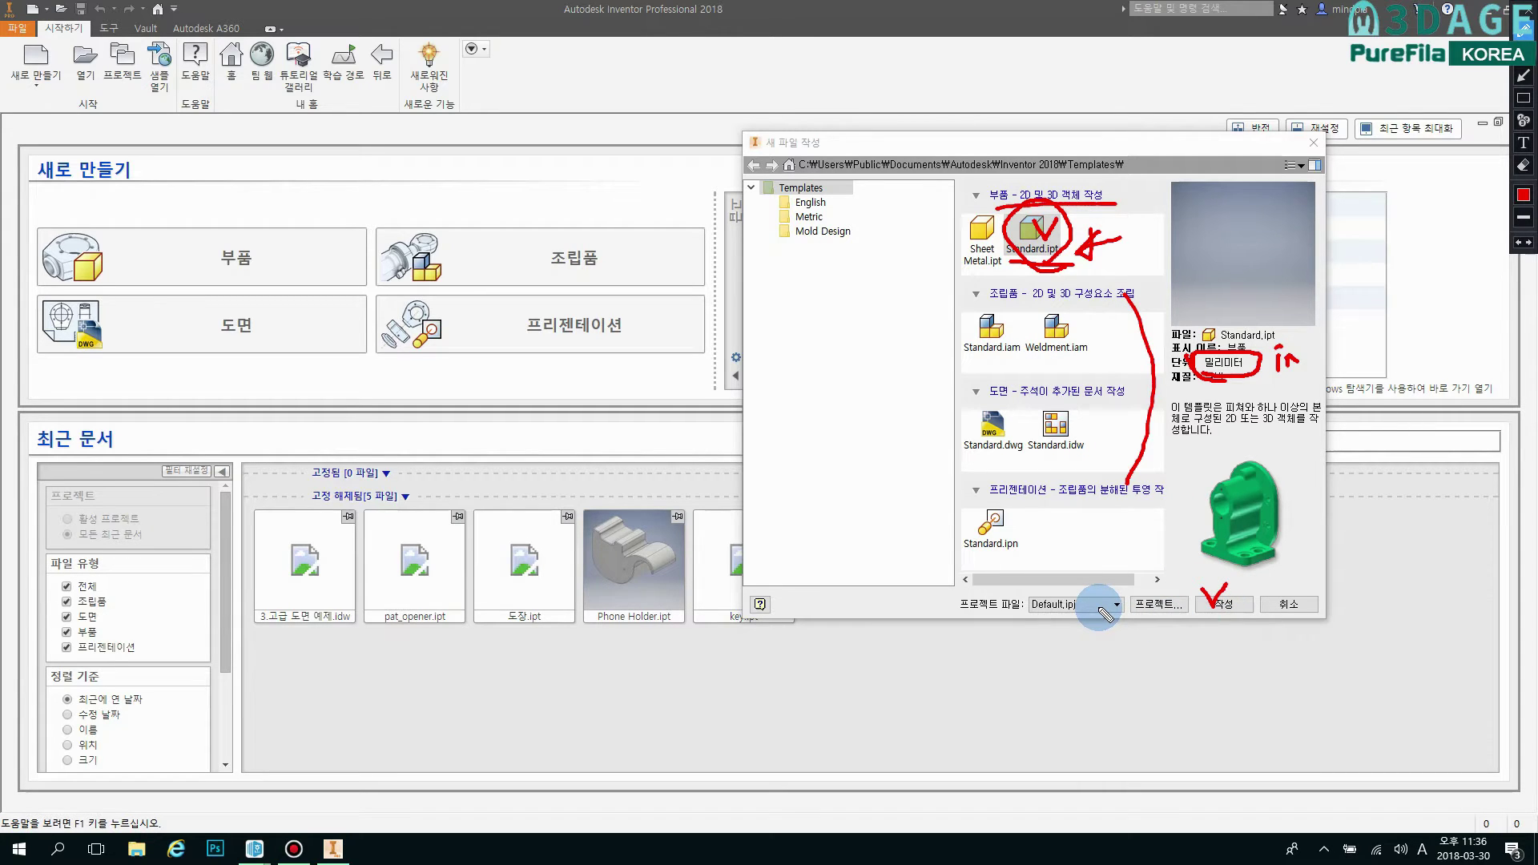
key(Escape)
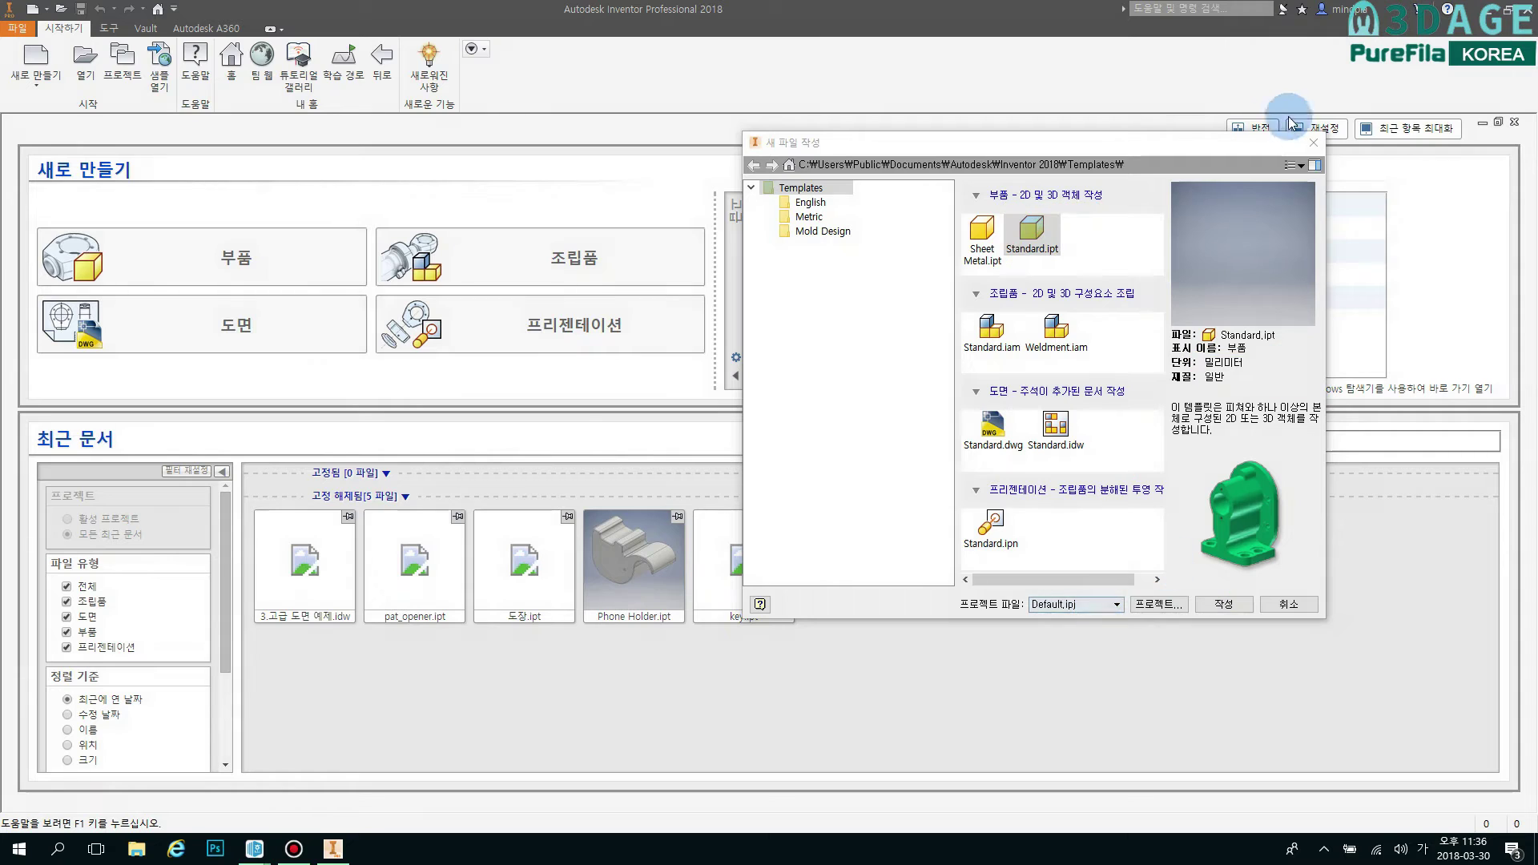
Create a new part from the Standard.ipt template.
click(1033, 237)
double_click(1033, 241)
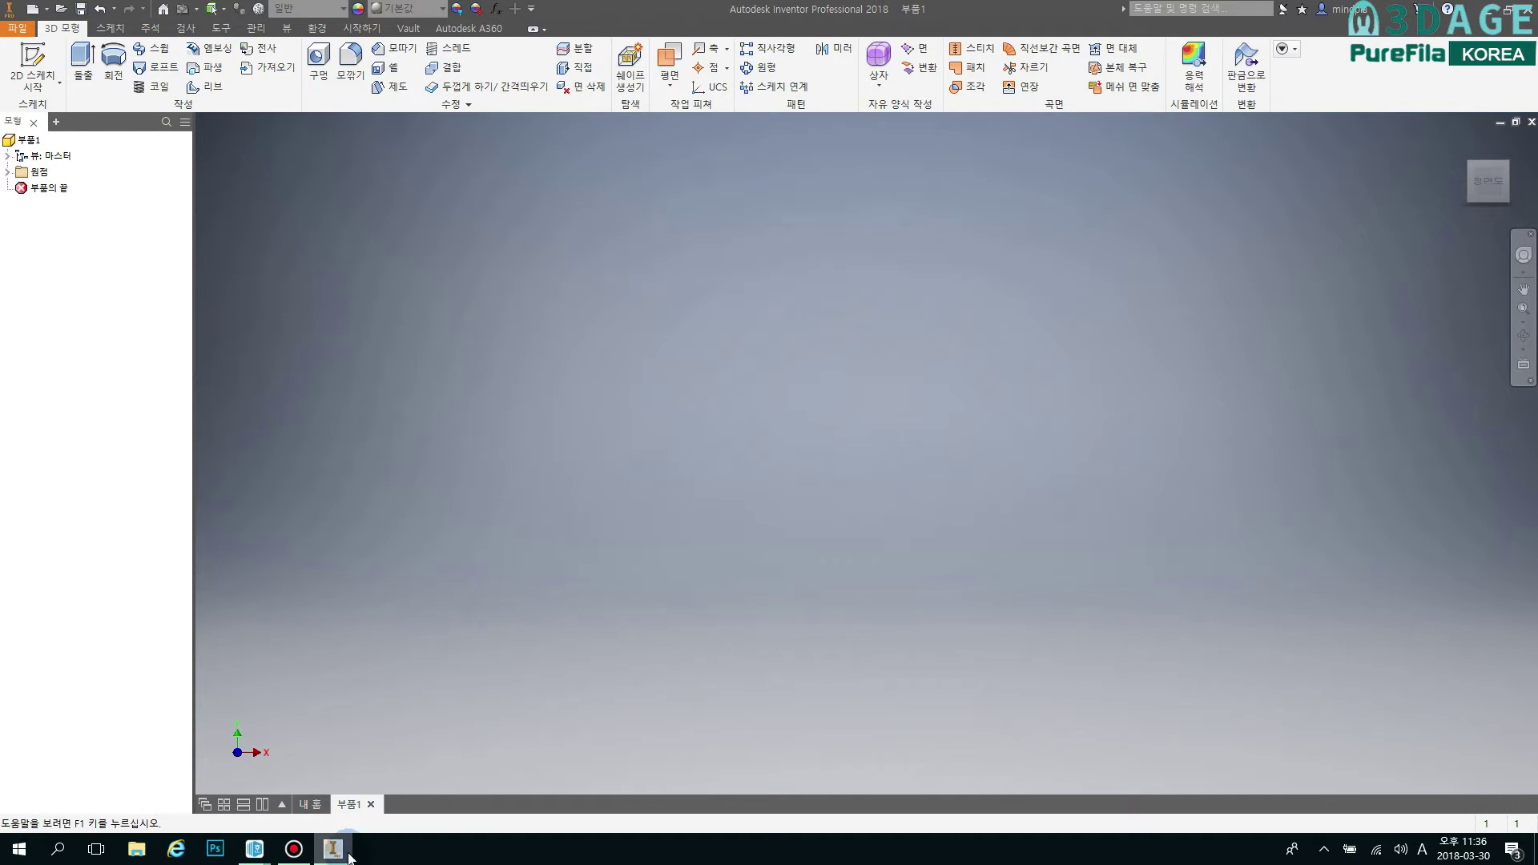
Switch to the Hangul document containing the chamfered plate drawing and move its window over the empty modelling area.
mouse_move(254, 849)
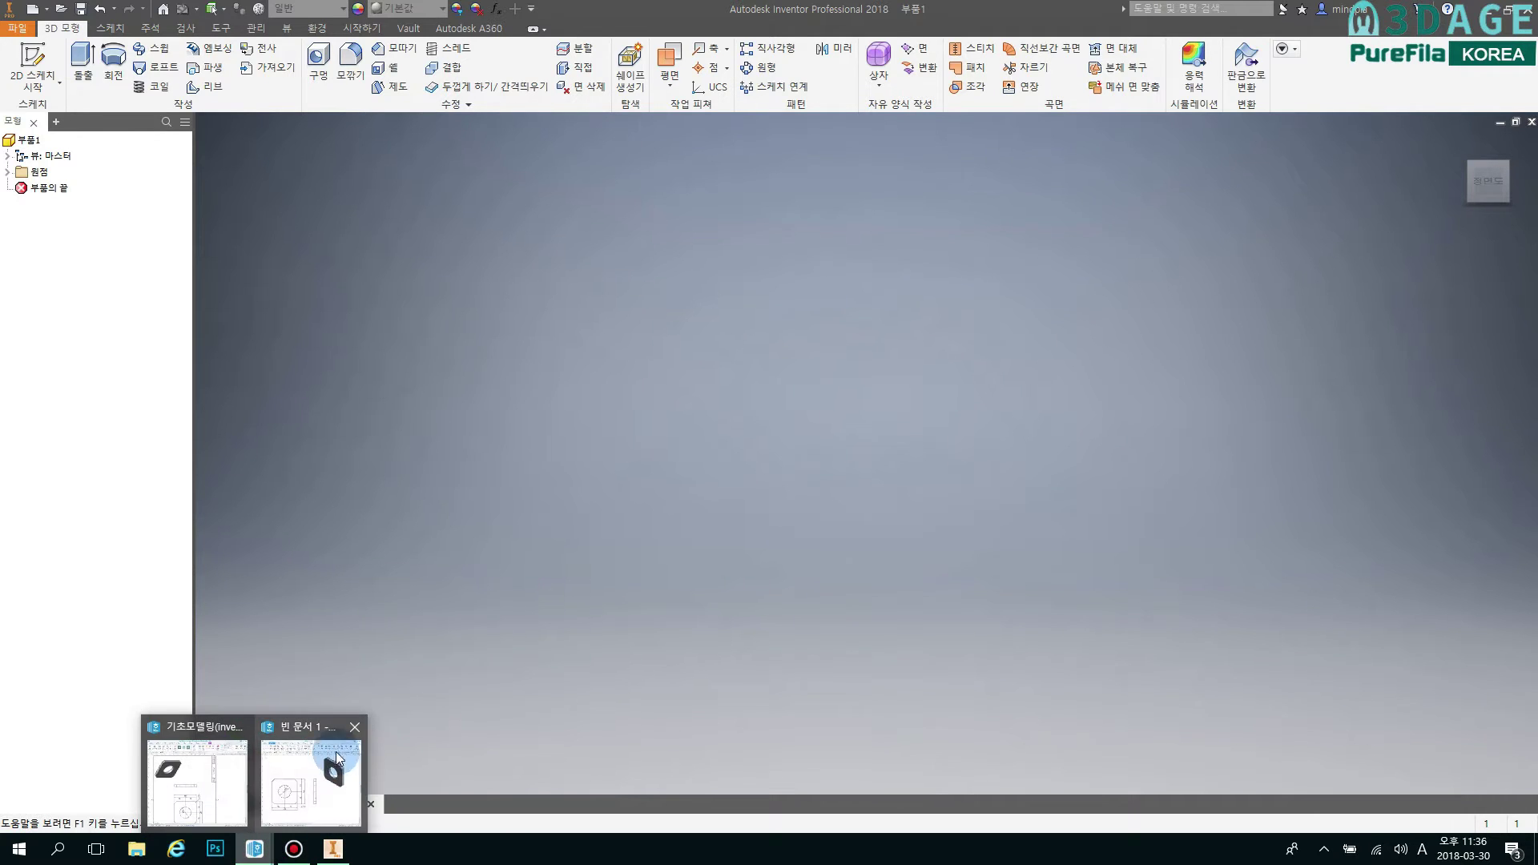
click(308, 793)
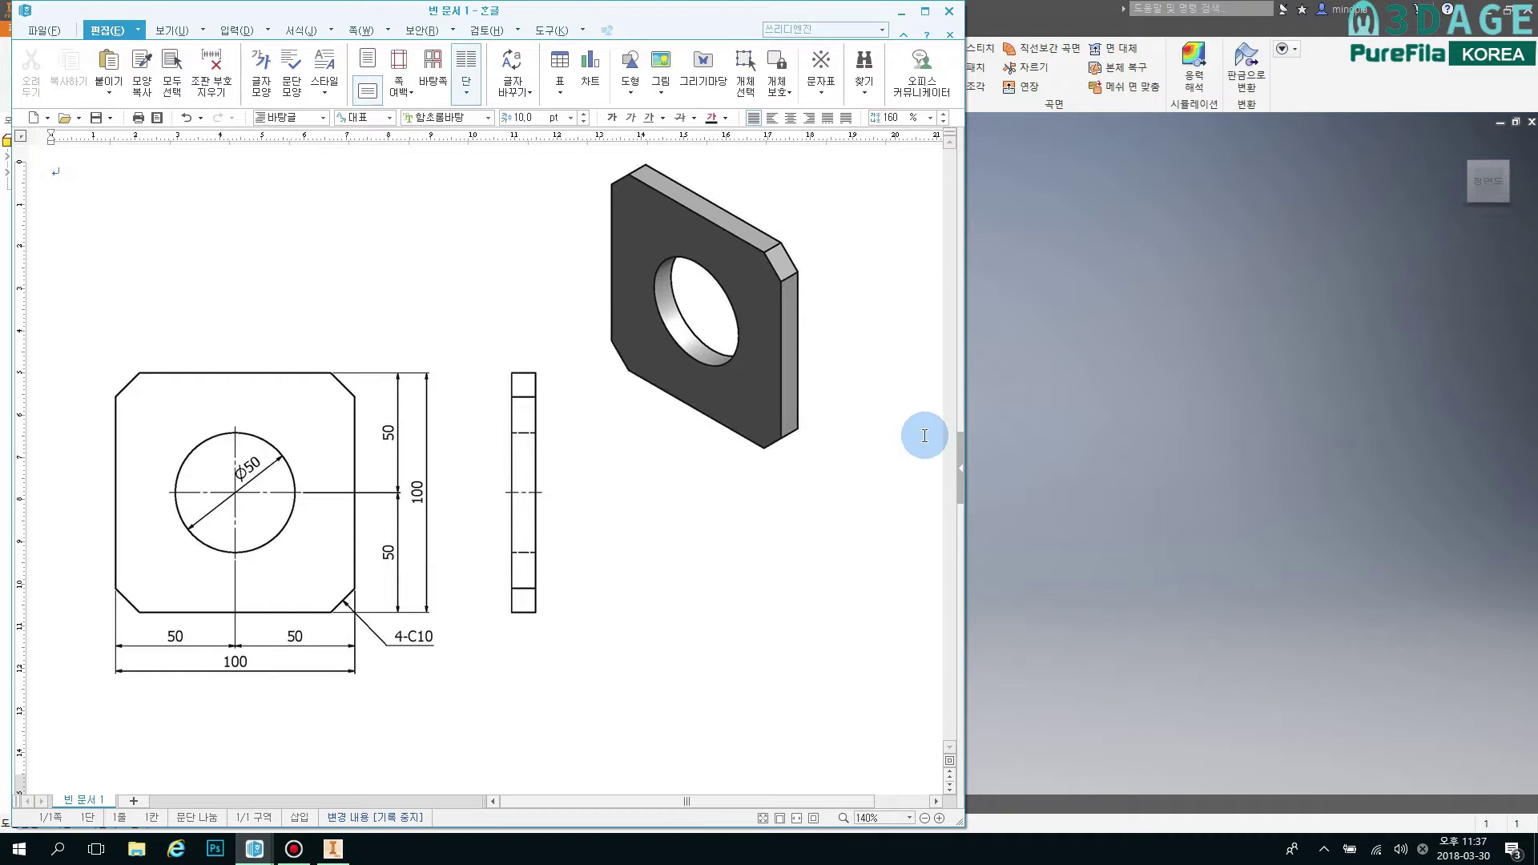
drag(843, 18, 1301, 51)
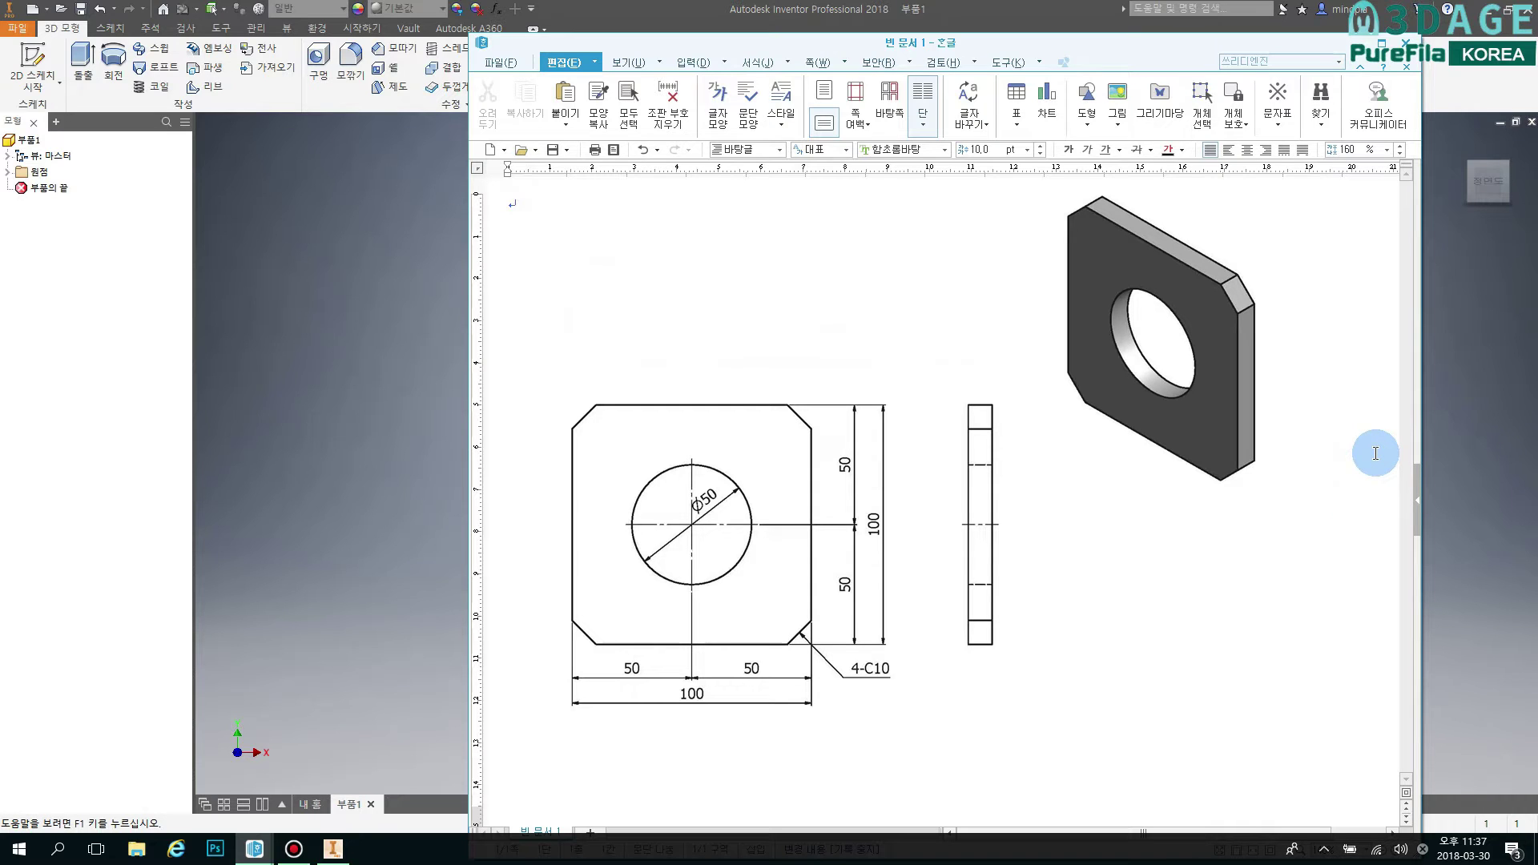
key(ctrl+alt+d)
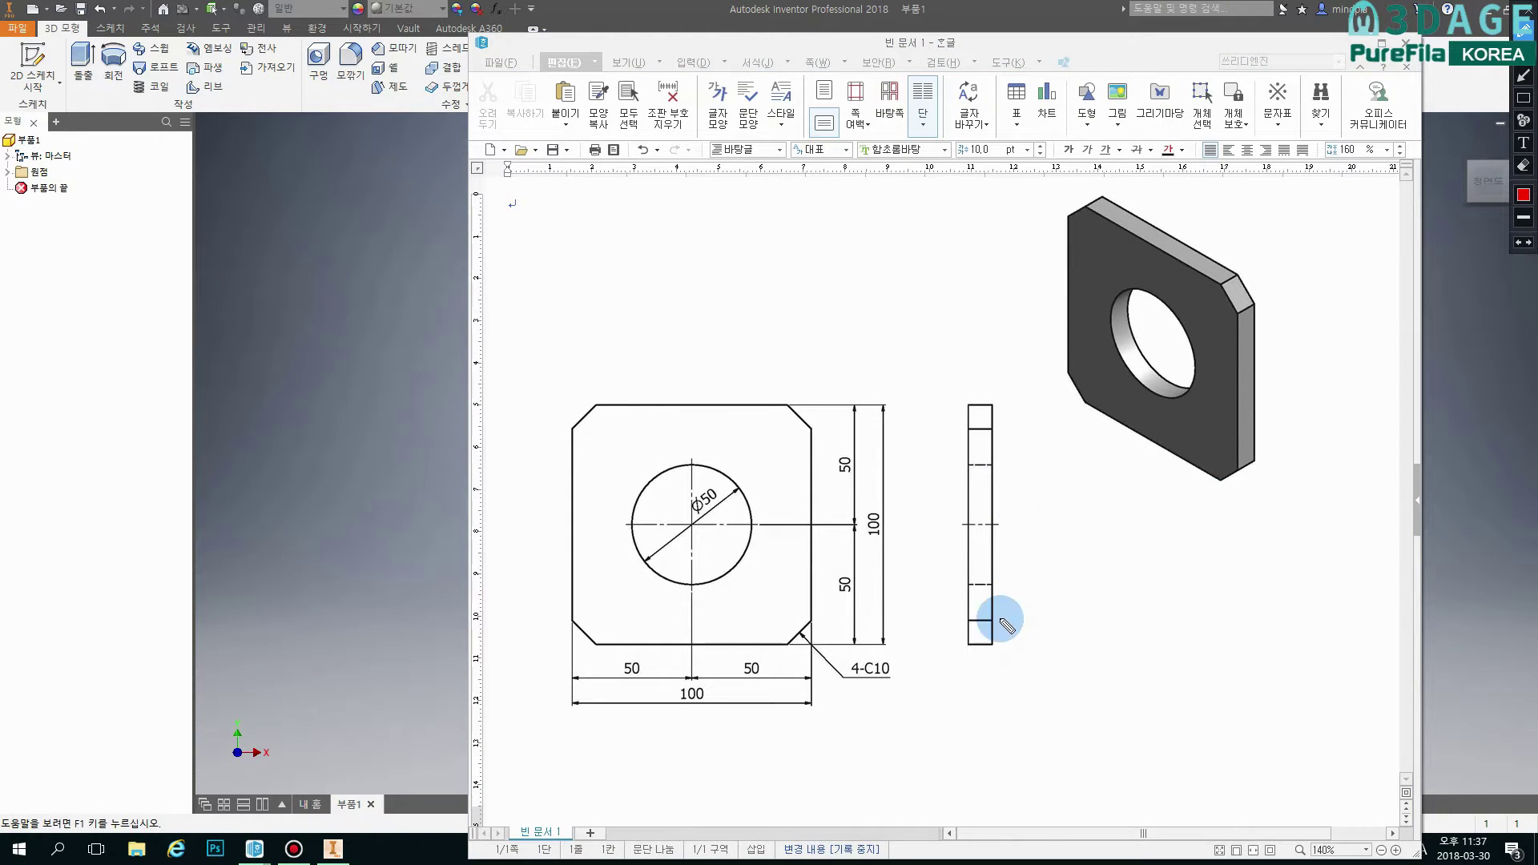
mouse_move(940, 747)
mouse_down()
mouse_move(532, 505)
mouse_move(985, 457)
mouse_move(962, 717)
mouse_move(942, 743)
mouse_up()
mouse_move(1191, 549)
mouse_down()
mouse_move(1167, 151)
mouse_move(1254, 529)
mouse_up()
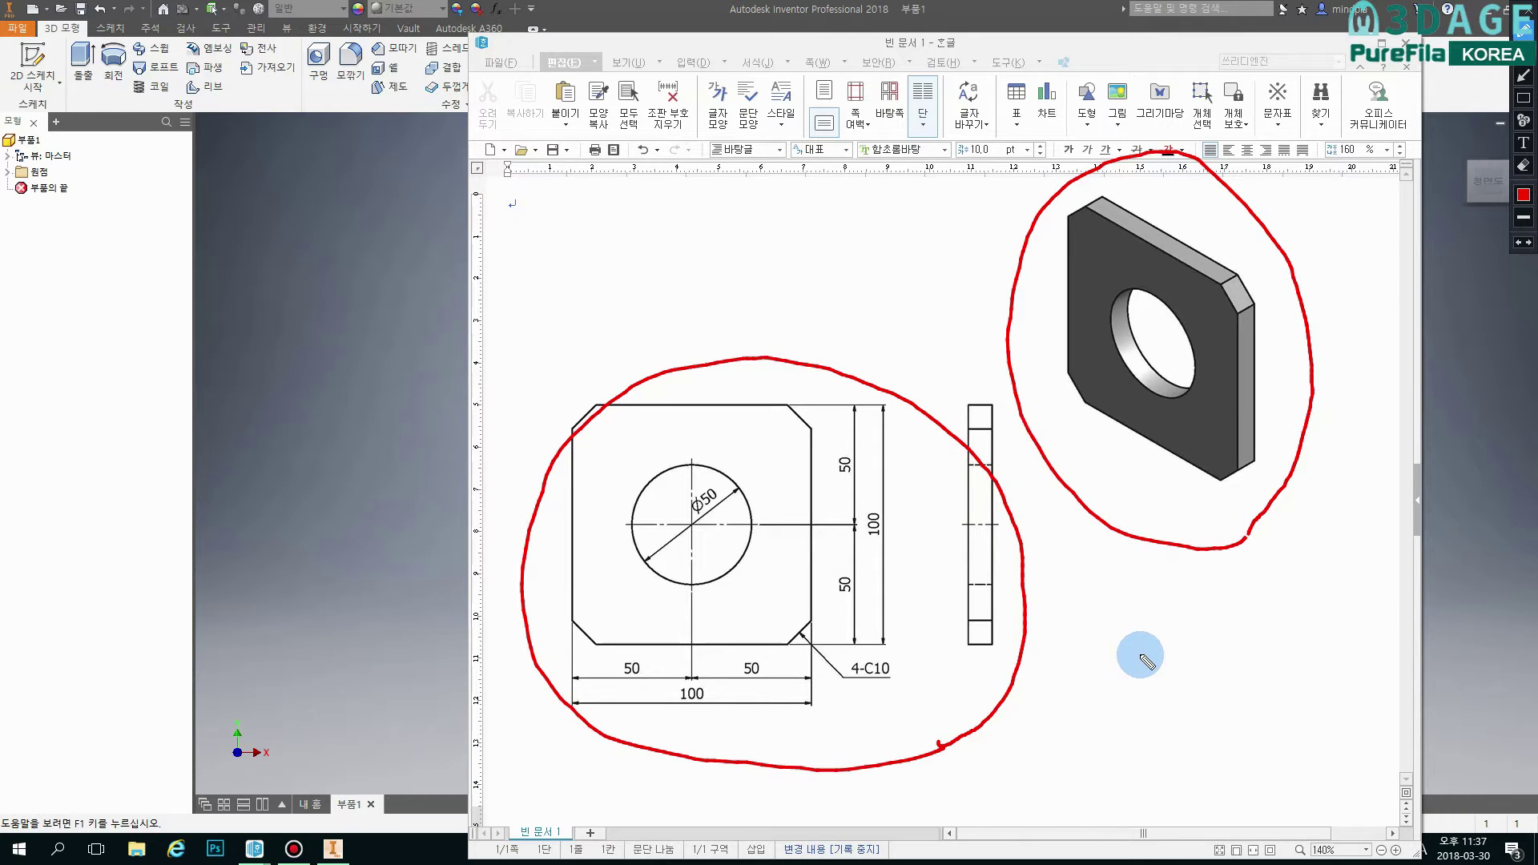
mouse_move(855, 633)
mouse_down()
mouse_move(817, 584)
mouse_move(875, 625)
mouse_move(854, 615)
mouse_up()
mouse_move(878, 551)
mouse_down()
mouse_move(904, 511)
mouse_move(871, 558)
mouse_up()
mouse_move(844, 490)
mouse_down()
mouse_move(828, 438)
mouse_move(829, 490)
mouse_up()
mouse_move(727, 527)
mouse_down()
mouse_move(670, 513)
mouse_move(731, 513)
mouse_up()
drag(846, 682, 885, 679)
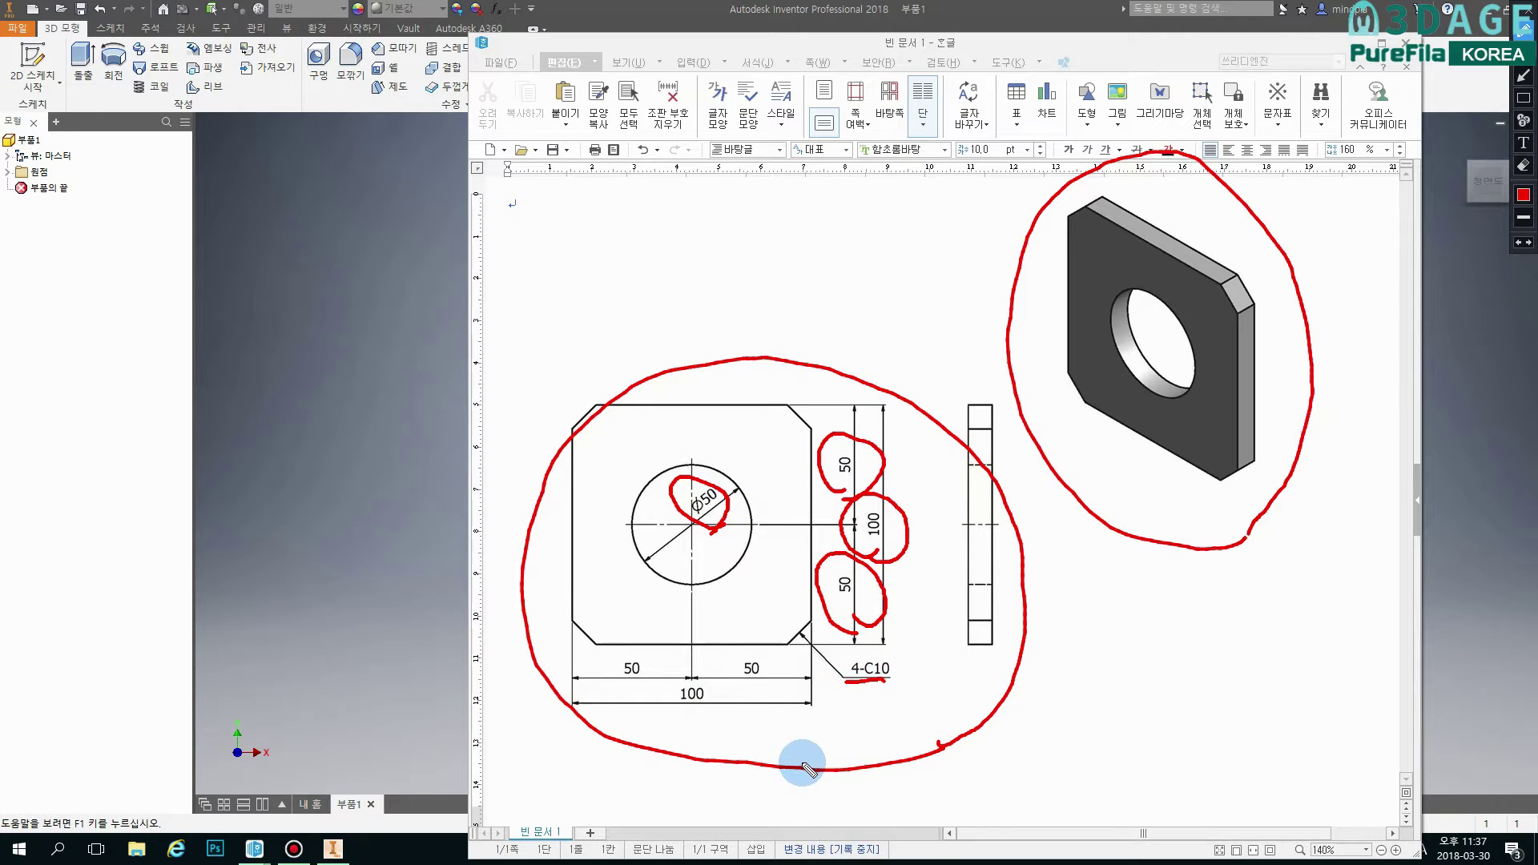
mouse_move(545, 420)
mouse_down()
mouse_move(390, 362)
mouse_move(404, 306)
mouse_up()
drag(381, 367, 382, 304)
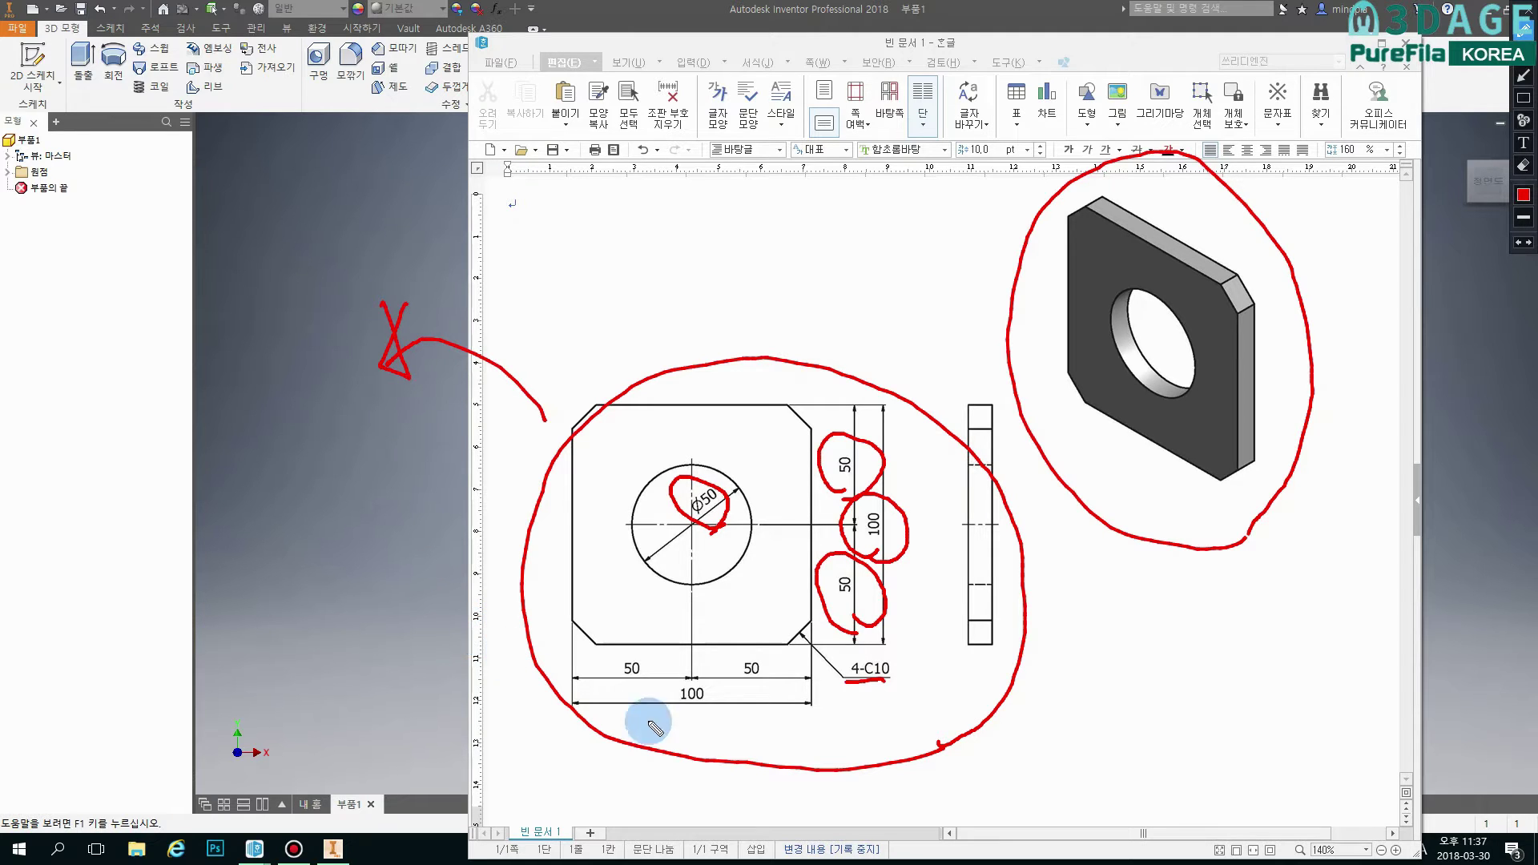
drag(613, 721, 736, 730)
drag(725, 678, 749, 621)
drag(666, 617, 670, 661)
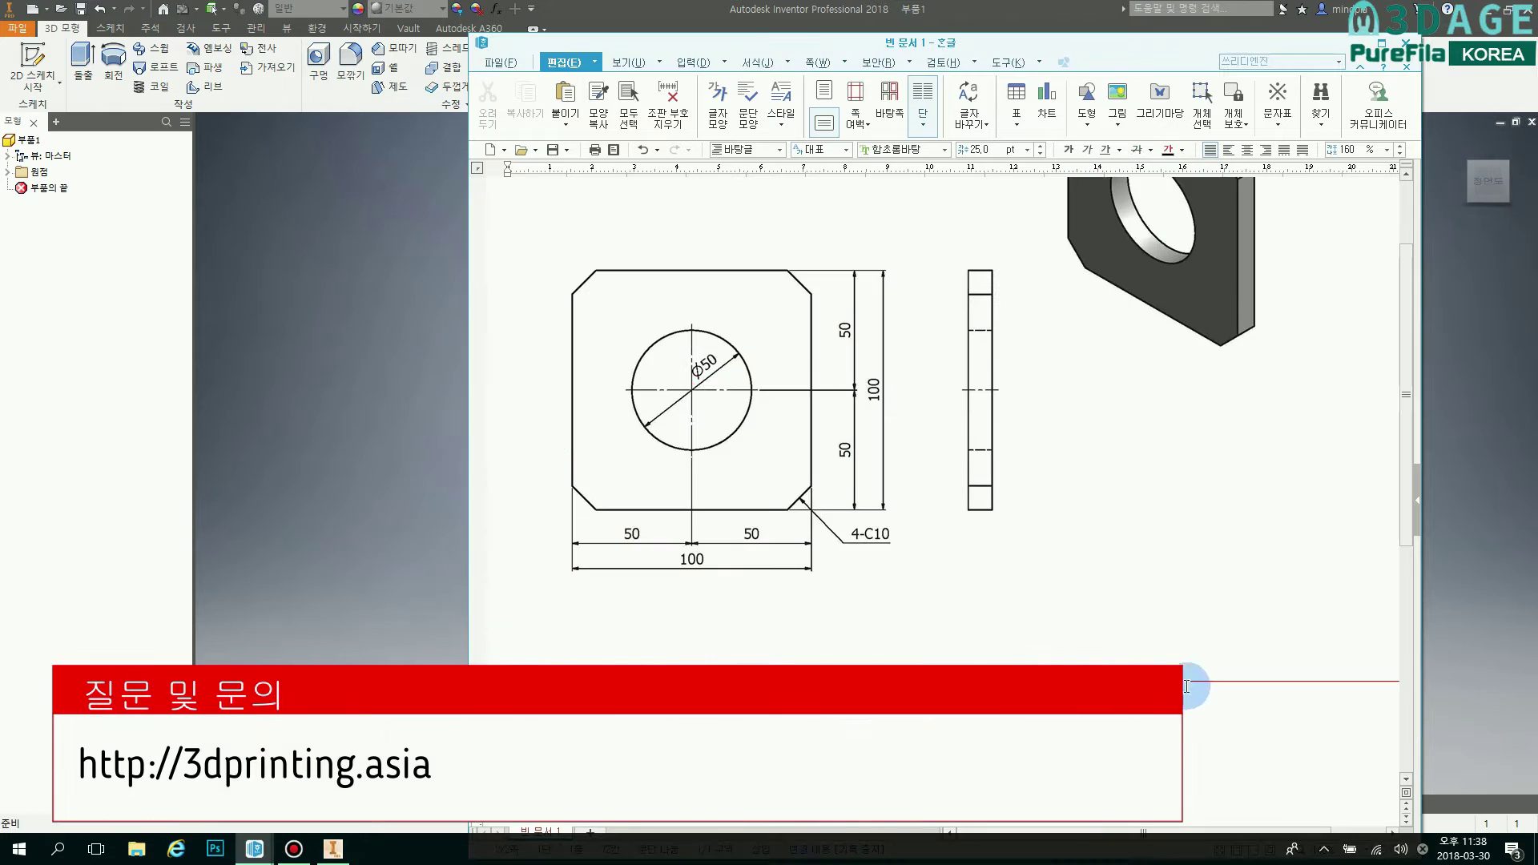
drag(1188, 727, 1113, 728)
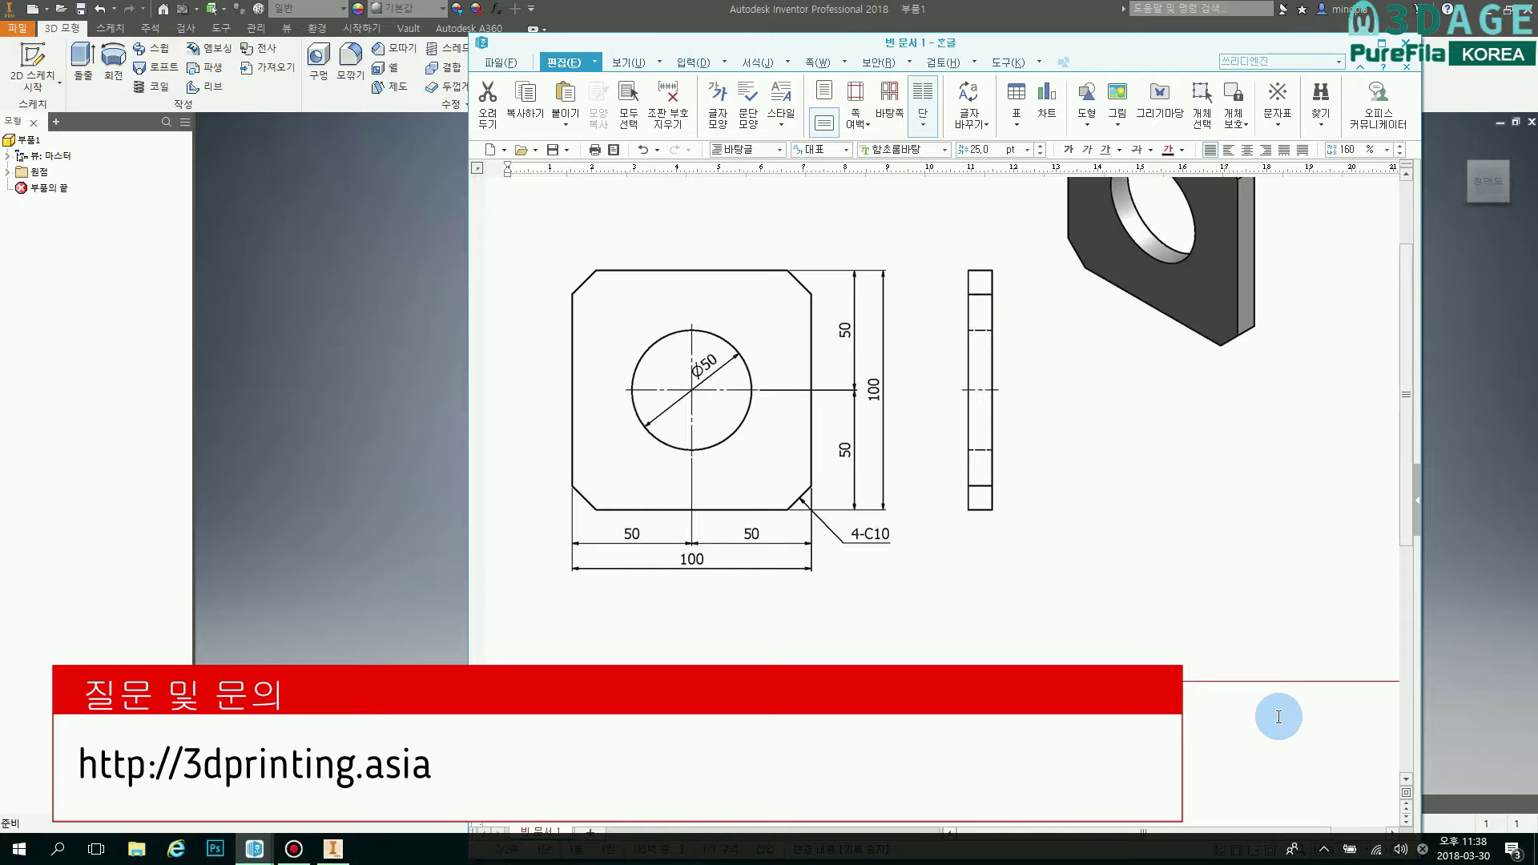
click(1278, 717)
click(1241, 717)
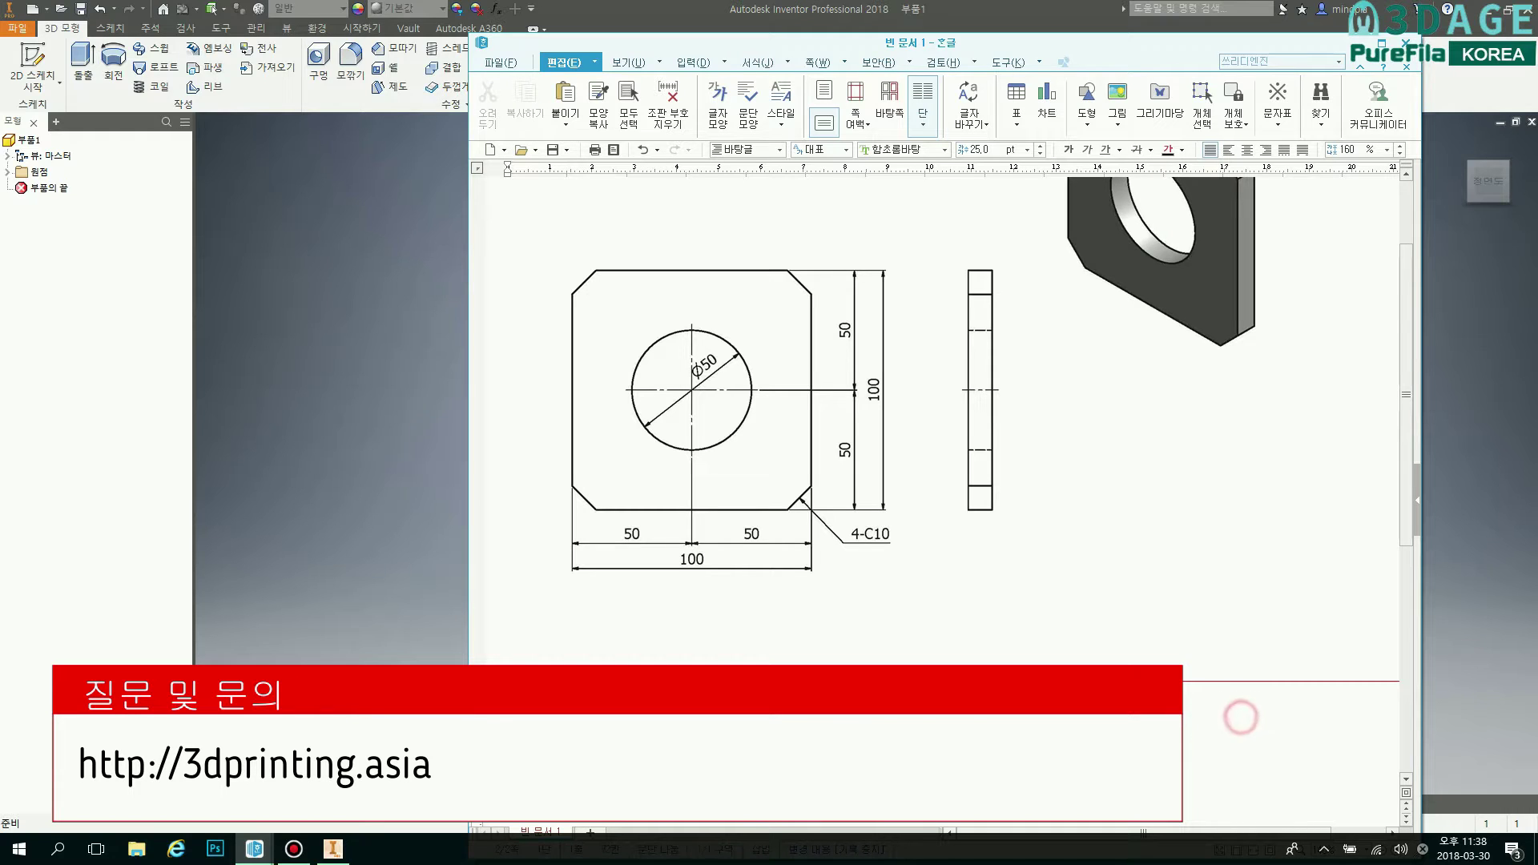
drag(1241, 717, 1153, 717)
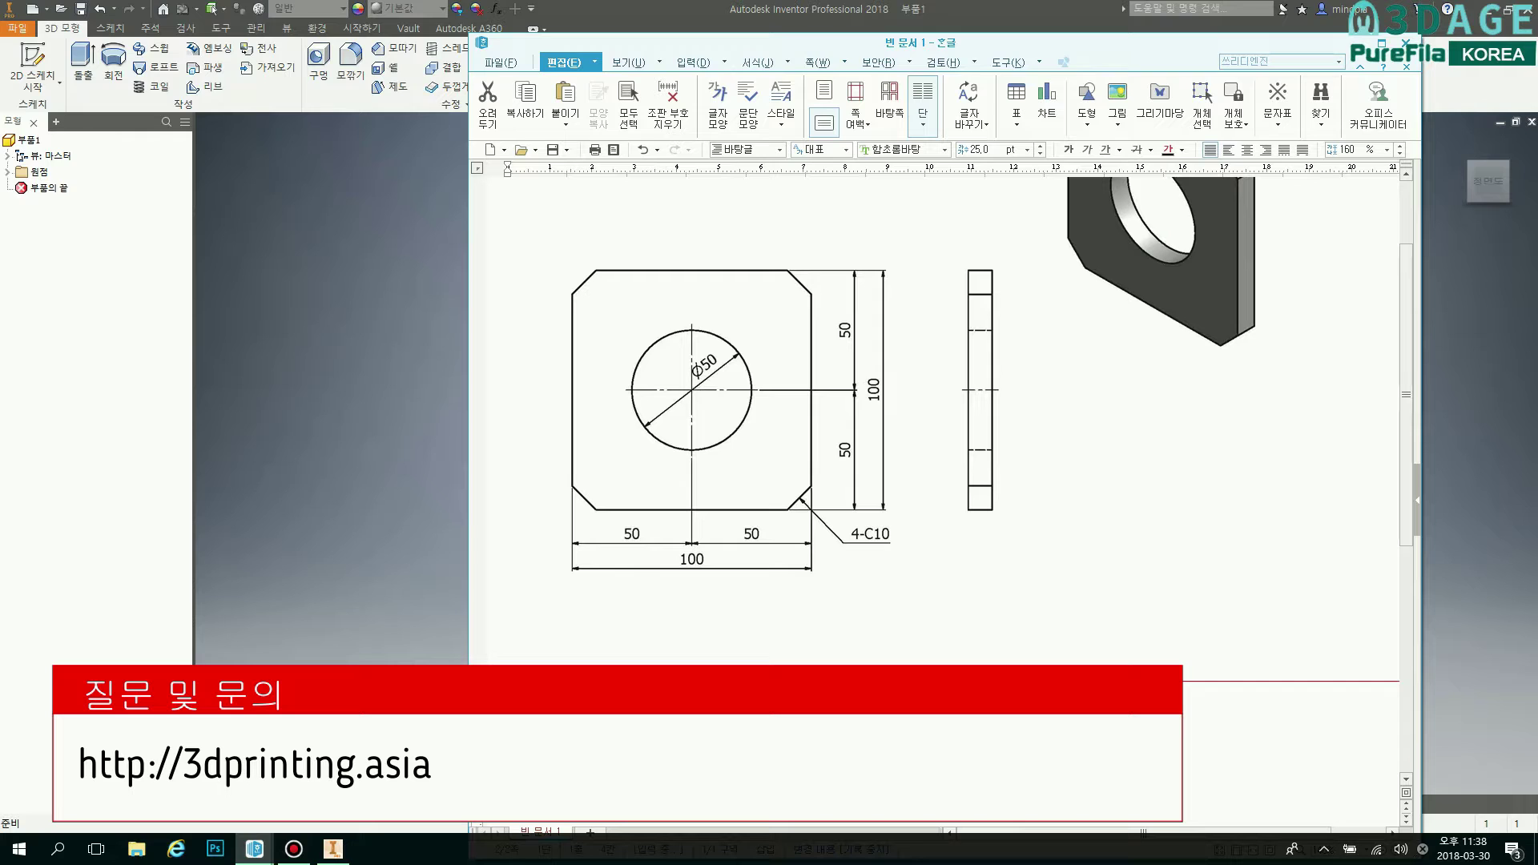
click(1153, 717)
scroll(933, 417, up, 2)
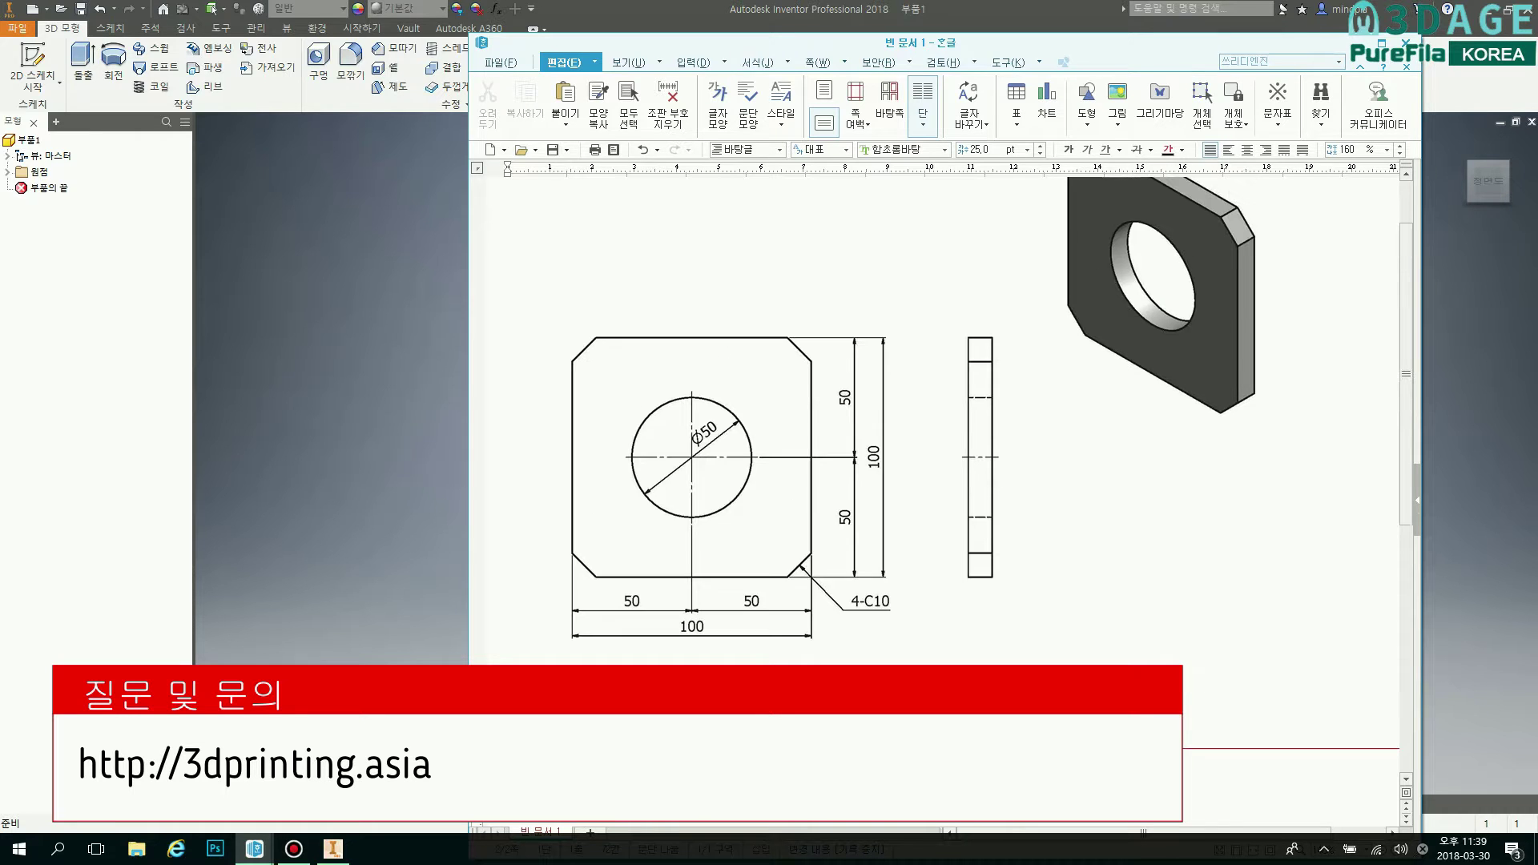
scroll(933, 416, up, 2)
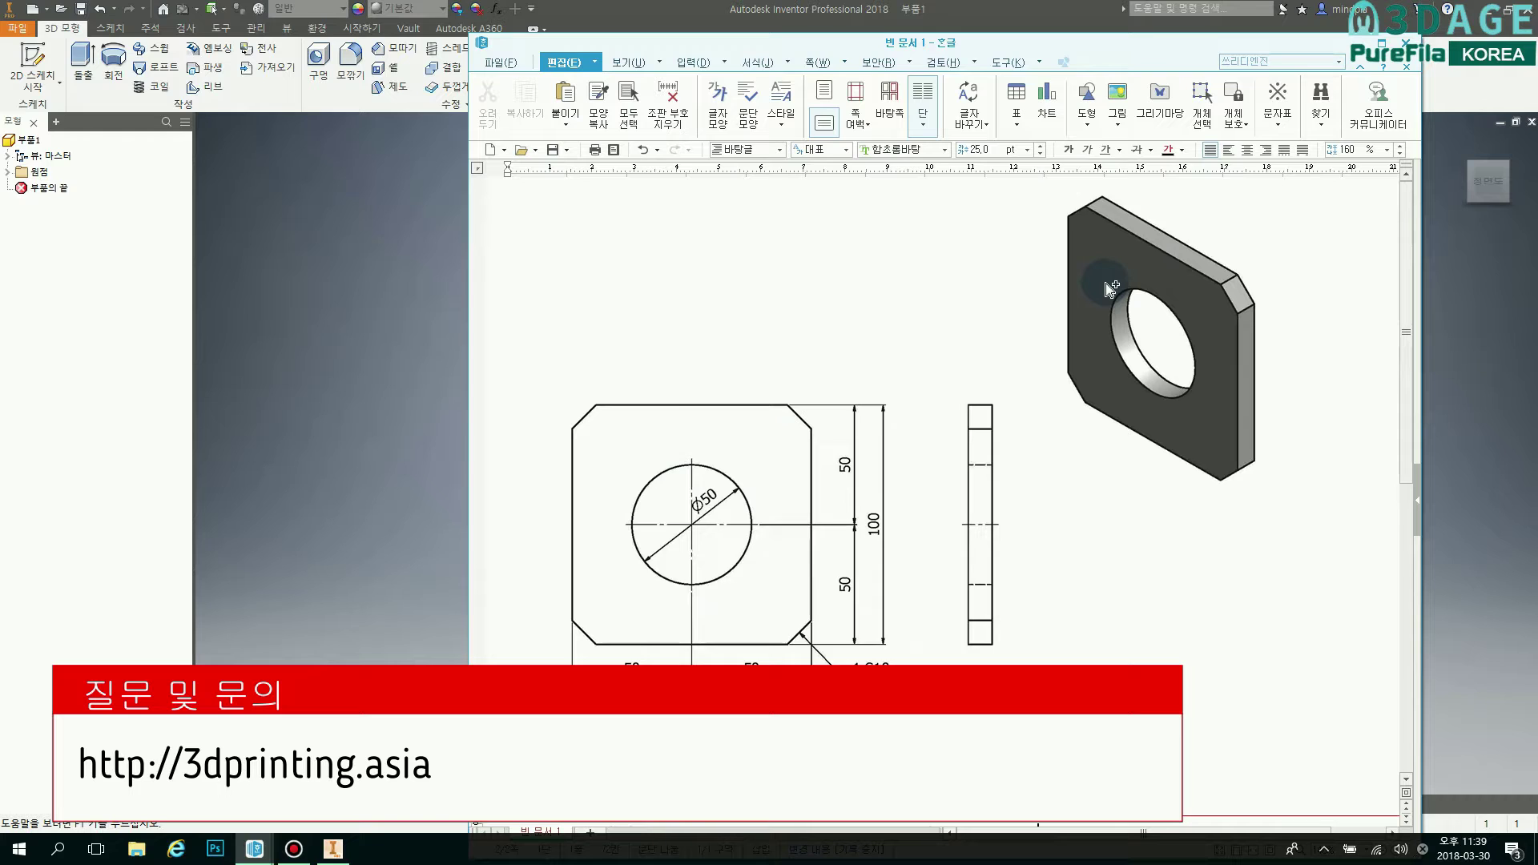
scroll(1110, 289, down, 2)
key(ctrl+alt+d)
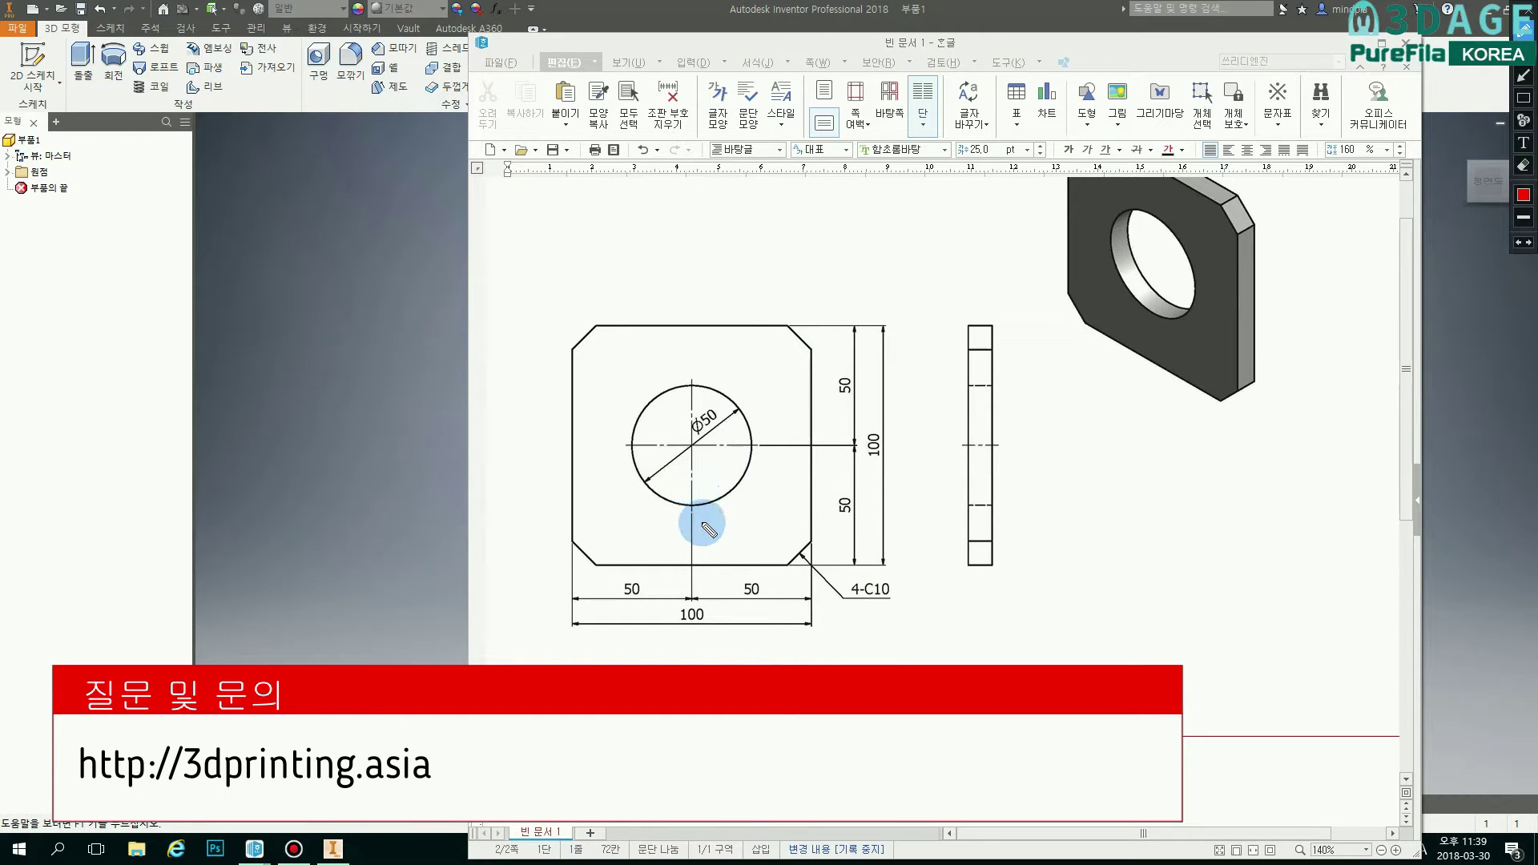
mouse_move(1259, 375)
mouse_down()
mouse_move(1041, 186)
mouse_move(1255, 389)
mouse_move(1194, 431)
mouse_up()
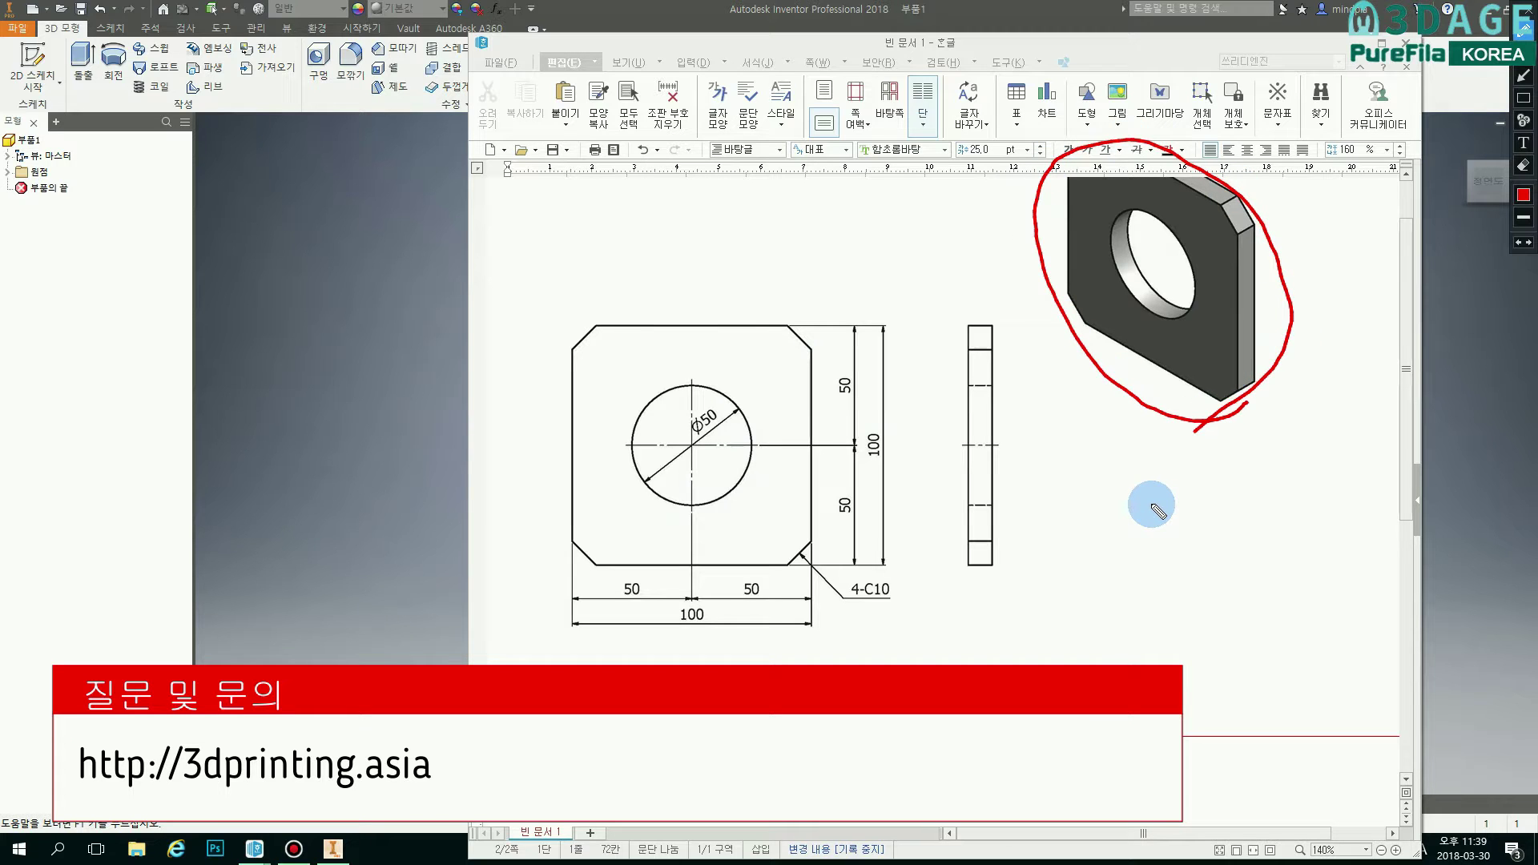
mouse_move(1158, 384)
mouse_down()
mouse_move(1123, 483)
mouse_move(1160, 383)
mouse_up()
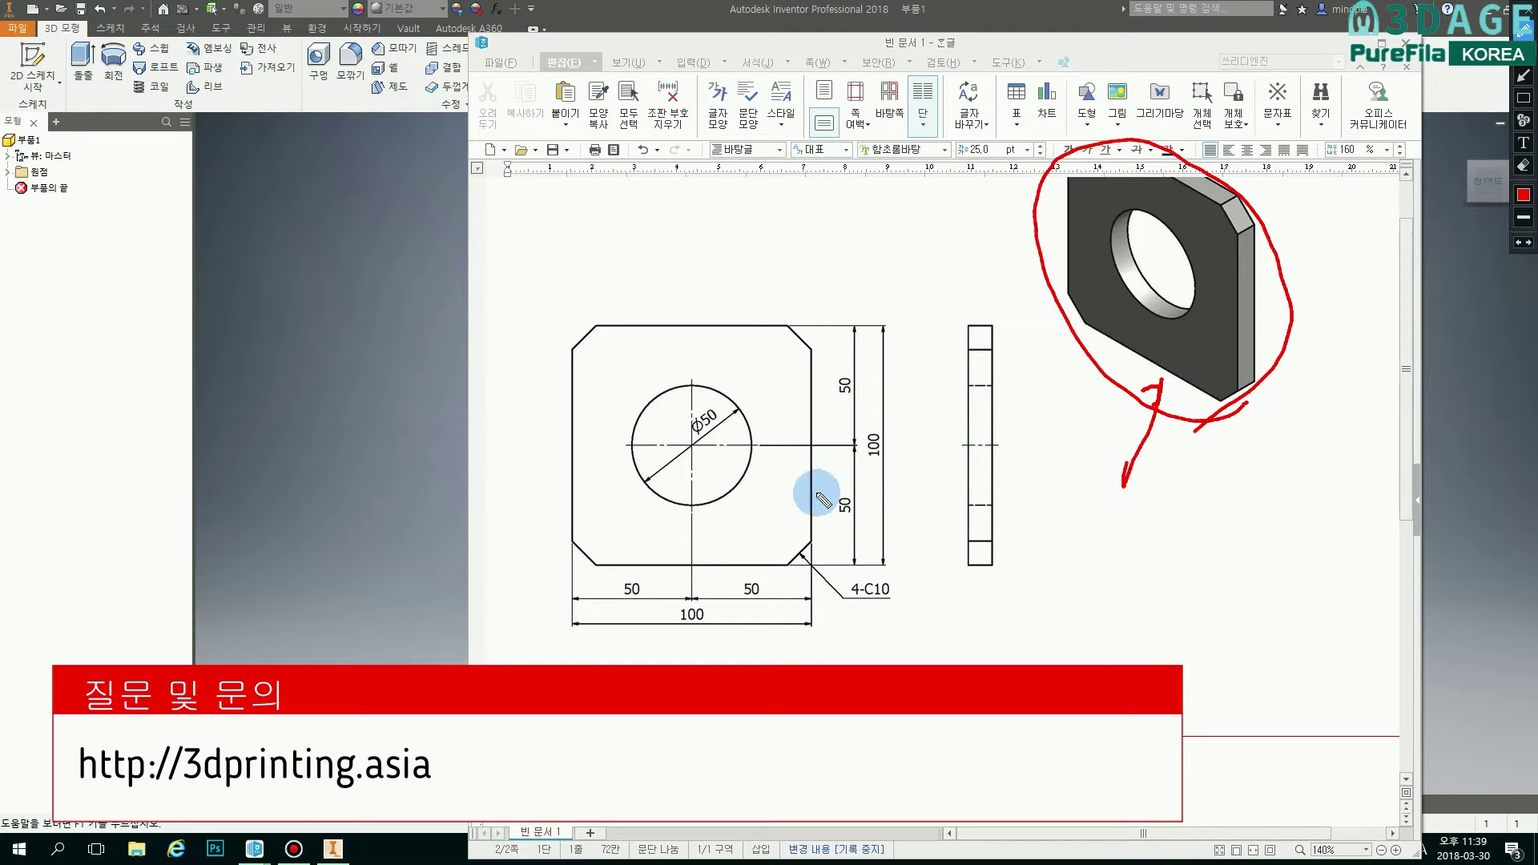
mouse_move(553, 662)
mouse_down()
mouse_move(512, 361)
mouse_move(831, 309)
mouse_move(898, 665)
mouse_up()
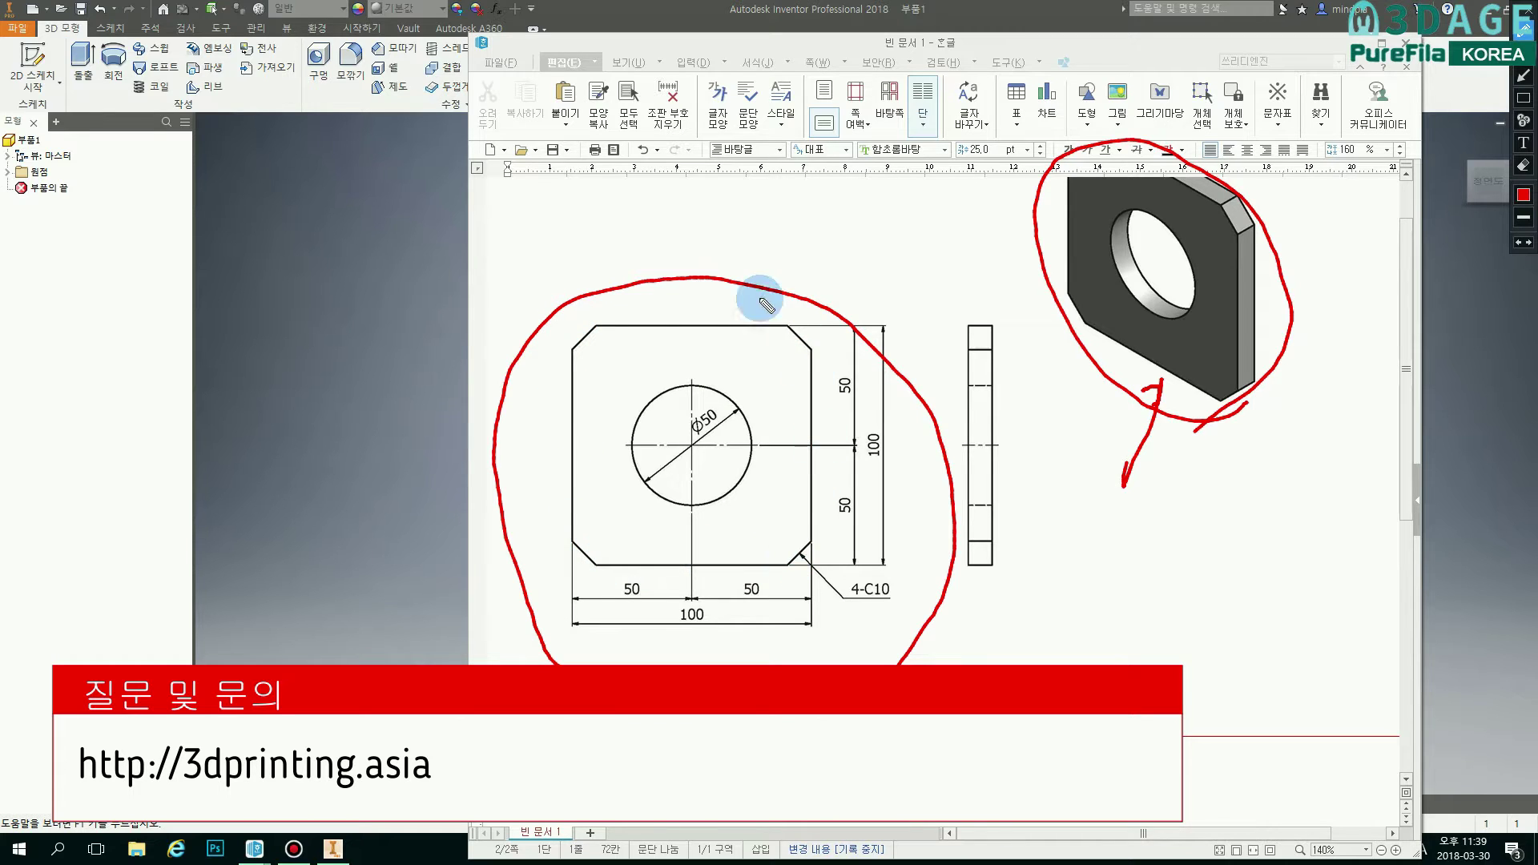
mouse_move(65, 112)
mouse_down()
mouse_move(7, 92)
mouse_move(36, 23)
mouse_move(63, 120)
mouse_move(233, 241)
mouse_move(509, 394)
mouse_up()
mouse_move(70, 109)
mouse_down()
mouse_move(84, 157)
mouse_move(99, 111)
mouse_move(69, 102)
mouse_up()
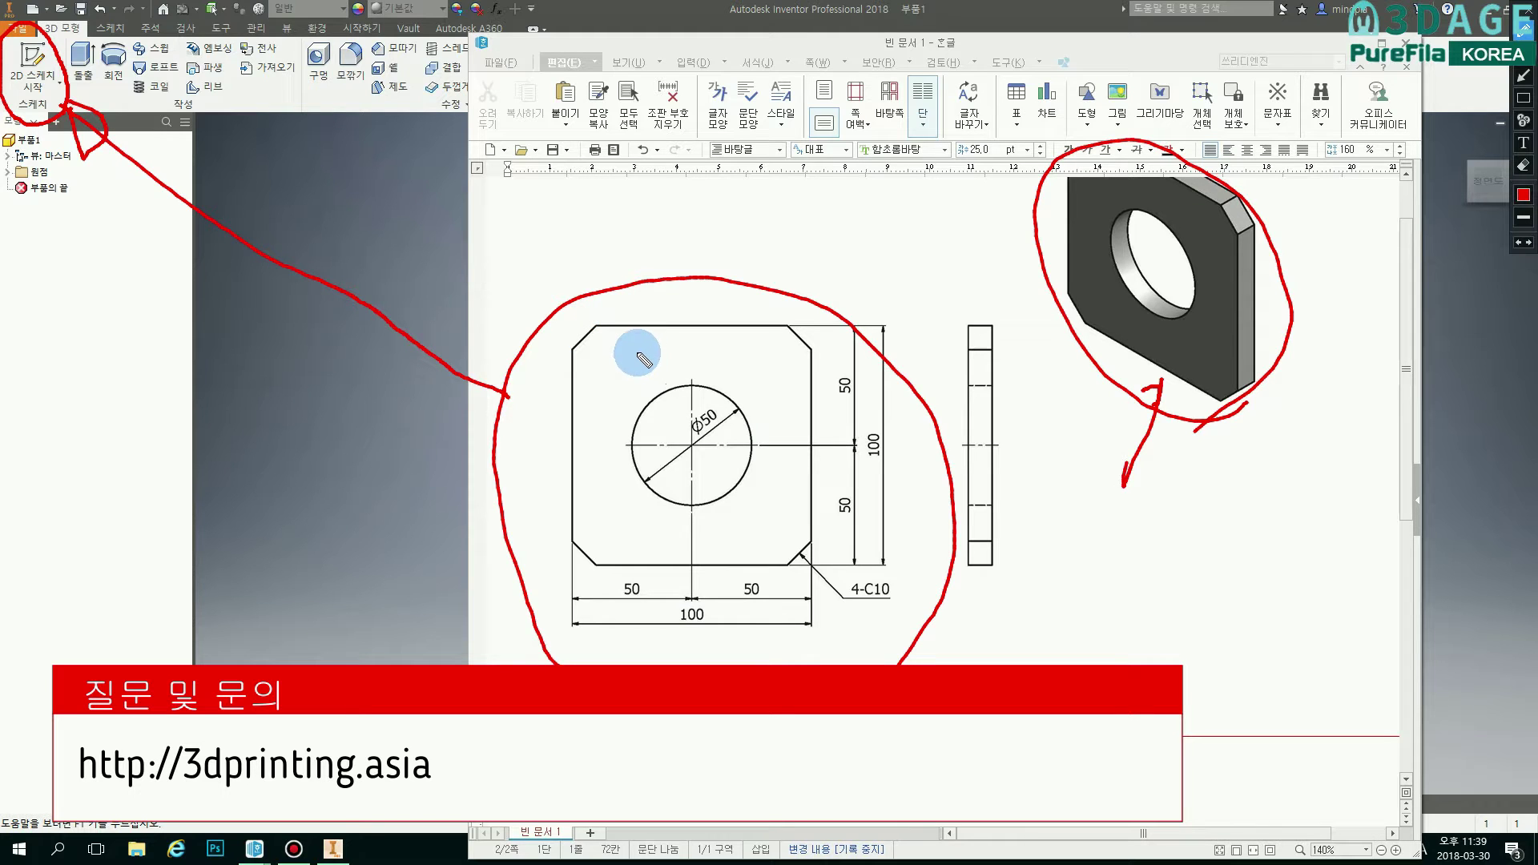
drag(38, 97, 51, 137)
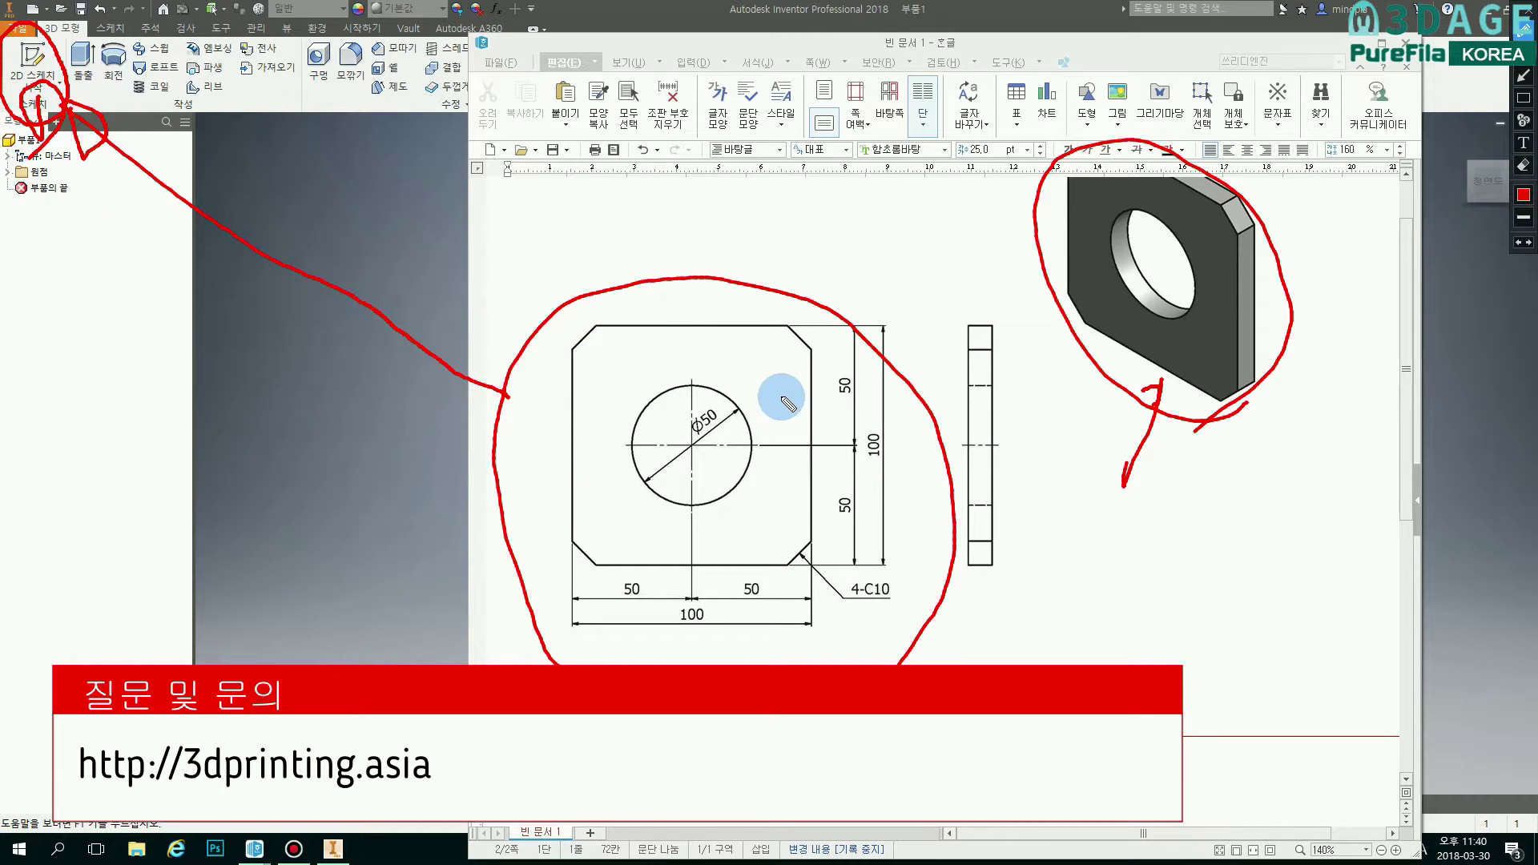
key(Escape)
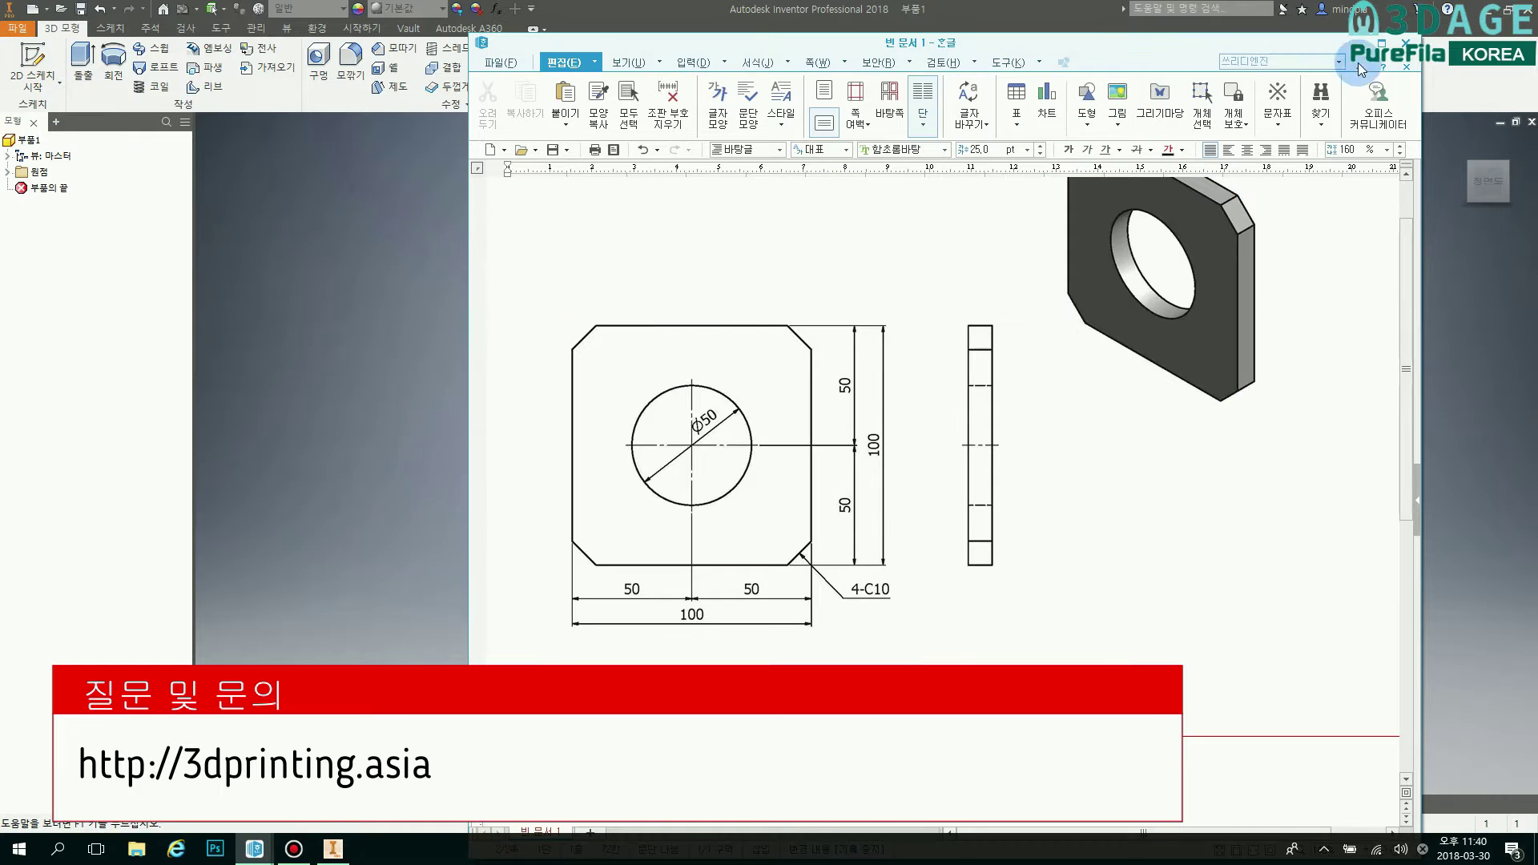
Return to Inventor and start a 2D sketch on the XY plane, checking the plate drawing's front view before choosing the plane.
click(1359, 42)
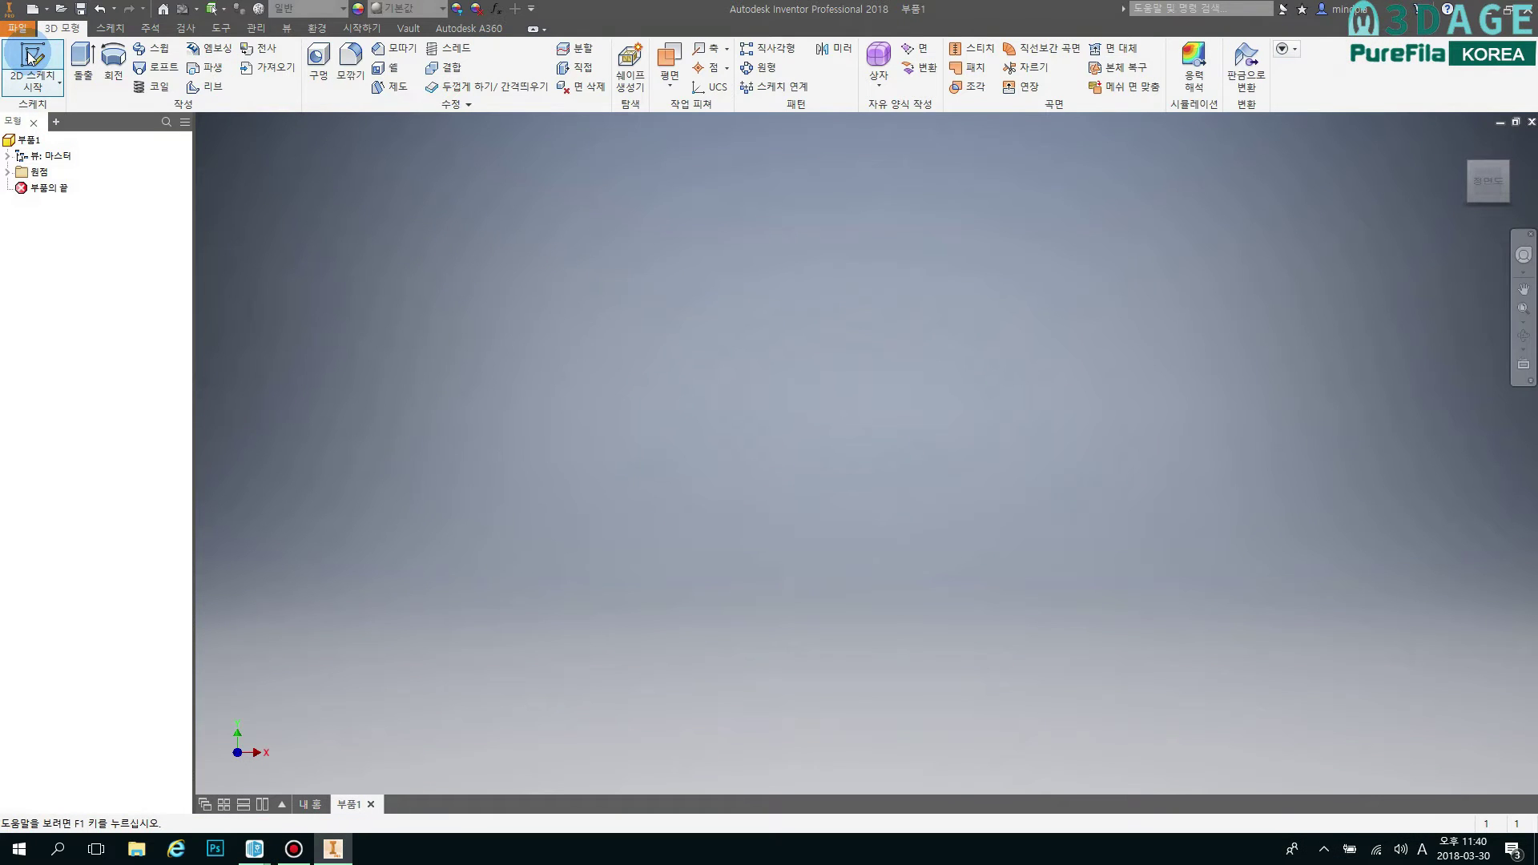
click(30, 56)
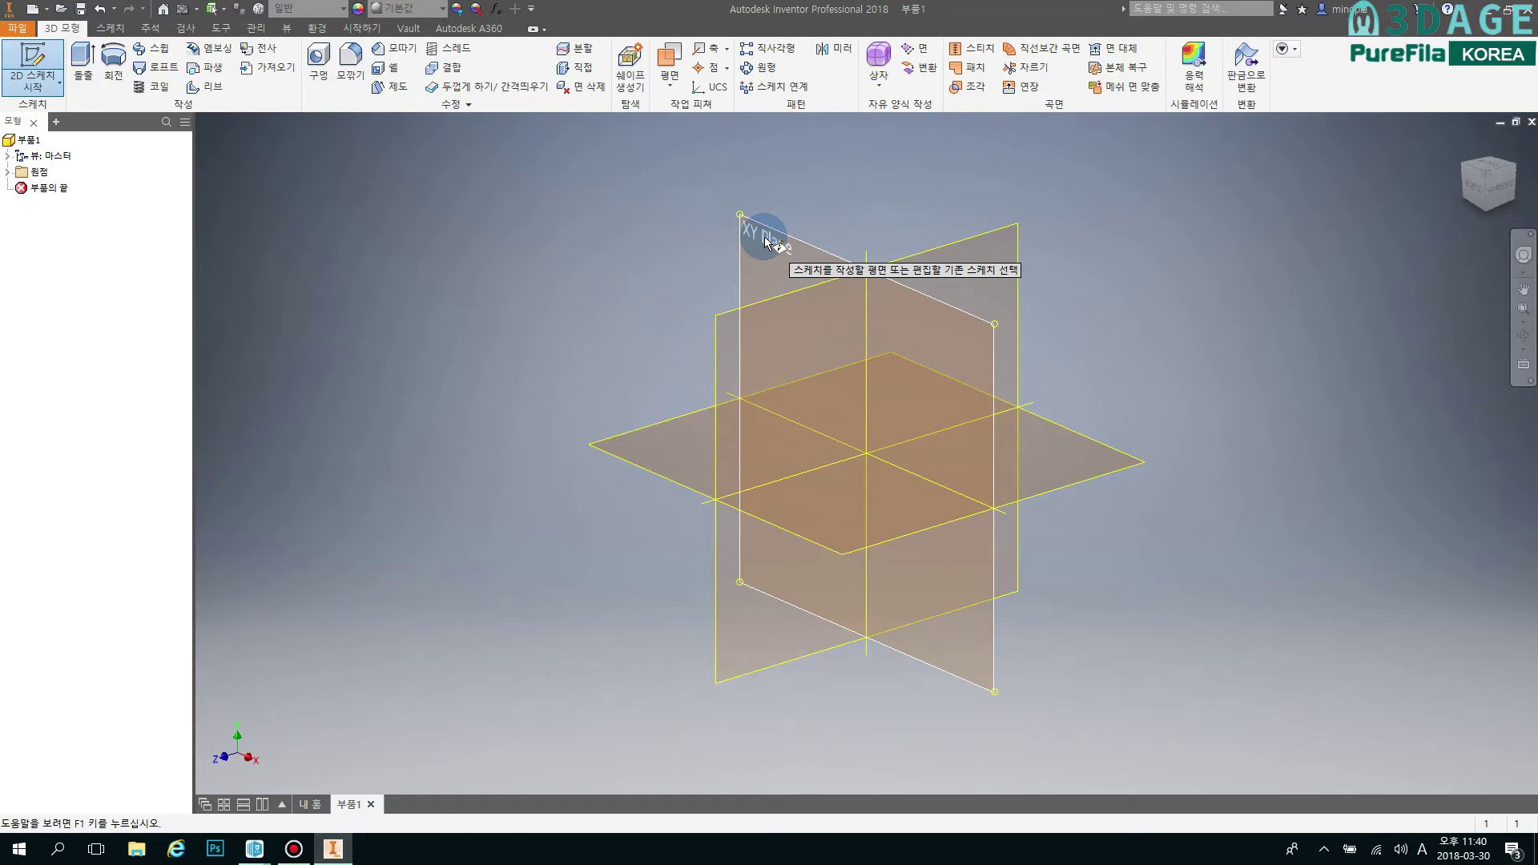
mouse_move(254, 848)
click(290, 797)
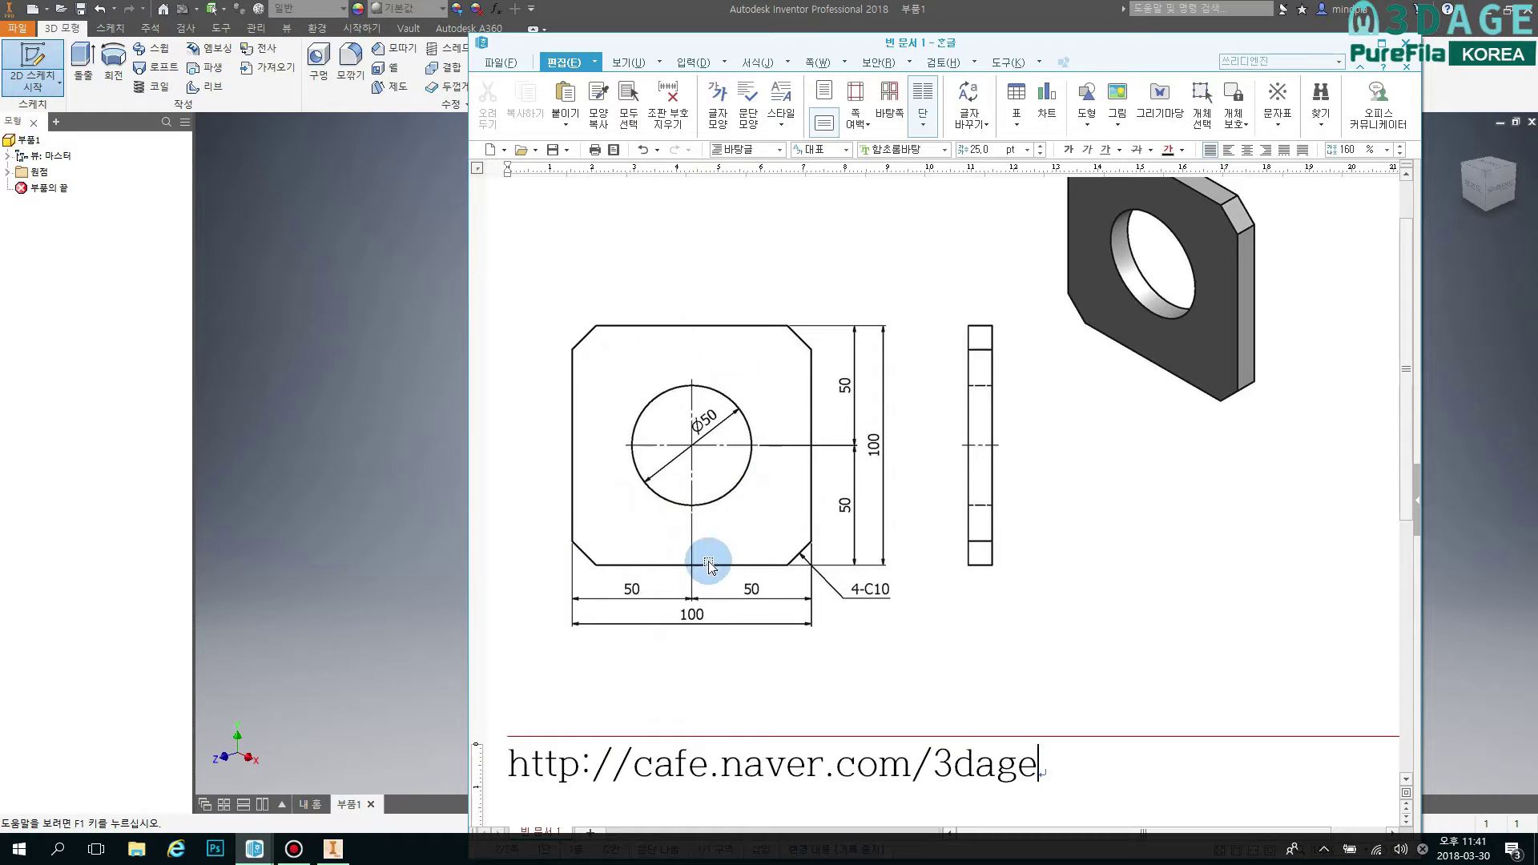
click(1358, 43)
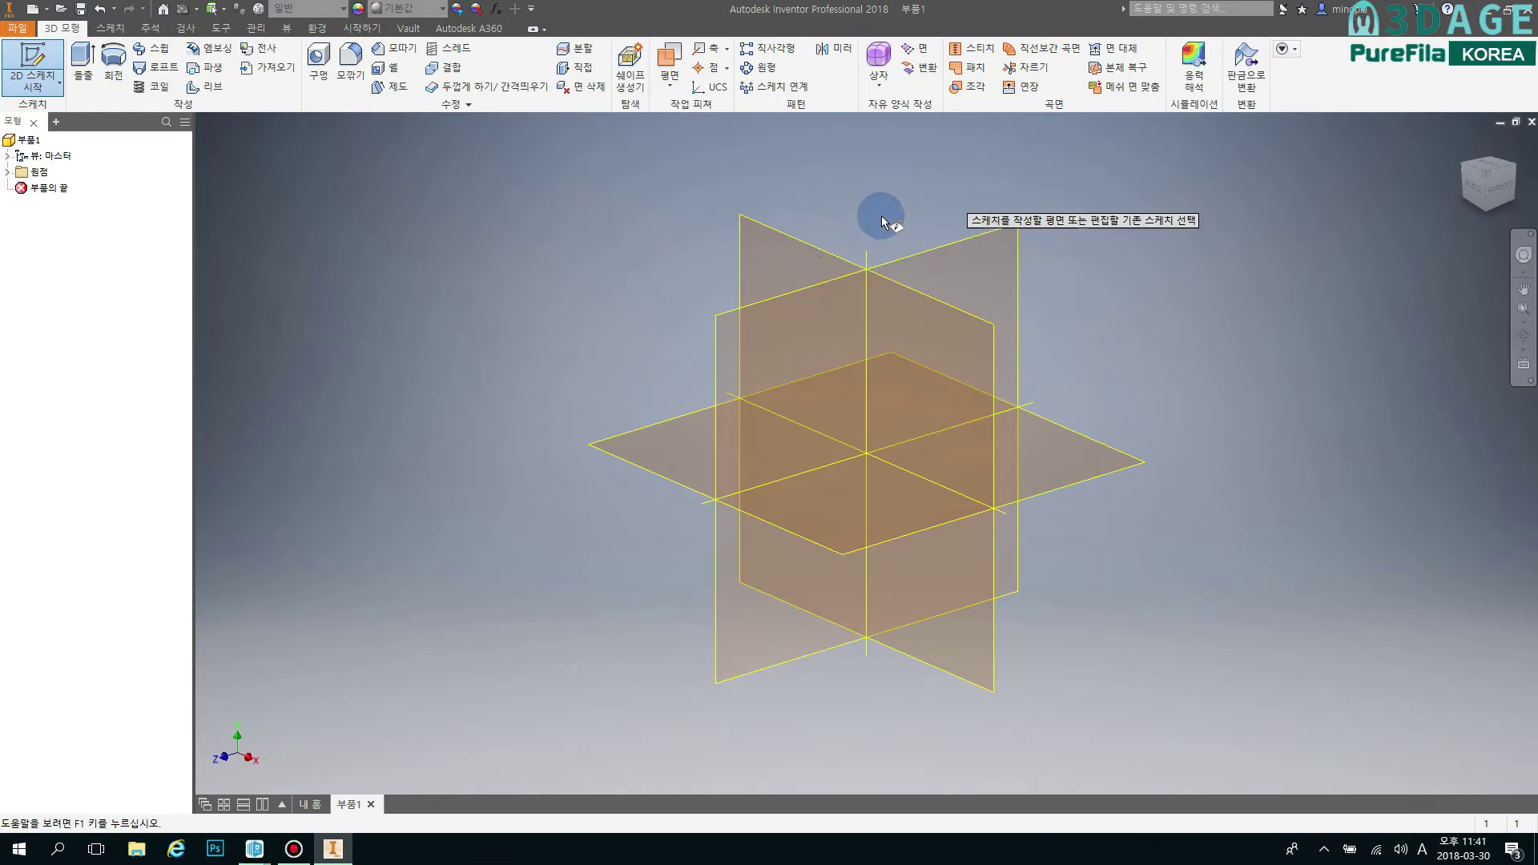
click(774, 255)
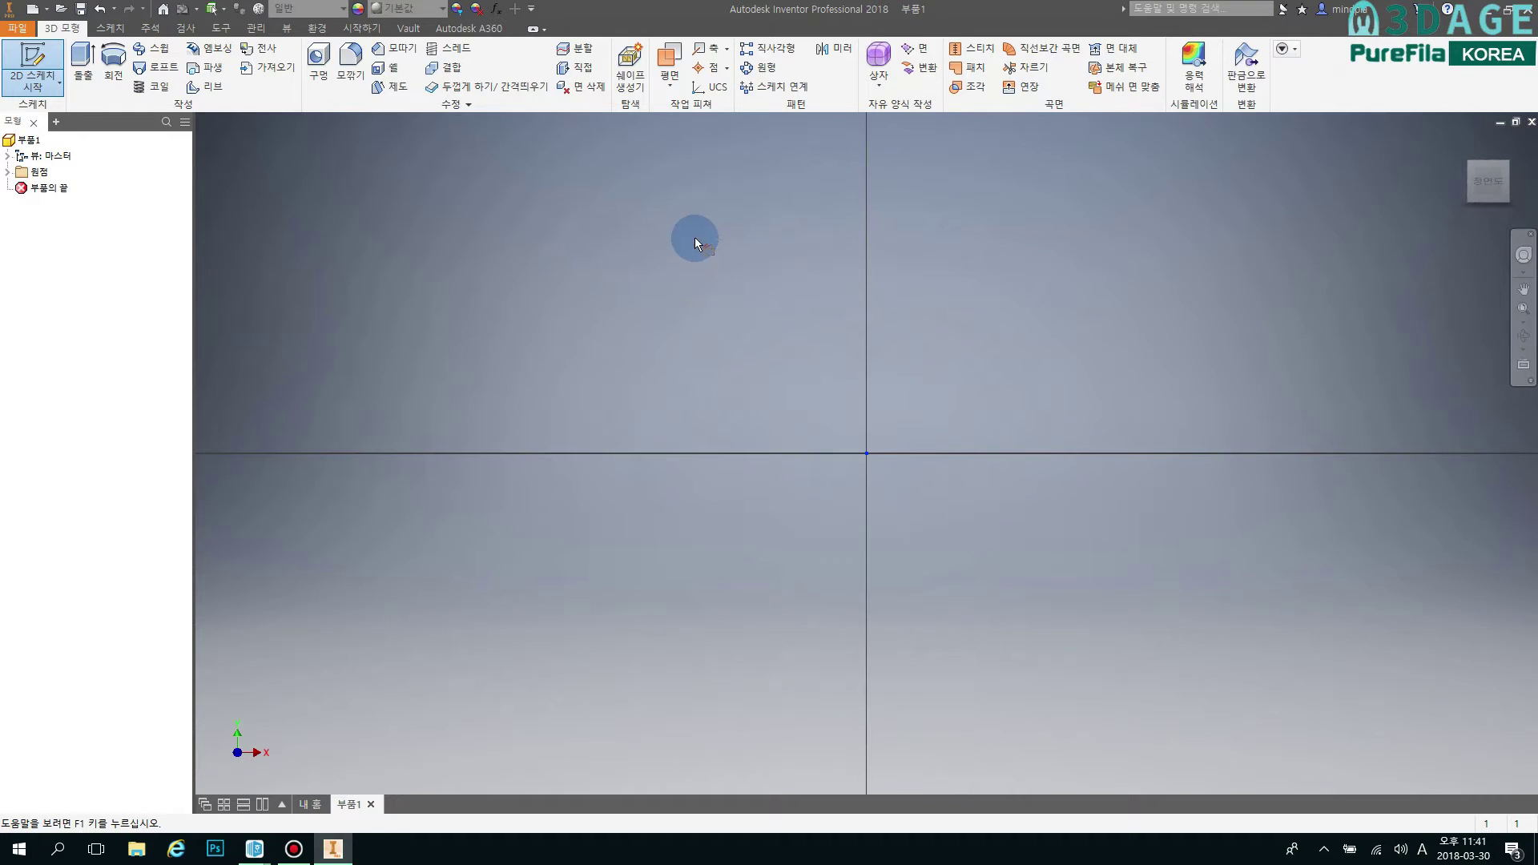
middle_drag(761, 333, 611, 342)
middle_drag(513, 326, 619, 316)
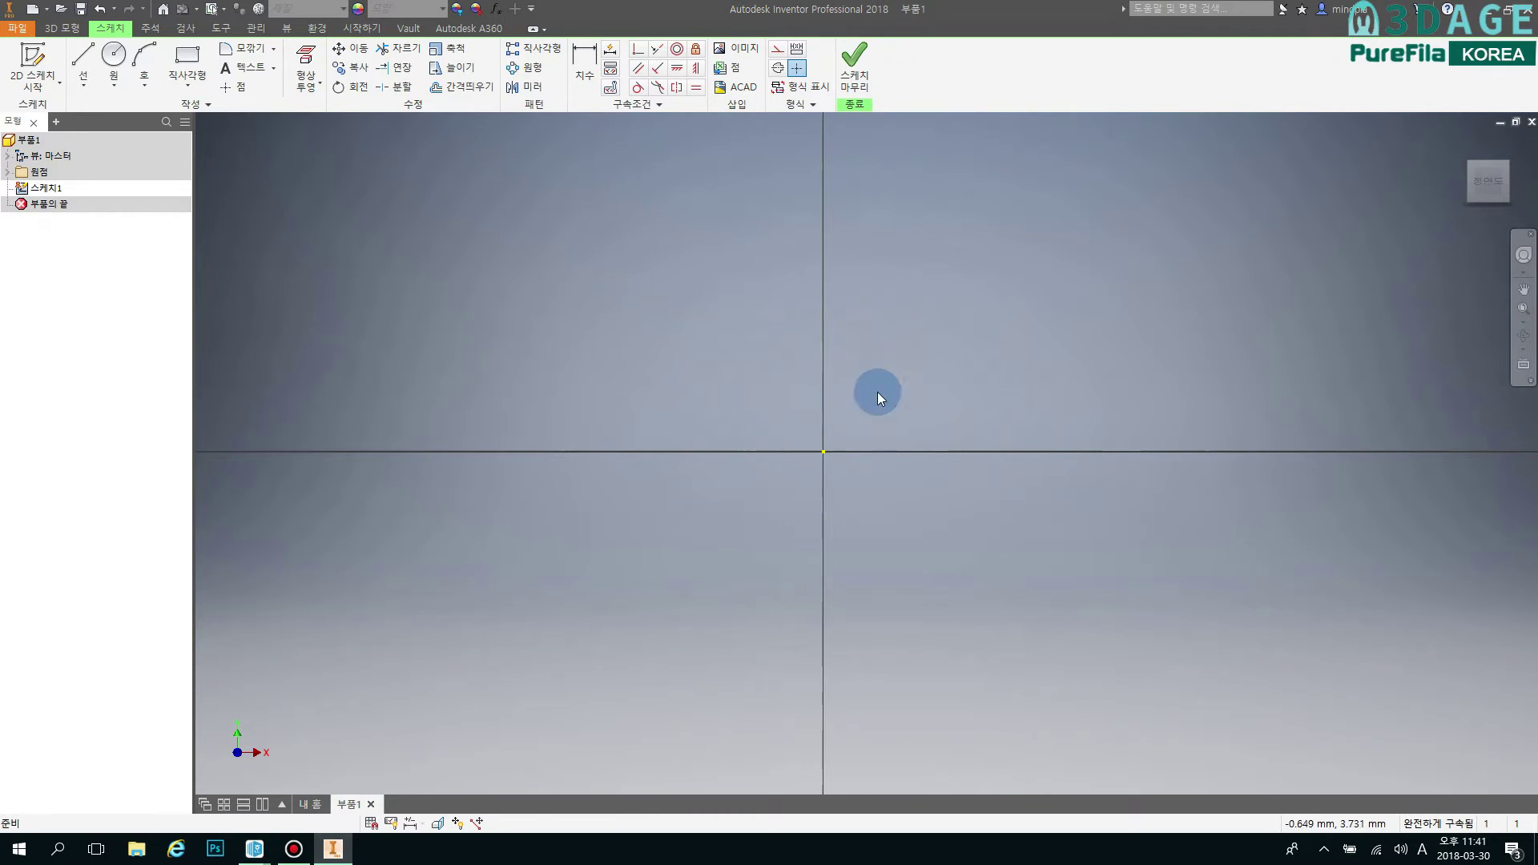
drag(877, 477, 687, 554)
mouse_move(746, 529)
middle_down()
mouse_move(959, 393)
mouse_move(564, 454)
mouse_move(865, 381)
mouse_move(864, 487)
middle_up()
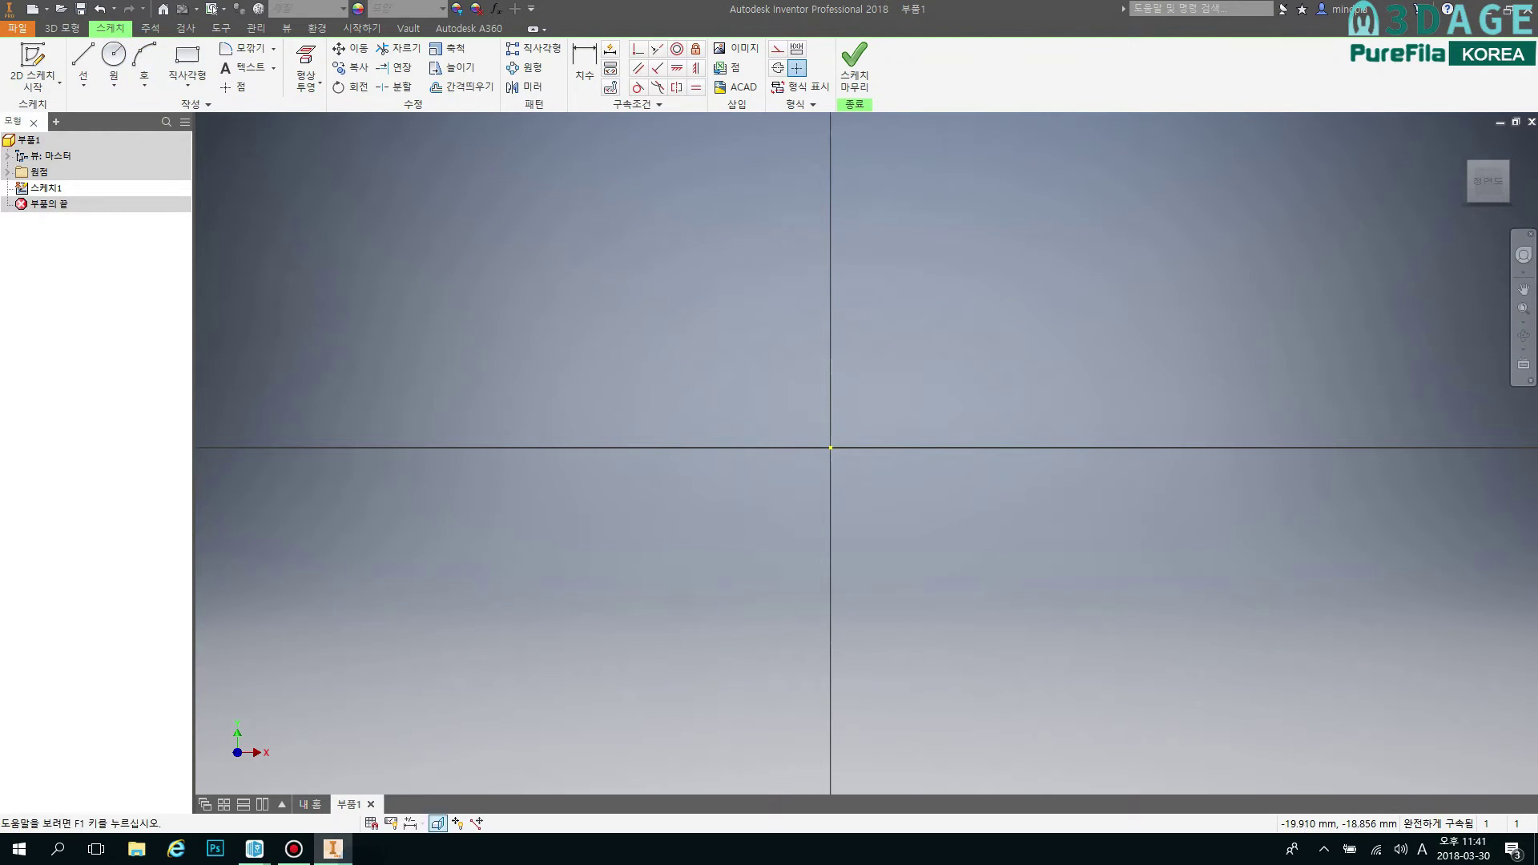
Switch to the Hangul plate drawing and compare the hole centre, edge midpoints and lower corner as possible sketch origin points.
mouse_move(254, 852)
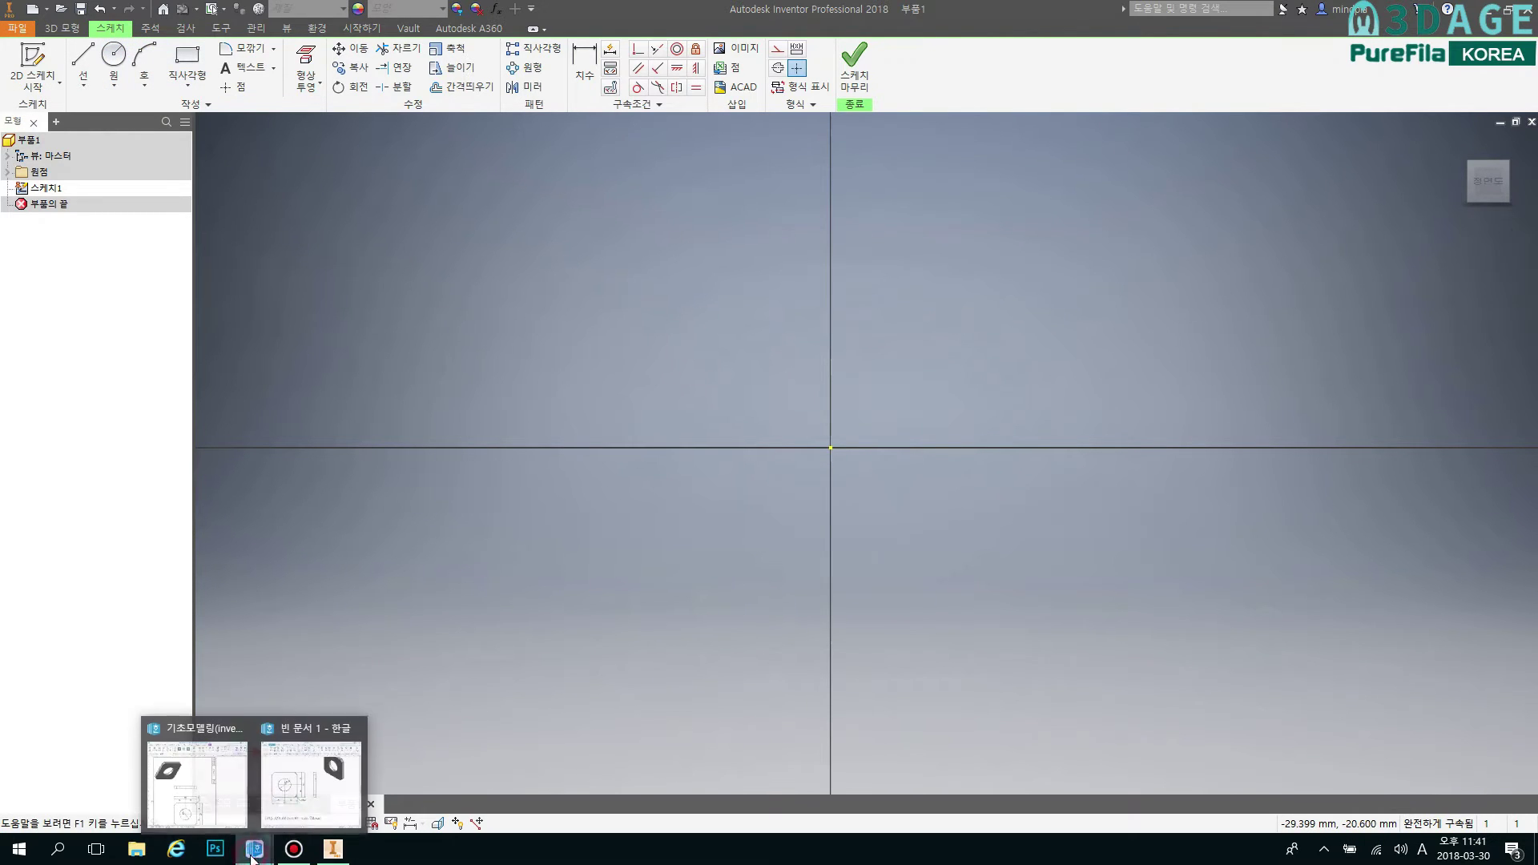
click(305, 772)
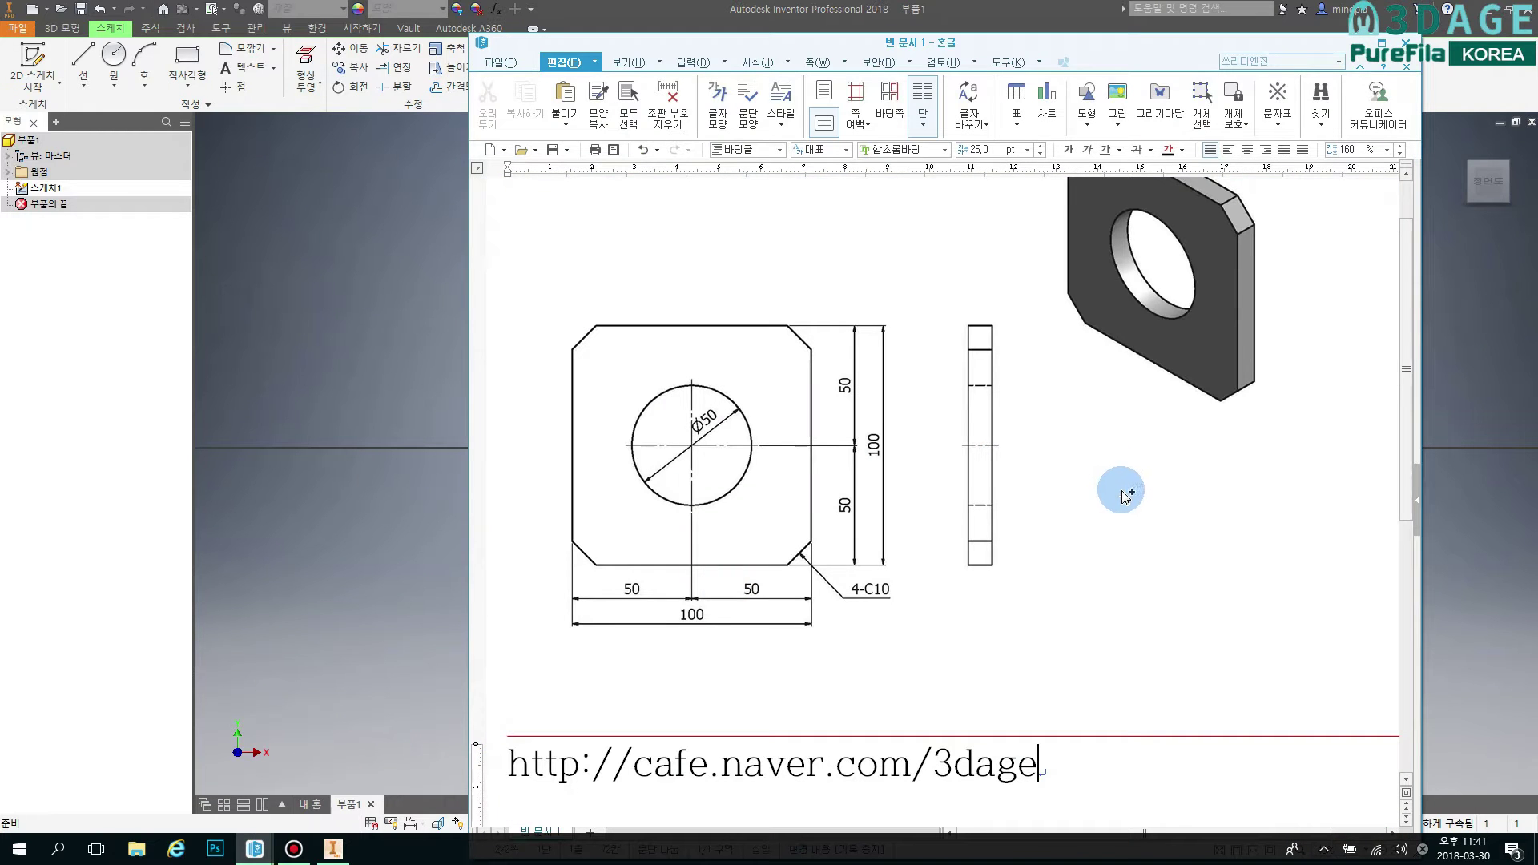
key(ctrl+alt+d)
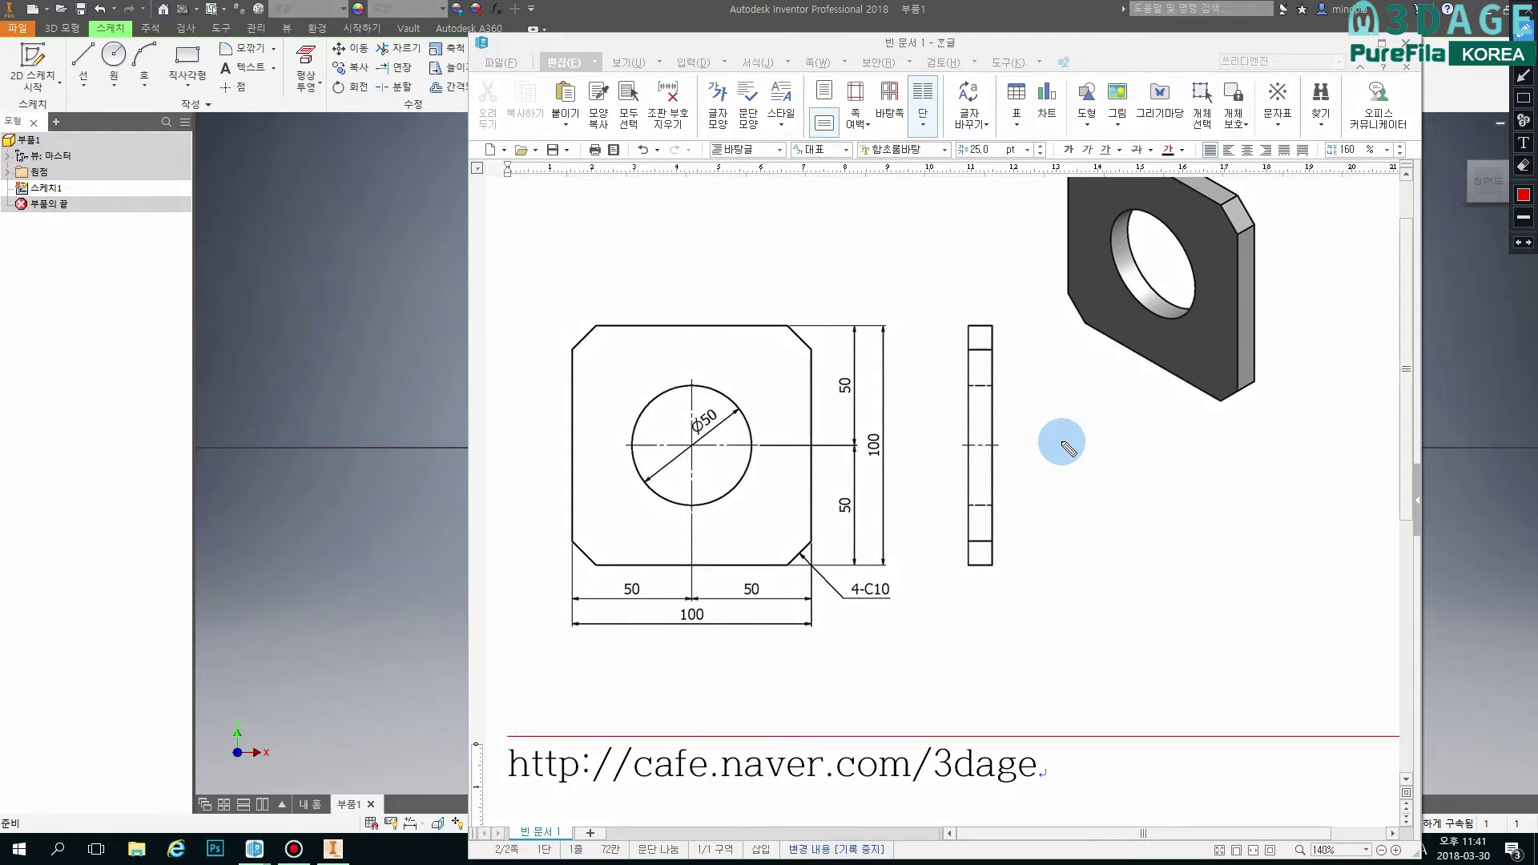
drag(578, 661, 829, 640)
drag(688, 437, 704, 437)
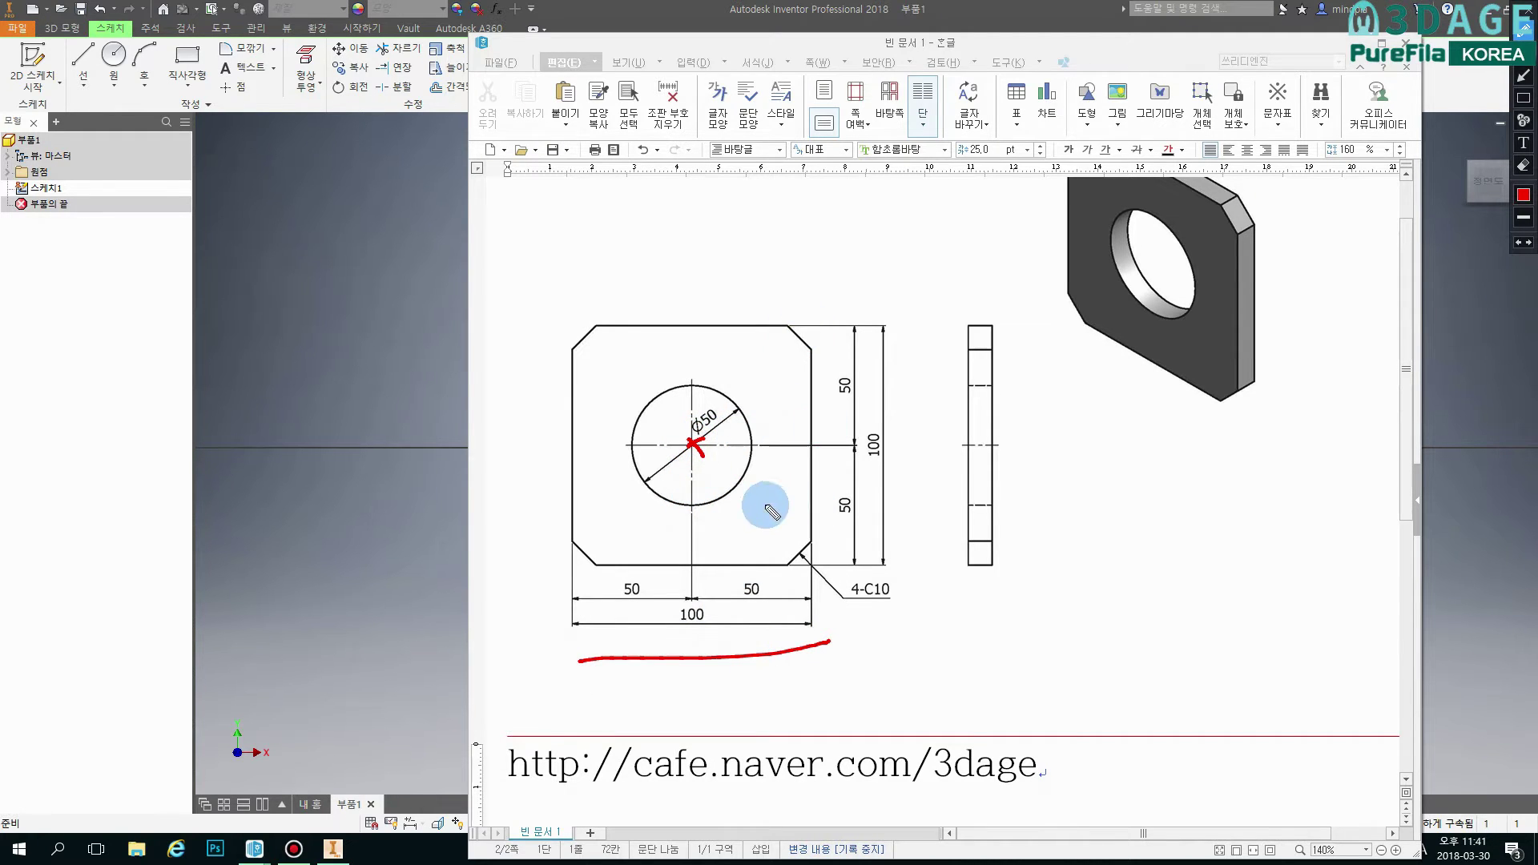
drag(688, 558, 703, 570)
drag(688, 571, 702, 558)
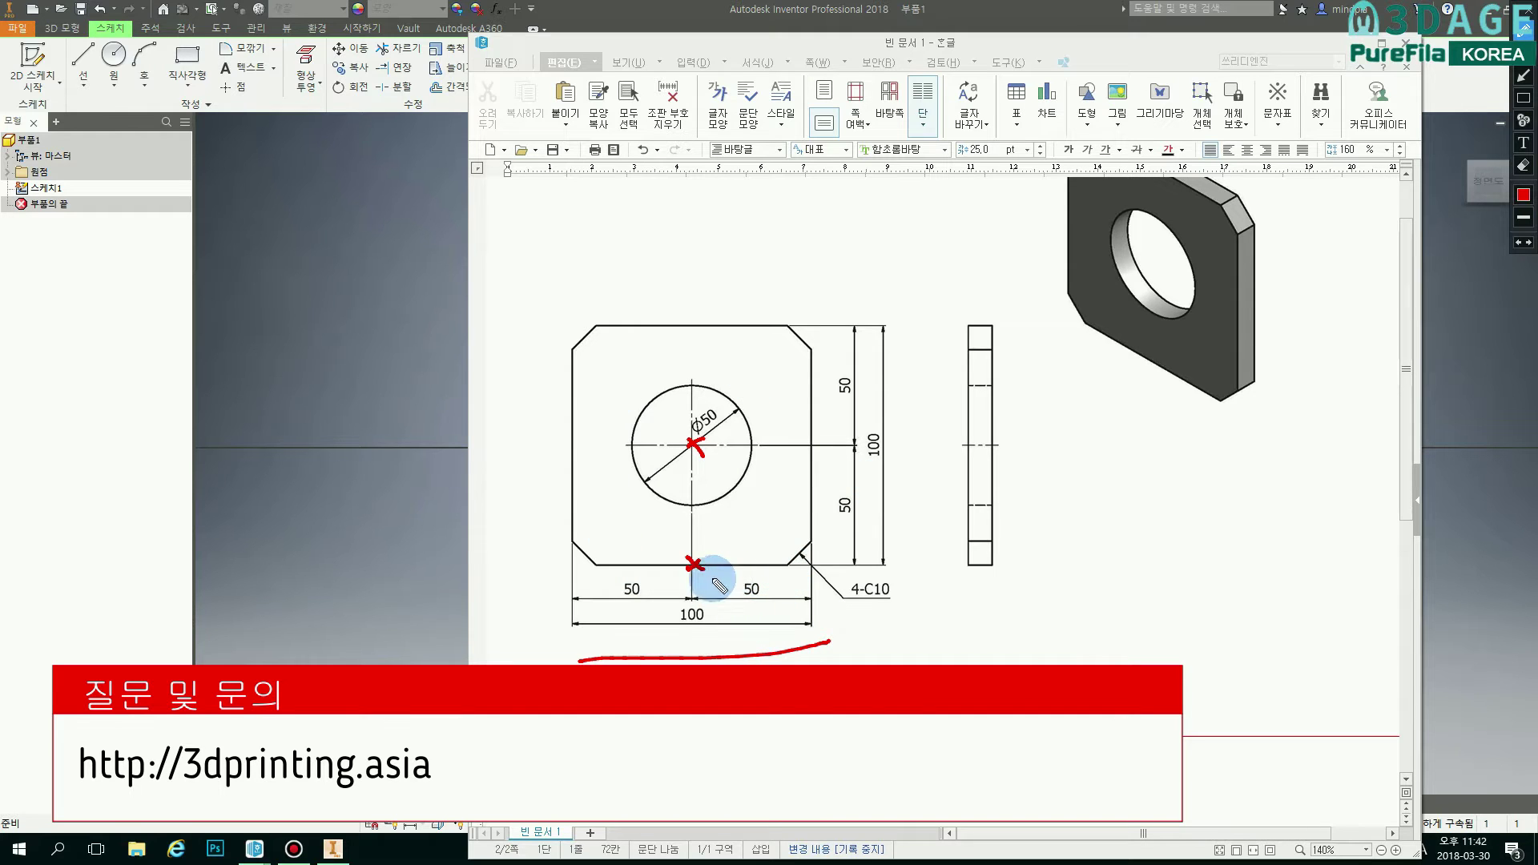
mouse_move(821, 443)
mouse_down()
mouse_move(800, 458)
mouse_move(820, 466)
mouse_up()
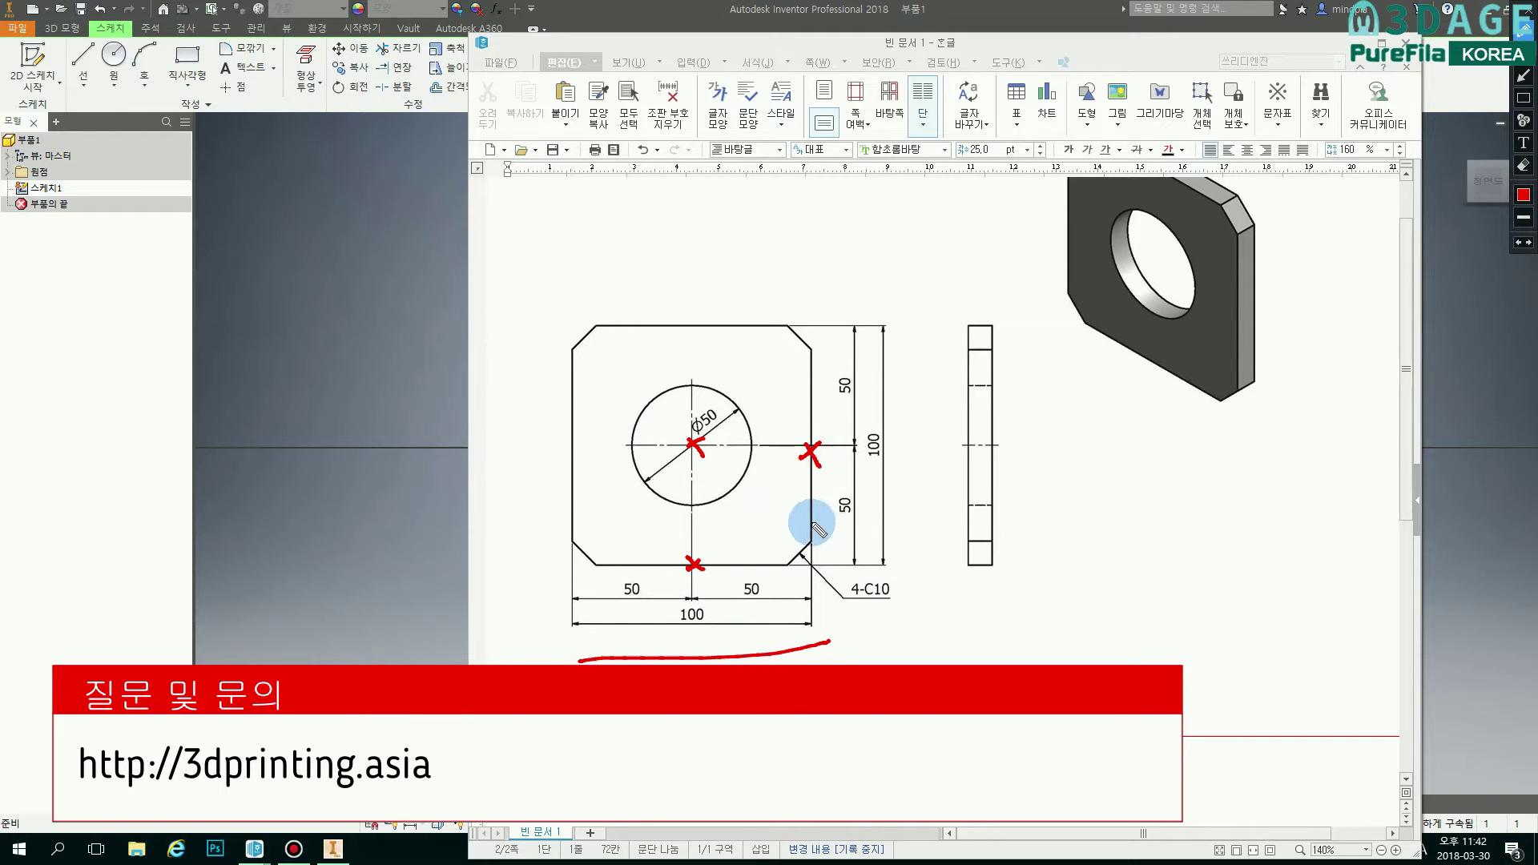
mouse_move(819, 559)
mouse_down()
mouse_move(801, 577)
mouse_move(827, 588)
mouse_up()
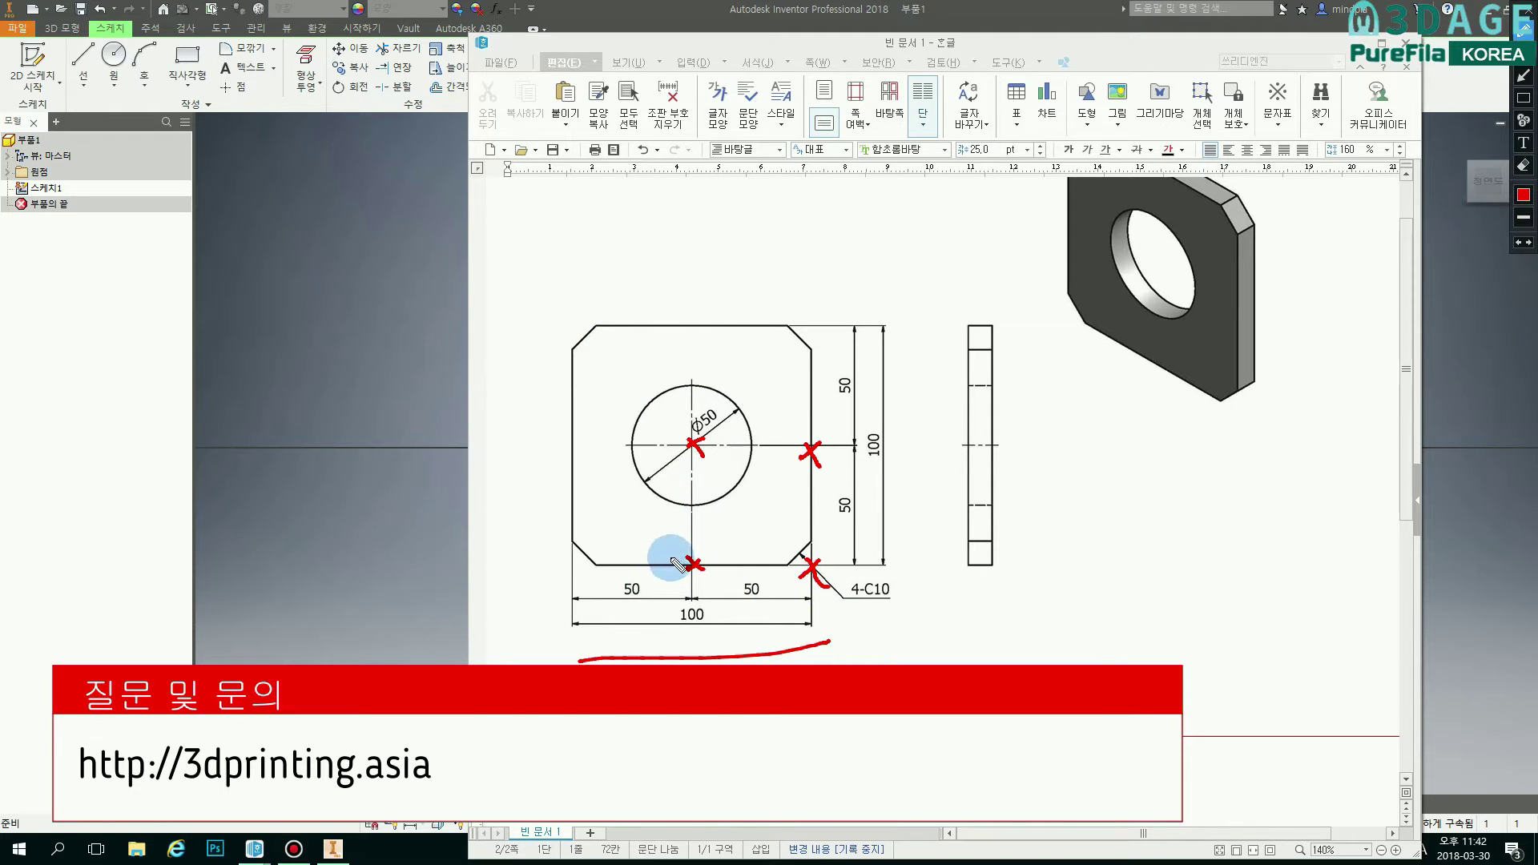
key(Escape)
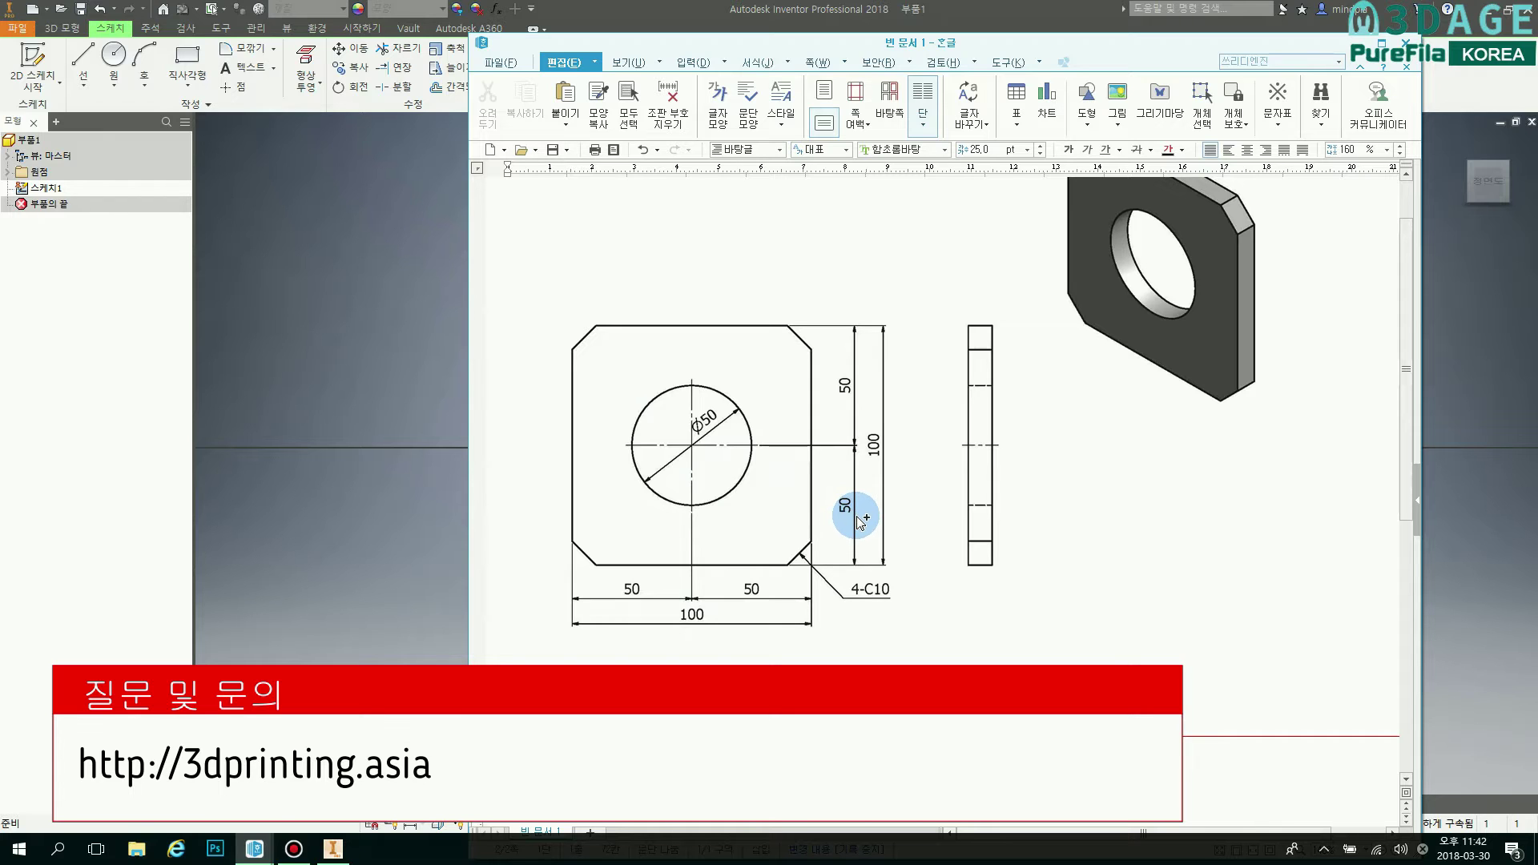
Examine the drawing's hole centre, both 100 mm overall dimensions, a chamfered corner and the centre hole's diameter.
key(ctrl+alt+d)
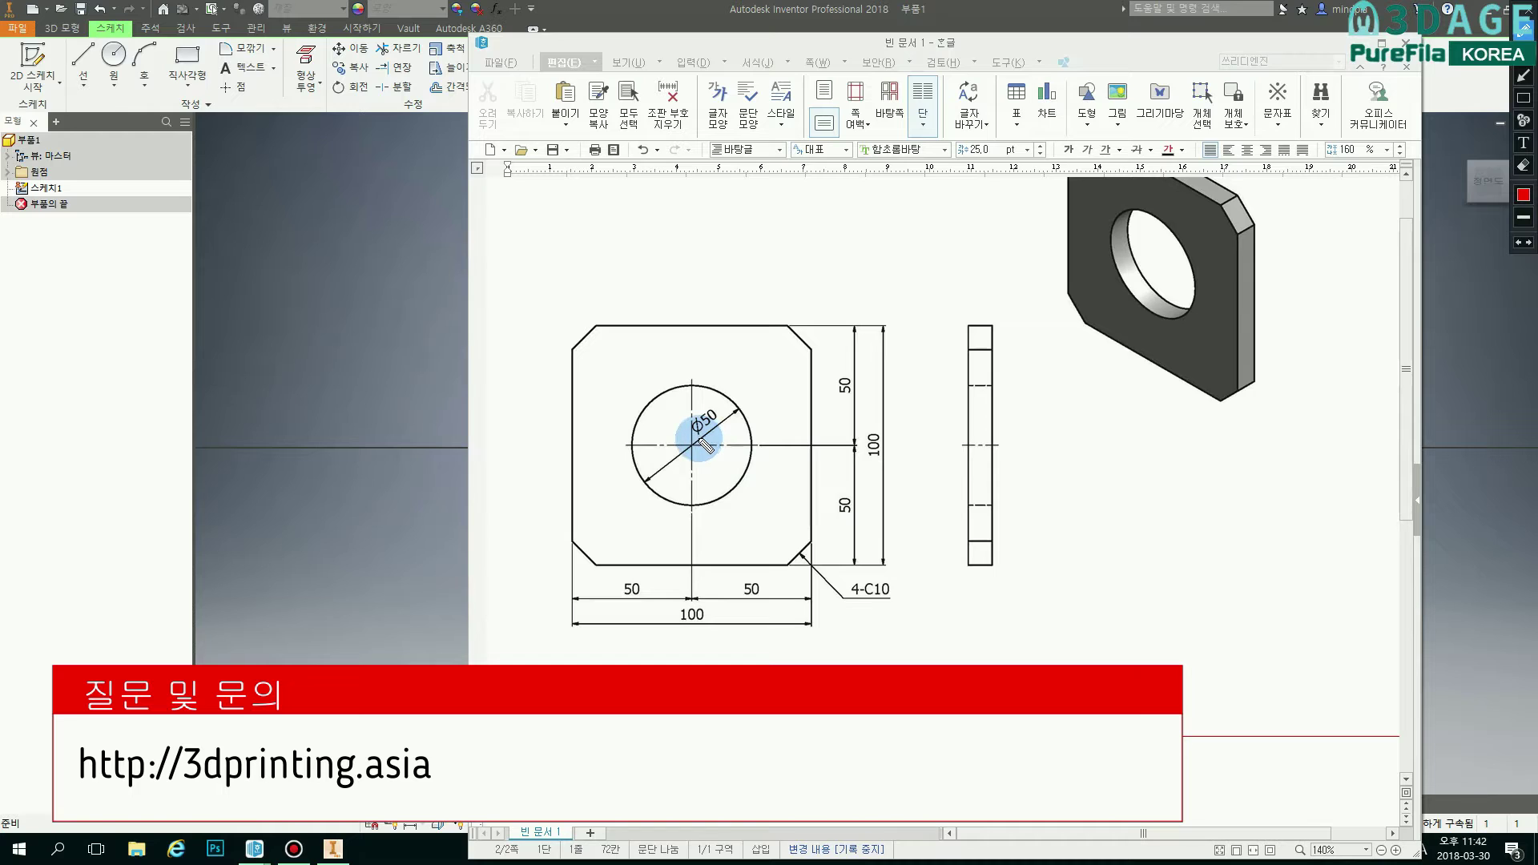
drag(699, 438, 704, 461)
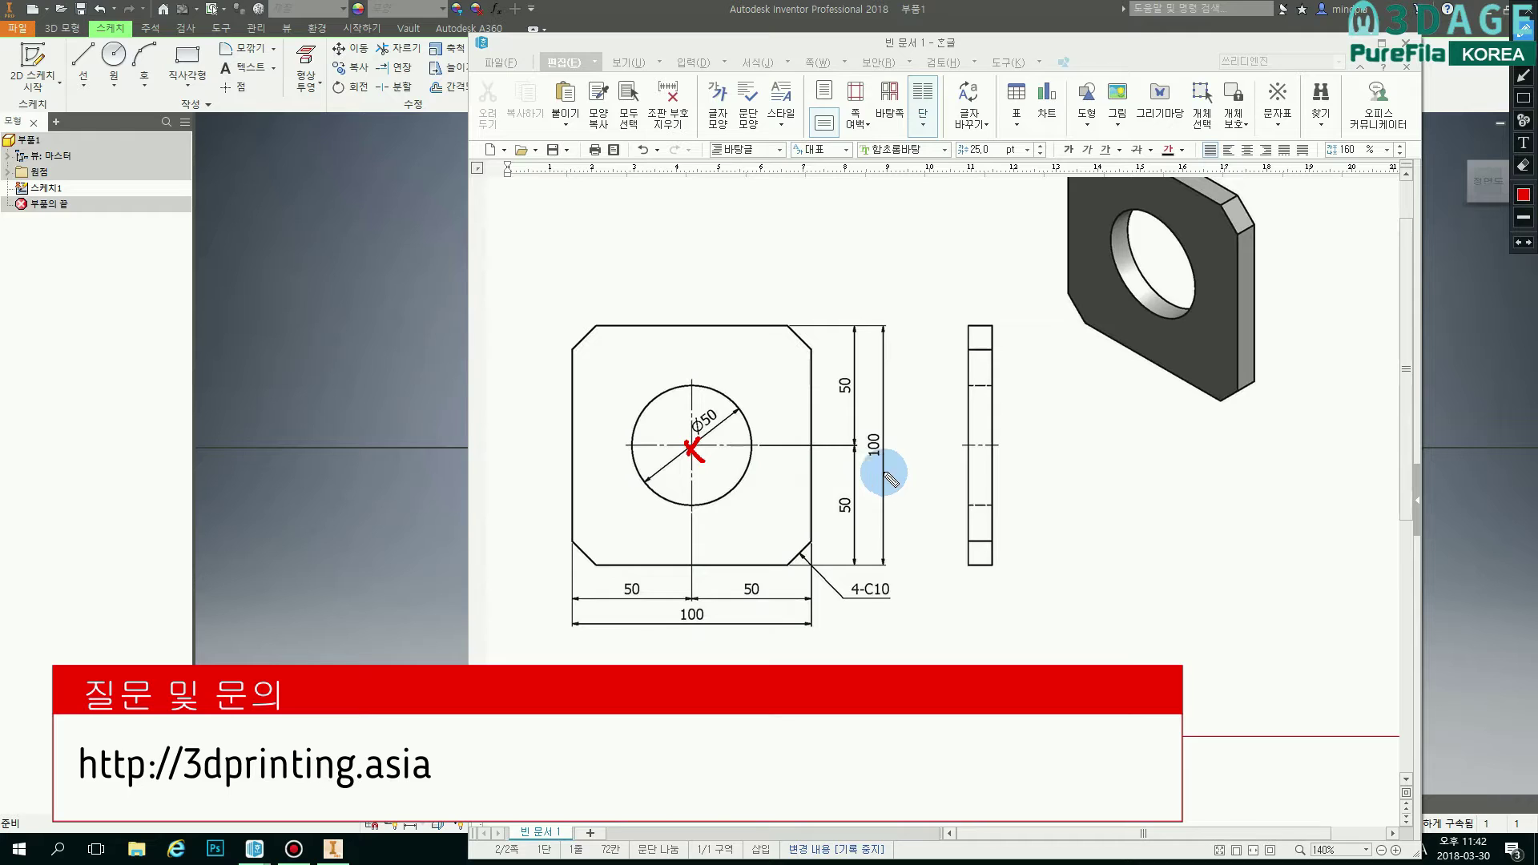
drag(699, 651, 713, 649)
mouse_move(882, 490)
mouse_down()
mouse_move(855, 478)
mouse_move(900, 457)
mouse_move(877, 506)
mouse_up()
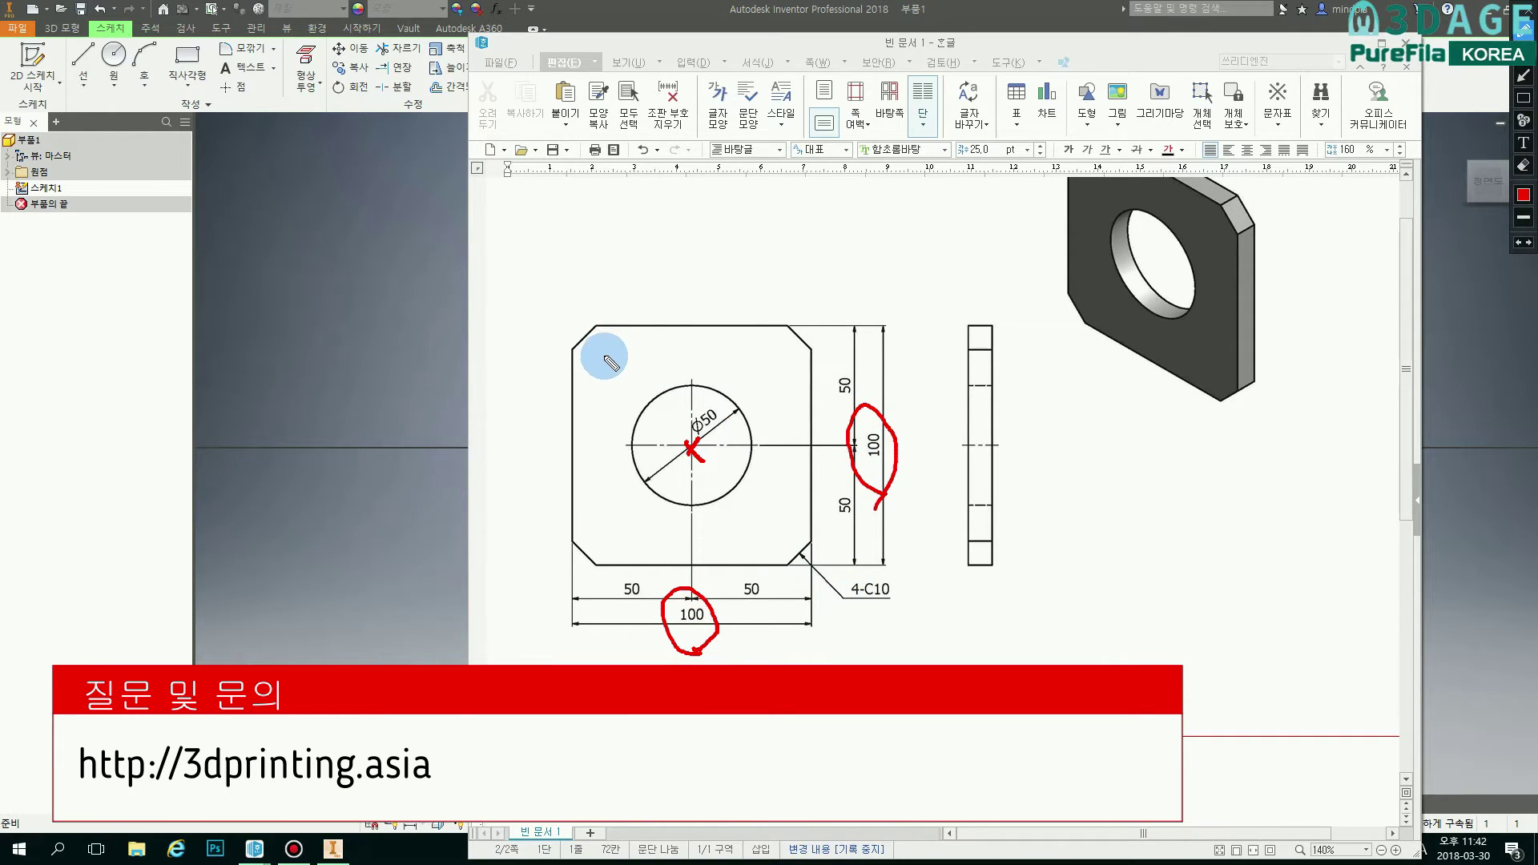
drag(571, 328, 631, 326)
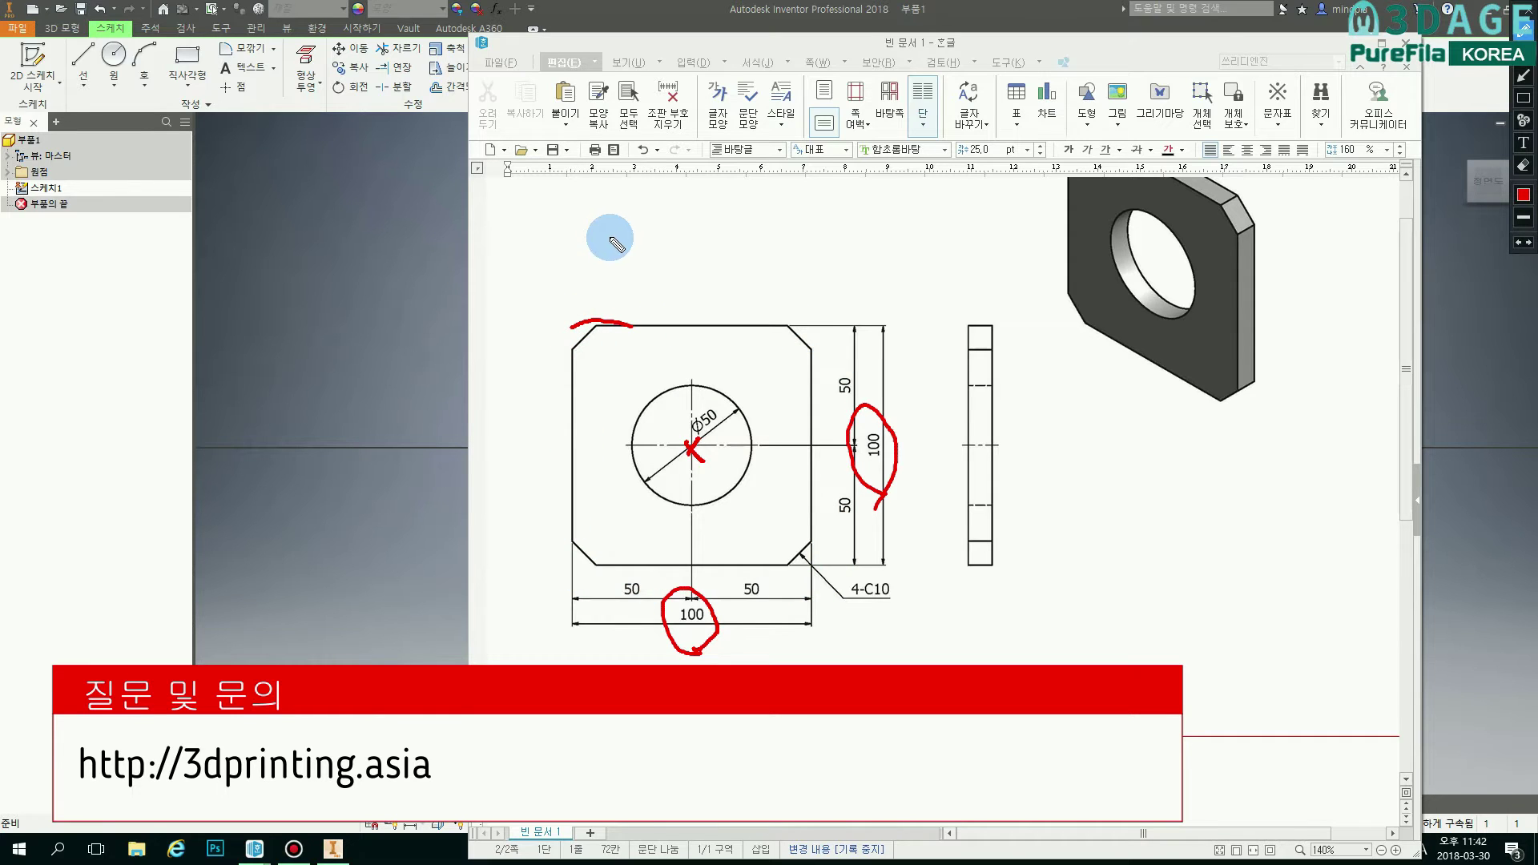
drag(694, 509, 641, 483)
mouse_move(628, 430)
mouse_down()
mouse_move(776, 440)
mouse_move(725, 534)
mouse_up()
drag(711, 443, 733, 427)
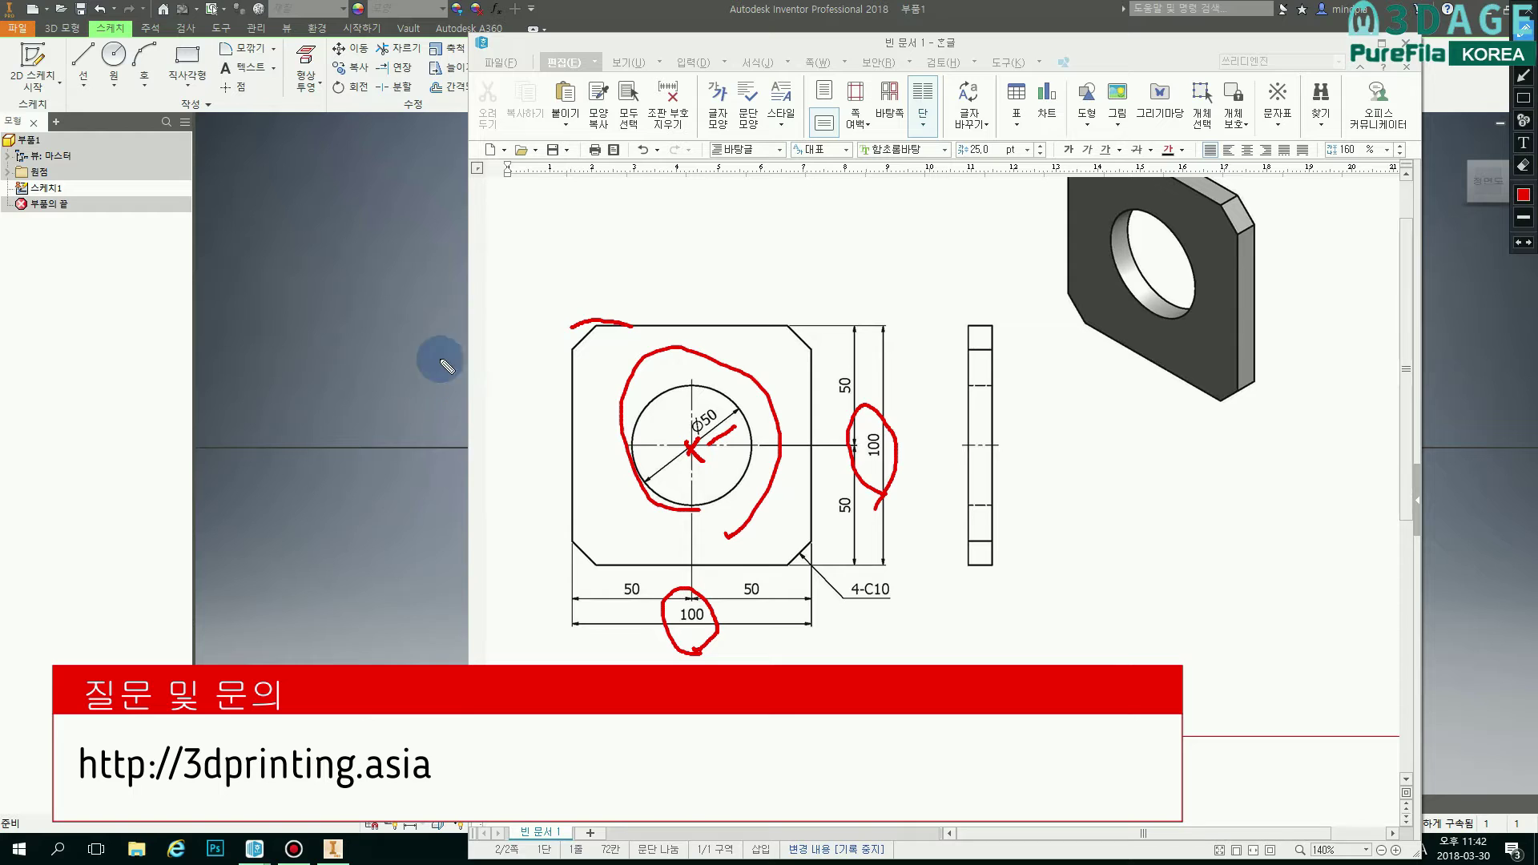
Return to Inventor and sketch a centre-point circle of 50 mm diameter at the sketch origin.
click(402, 238)
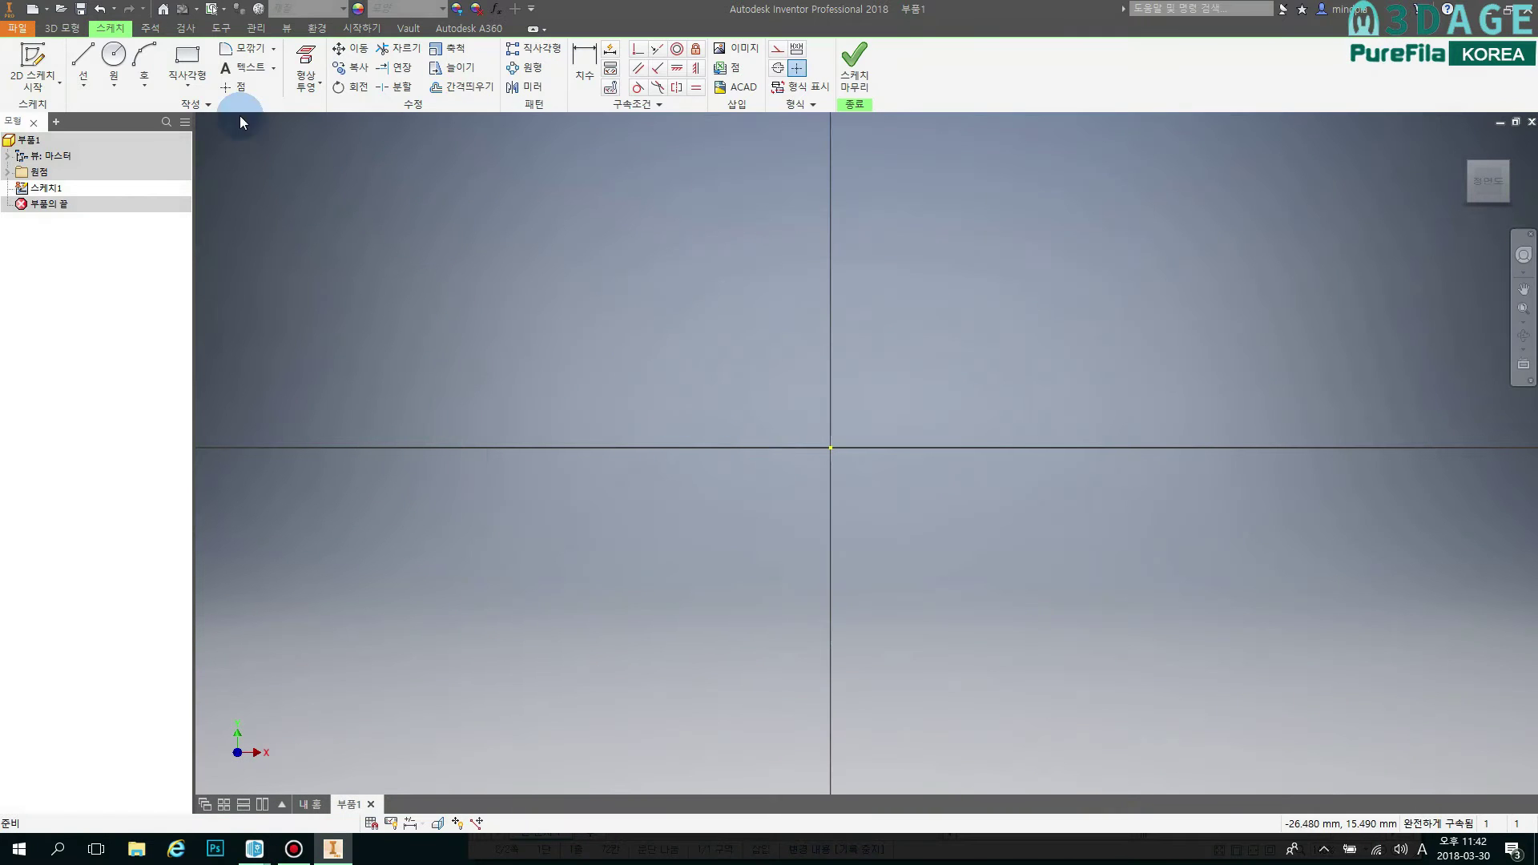
click(182, 86)
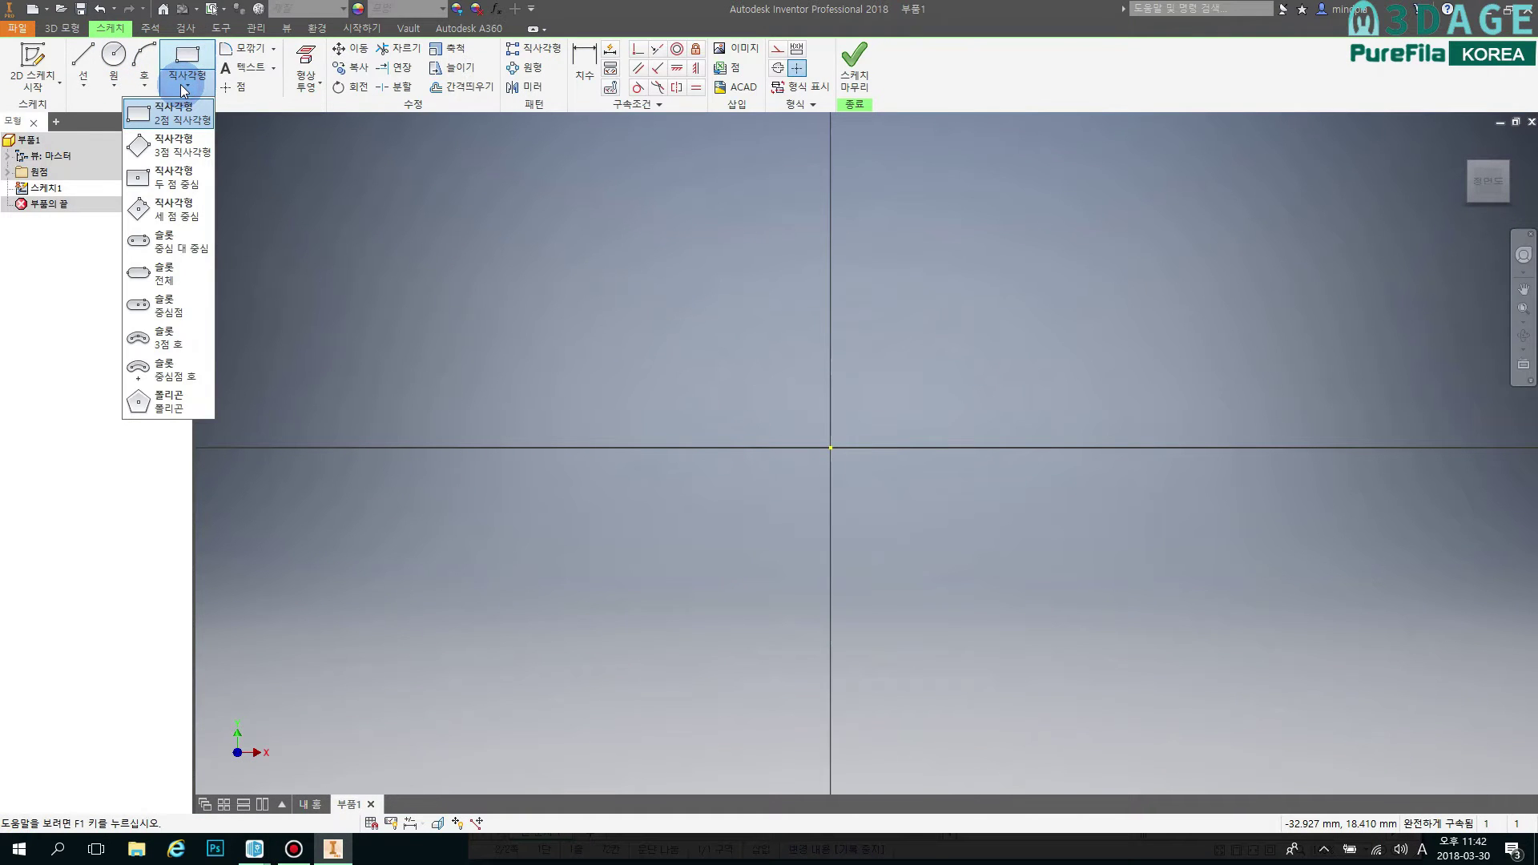
click(114, 77)
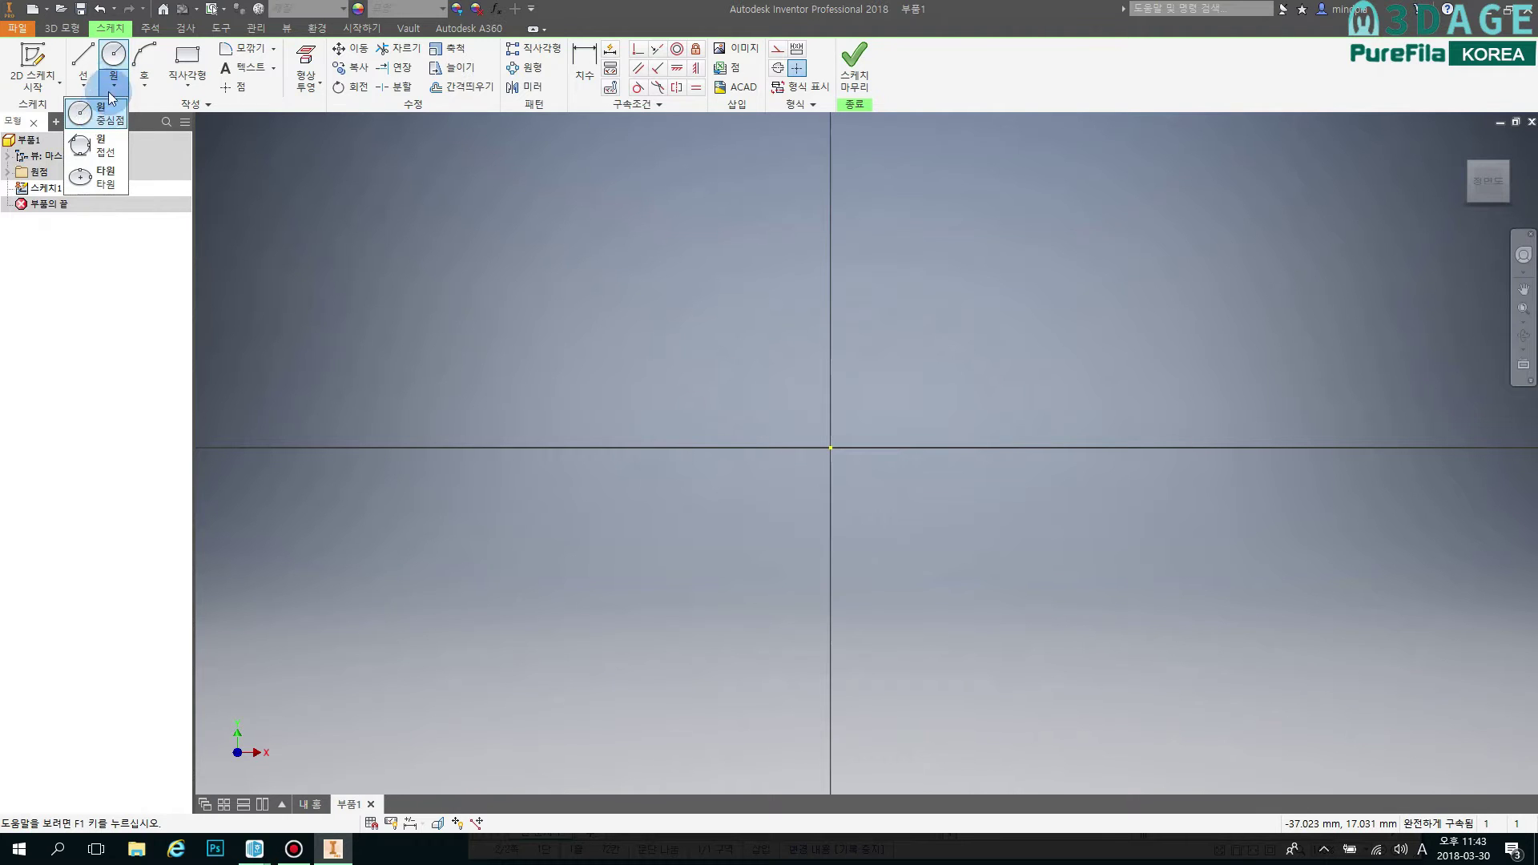
click(117, 80)
click(118, 84)
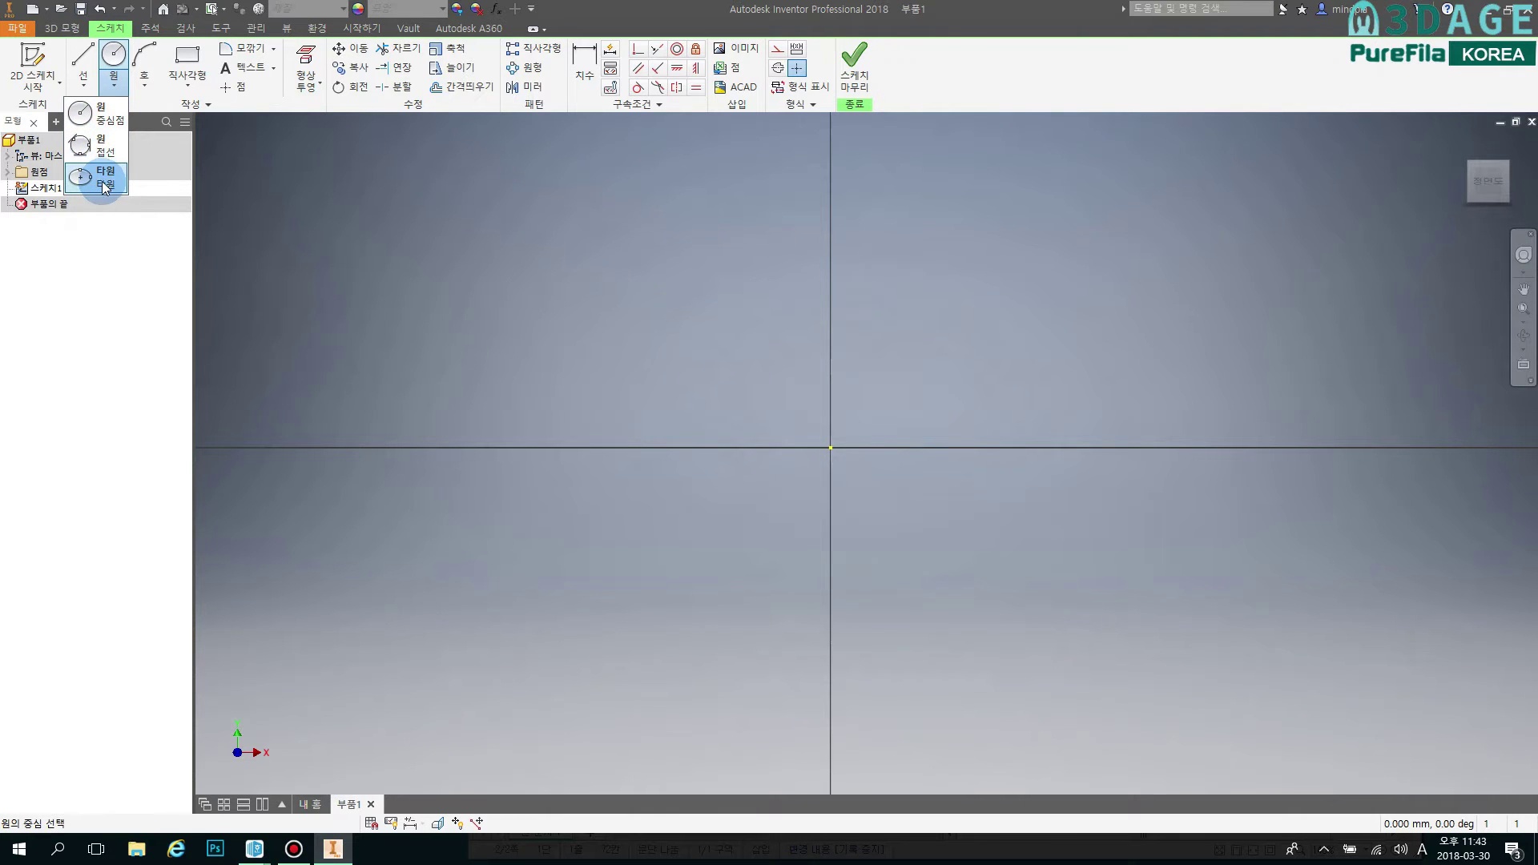
click(112, 120)
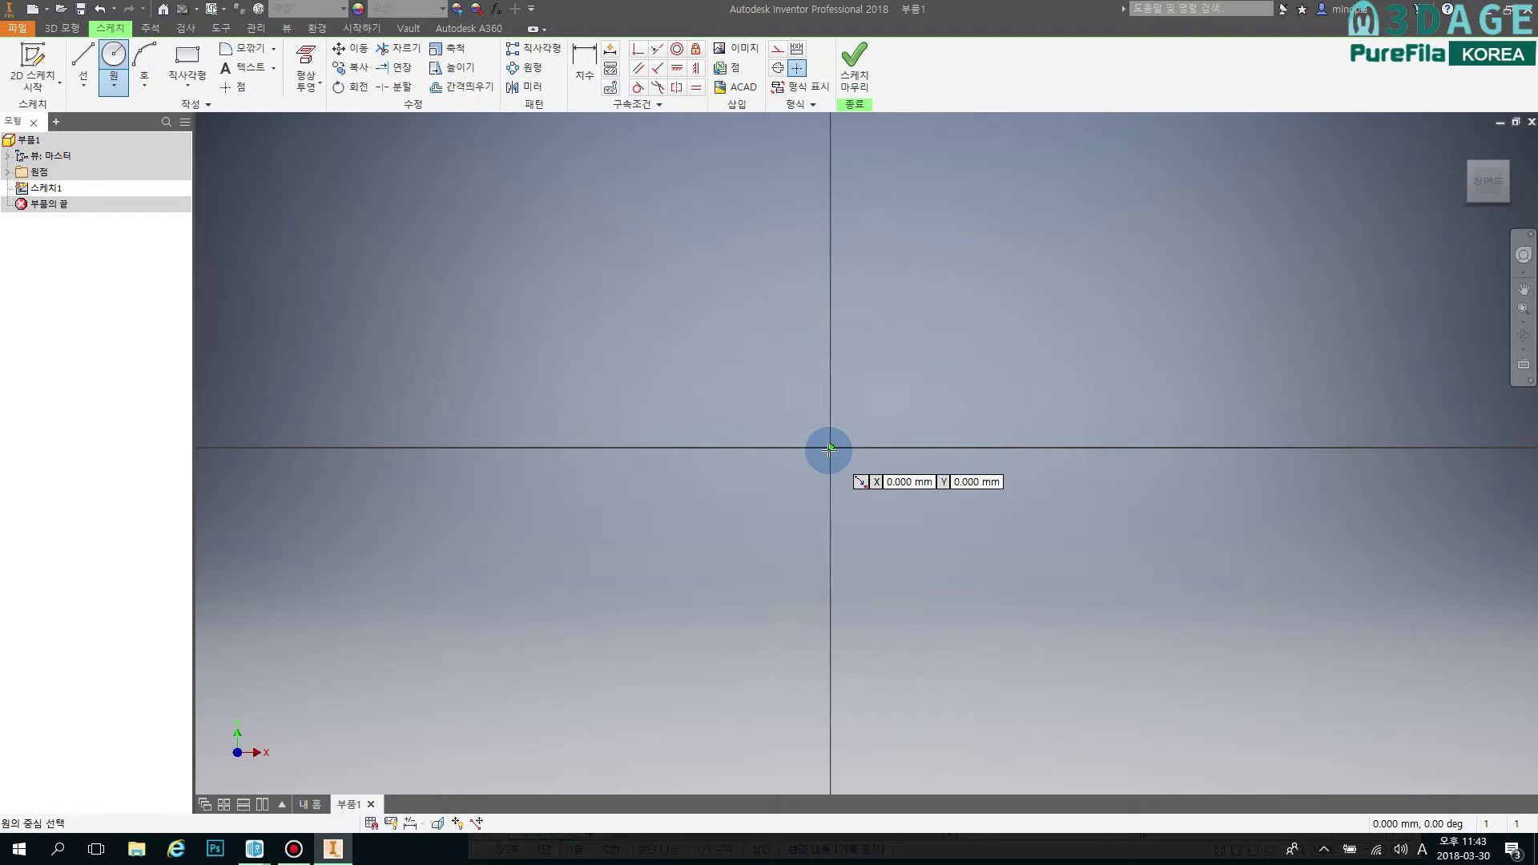
click(830, 448)
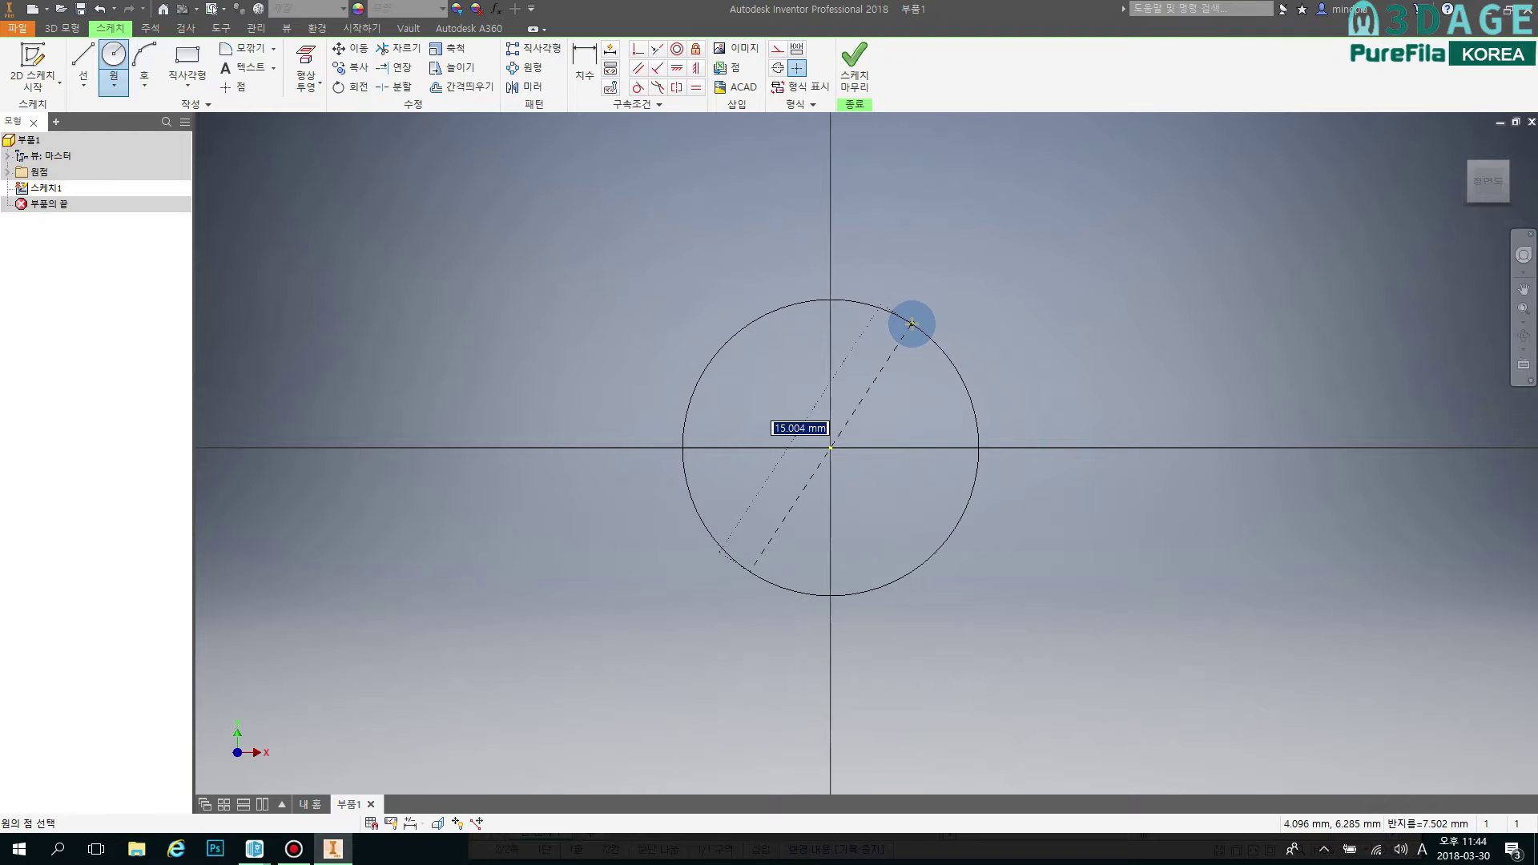
text(50)
key(Return)
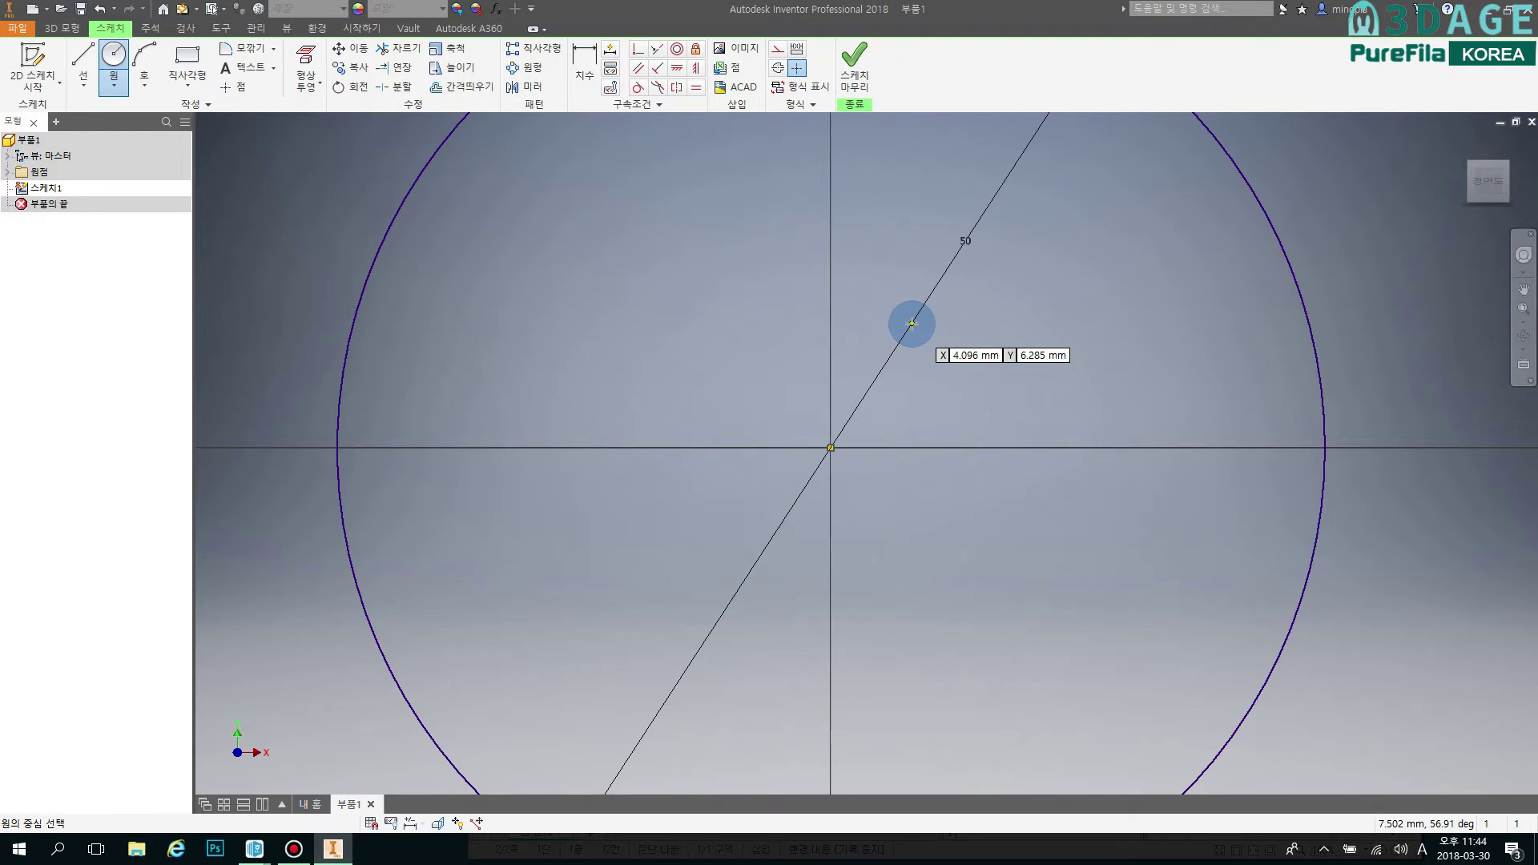
Sketch a two-point centre rectangle at the origin around the circle, 100 mm wide and 100 mm high.
scroll(912, 322, down, 4)
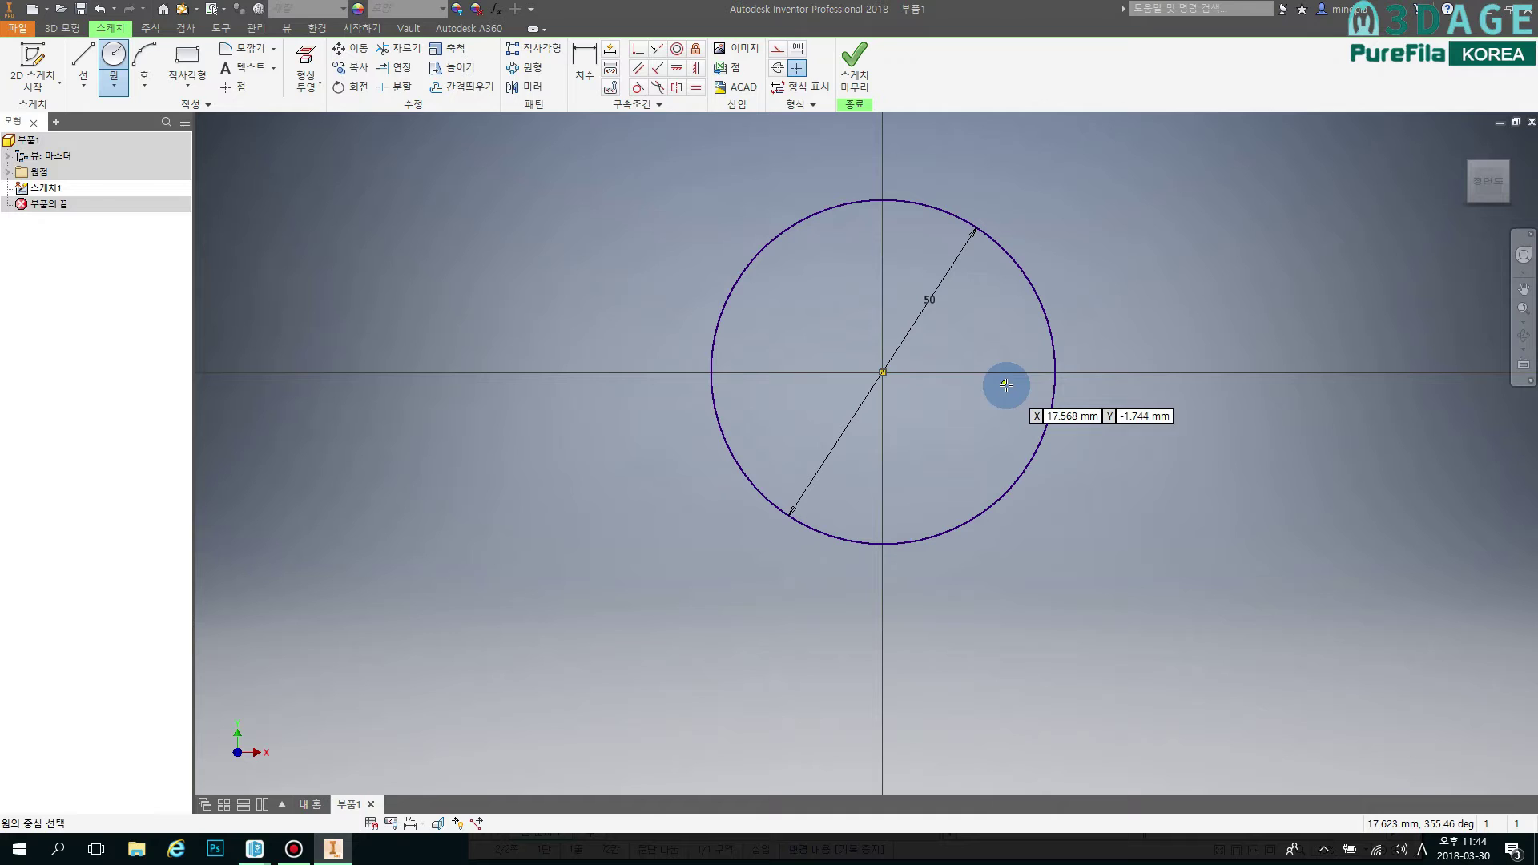
scroll(1099, 371, down, 3)
middle_drag(1114, 350, 1006, 422)
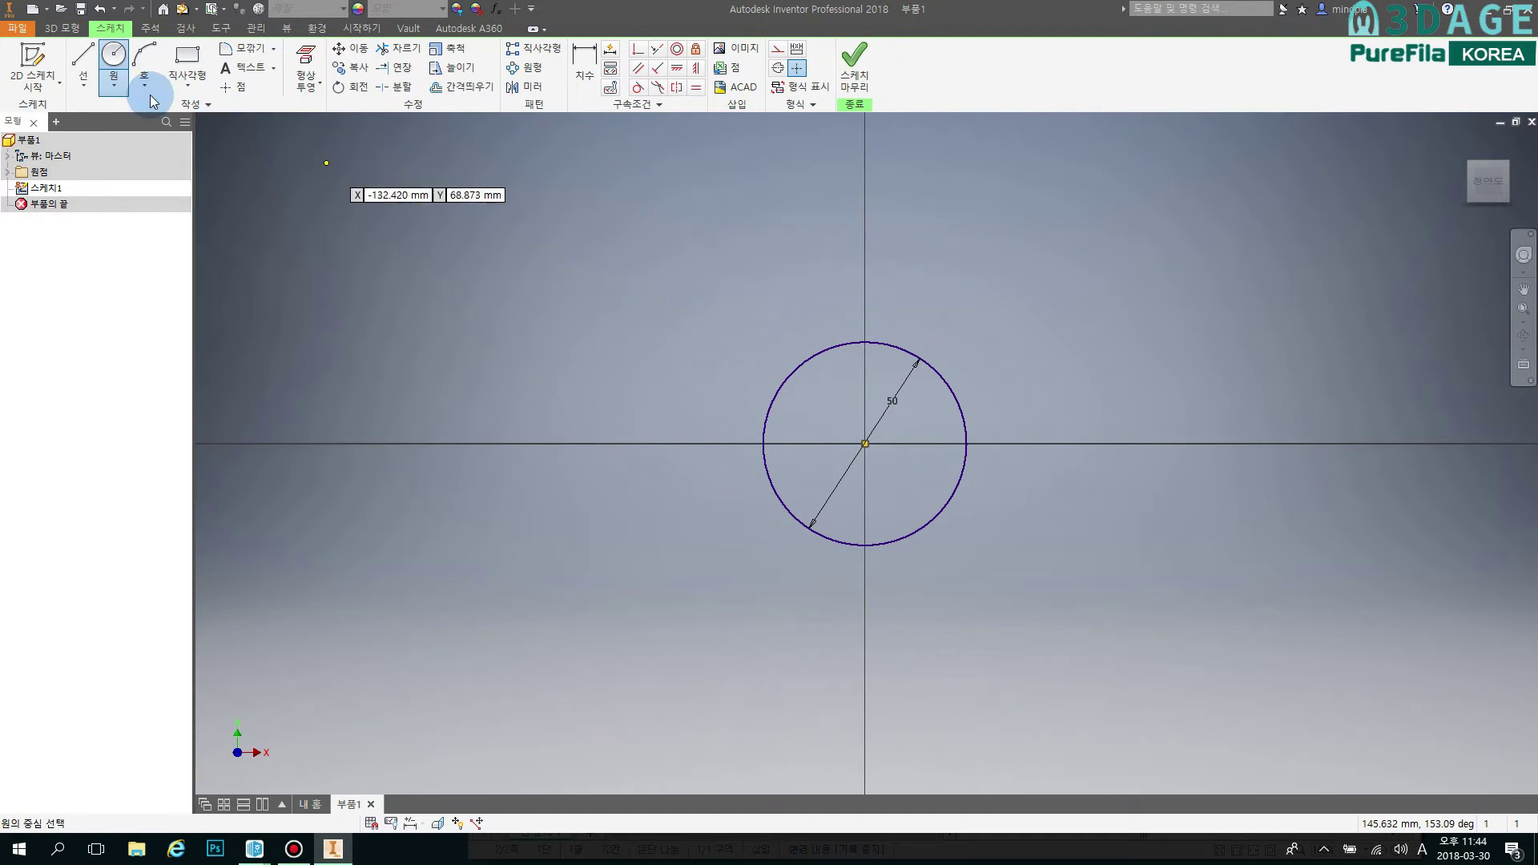
click(182, 64)
click(184, 80)
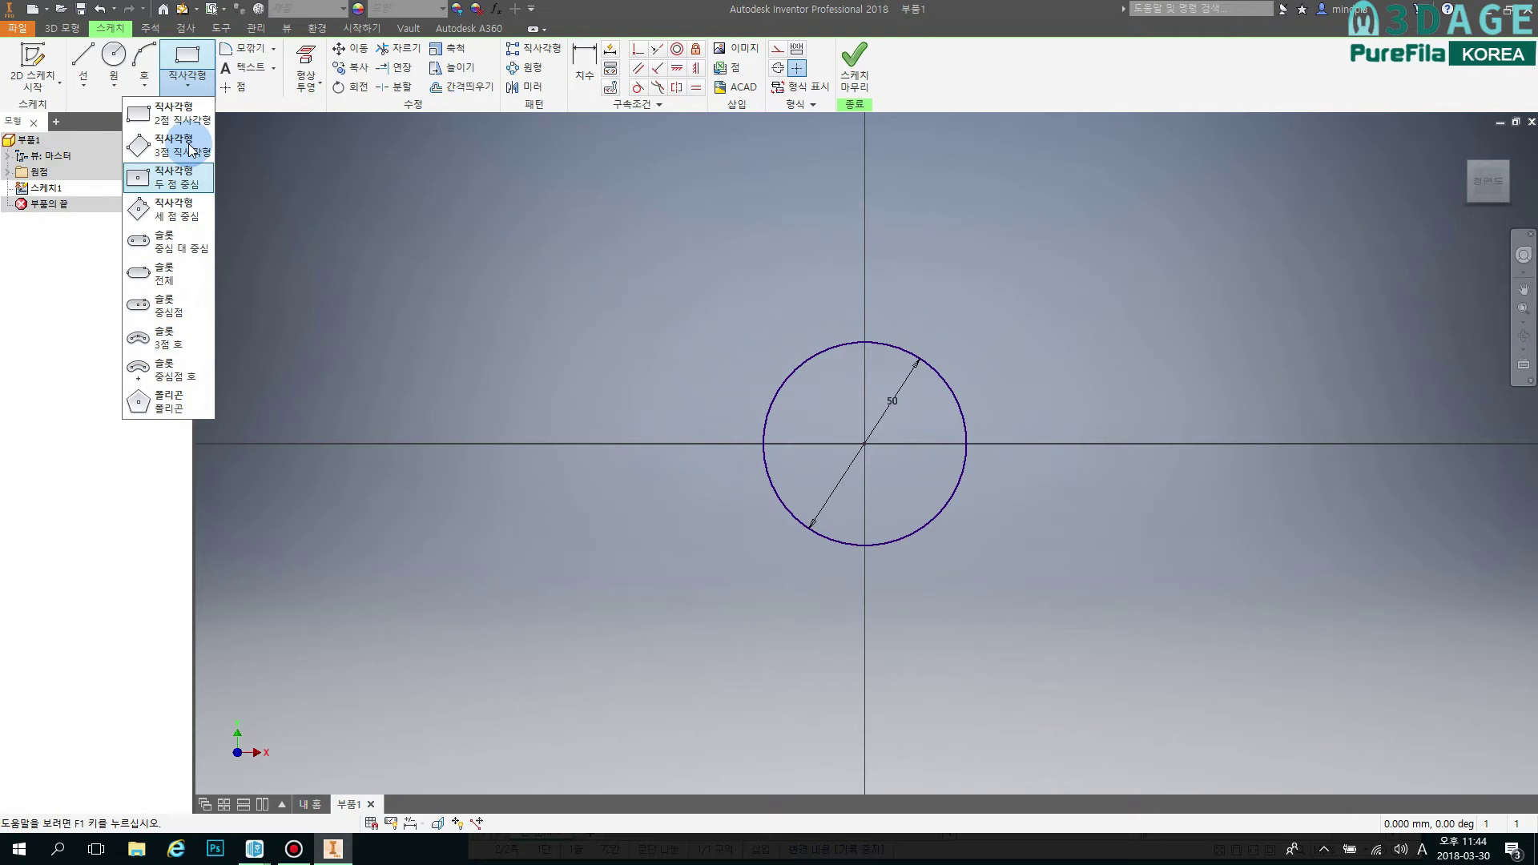
click(190, 80)
click(192, 81)
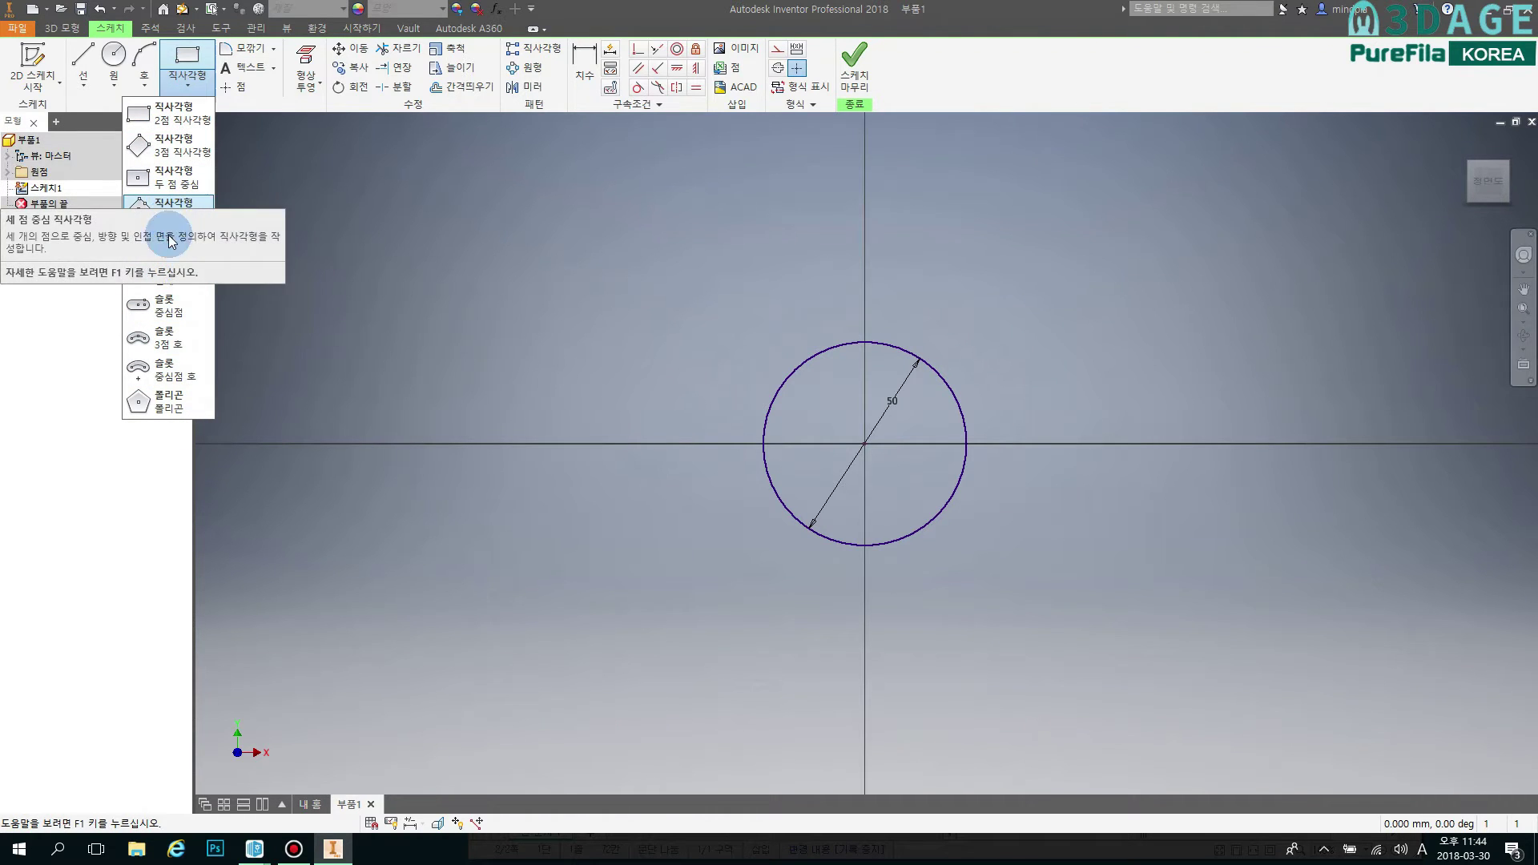
click(163, 182)
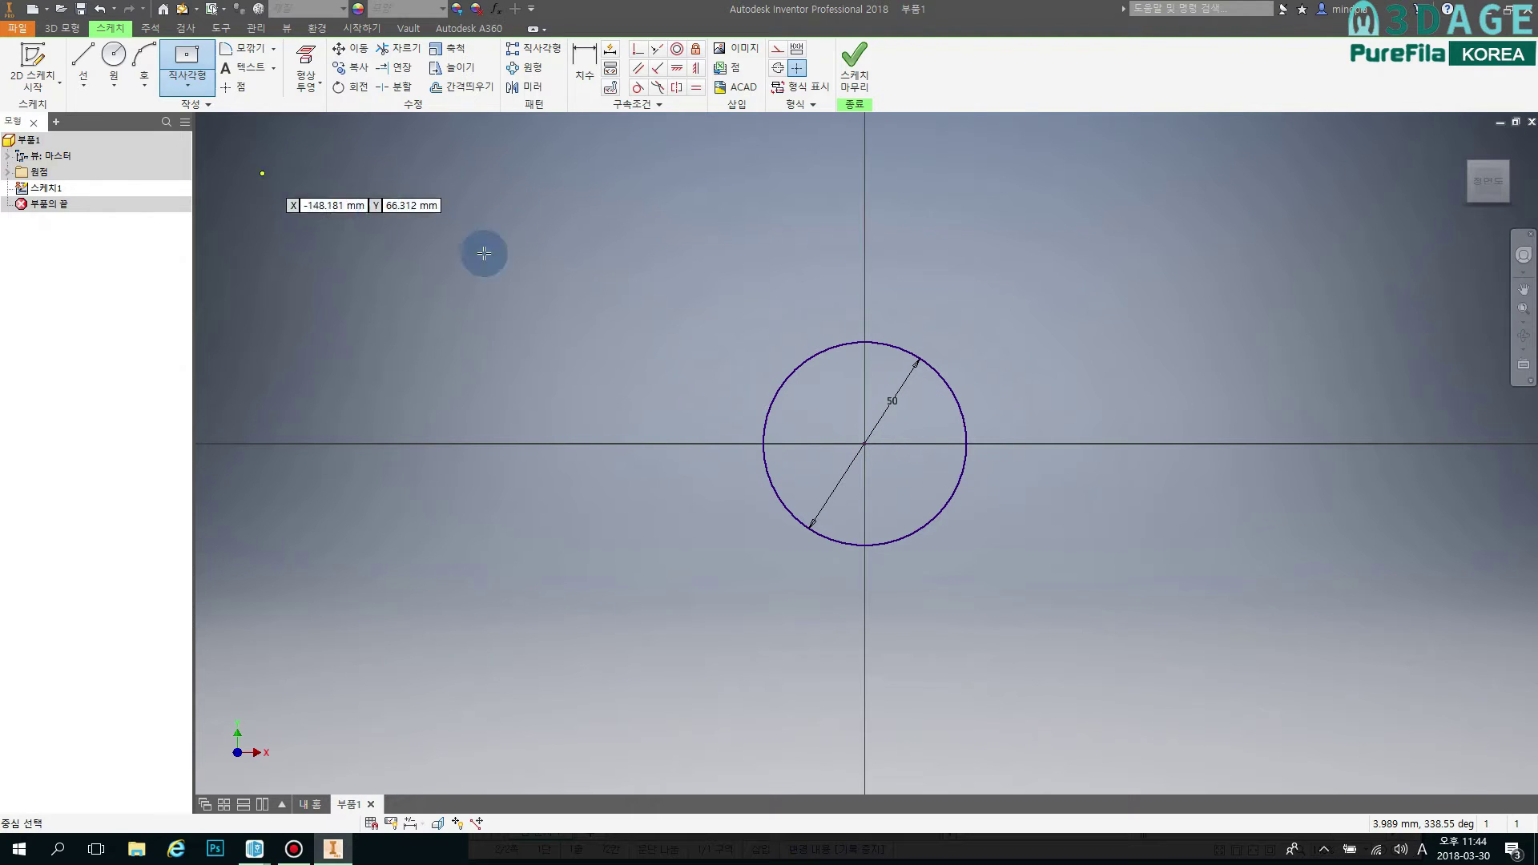
click(865, 444)
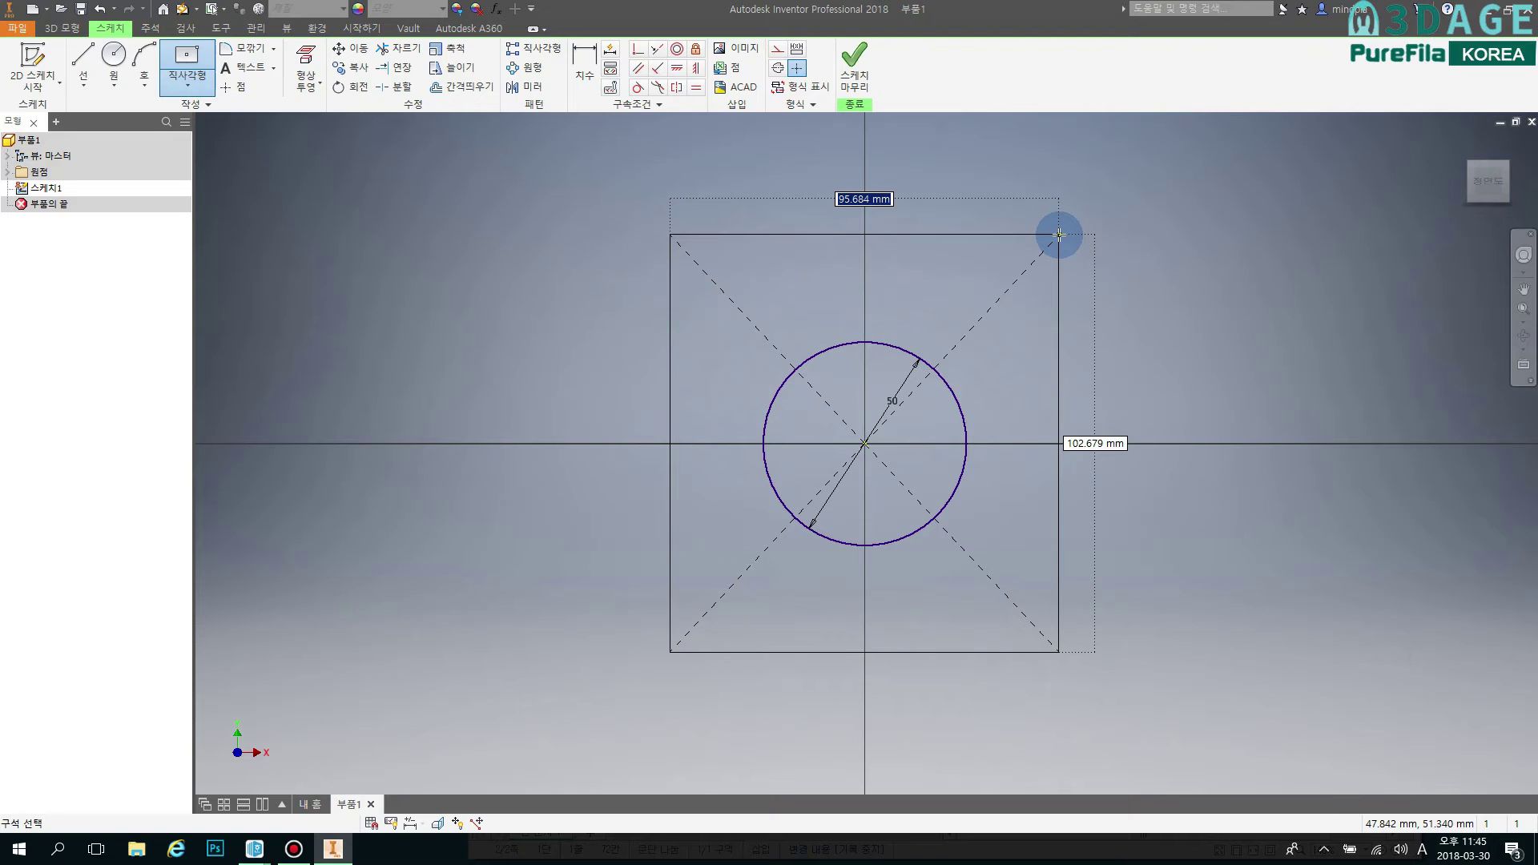
text(100)
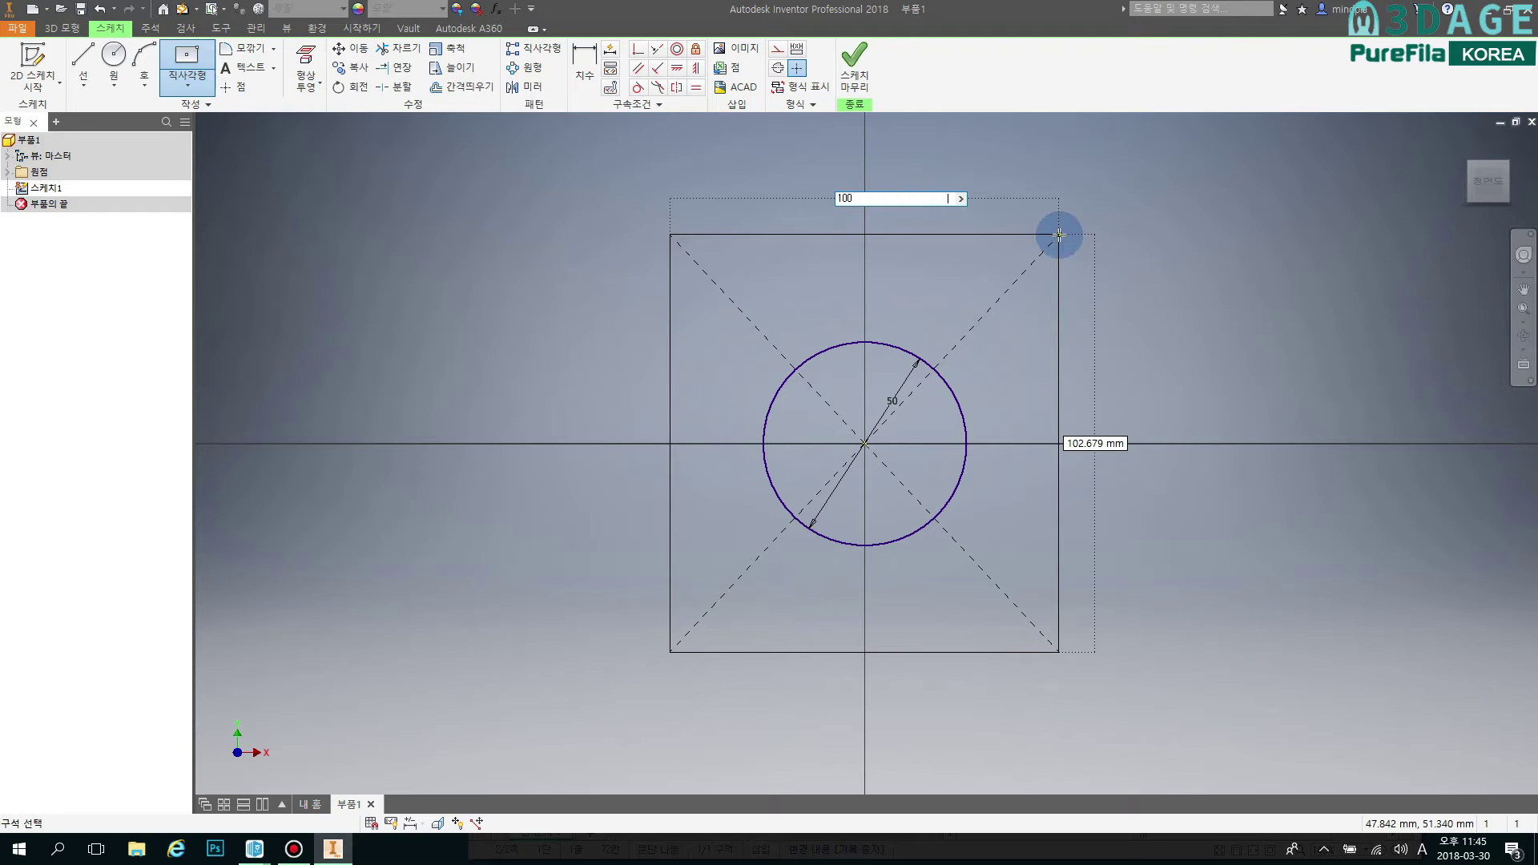
key(Escape)
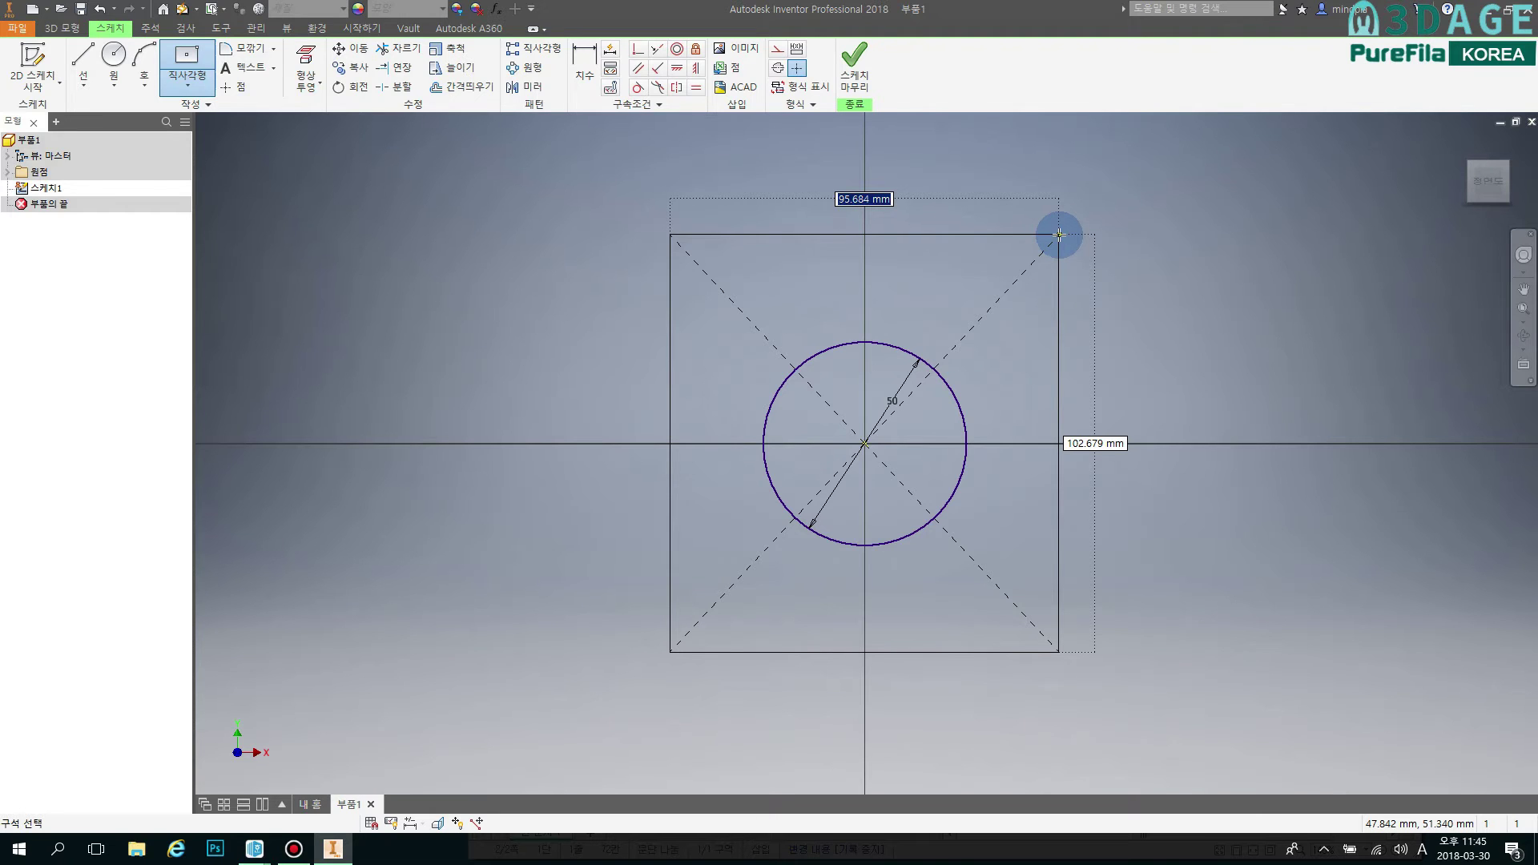
text(100)
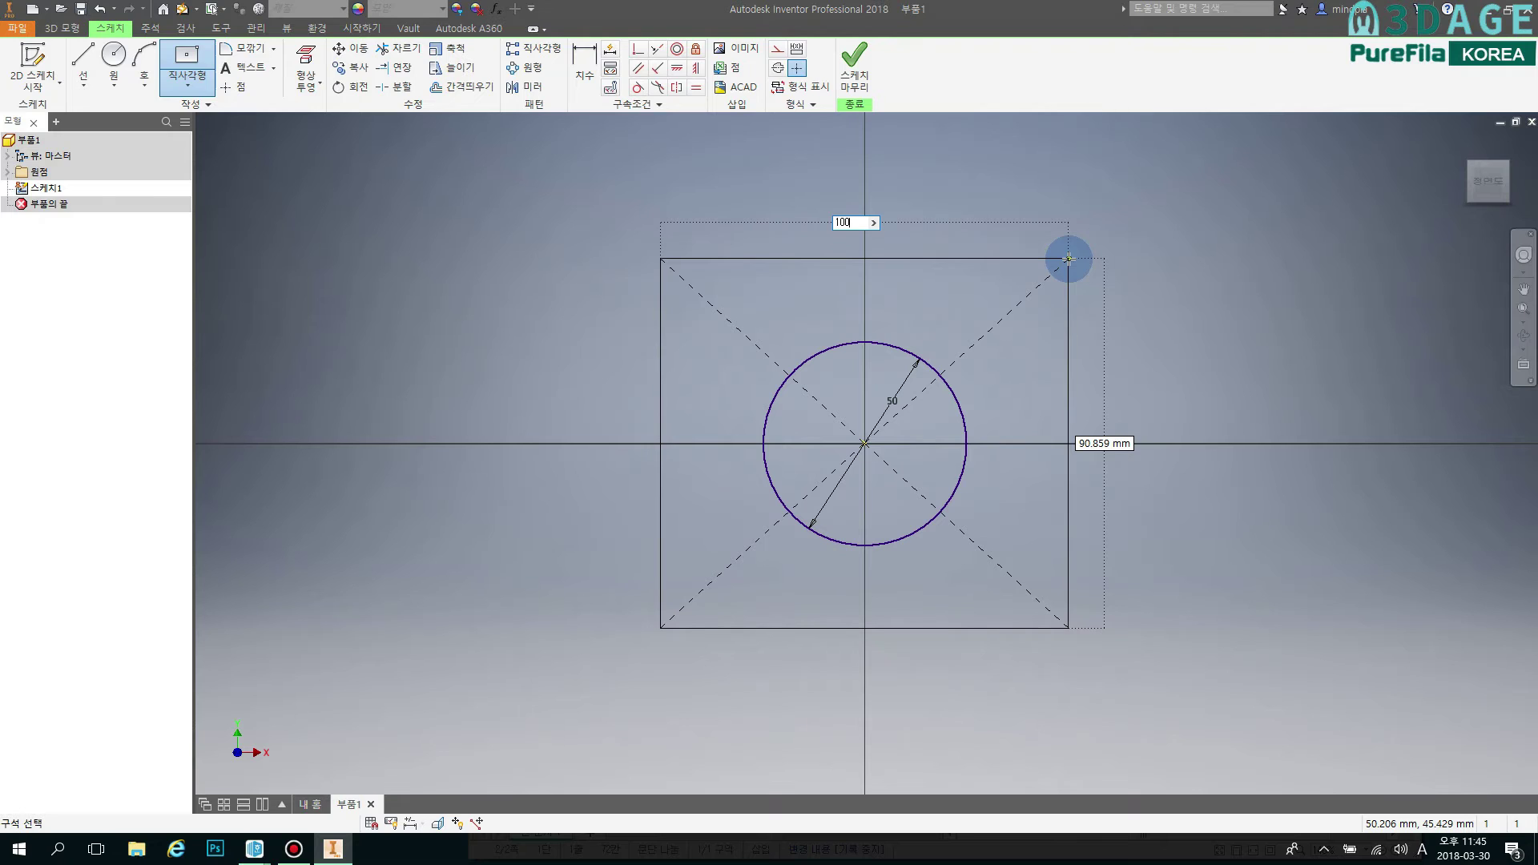
click(1108, 449)
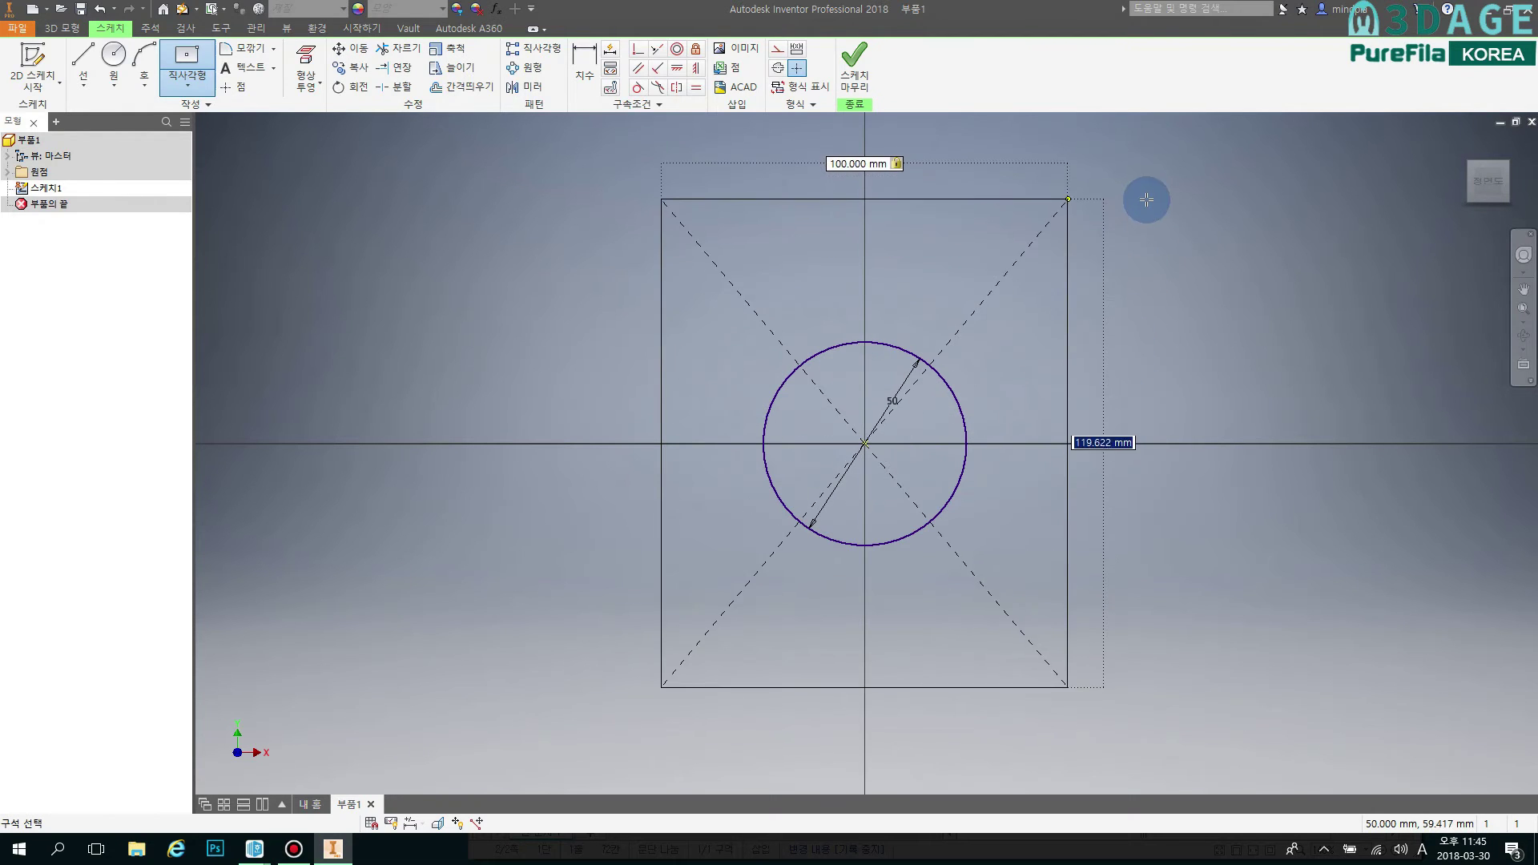
text(100)
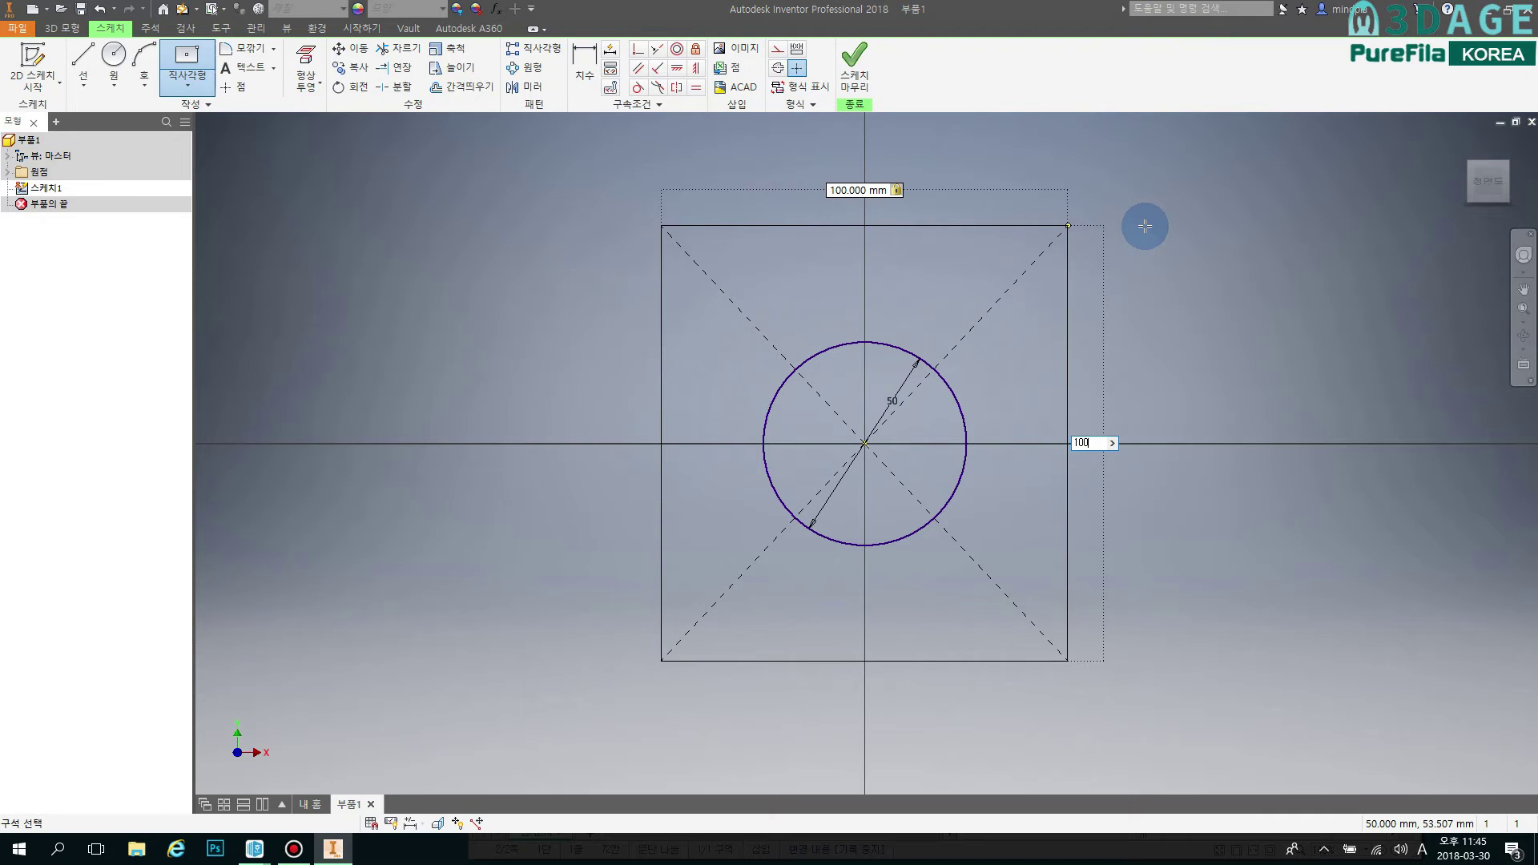
key(Return)
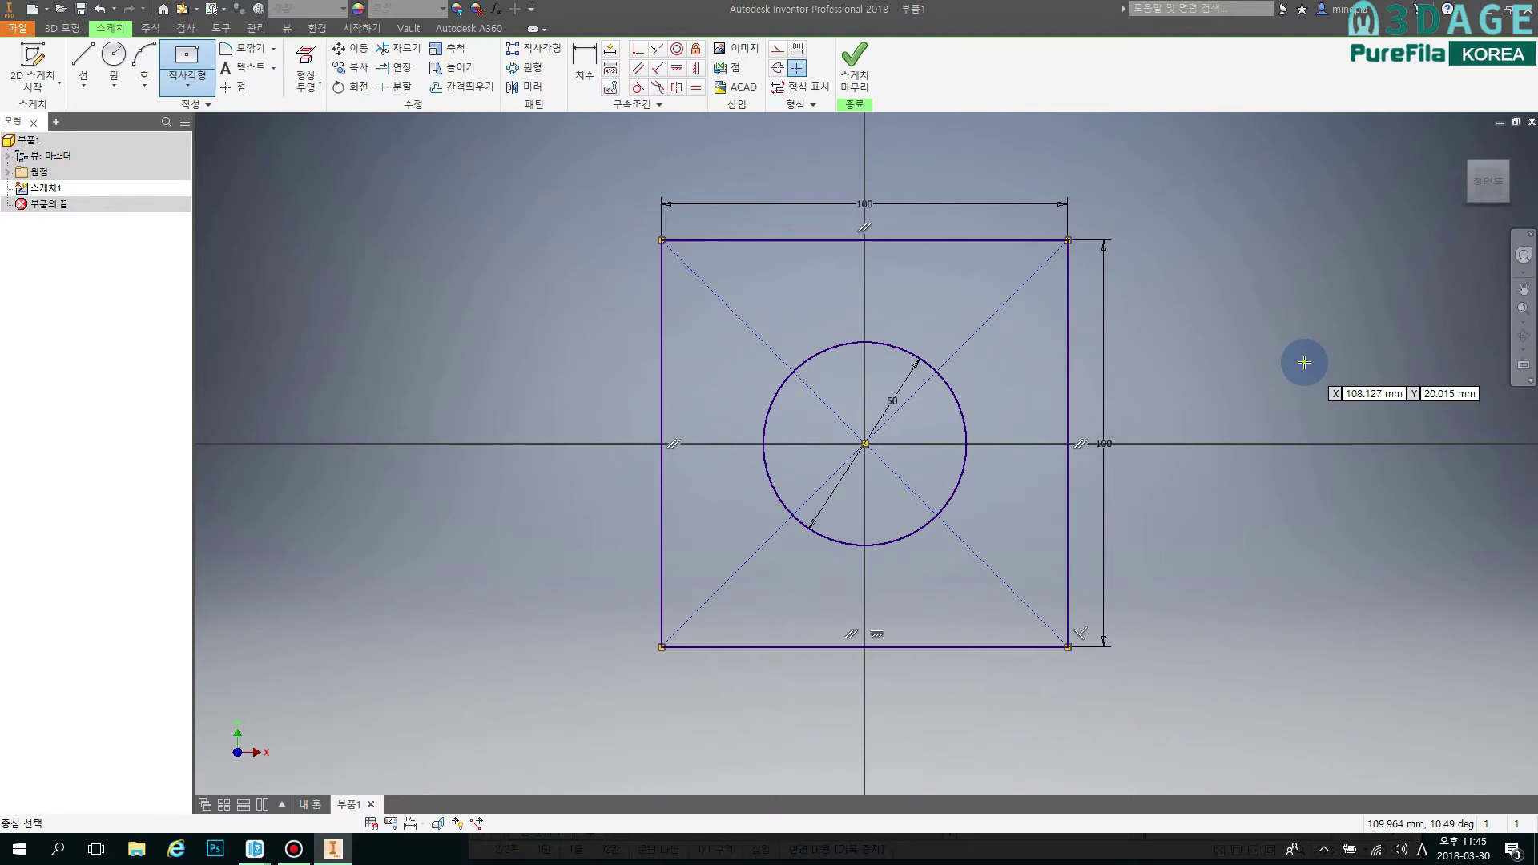
mouse_move(1286, 362)
middle_down()
mouse_move(1167, 409)
mouse_move(1157, 354)
middle_up()
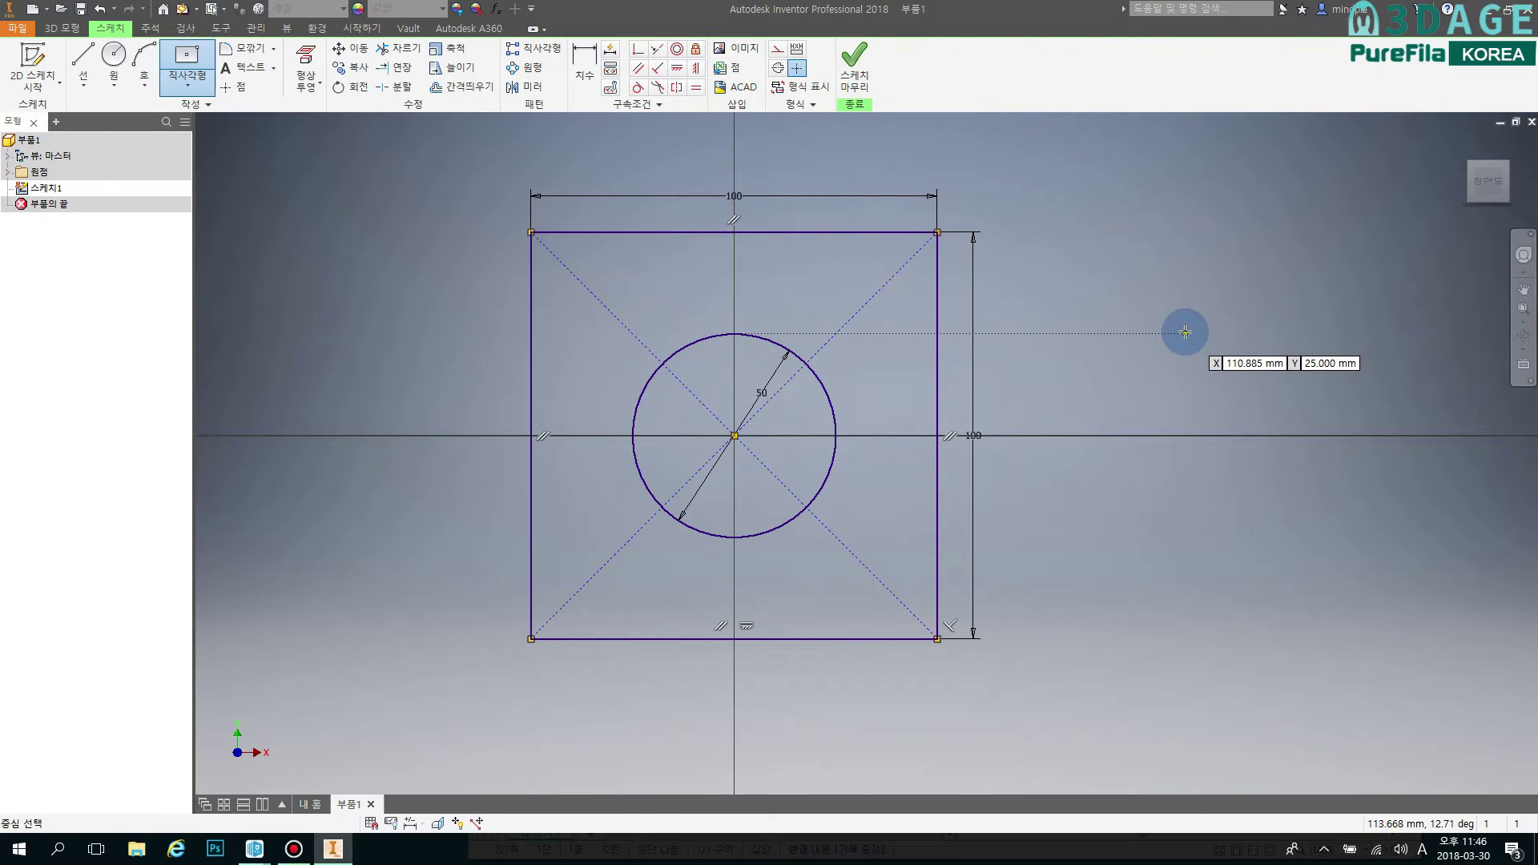
Switch to the Hangul plate drawing and mark the 4-C10 chamfer note and the four chamfered corners with the screen pen.
mouse_move(254, 848)
click(274, 821)
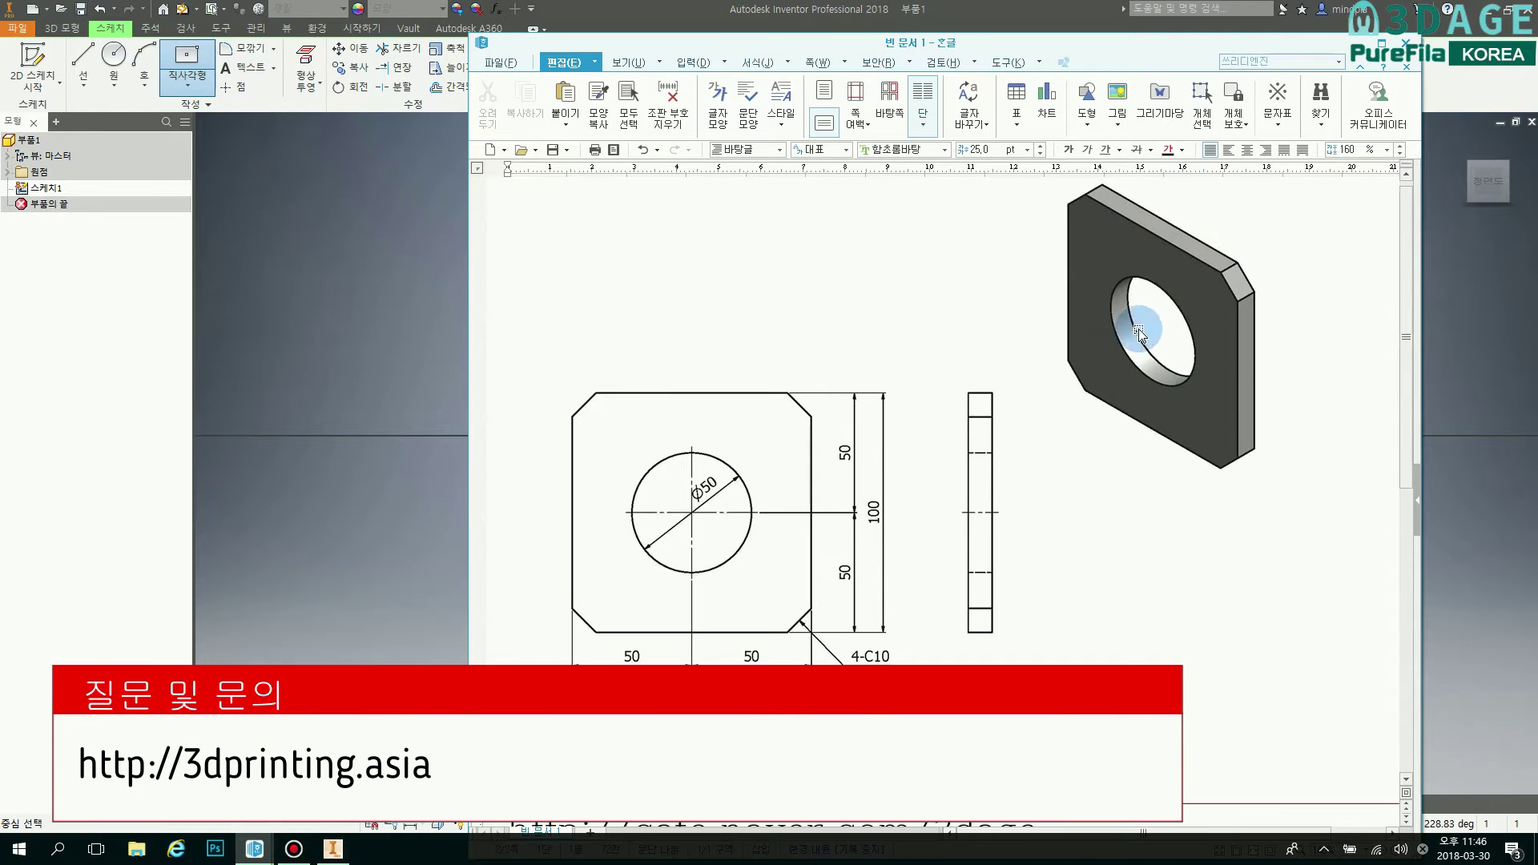
scroll(874, 453, down, 1)
scroll(877, 457, up, 1)
scroll(876, 473, down, 1)
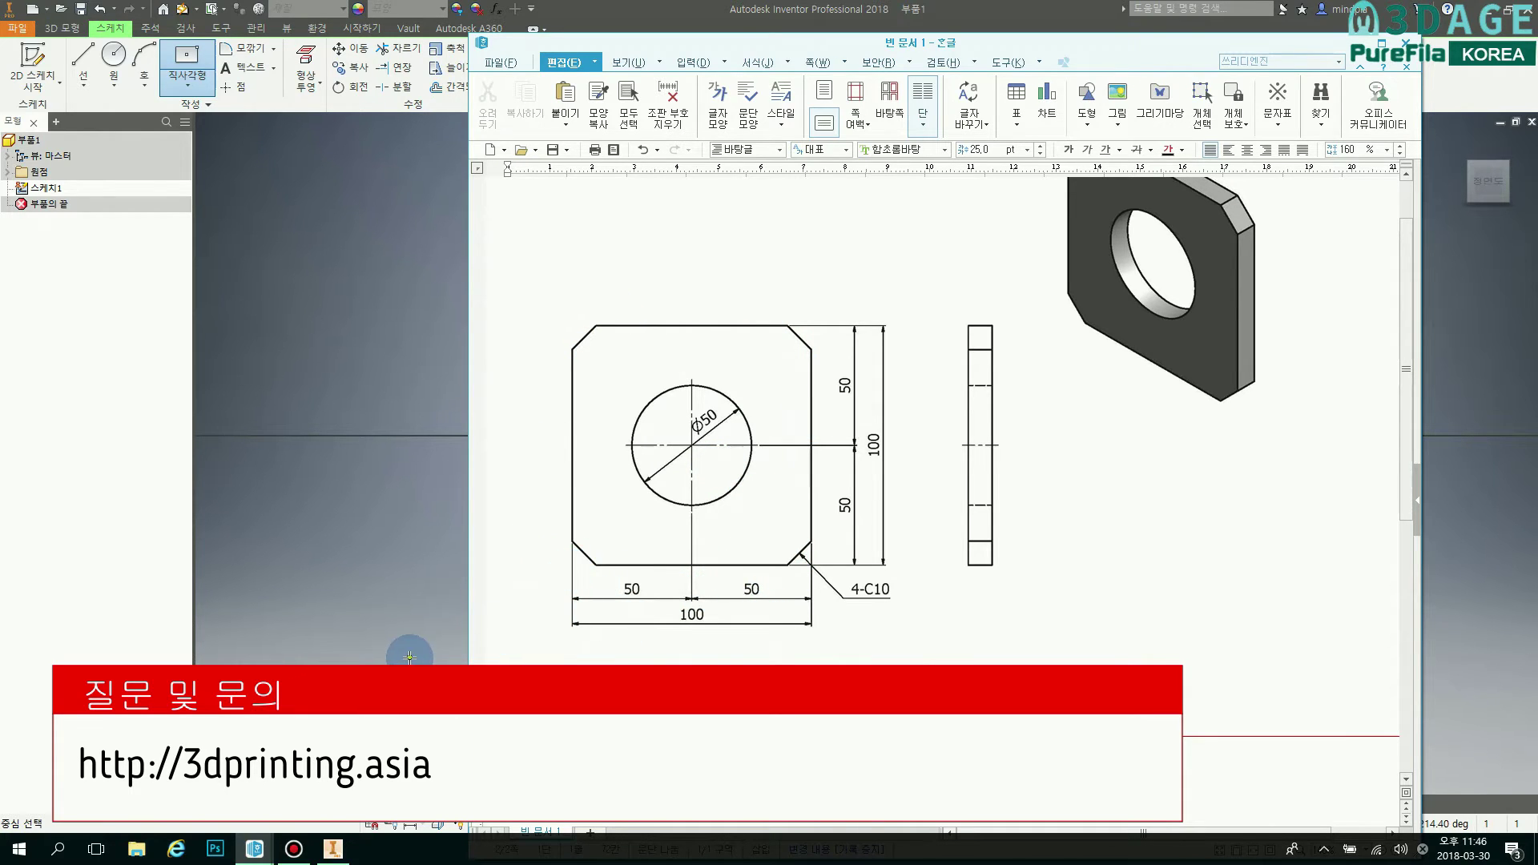
key(ctrl+alt+d)
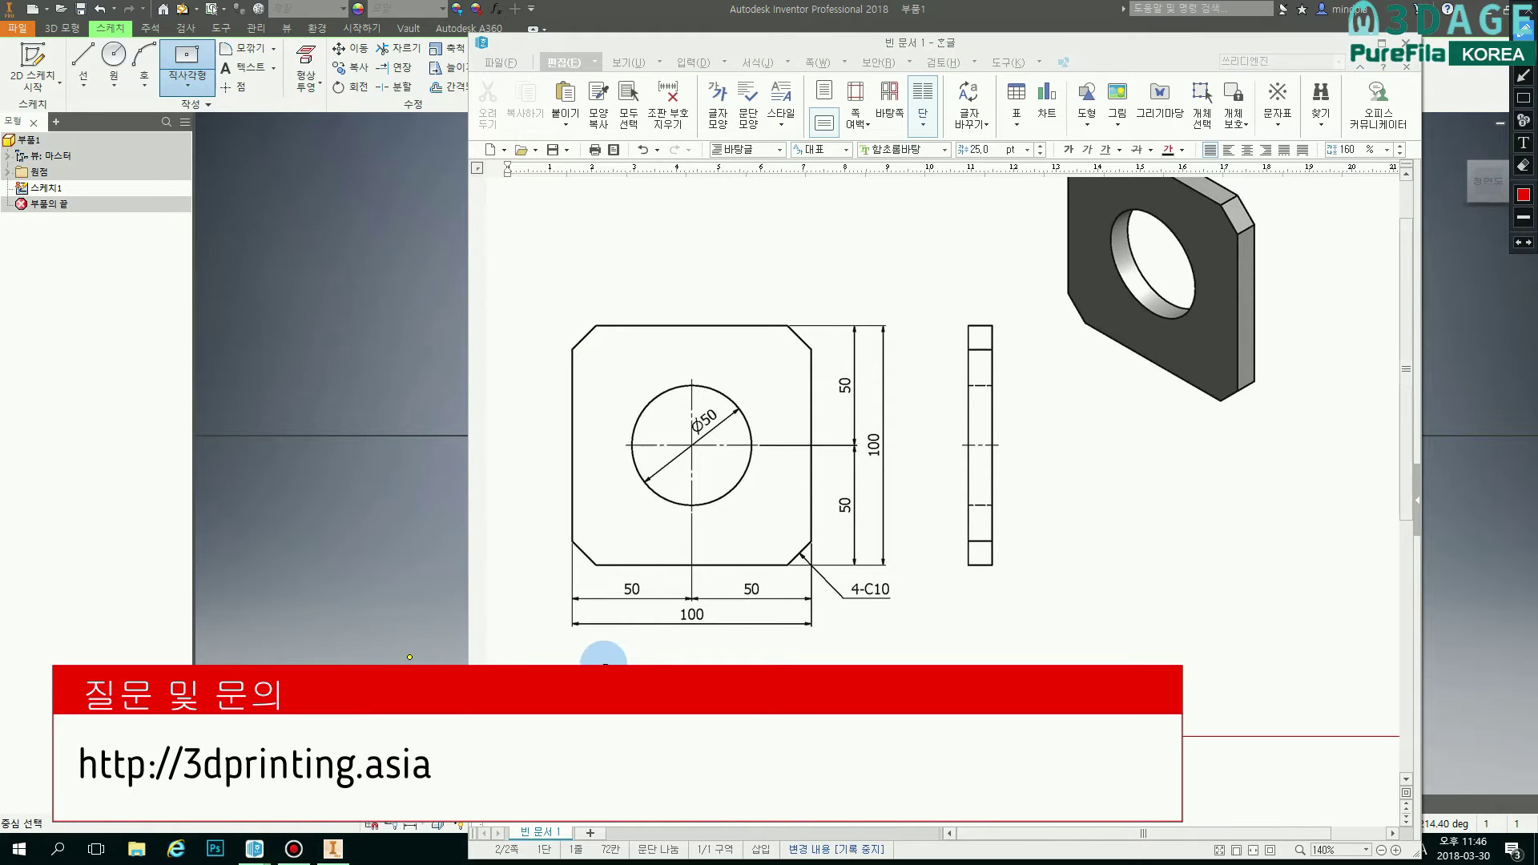
mouse_move(858, 611)
mouse_down()
mouse_move(926, 577)
mouse_move(869, 611)
mouse_up()
drag(788, 564, 813, 597)
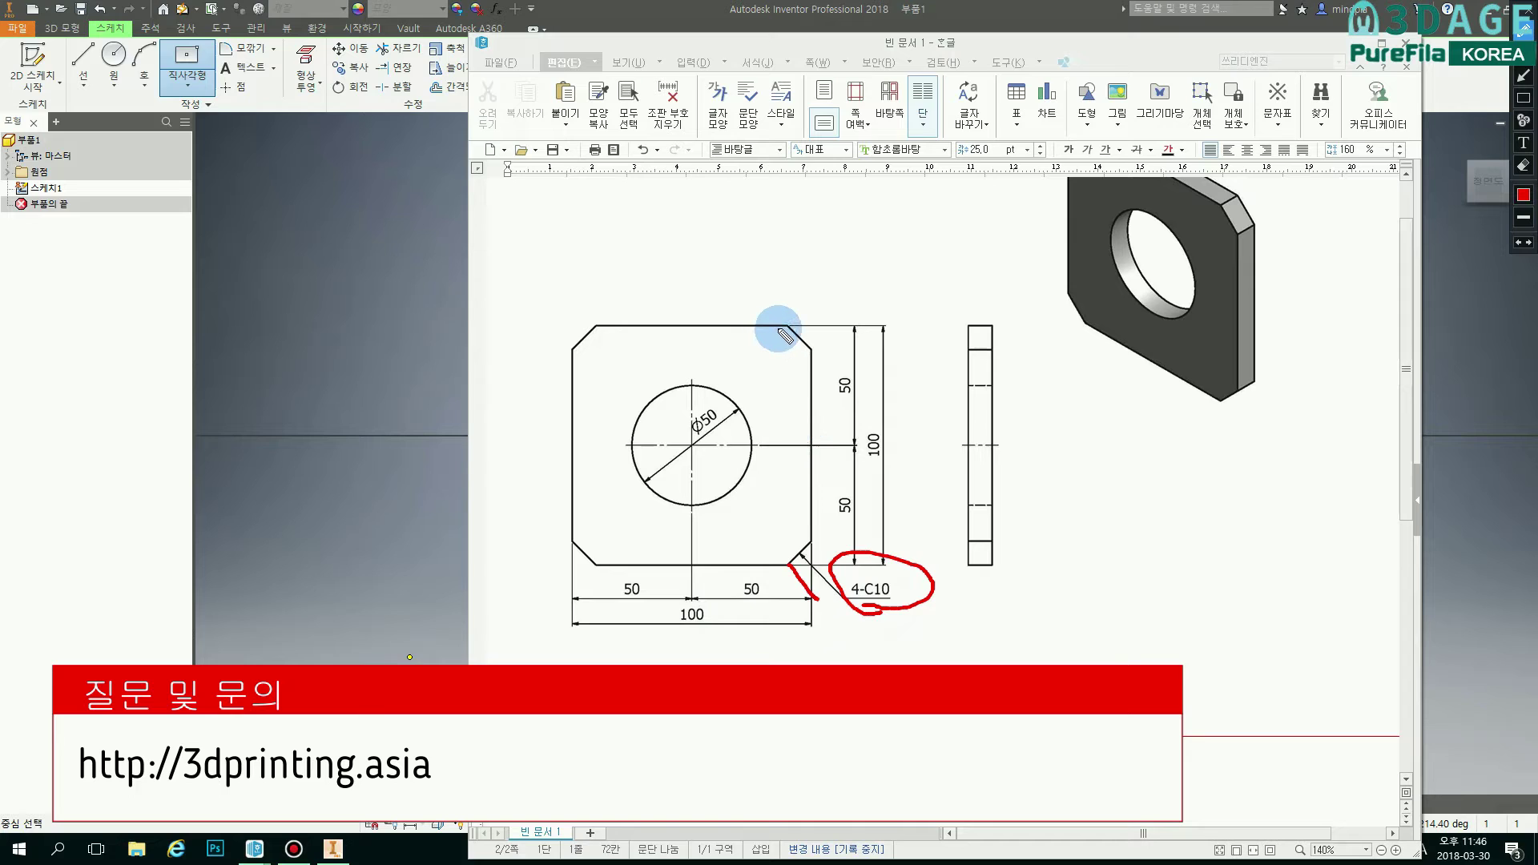
drag(780, 321, 813, 358)
drag(820, 532, 777, 571)
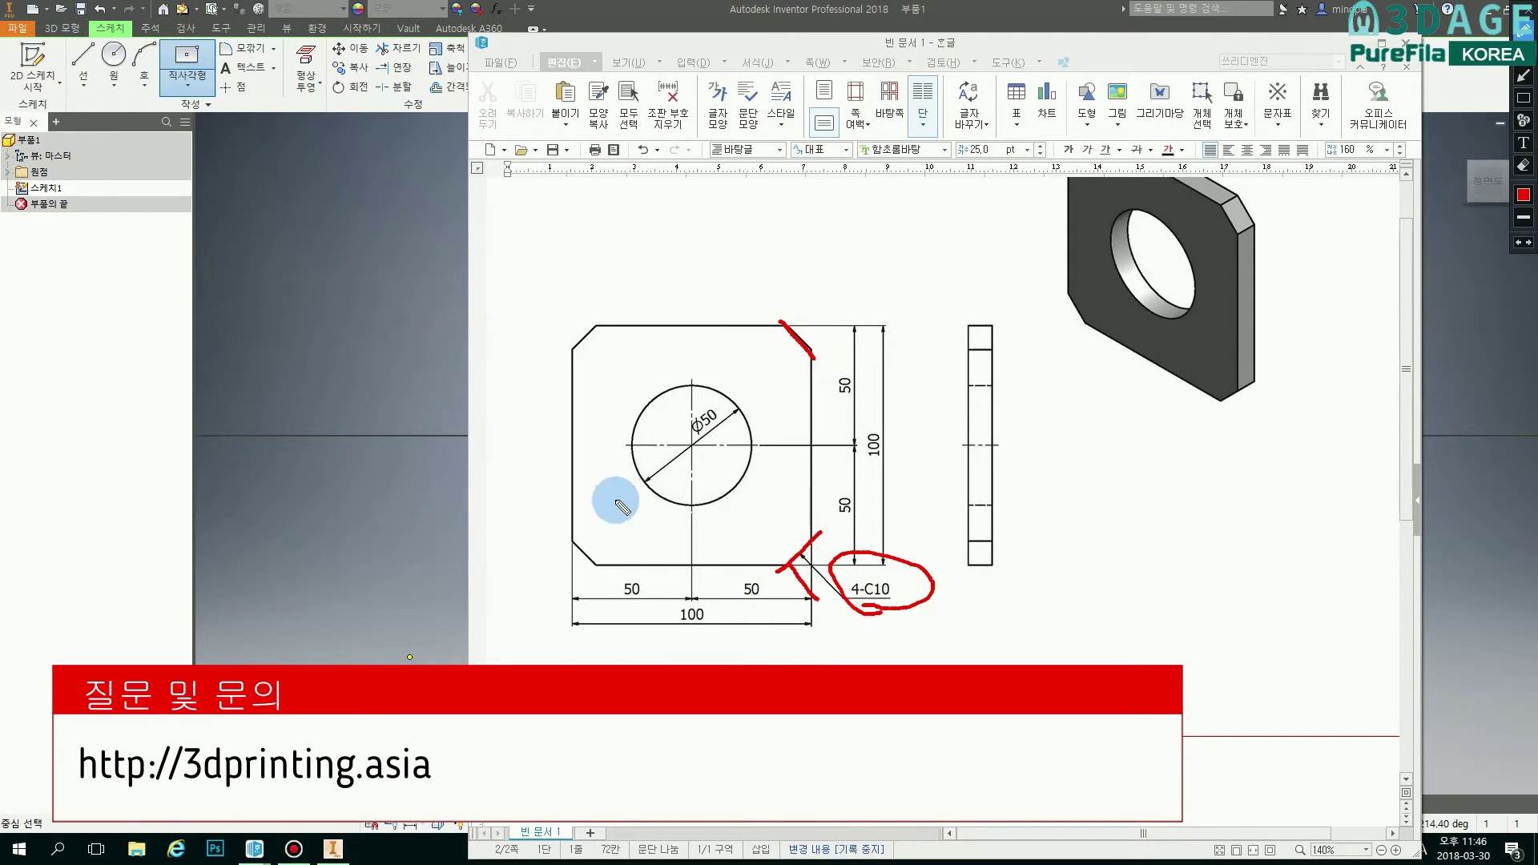
drag(599, 324, 558, 369)
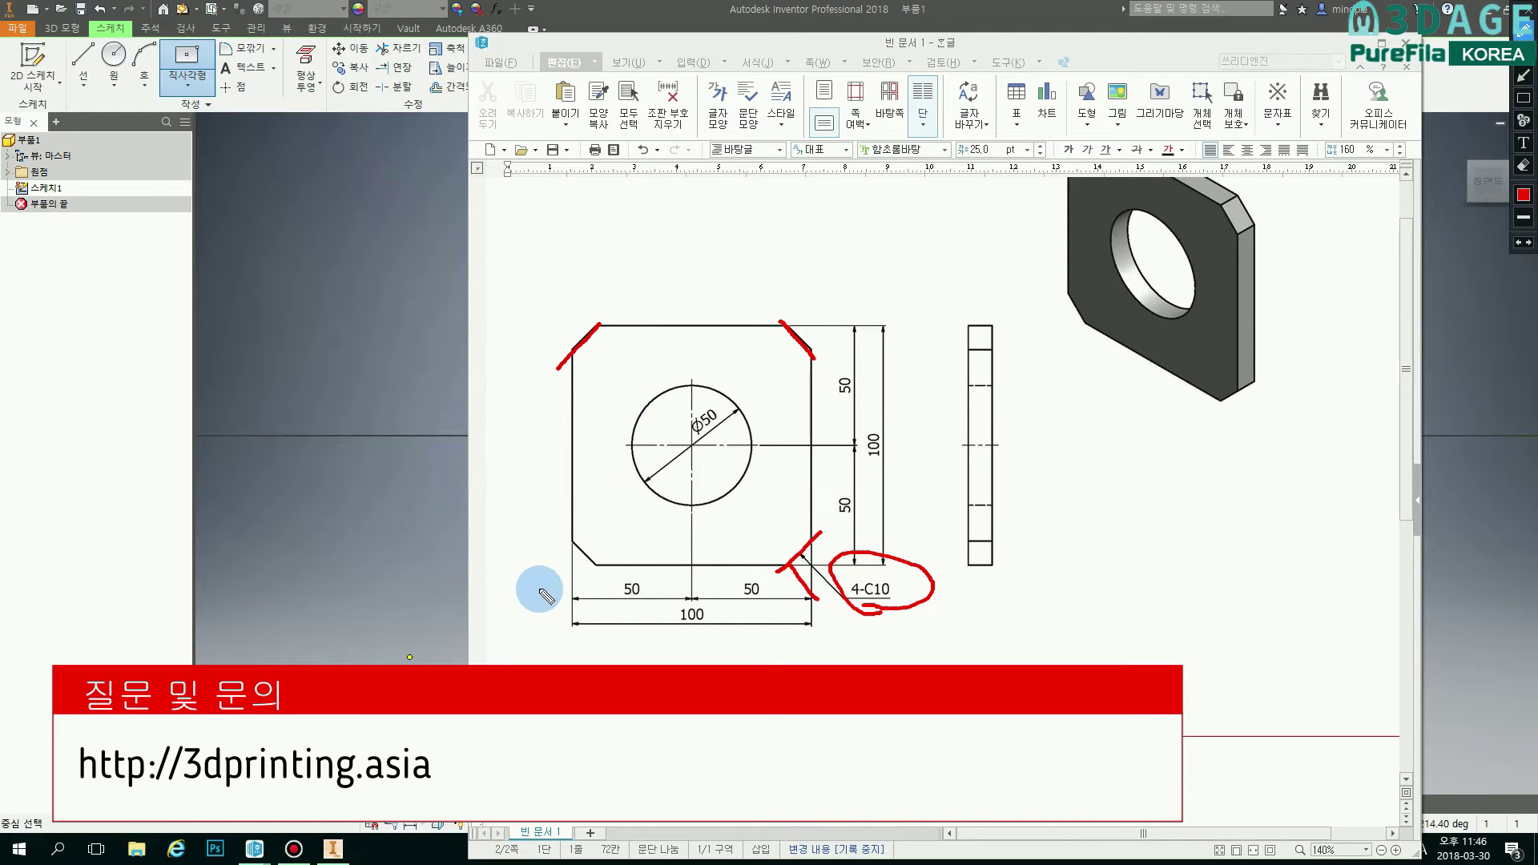
drag(571, 538, 593, 581)
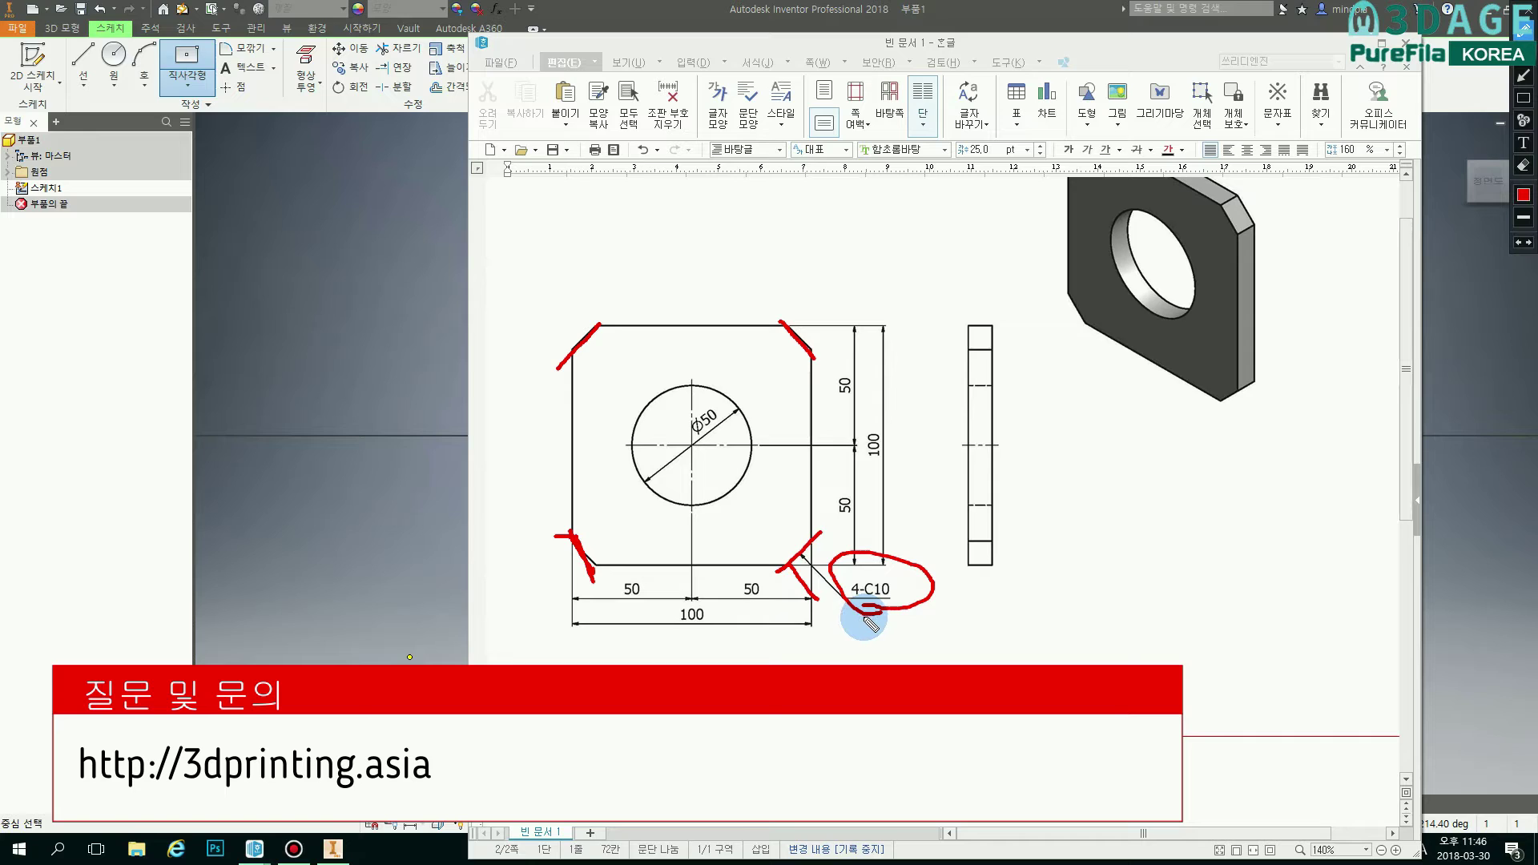
Examine the 4-C10 callout by handwriting it enlarged beside the drawing and circling its count, chamfer letter and size.
drag(849, 608, 898, 604)
drag(869, 654, 899, 667)
mouse_move(850, 603)
mouse_down()
mouse_move(907, 591)
mouse_move(867, 613)
mouse_up()
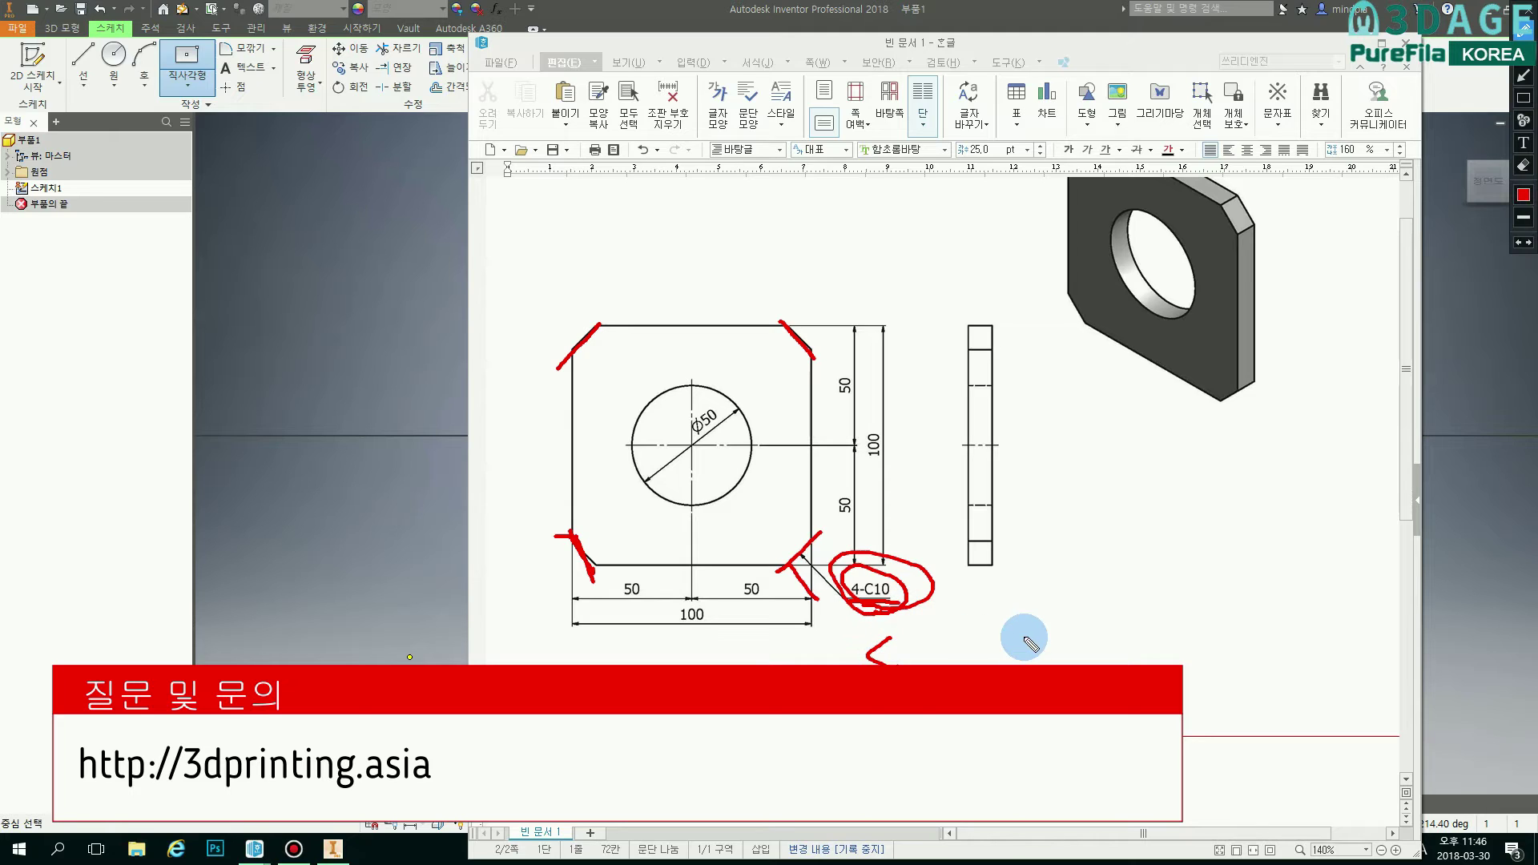
mouse_move(1036, 614)
mouse_down()
mouse_move(1002, 638)
mouse_move(1010, 663)
mouse_move(1096, 662)
mouse_move(1109, 618)
mouse_up()
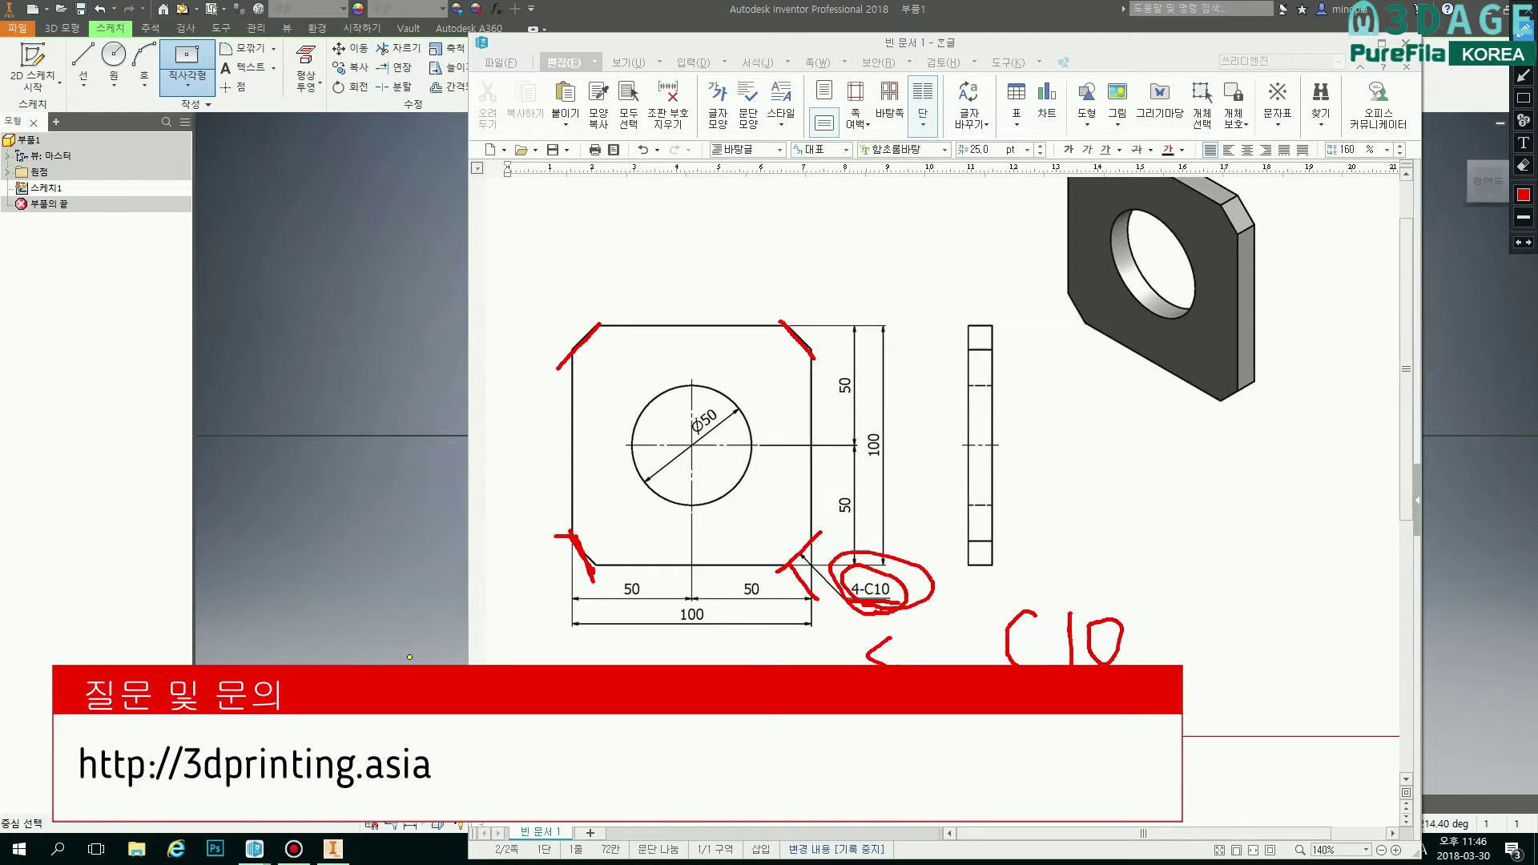
mouse_move(961, 640)
mouse_down()
mouse_move(987, 642)
mouse_move(930, 632)
mouse_move(953, 646)
mouse_move(947, 663)
mouse_up()
mouse_move(992, 655)
mouse_down()
mouse_move(1042, 609)
mouse_move(1025, 664)
mouse_up()
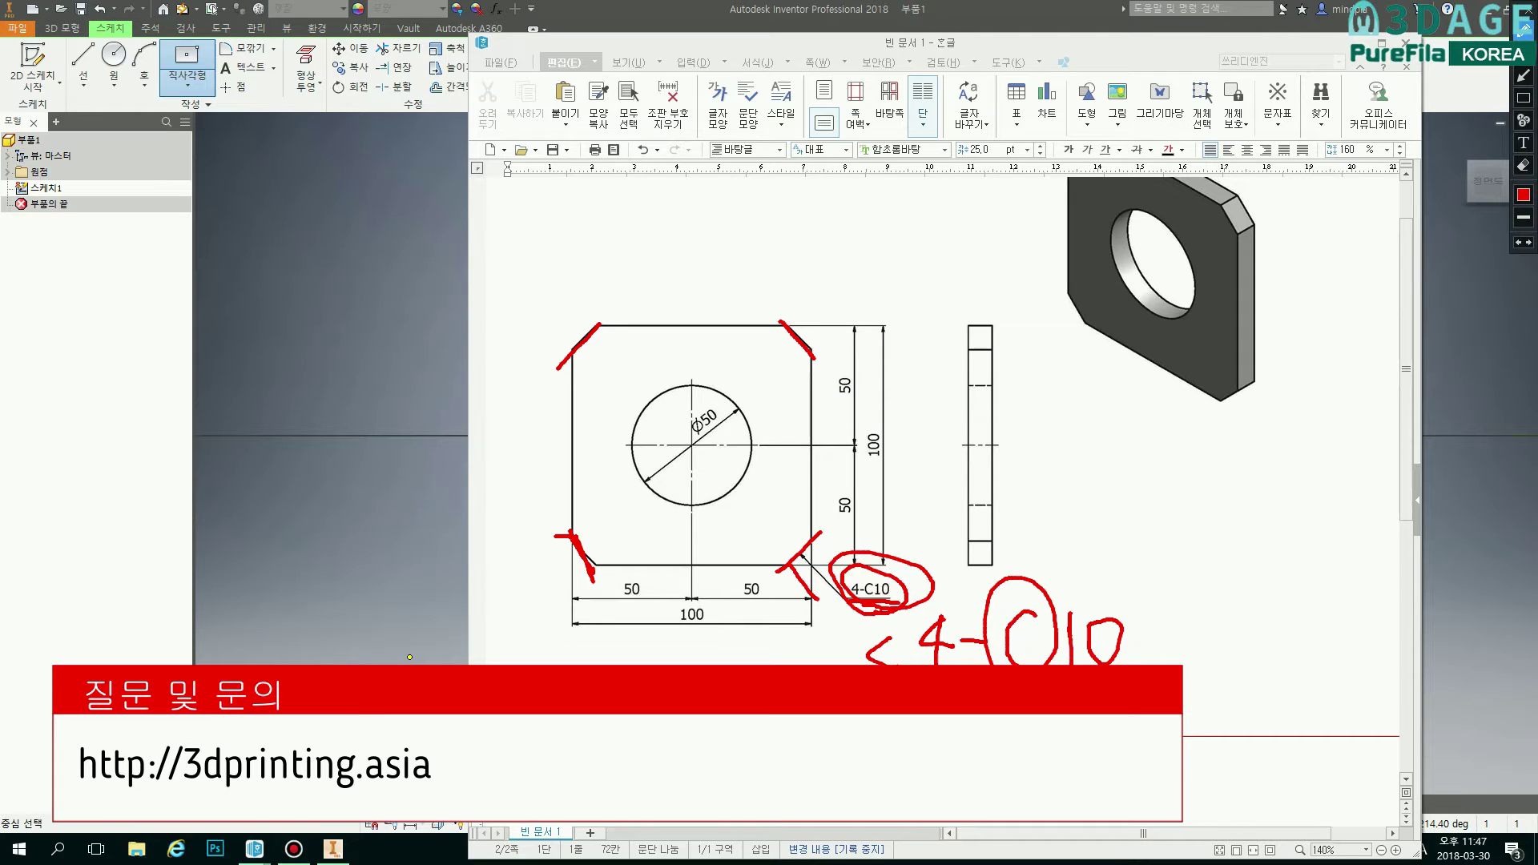
drag(811, 542, 838, 540)
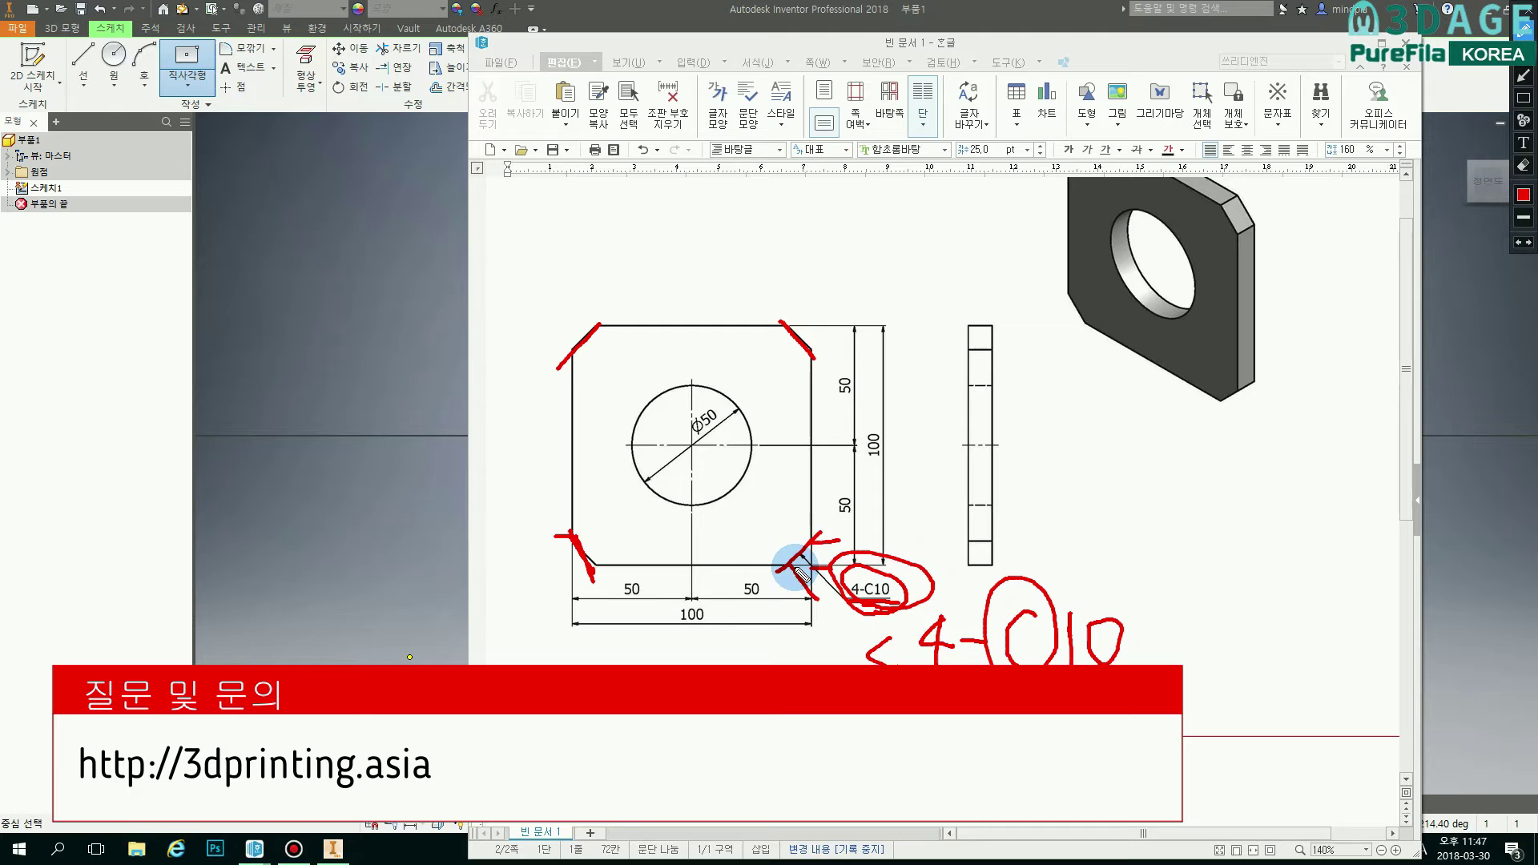
mouse_move(535, 416)
mouse_down()
mouse_move(419, 377)
mouse_move(403, 396)
mouse_move(405, 354)
mouse_move(418, 386)
mouse_up()
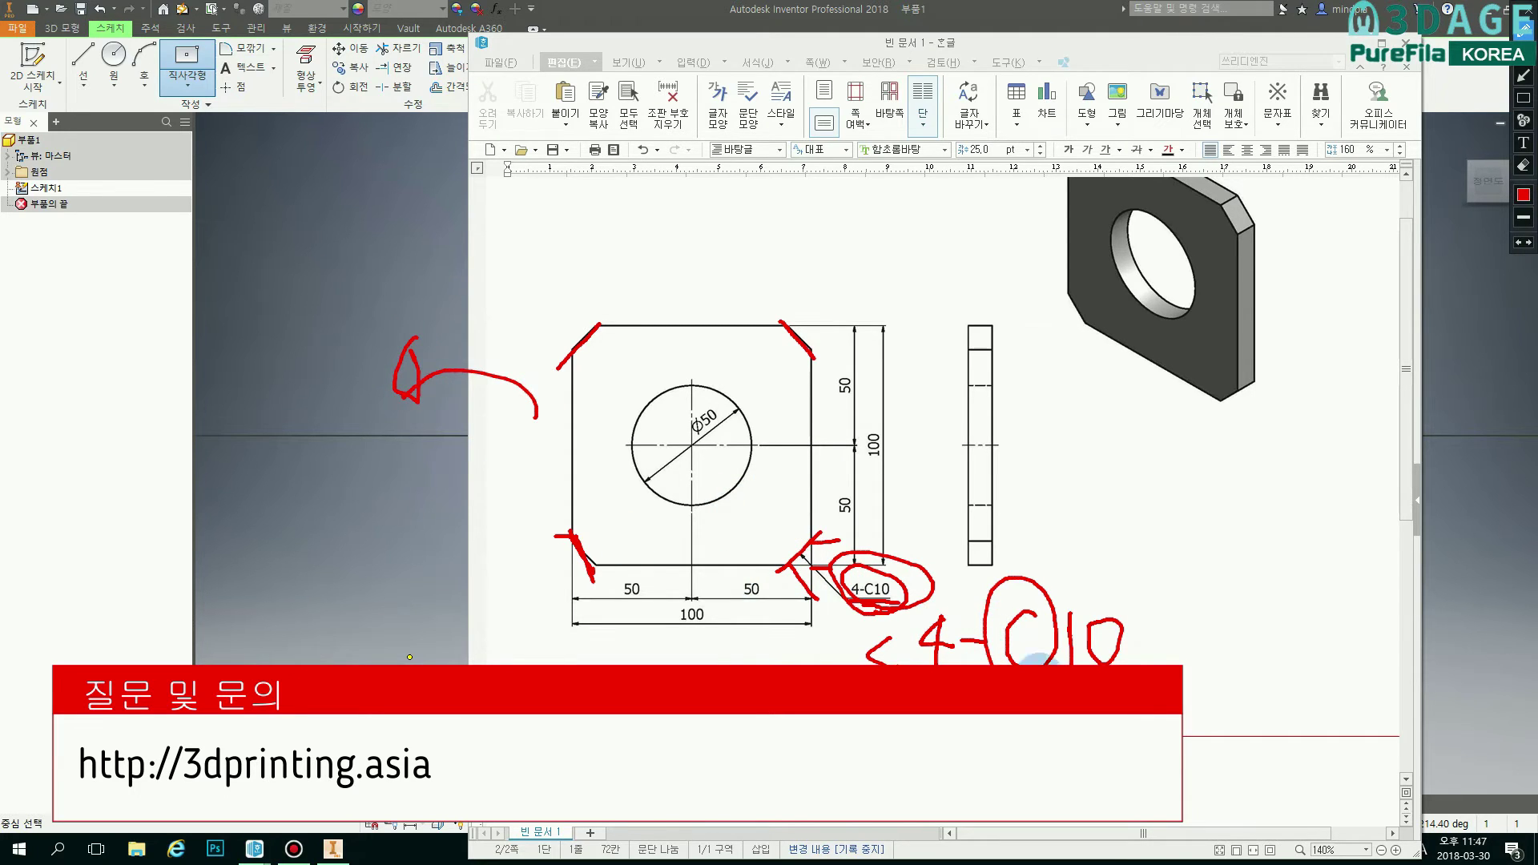
mouse_move(926, 663)
mouse_down()
mouse_move(909, 635)
mouse_move(968, 625)
mouse_move(938, 663)
mouse_up()
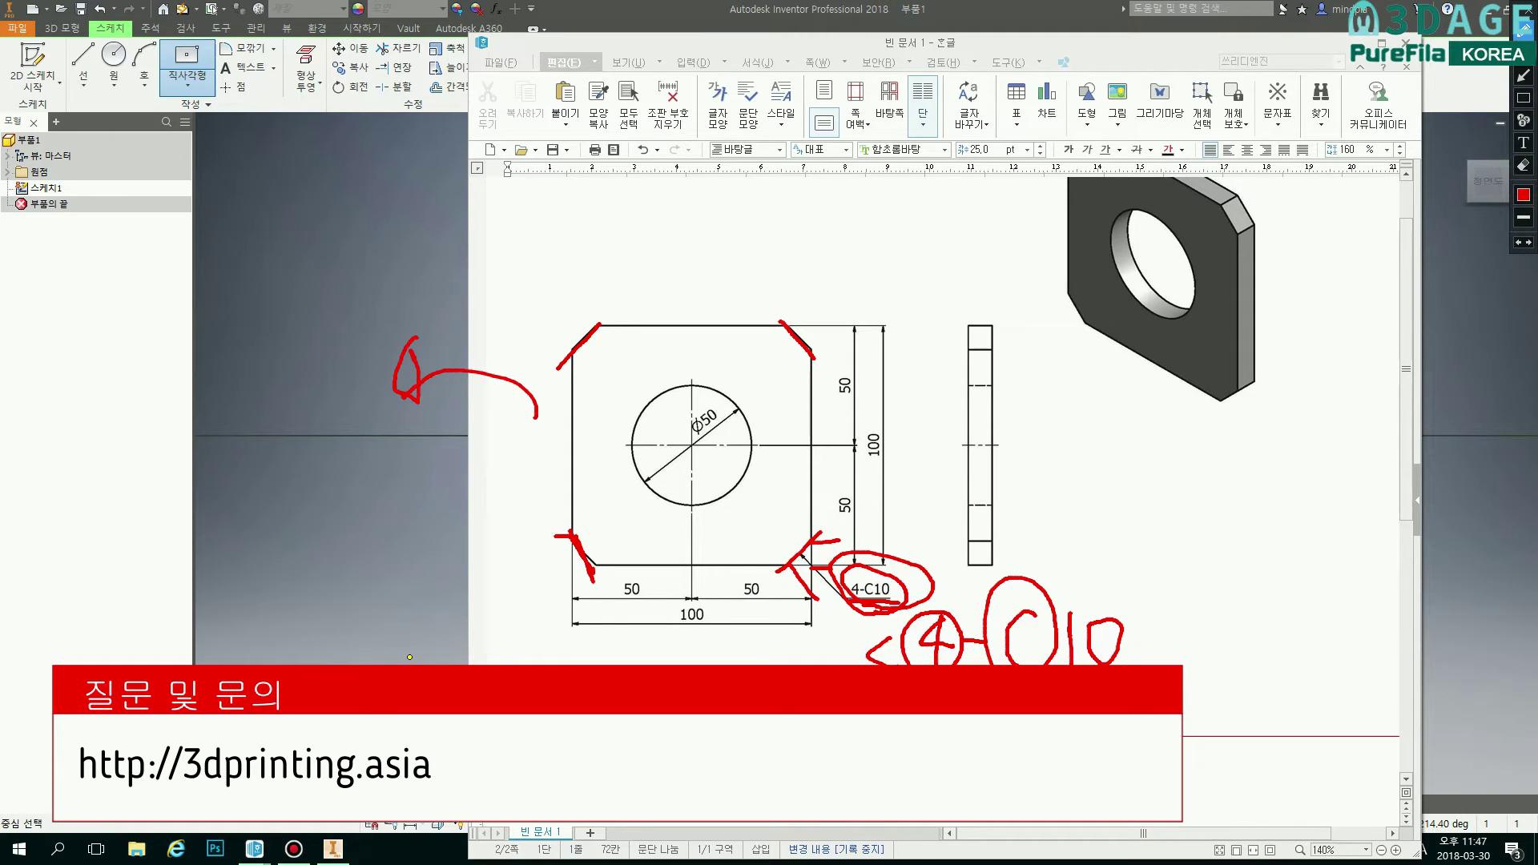
mouse_move(990, 581)
mouse_down()
mouse_move(1136, 629)
mouse_move(1053, 681)
mouse_up()
drag(1087, 601, 1118, 570)
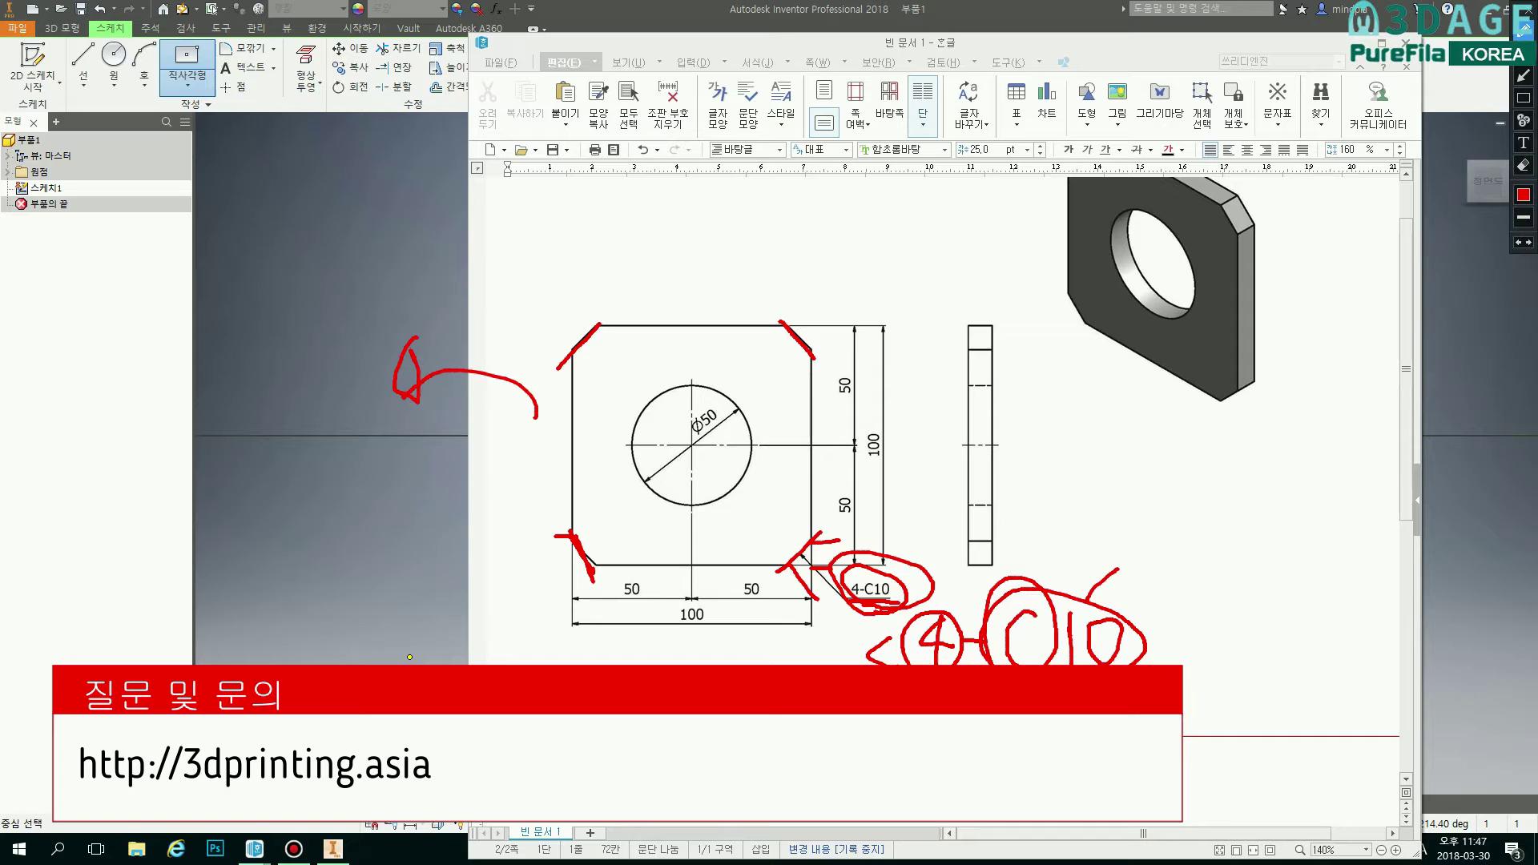
Circle each of the plate's four chamfered corners on the drawing and clear all pen marks.
drag(821, 553, 810, 608)
mouse_move(804, 435)
mouse_down()
mouse_move(825, 334)
mouse_move(774, 381)
mouse_up()
mouse_move(660, 379)
mouse_down()
mouse_move(673, 388)
mouse_move(628, 309)
mouse_move(605, 396)
mouse_up()
mouse_move(617, 567)
mouse_down()
mouse_move(625, 549)
mouse_move(615, 583)
mouse_up()
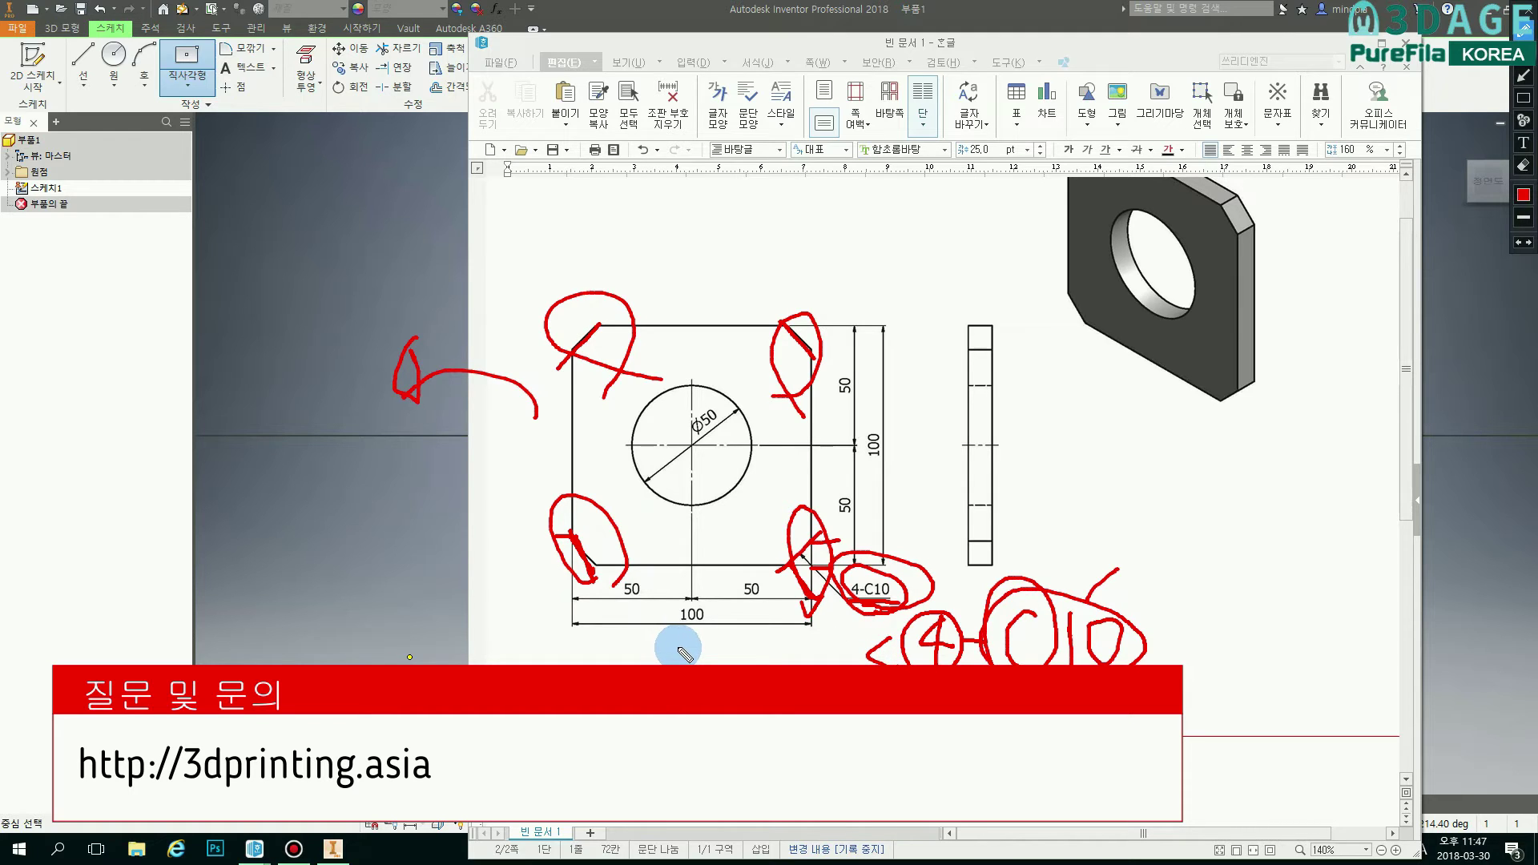
key(Escape)
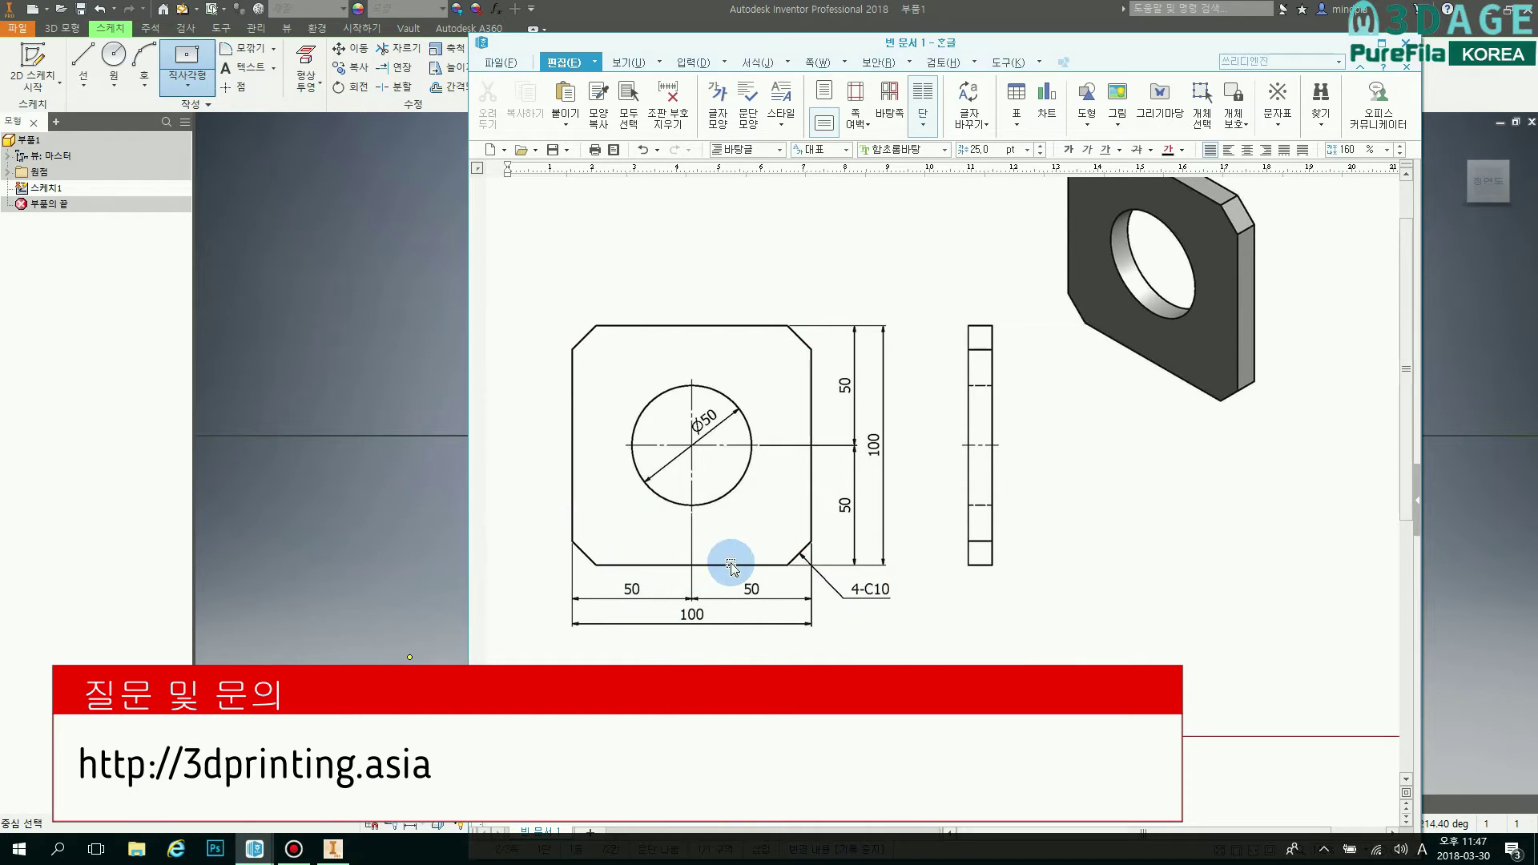
Return to Inventor, start the sketch Chamfer command and place its 2D Chamfer dialog beside the square's upper-right corner.
click(741, 7)
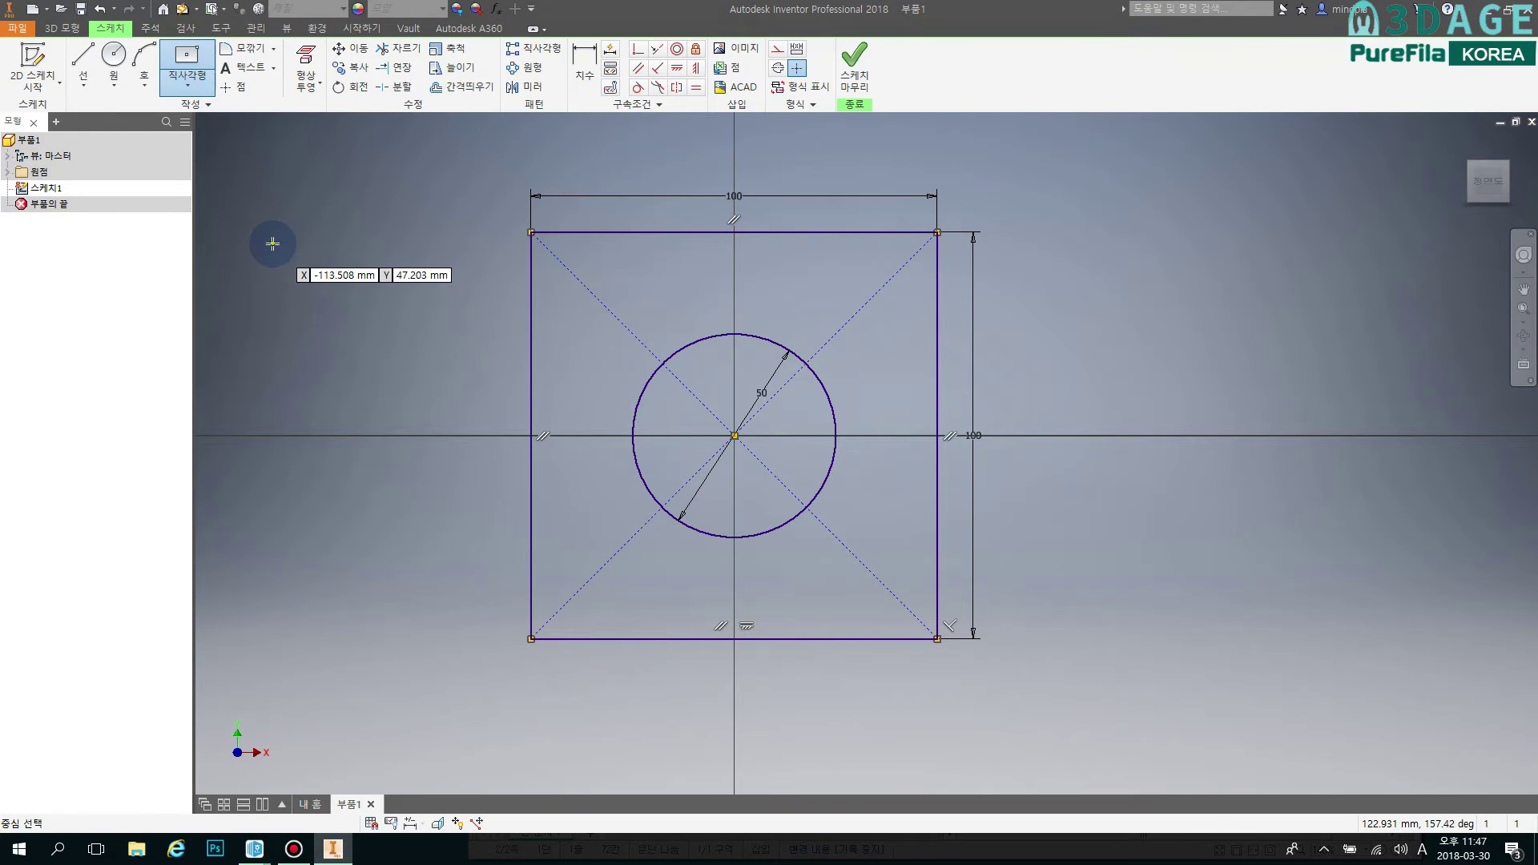
click(275, 49)
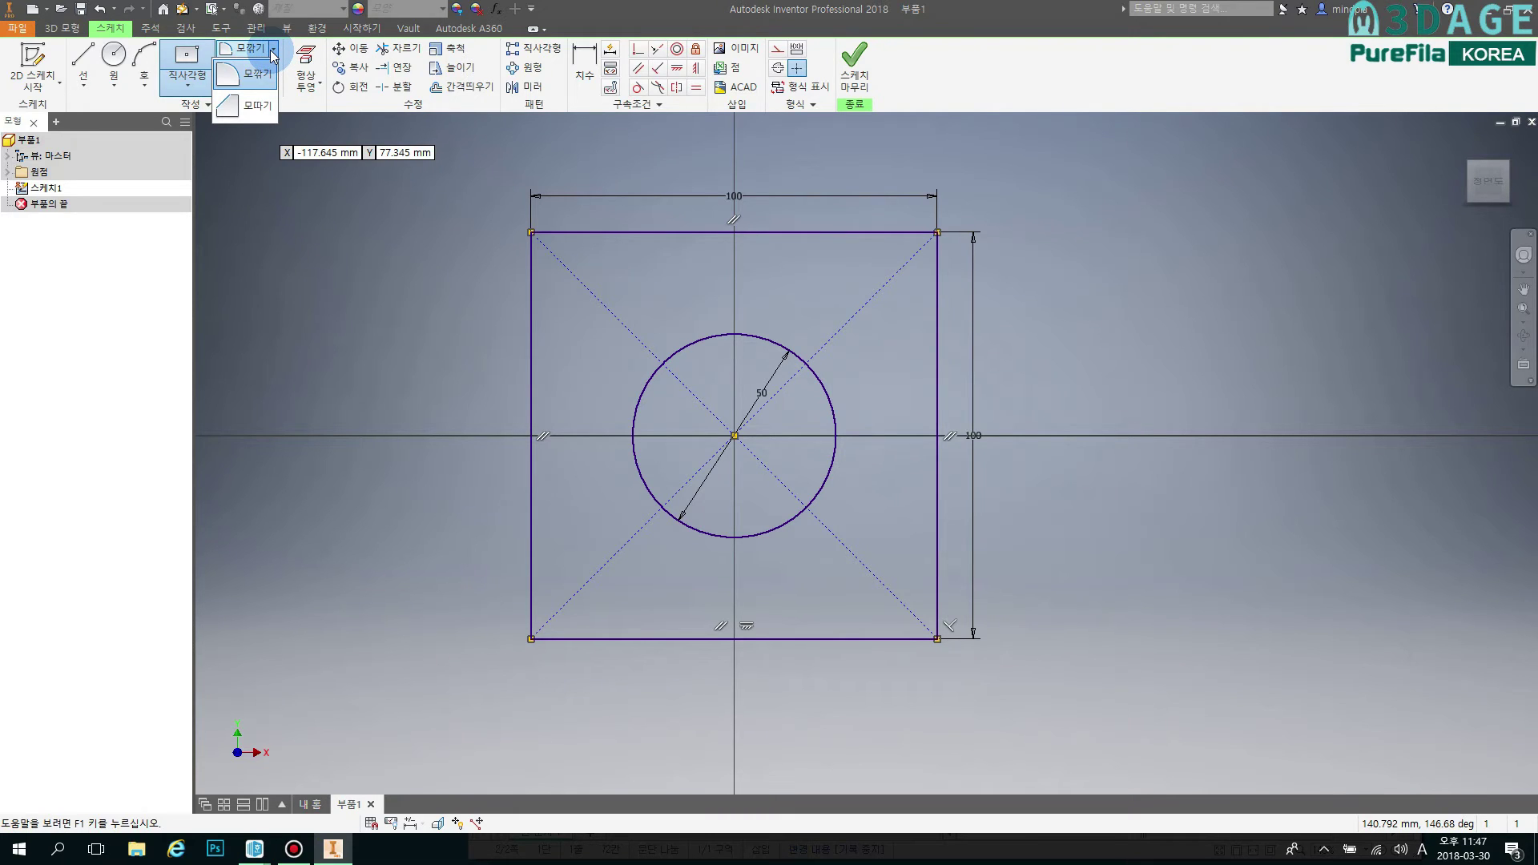
click(273, 50)
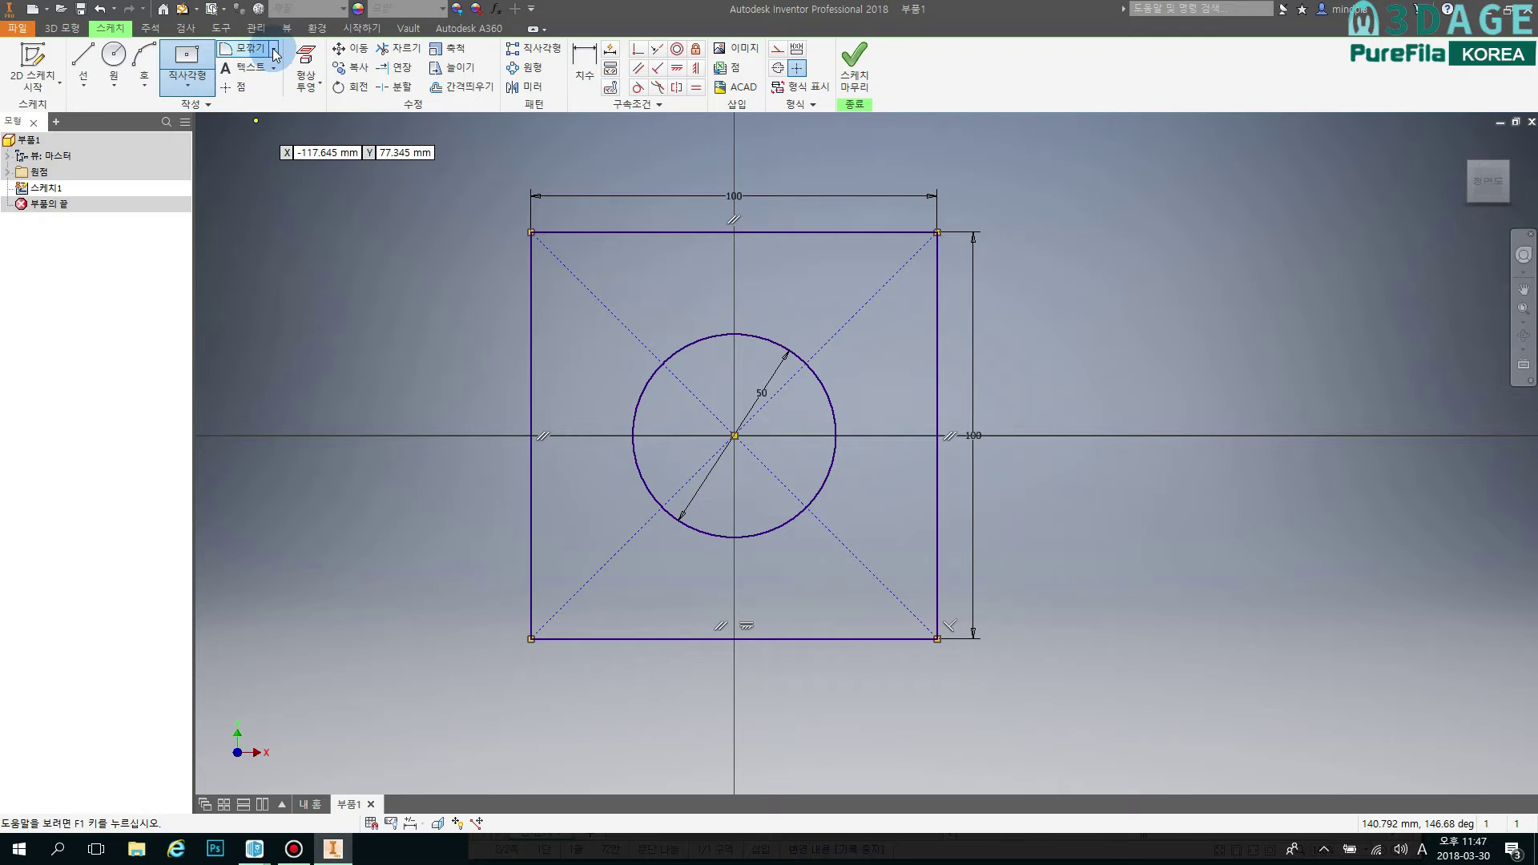
click(275, 50)
click(275, 50)
click(276, 50)
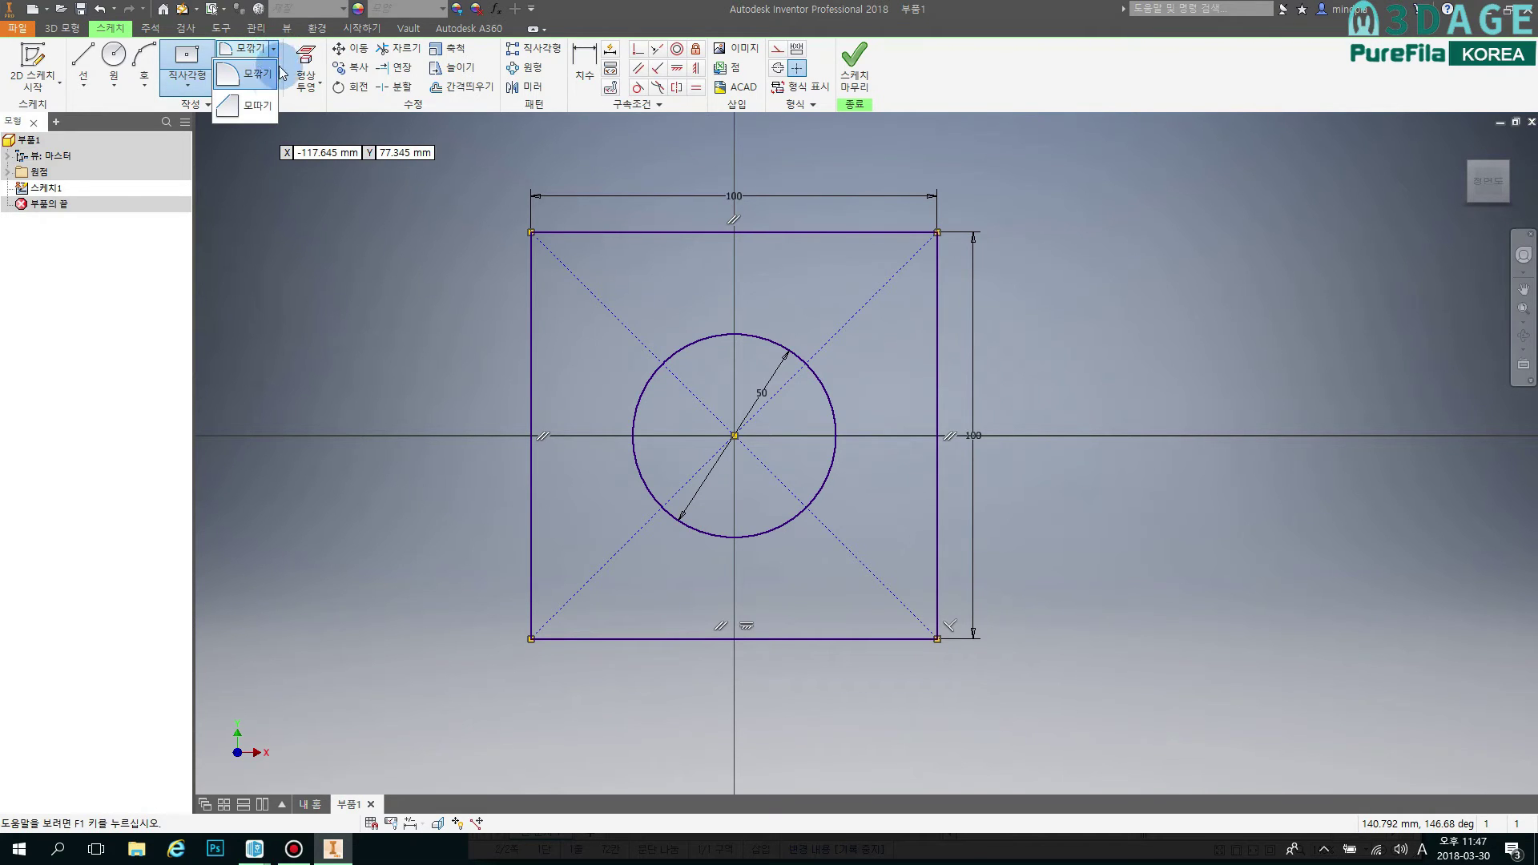
click(256, 108)
drag(313, 125, 1139, 221)
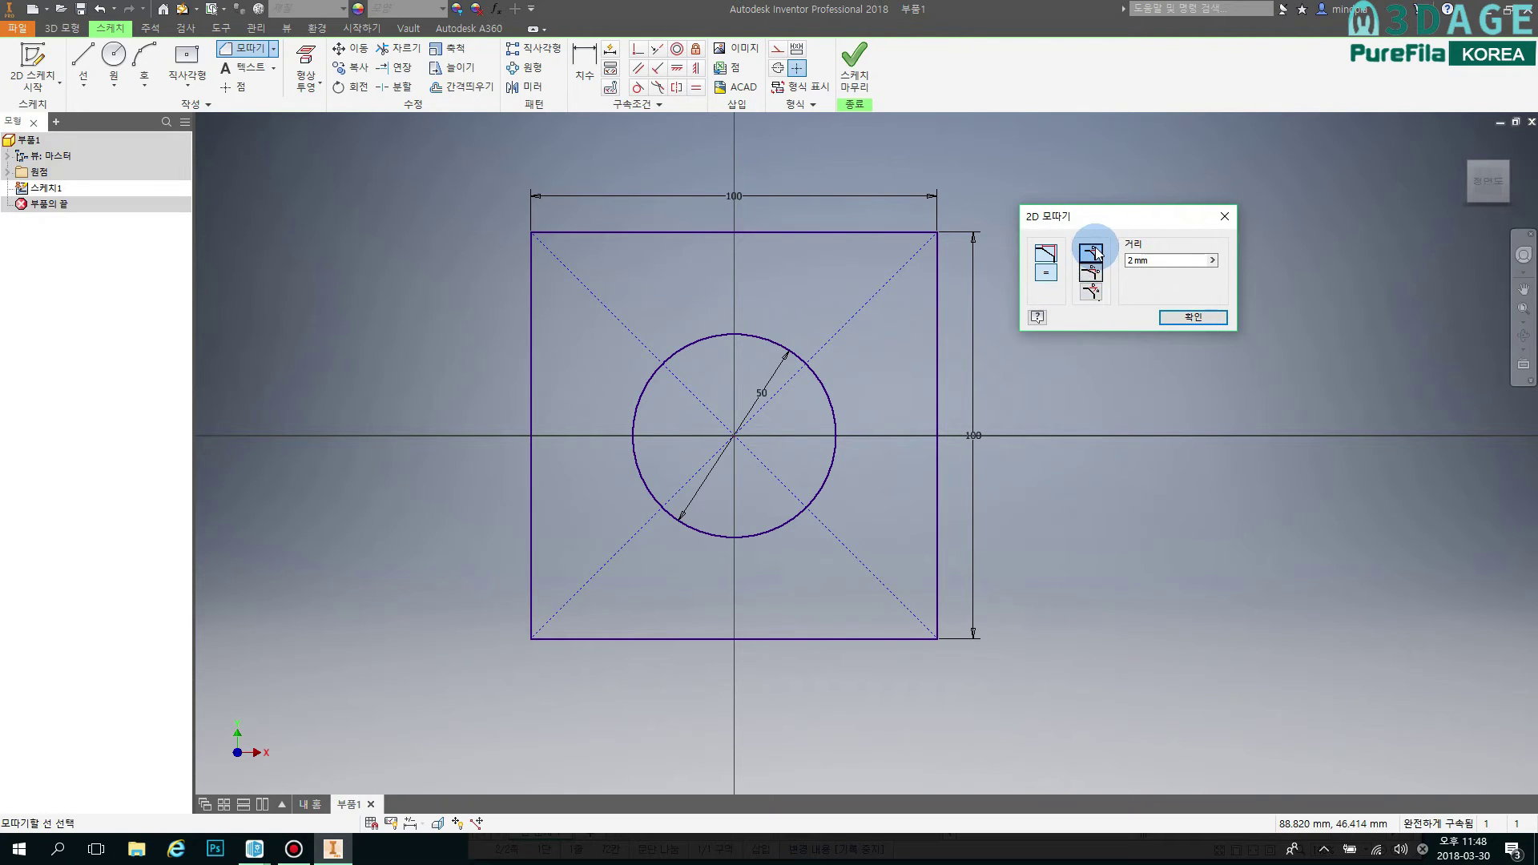
click(1102, 209)
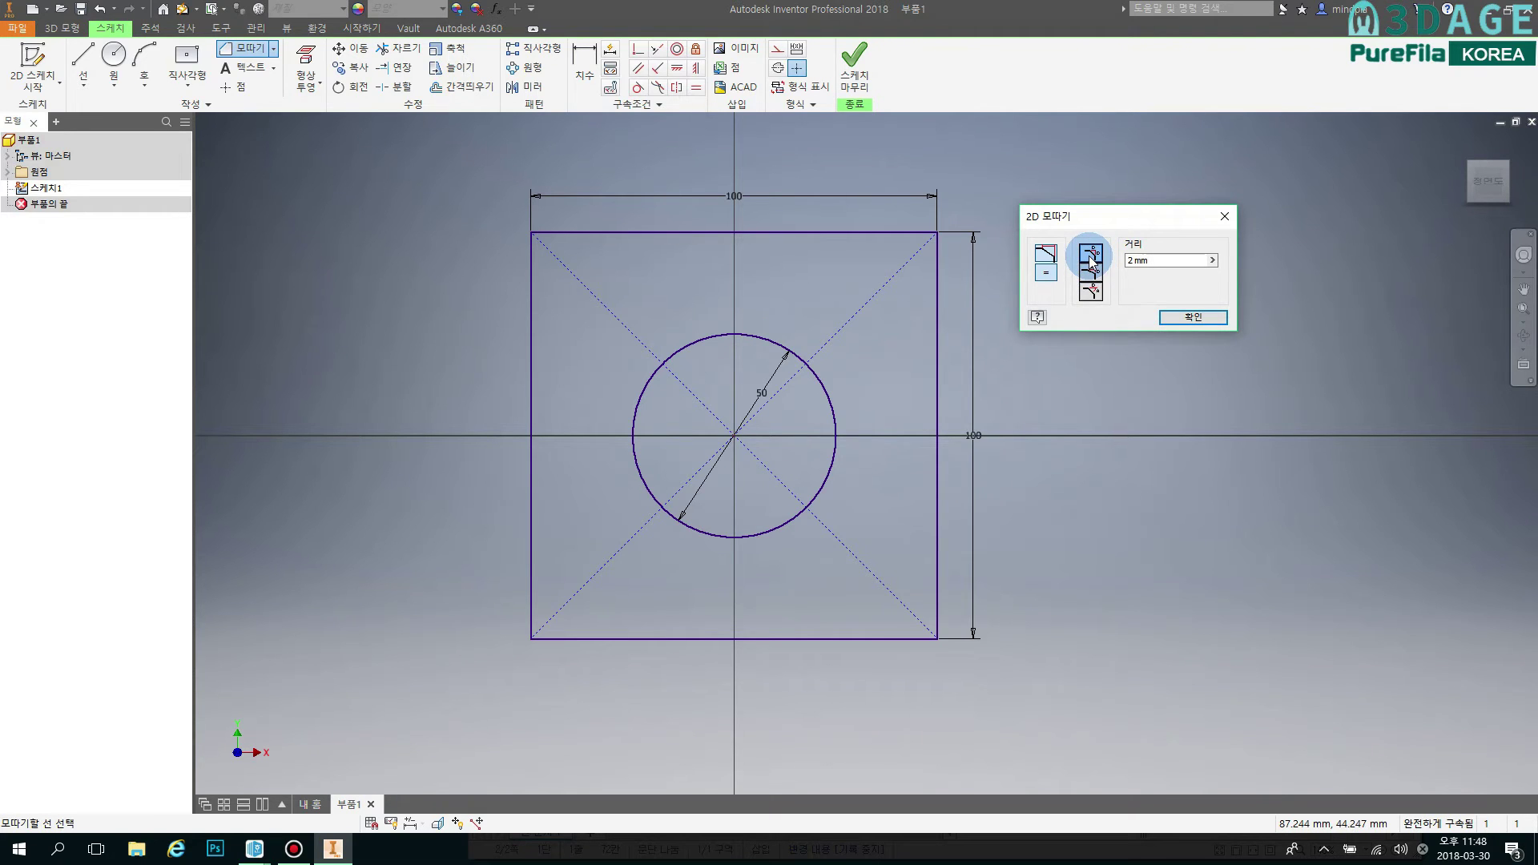
Illustrate a chamfer across the square's upper-right corner with the screen pen, marking the ends of both legs.
key(ctrl+alt+d)
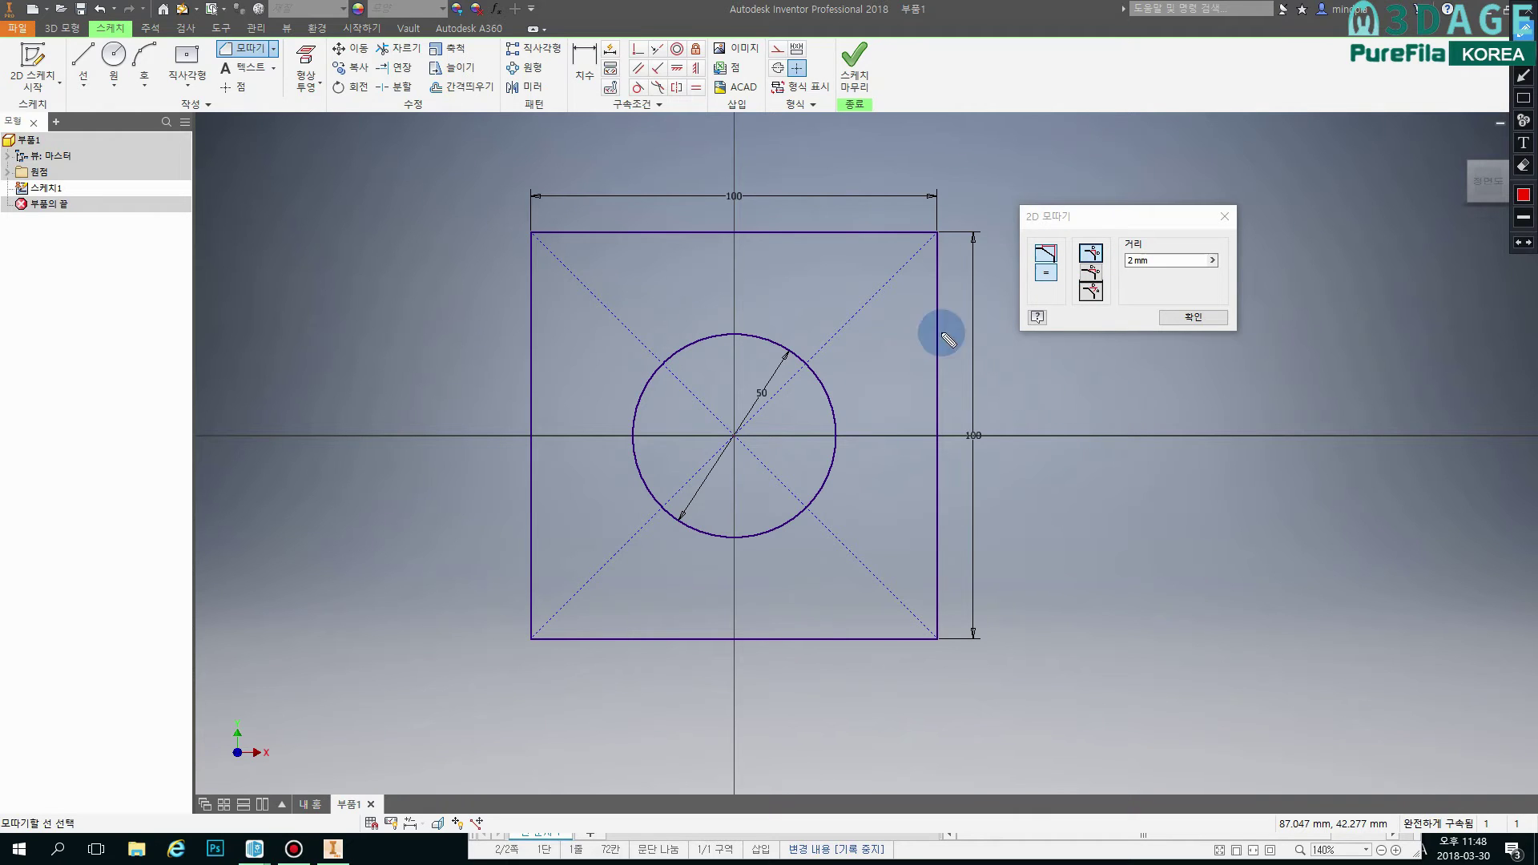
mouse_move(837, 228)
mouse_down()
mouse_move(927, 231)
mouse_move(942, 327)
mouse_up()
drag(856, 229, 941, 312)
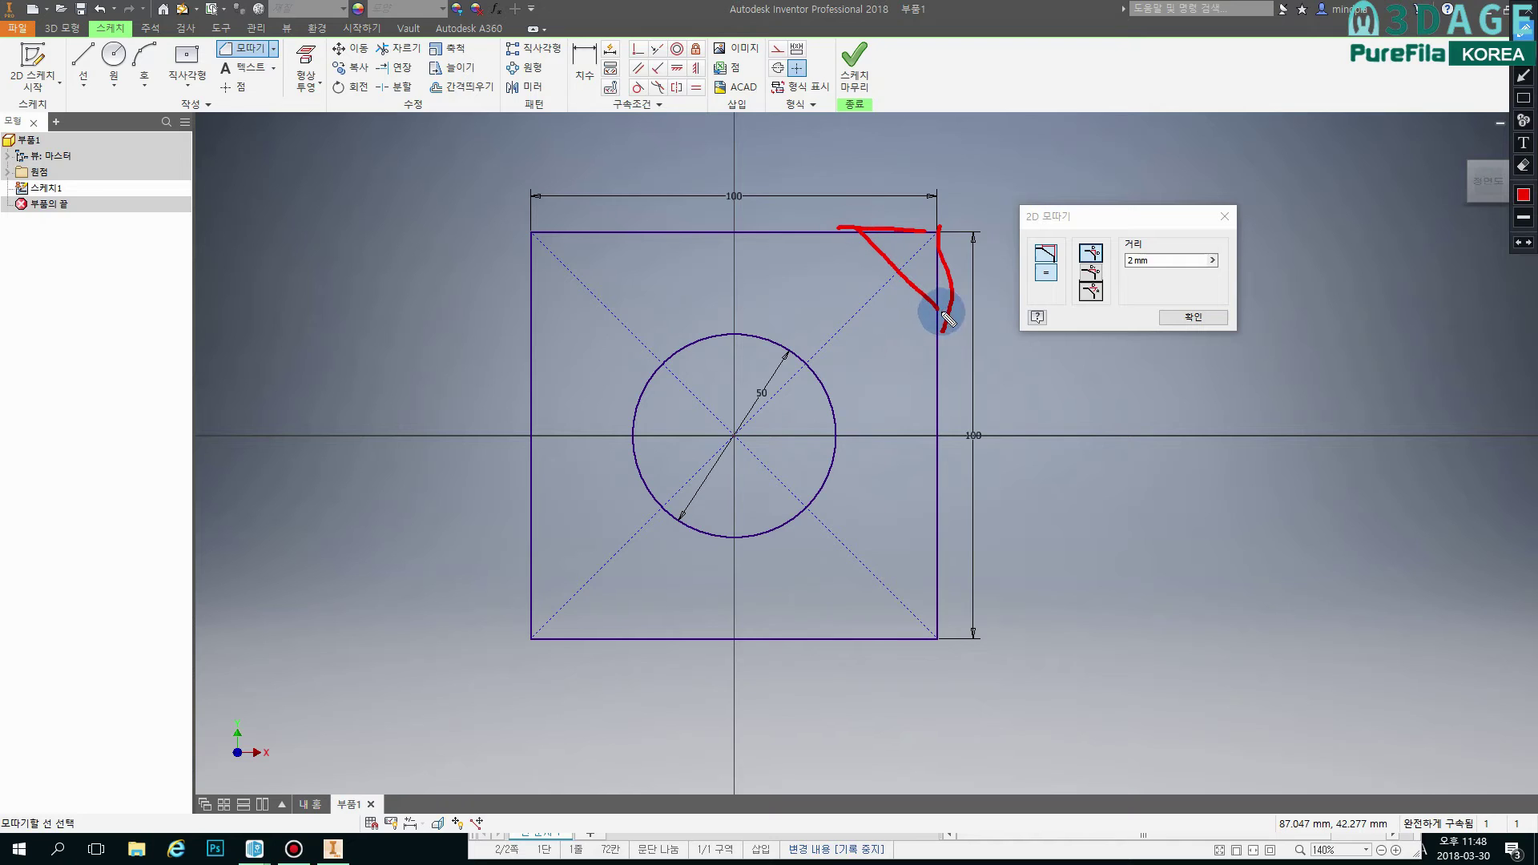
mouse_move(858, 200)
mouse_down()
mouse_move(872, 230)
mouse_move(935, 218)
mouse_move(937, 240)
mouse_move(971, 235)
mouse_up()
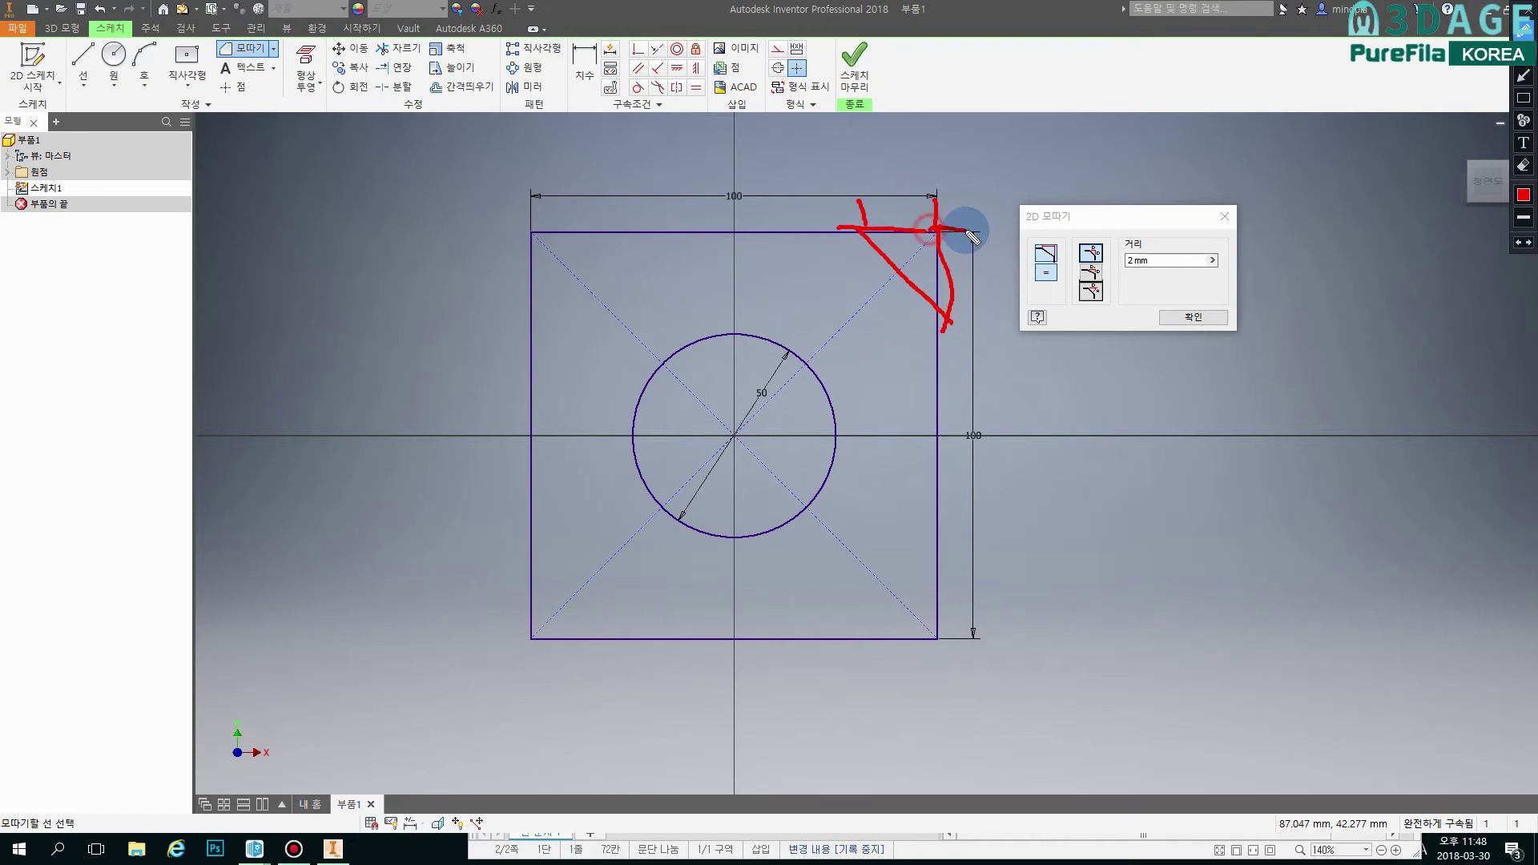
drag(934, 324, 969, 322)
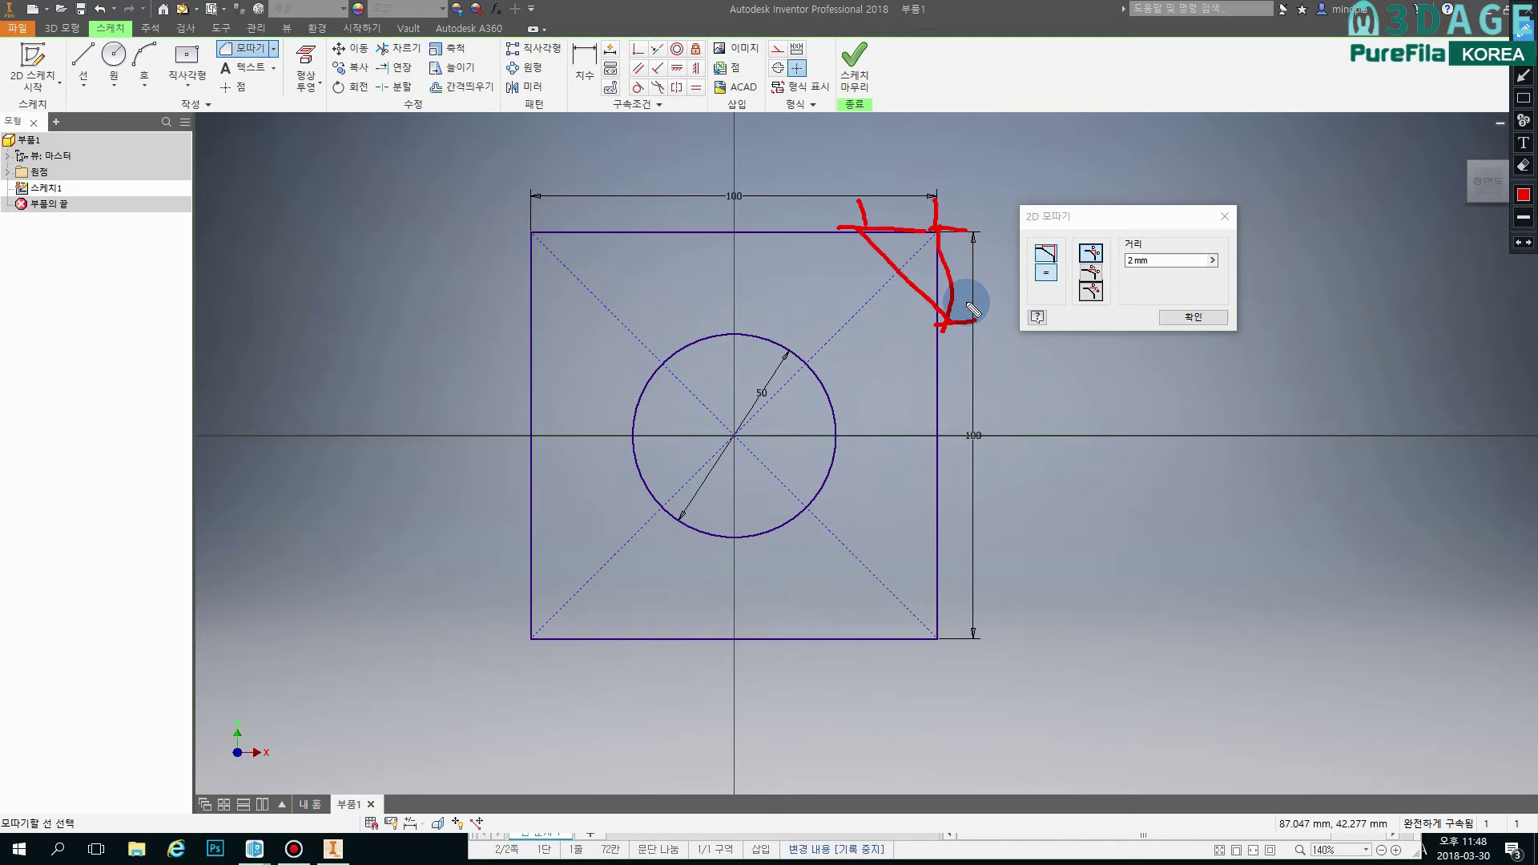
mouse_move(853, 229)
mouse_down()
mouse_move(921, 320)
mouse_move(945, 325)
mouse_up()
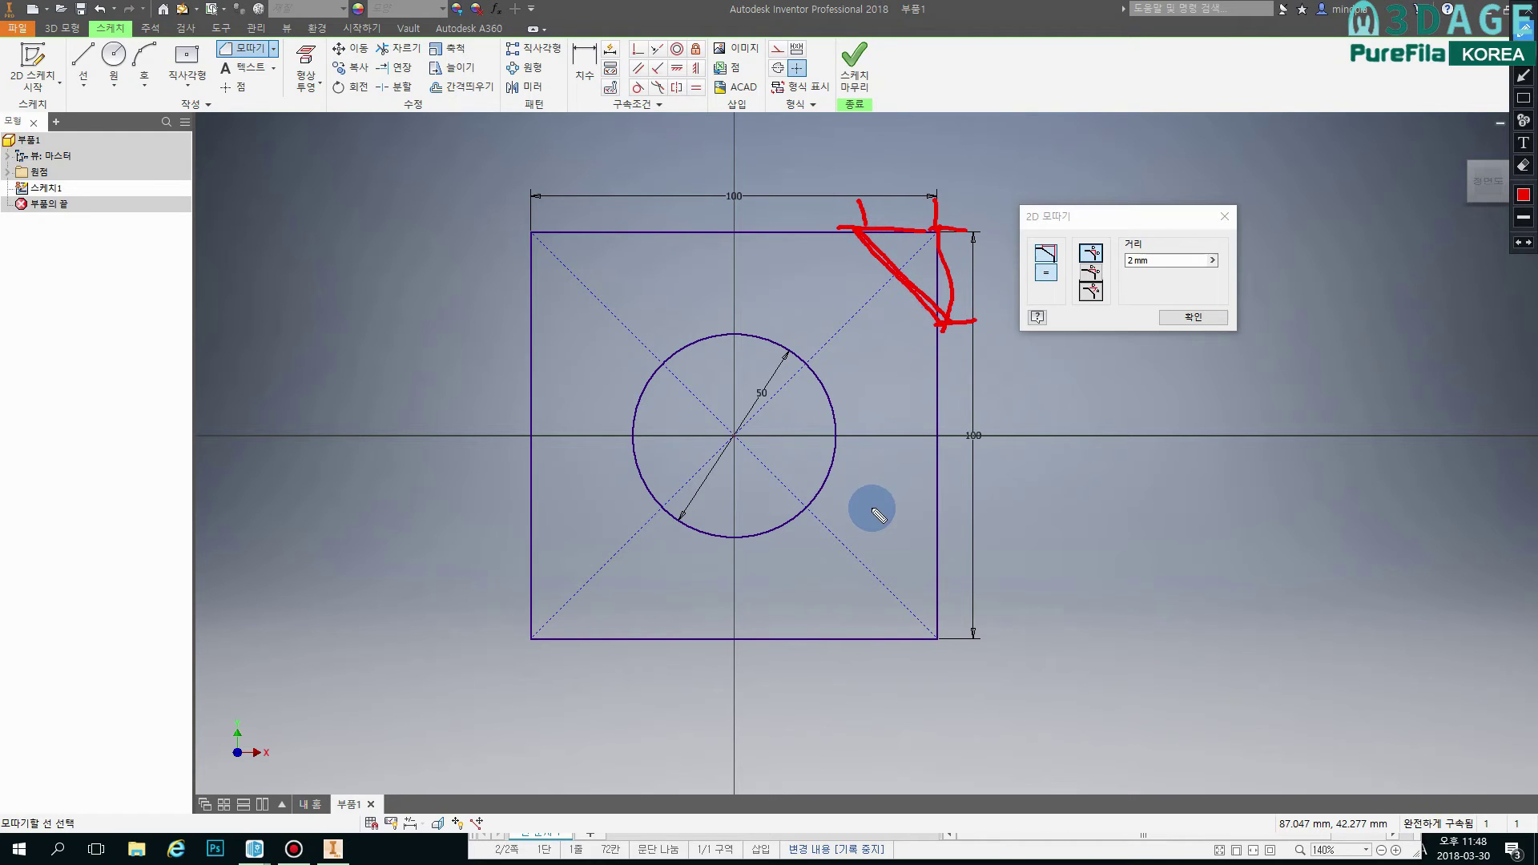
Mark the equal-distance chamfer option and its distance value, and annotate both legs of the illustrated corner with 10.
mouse_move(1082, 256)
mouse_down()
mouse_move(1076, 238)
mouse_move(1081, 250)
mouse_up()
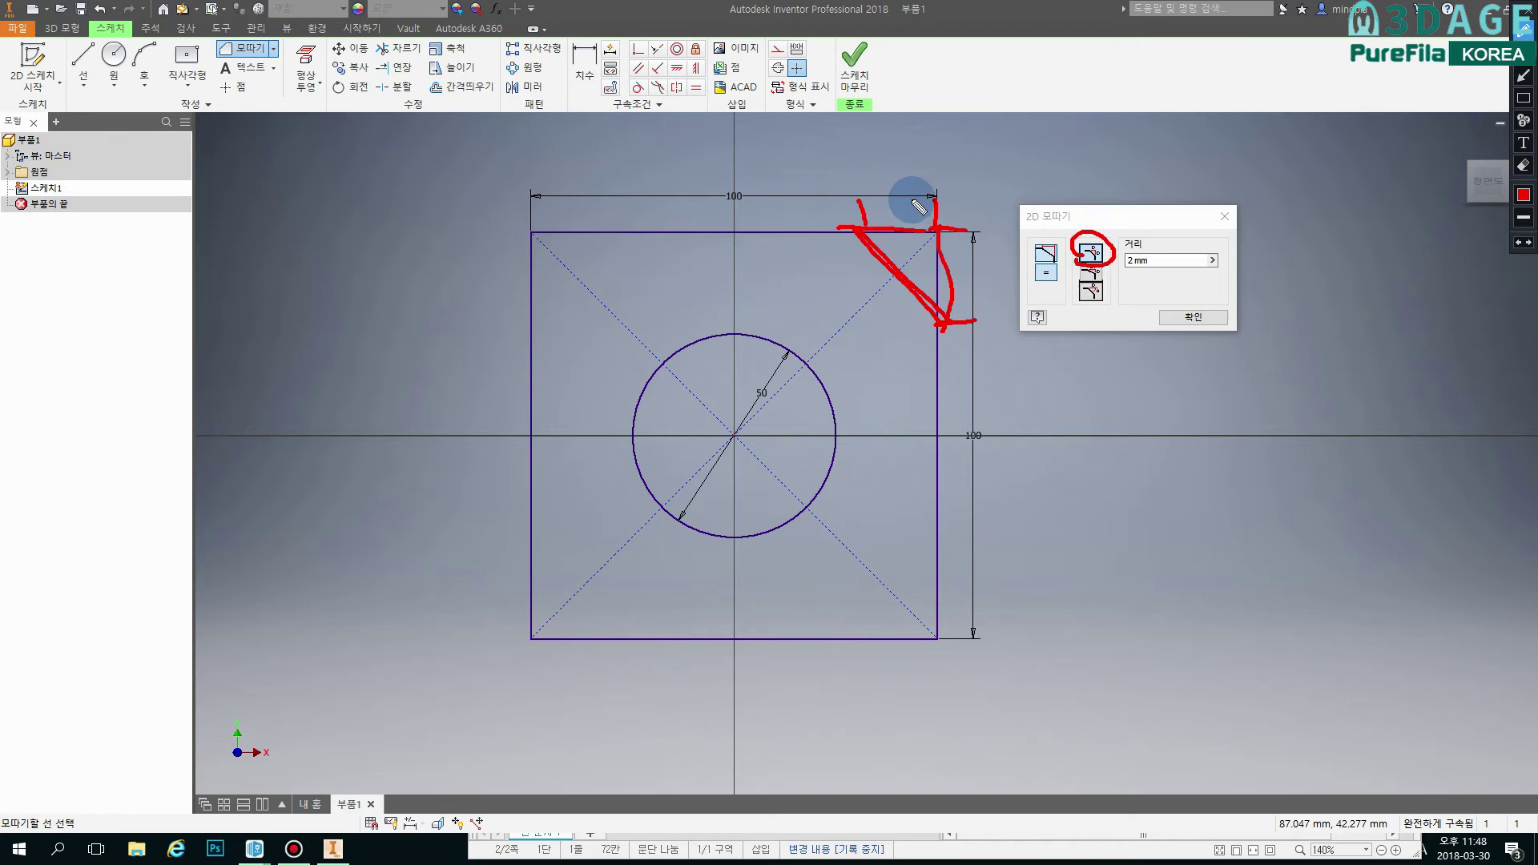
mouse_move(858, 213)
mouse_down()
mouse_move(934, 221)
mouse_move(865, 206)
mouse_move(879, 206)
mouse_up()
mouse_move(952, 238)
mouse_down()
mouse_move(962, 305)
mouse_move(966, 287)
mouse_up()
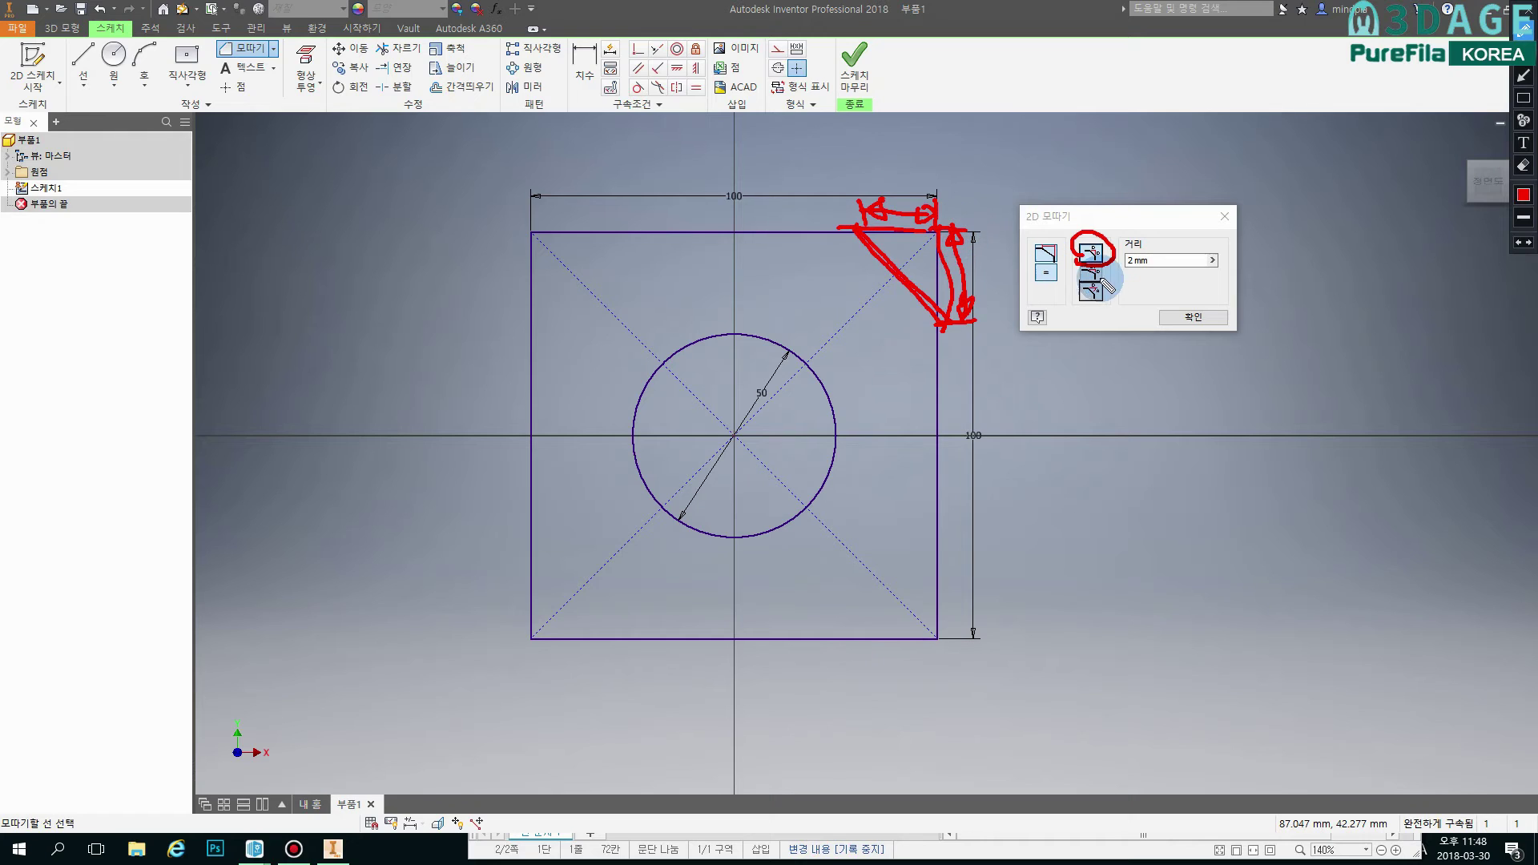
drag(1122, 268, 1165, 266)
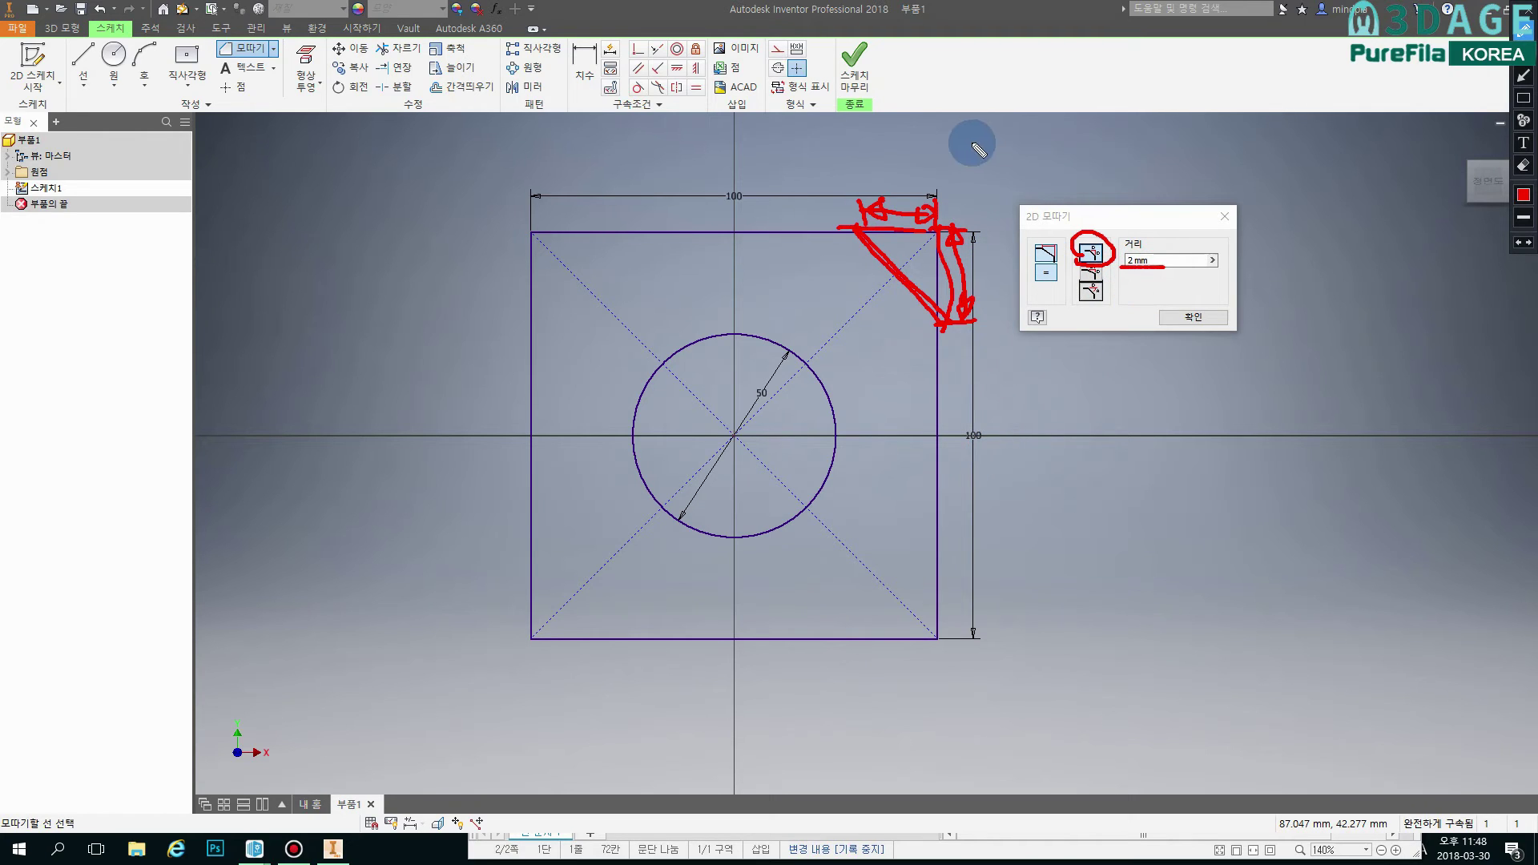
mouse_move(891, 160)
mouse_down()
mouse_move(881, 181)
mouse_move(906, 154)
mouse_move(922, 162)
mouse_up()
mouse_move(987, 244)
mouse_down()
mouse_move(978, 277)
mouse_move(1005, 246)
mouse_move(1105, 262)
mouse_up()
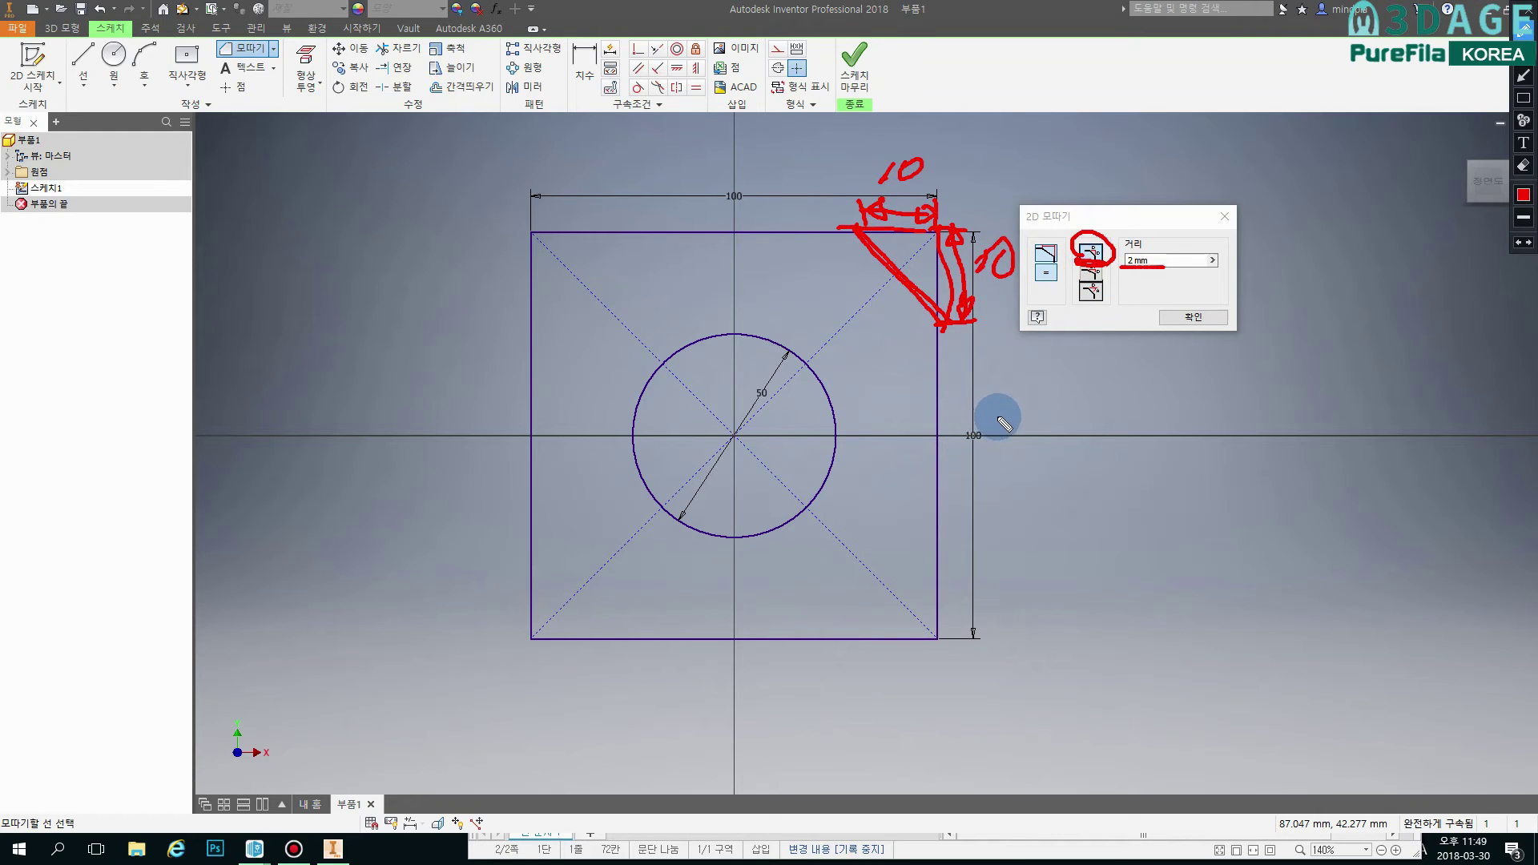
Underline the other two chamfer options, tick both 10 annotations, mark the corner's angle and bracket the three options with the screen pen.
drag(1081, 282, 1103, 277)
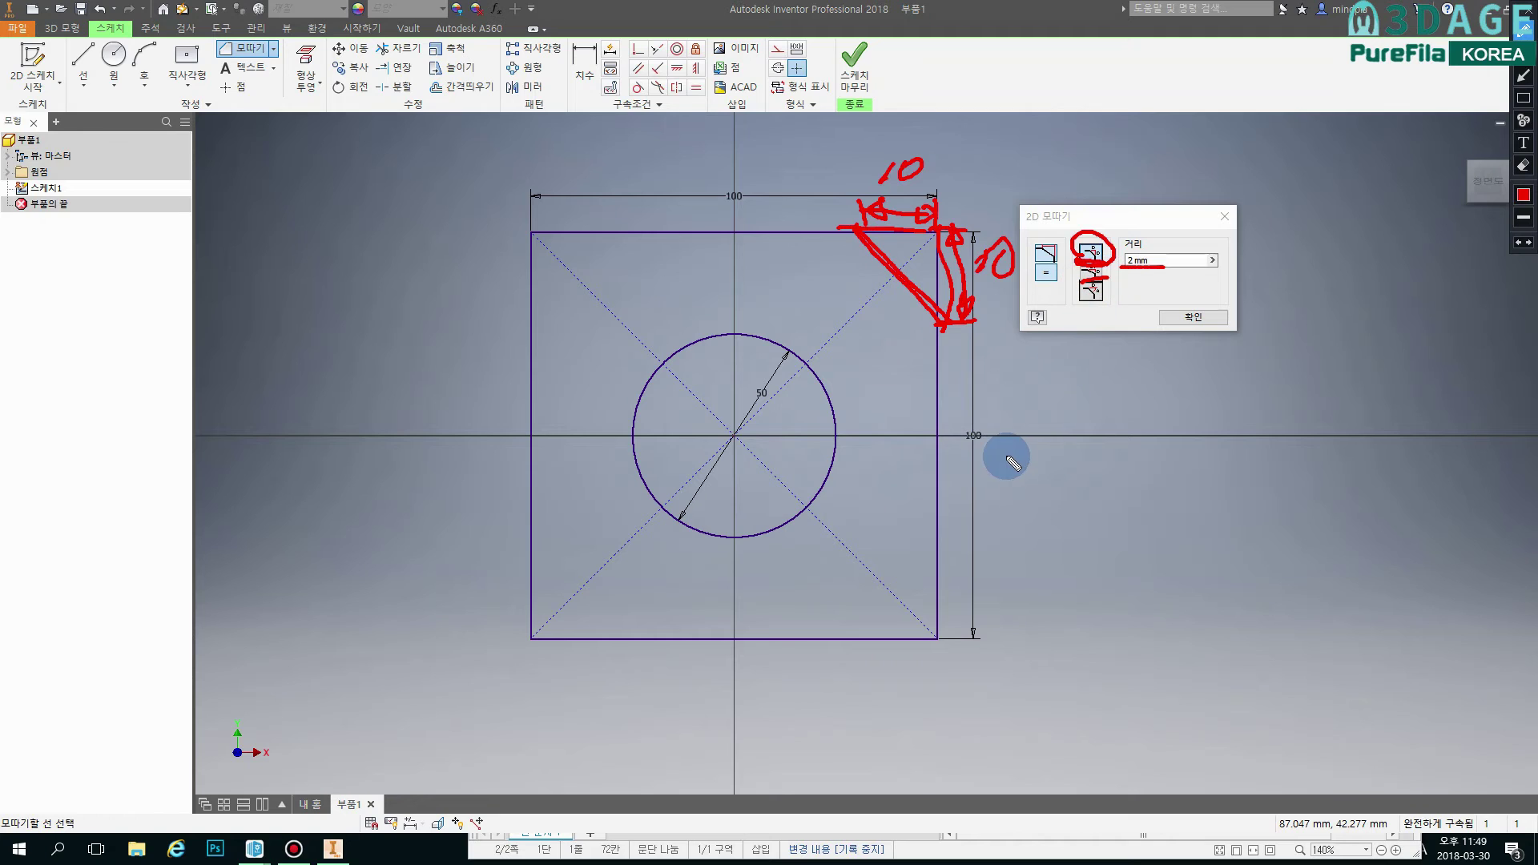
drag(894, 131, 920, 122)
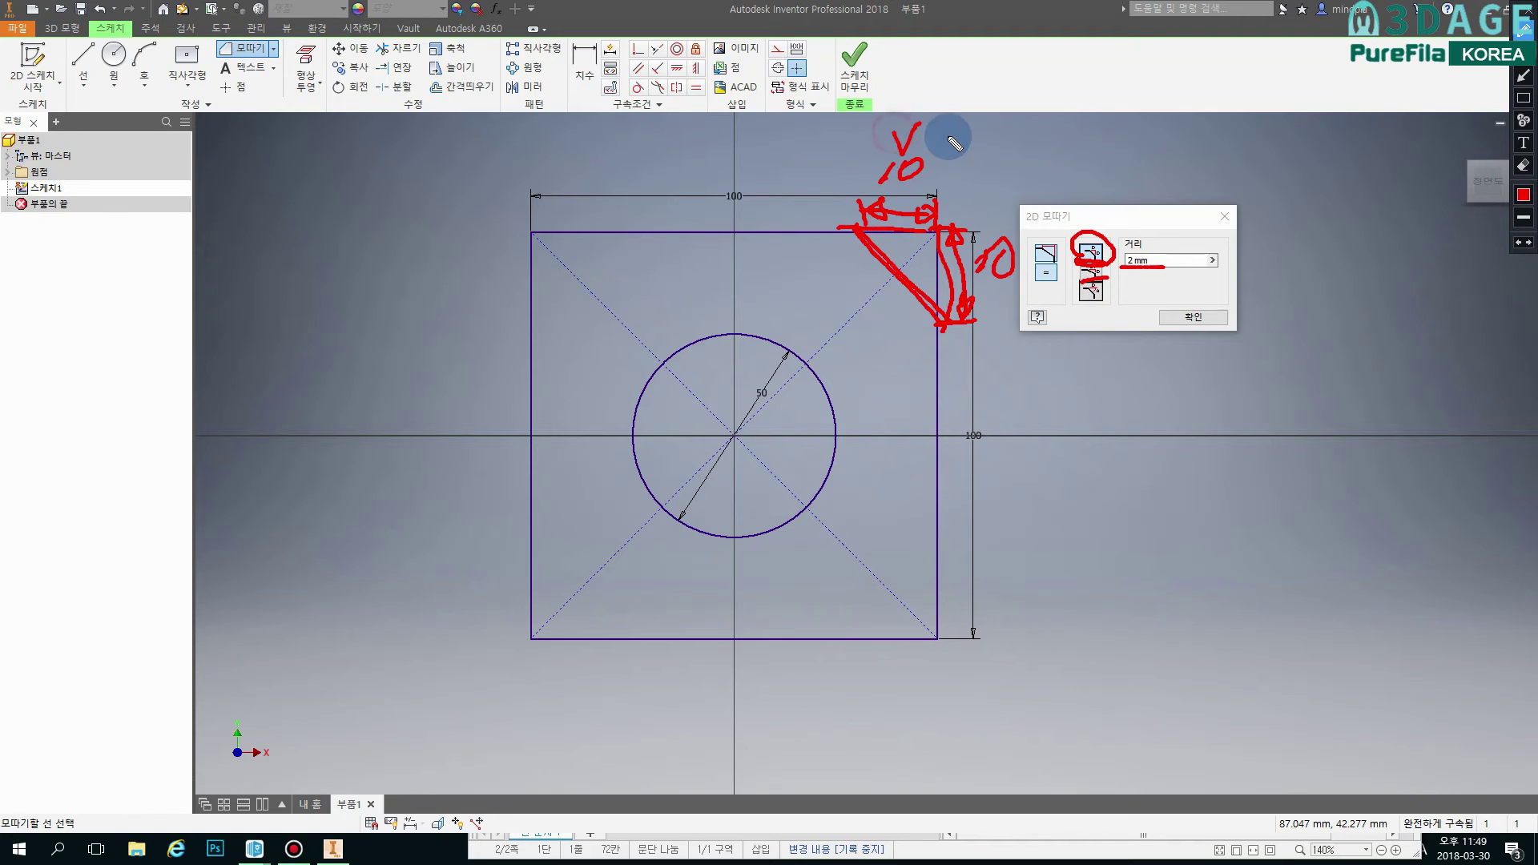
drag(1001, 207, 1019, 205)
drag(1076, 308, 1102, 307)
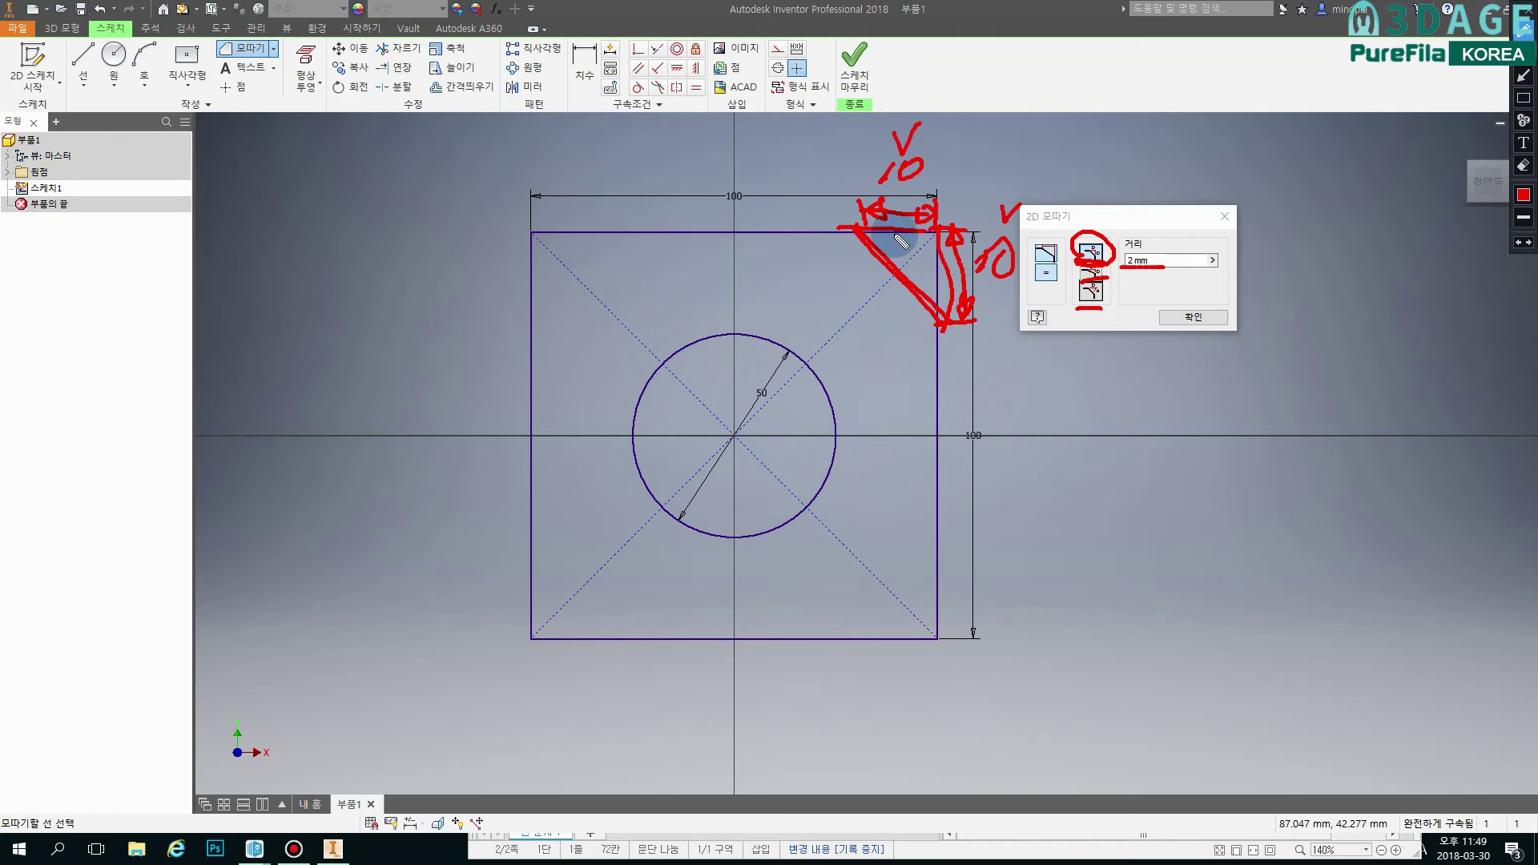
drag(908, 235, 900, 266)
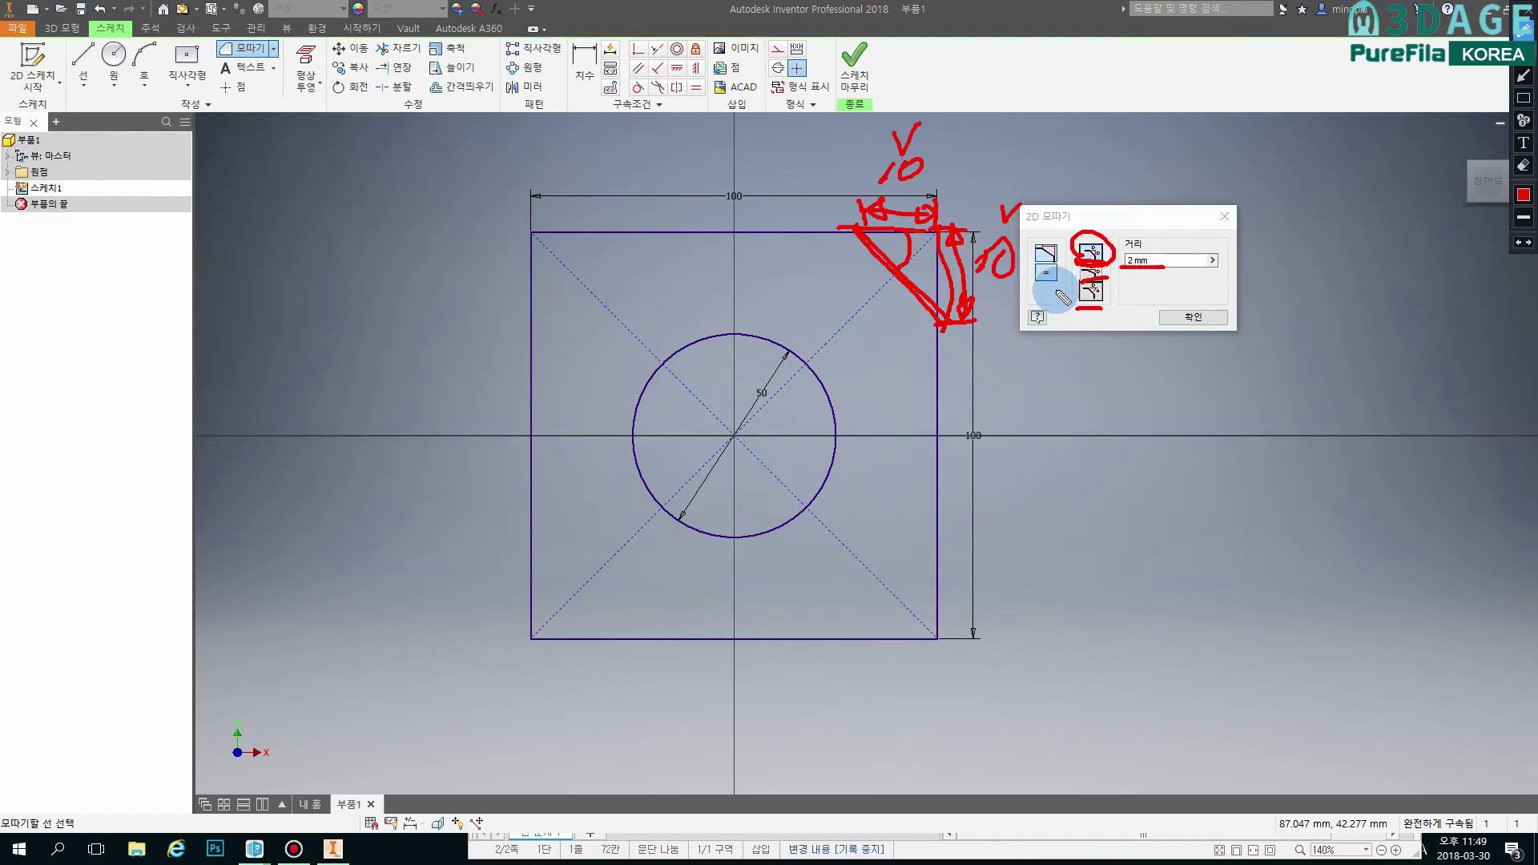
mouse_move(1078, 232)
mouse_down()
mouse_move(1061, 276)
mouse_move(1075, 307)
mouse_up()
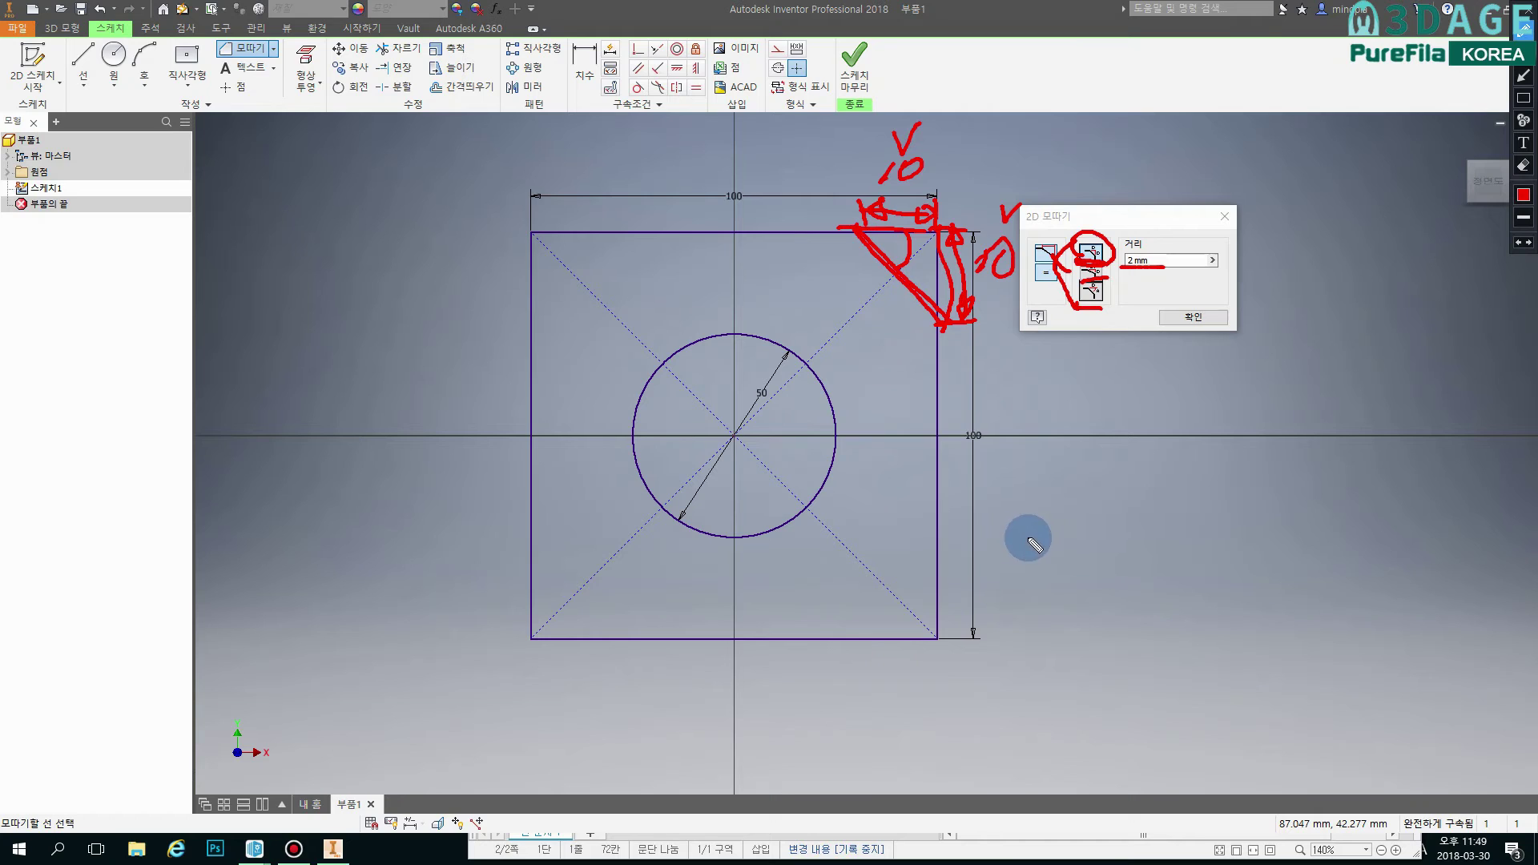
Write and underline C10 twice with the pen, tick the equal-distance option and distance value, and clear all pen marks.
mouse_move(1142, 138)
mouse_down()
mouse_move(1147, 187)
mouse_move(1196, 175)
mouse_move(1184, 191)
mouse_up()
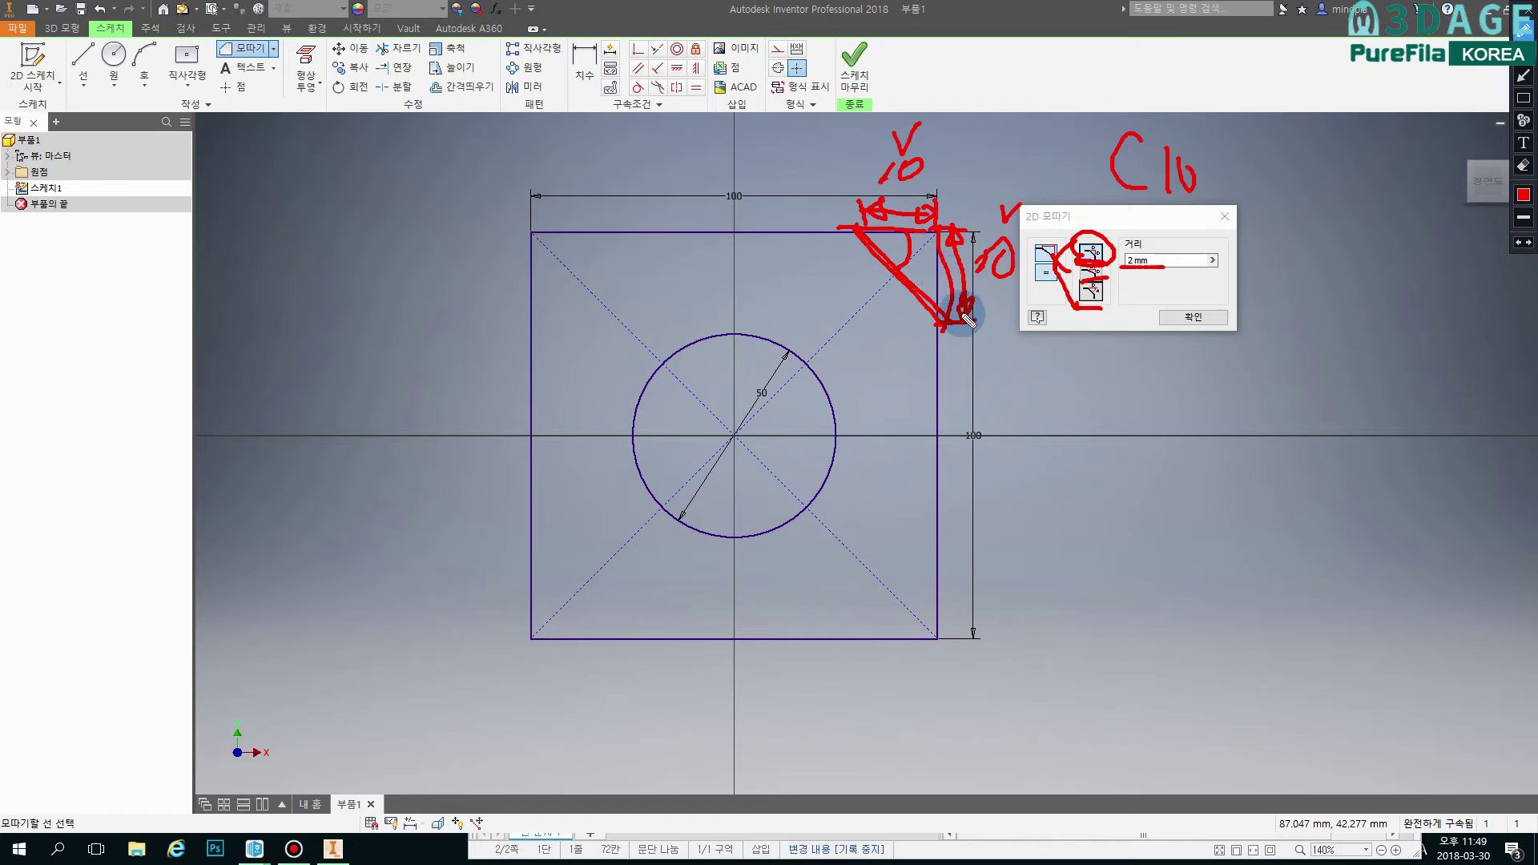
drag(1155, 206, 1208, 207)
mouse_move(1310, 200)
mouse_down()
mouse_move(1272, 205)
mouse_move(1315, 245)
mouse_up()
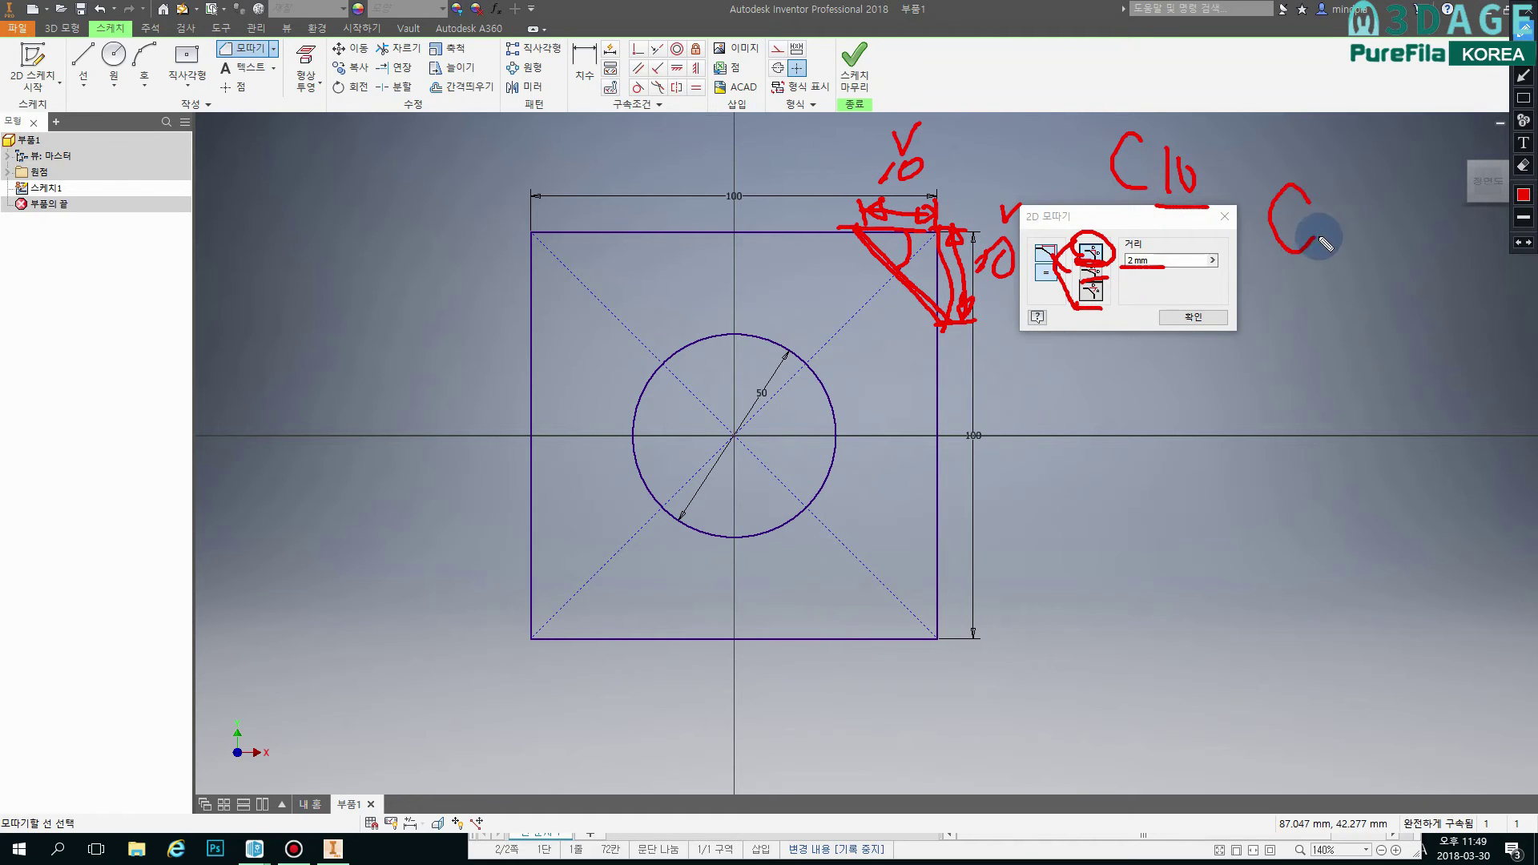
mouse_move(1334, 189)
mouse_down()
mouse_move(1352, 242)
mouse_move(1362, 195)
mouse_up()
drag(1286, 276, 1408, 272)
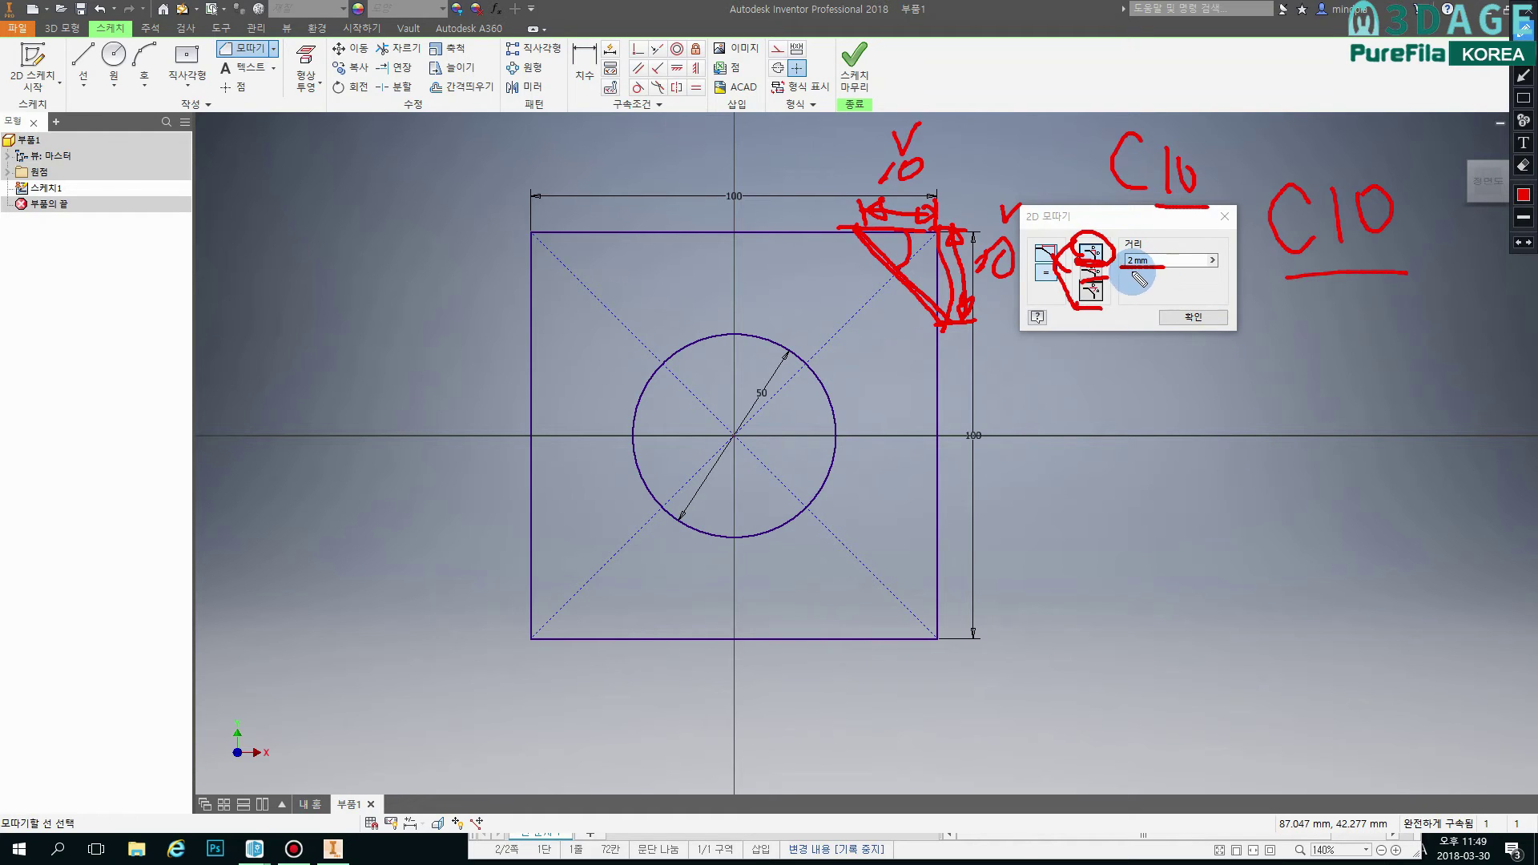
drag(1089, 212, 1174, 226)
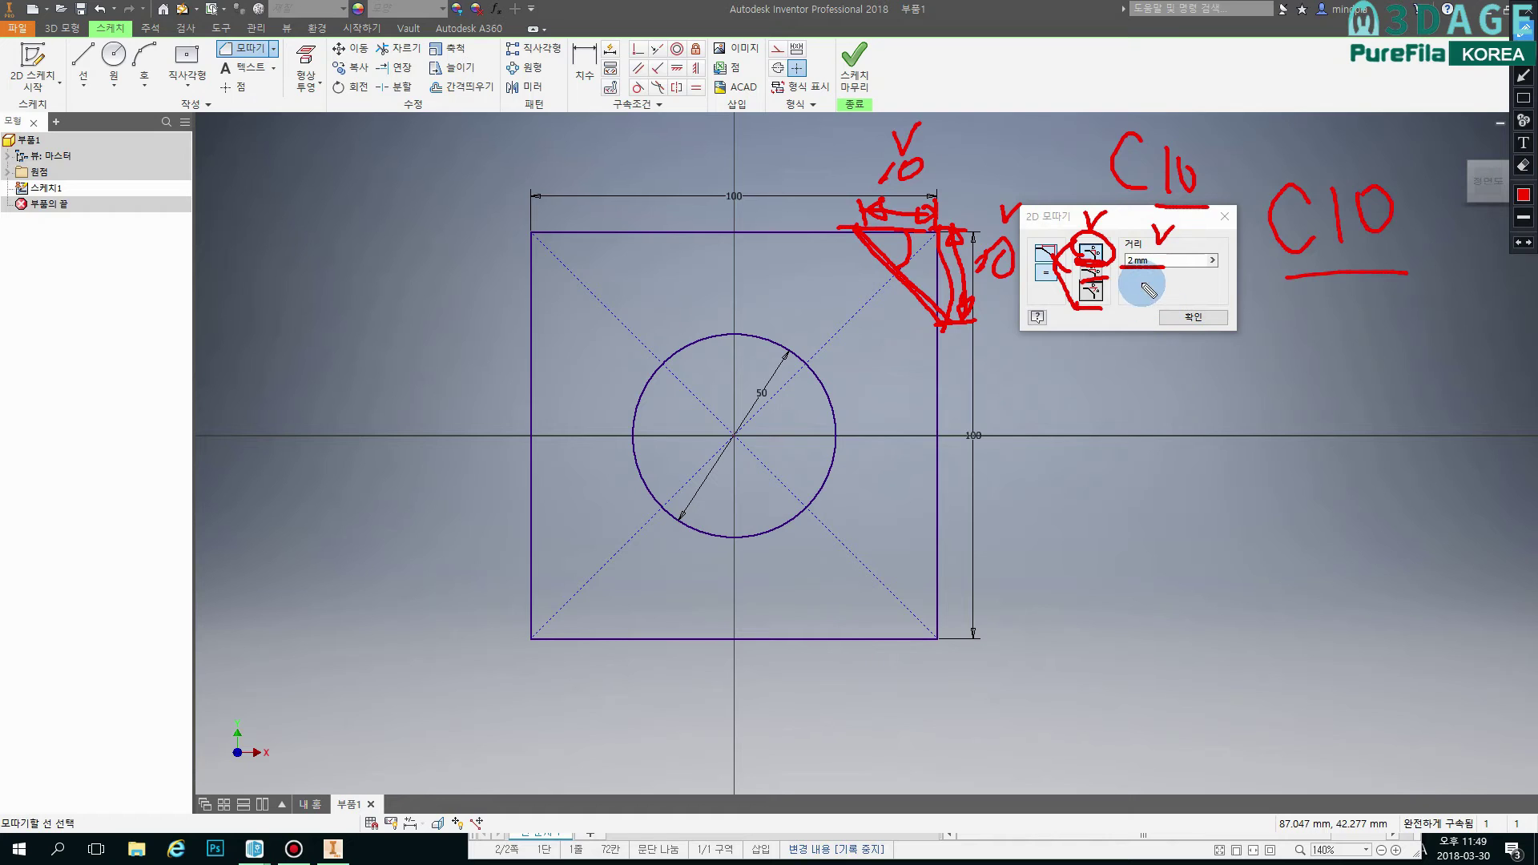
mouse_move(1130, 255)
mouse_down()
mouse_move(1131, 273)
mouse_move(1148, 257)
mouse_up()
key(Escape)
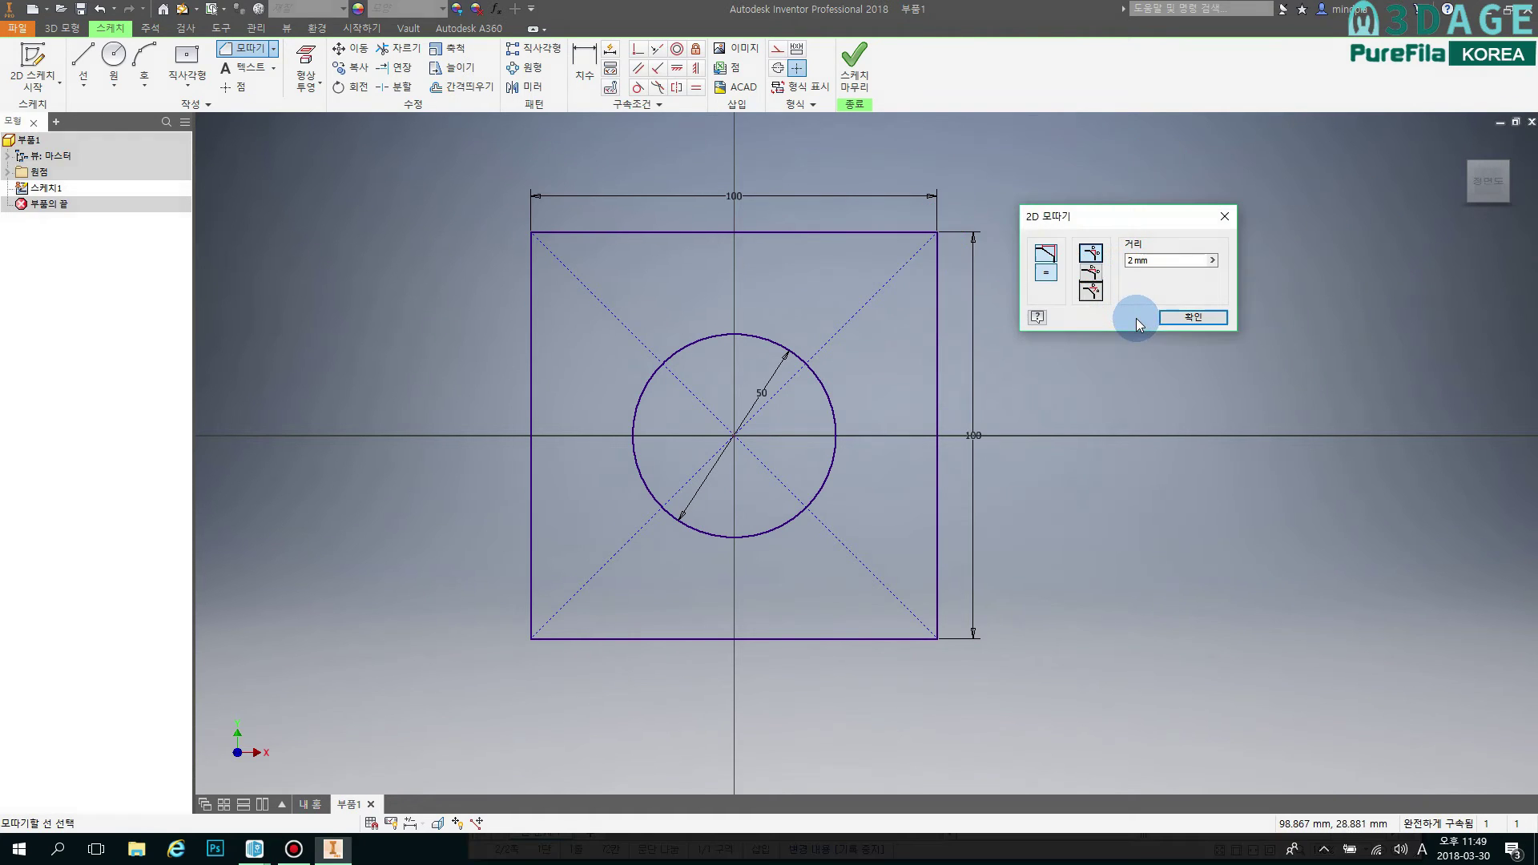
Set the chamfer distance to 10 mm and chamfer the square's upper-right corner between its upper and right edges.
double_click(1143, 257)
text(10)
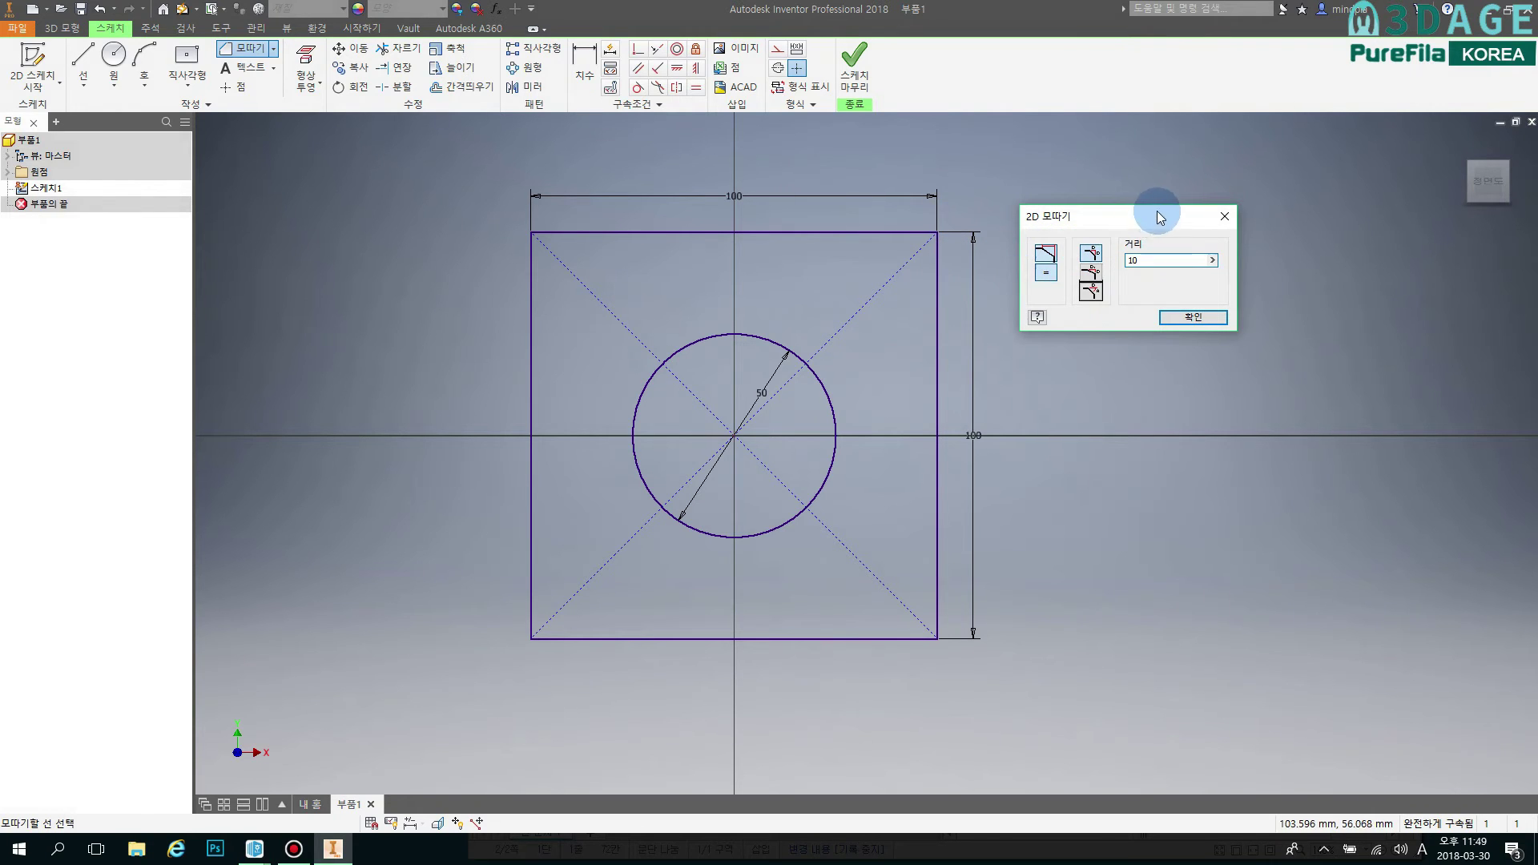
drag(1154, 222, 1172, 183)
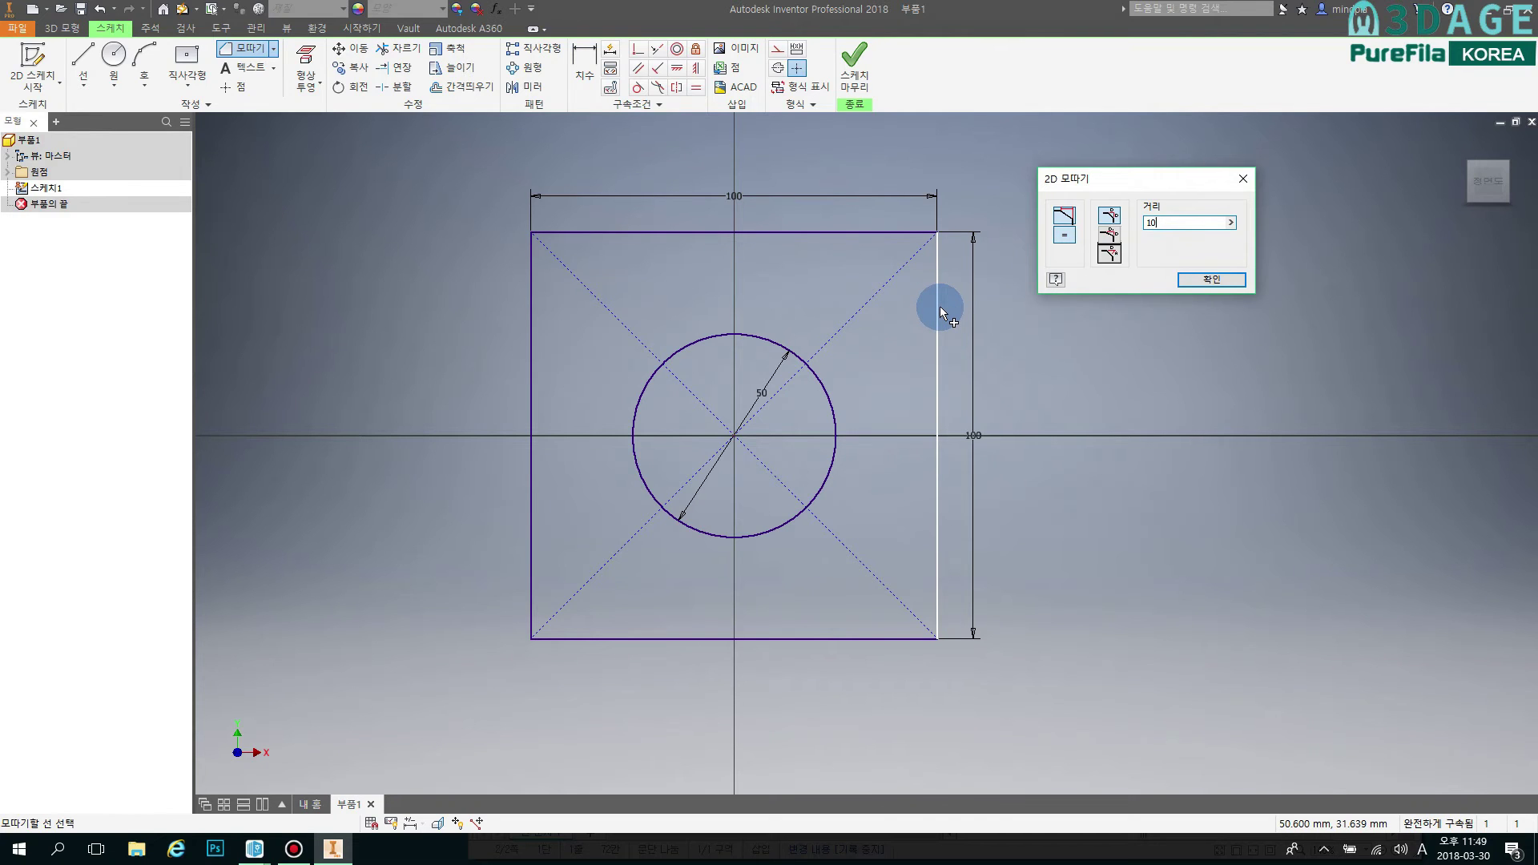
click(874, 232)
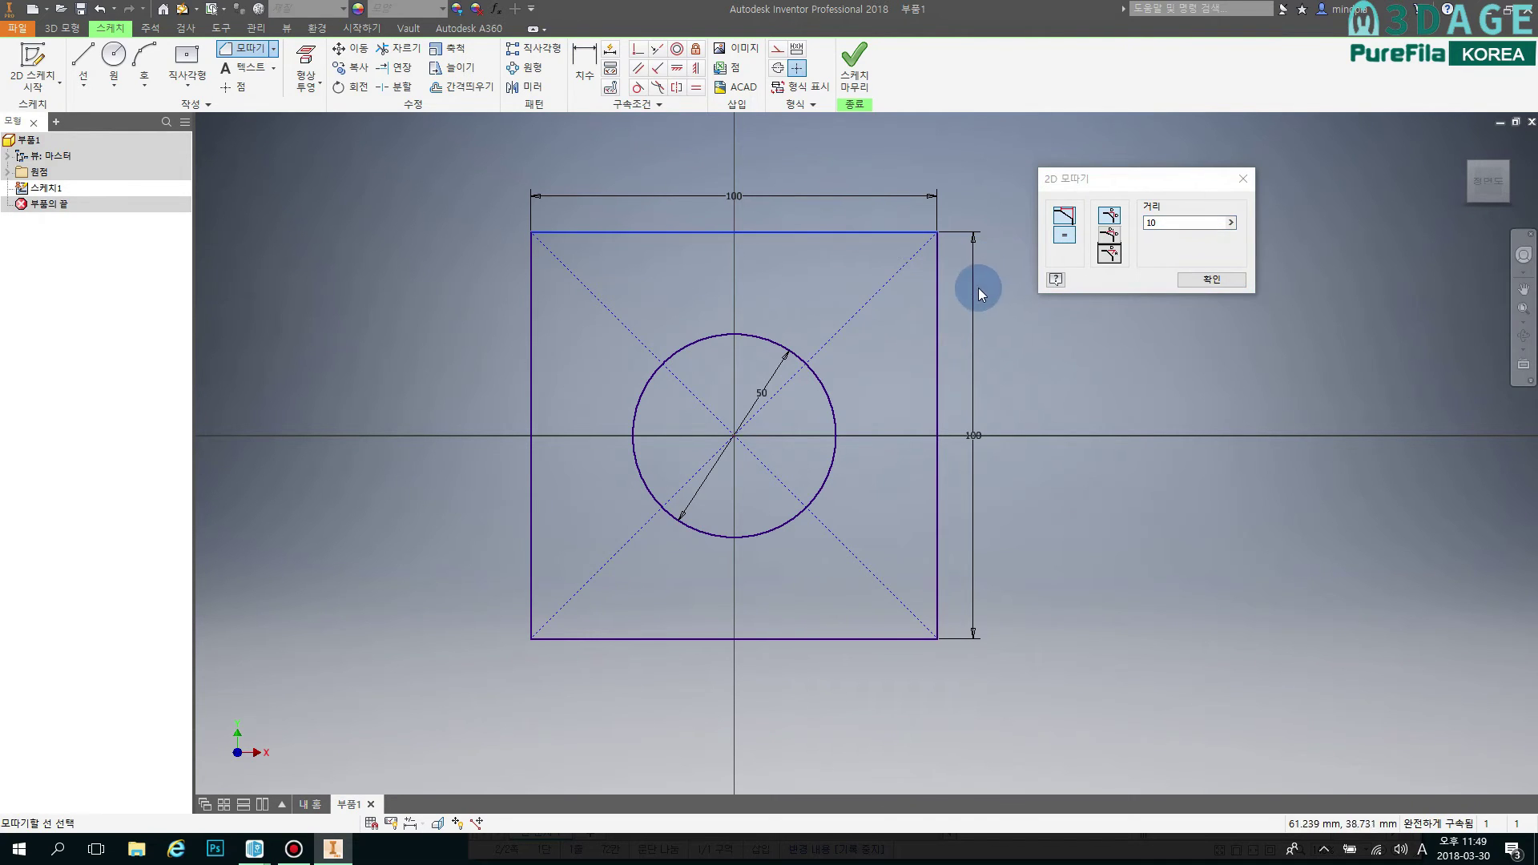
click(939, 290)
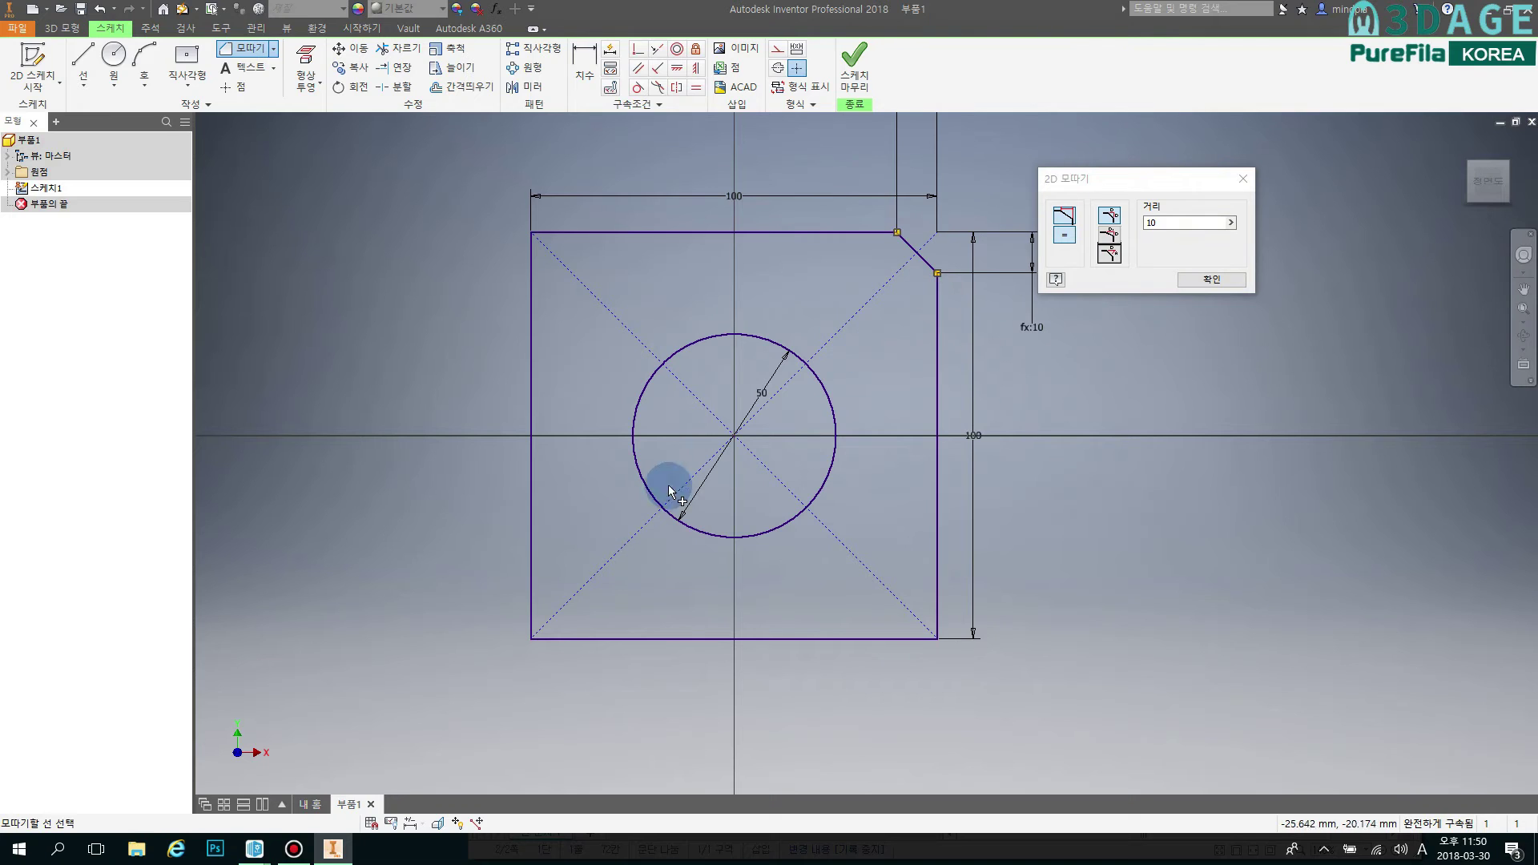
Apply the same 10 mm chamfer to the upper-left, lower-left and lower-right corners and finish the Chamfer command.
mouse_move(802, 319)
middle_down()
mouse_move(728, 429)
mouse_move(760, 377)
middle_up()
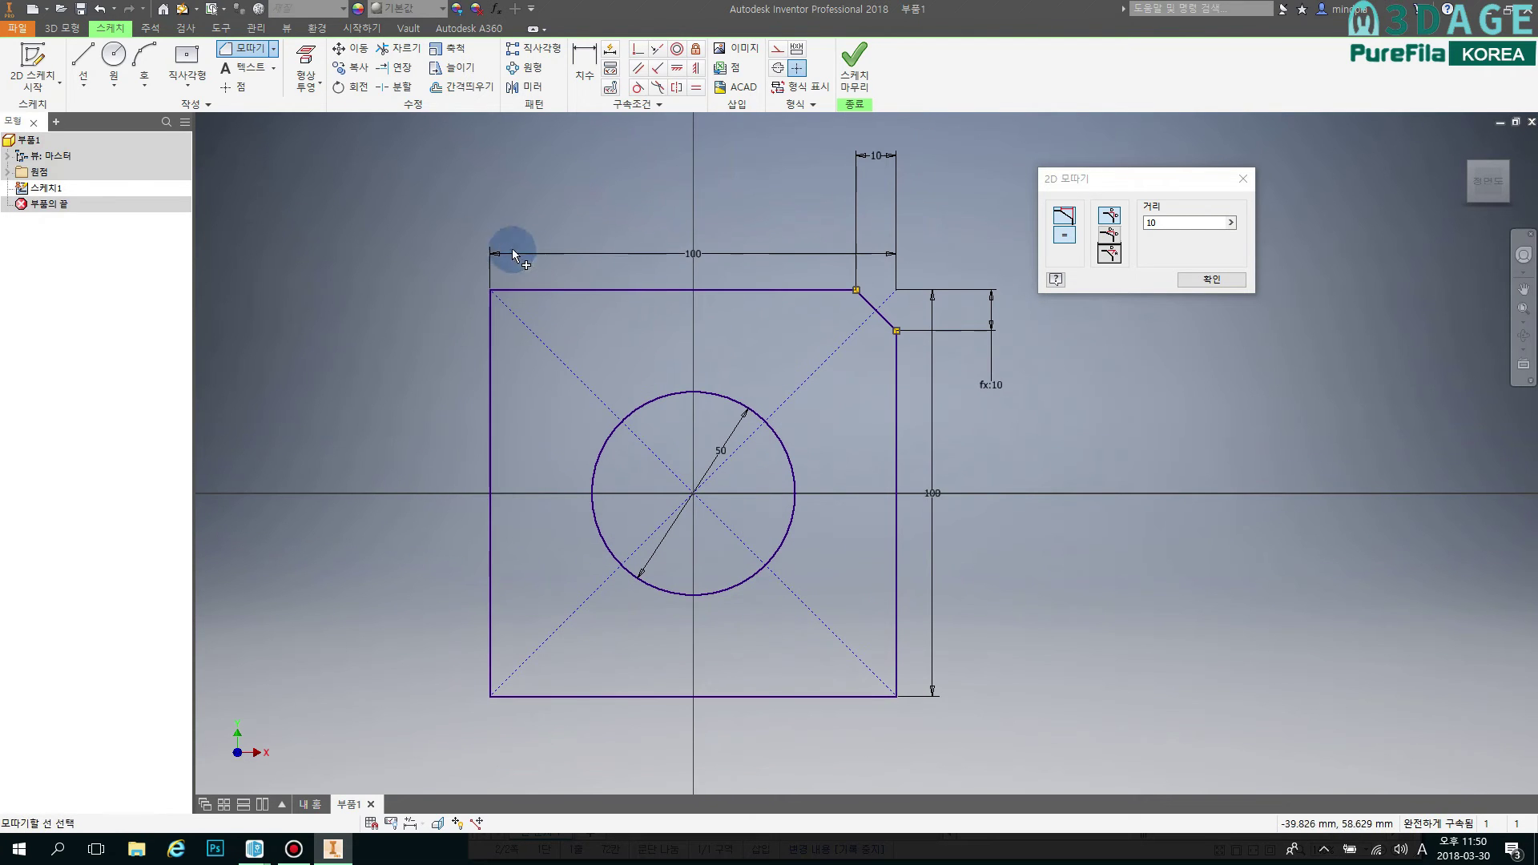
click(525, 290)
click(492, 337)
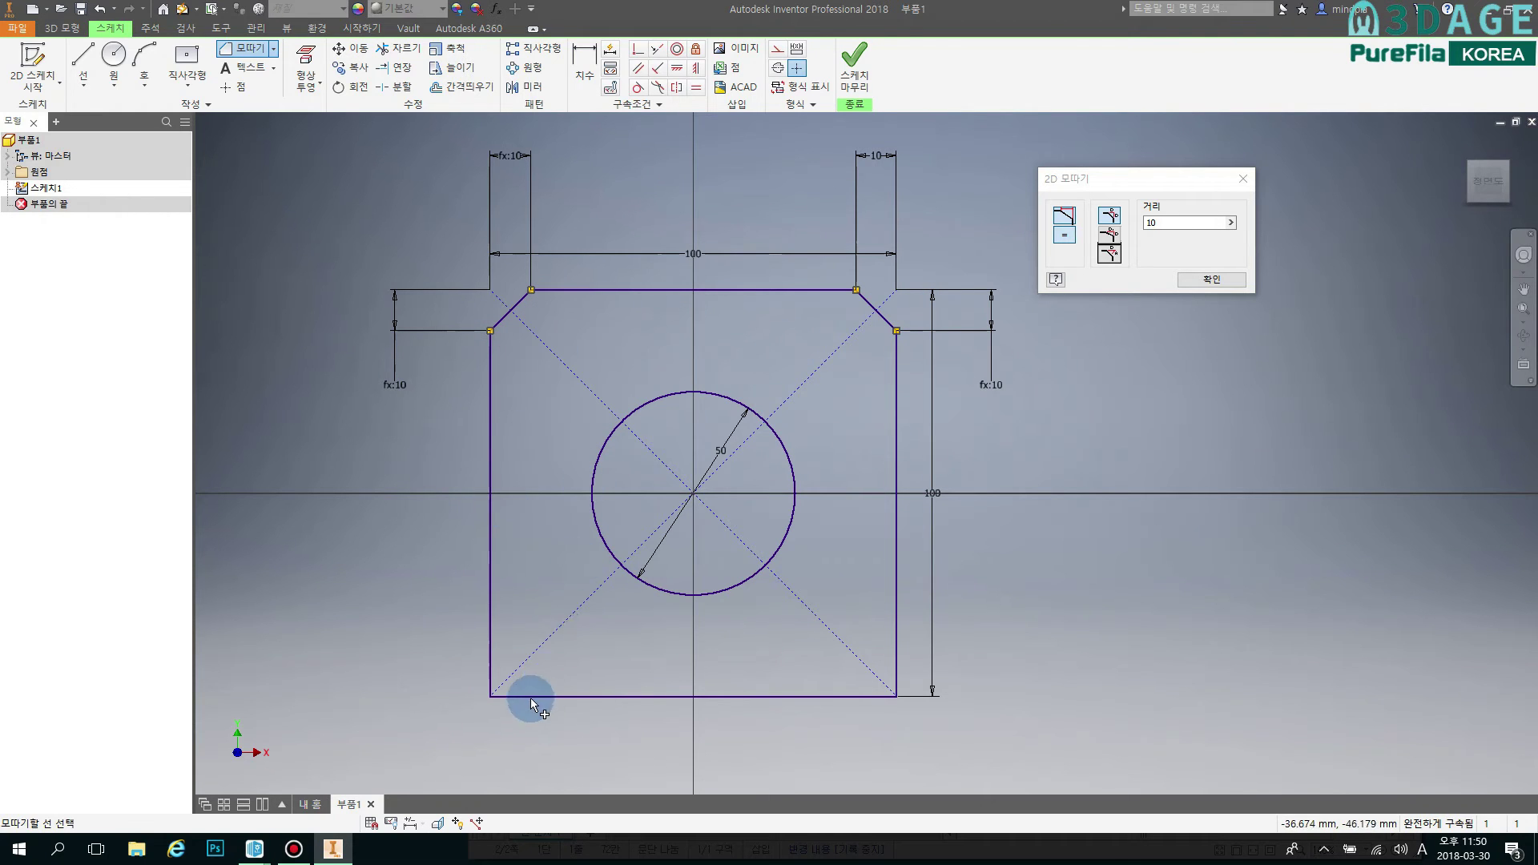
click(490, 661)
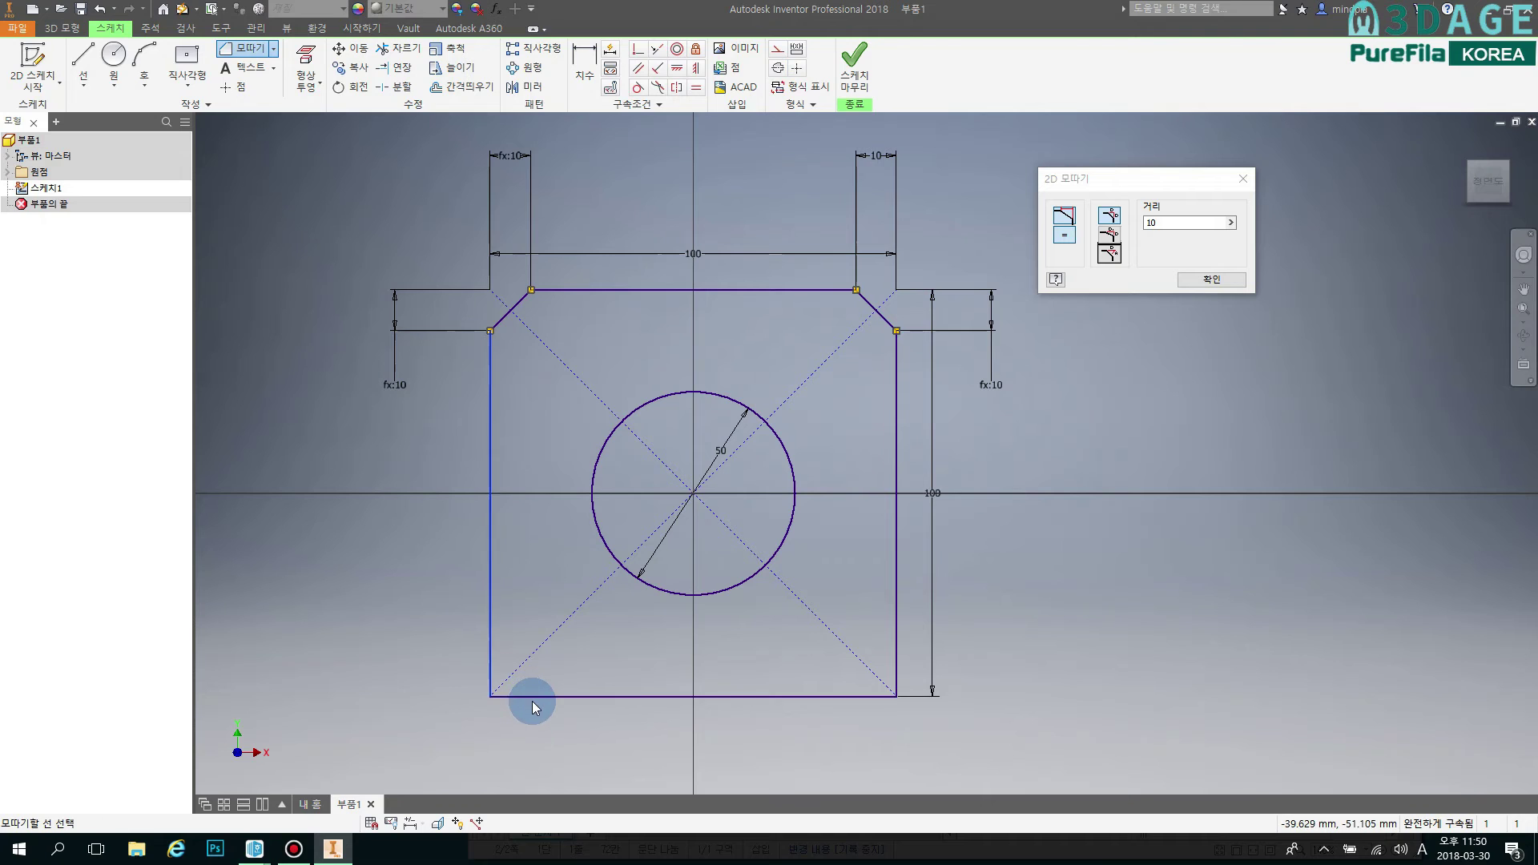
click(532, 695)
click(841, 695)
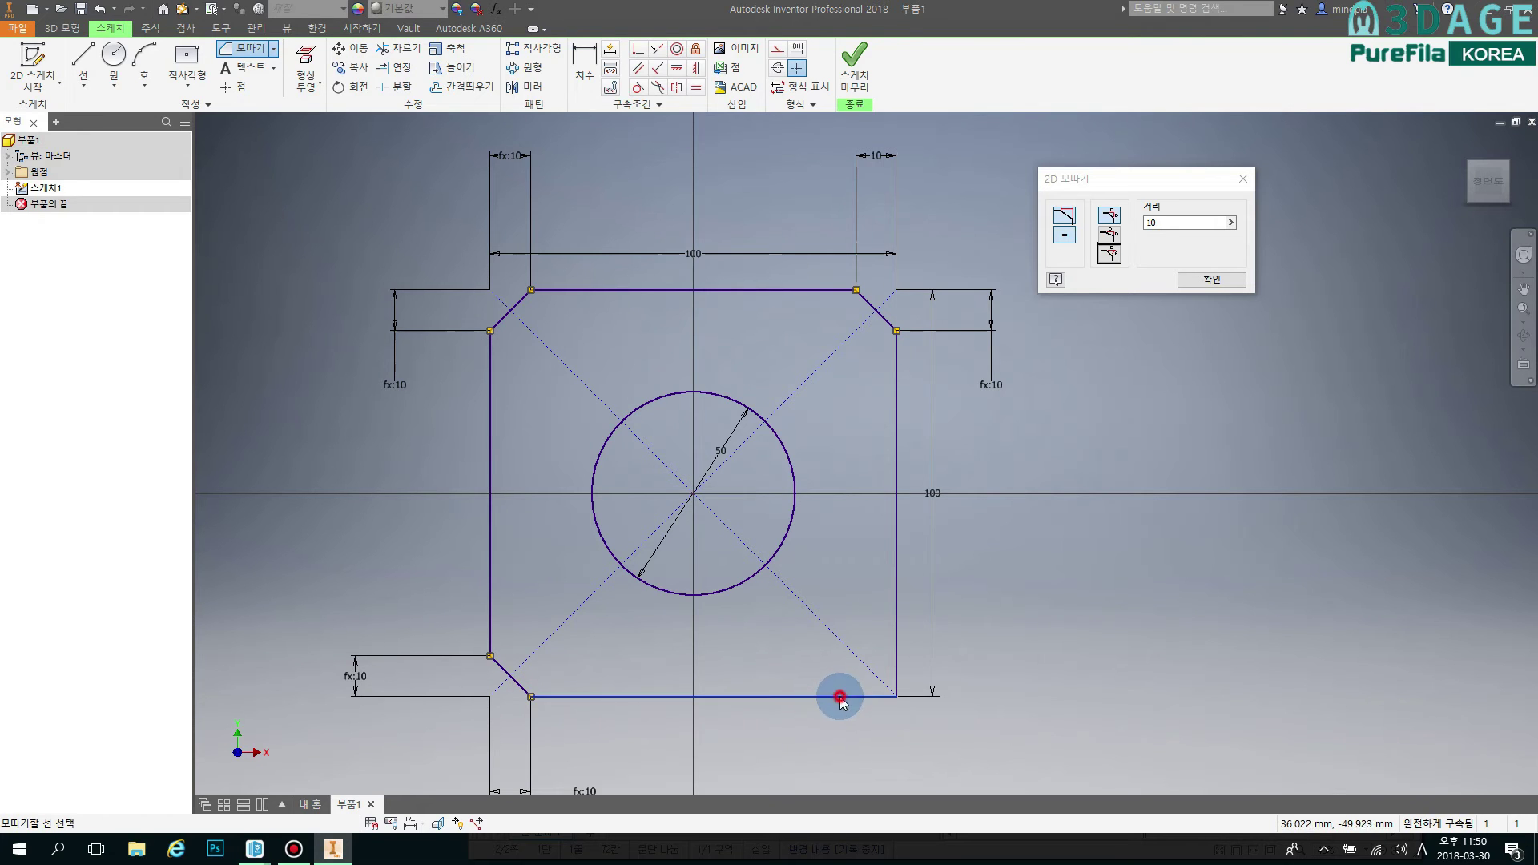
click(897, 629)
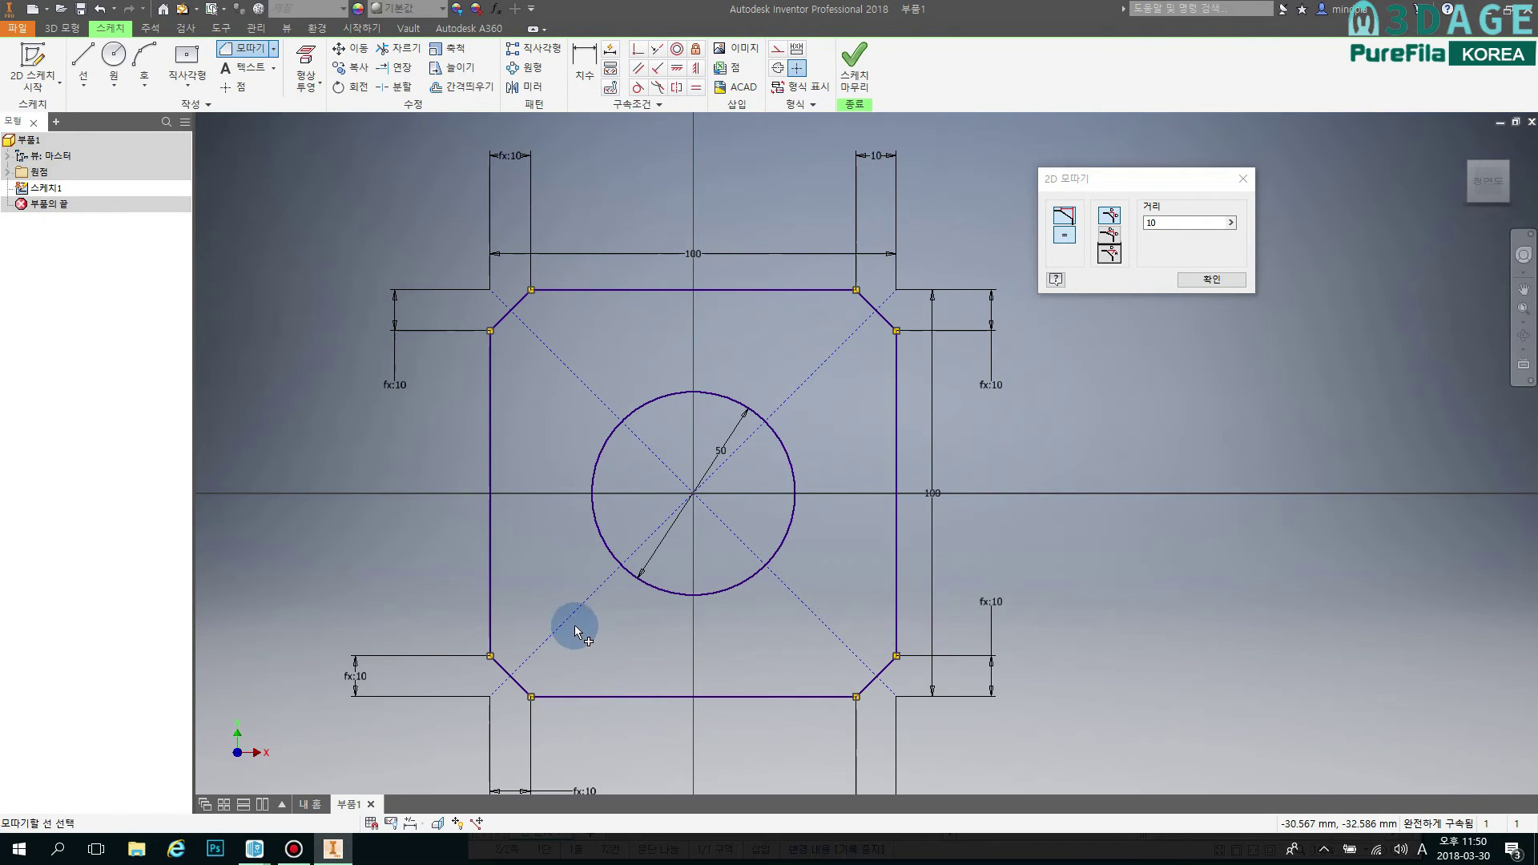
scroll(604, 606, down, 3)
mouse_move(688, 591)
middle_down()
mouse_move(777, 471)
mouse_move(772, 451)
middle_up()
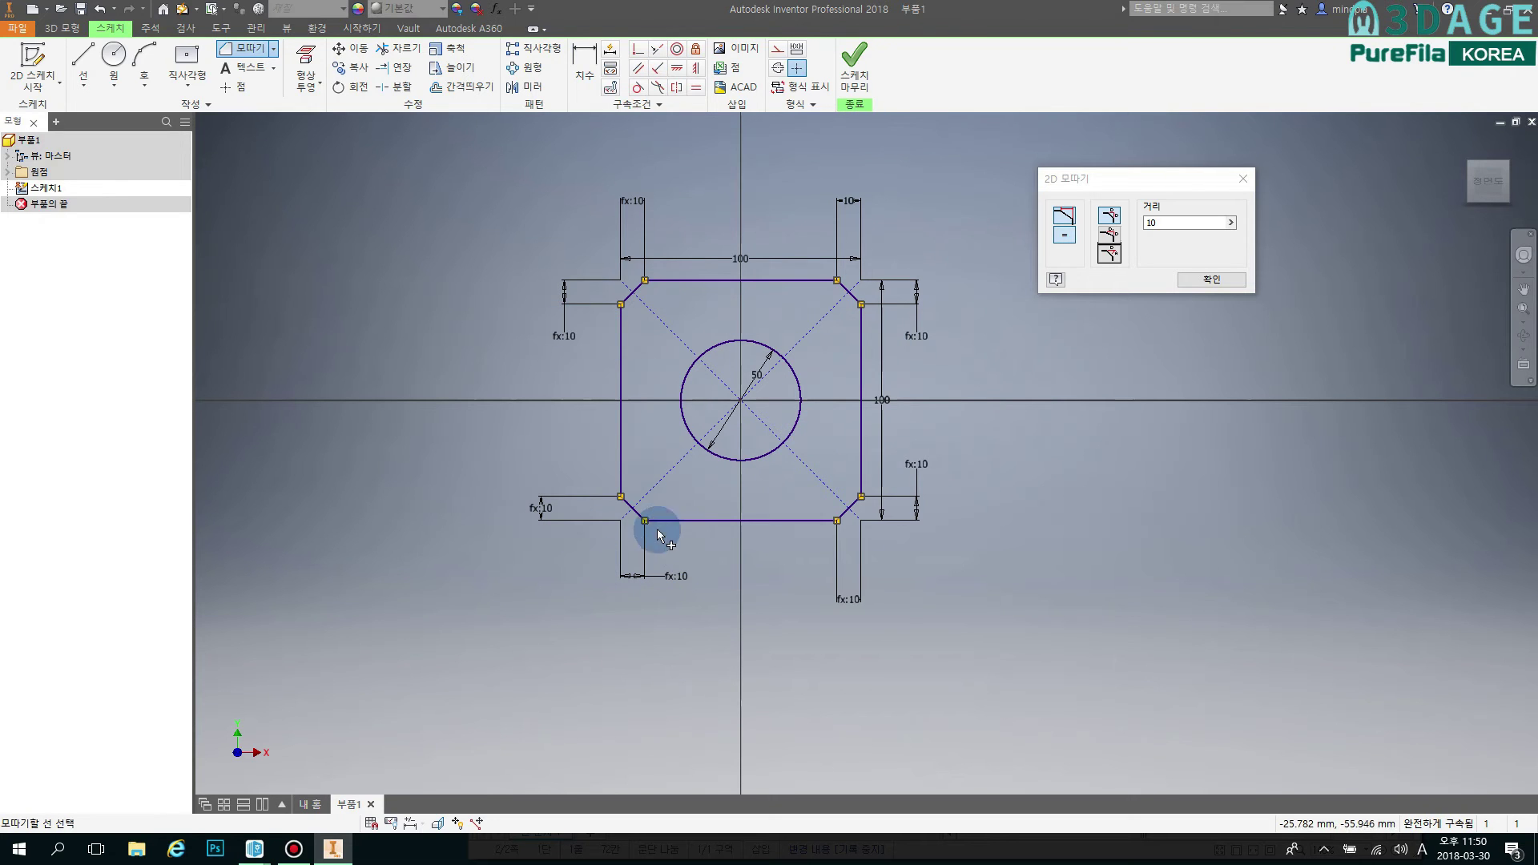
click(1212, 280)
scroll(520, 425, down, 2)
scroll(527, 415, up, 3)
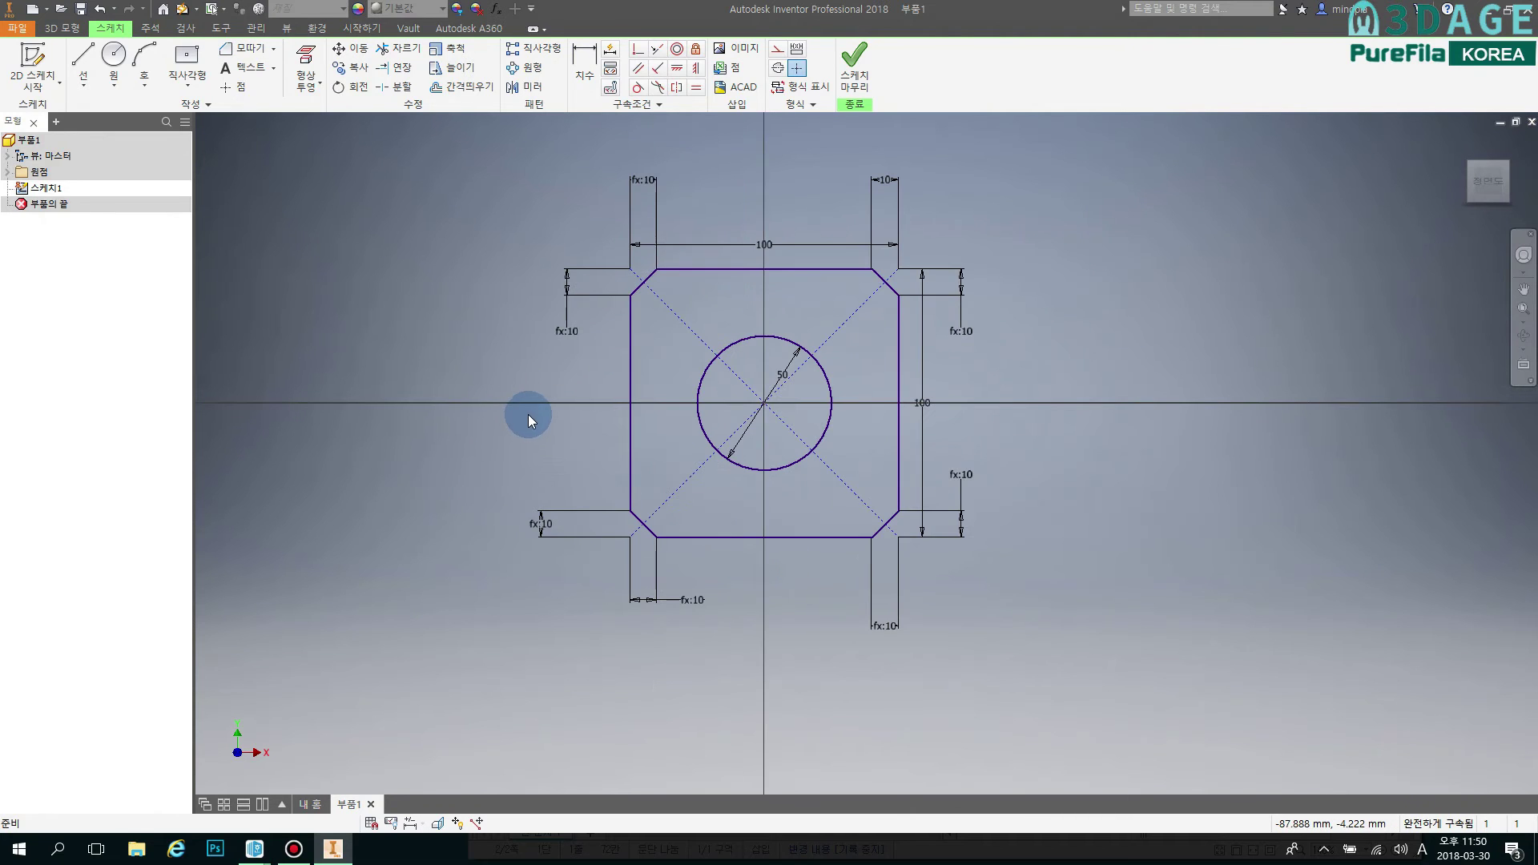
Switch to the document with the reference drawing, place it beside the sketch for comparison, and return to Inventor.
mouse_move(254, 847)
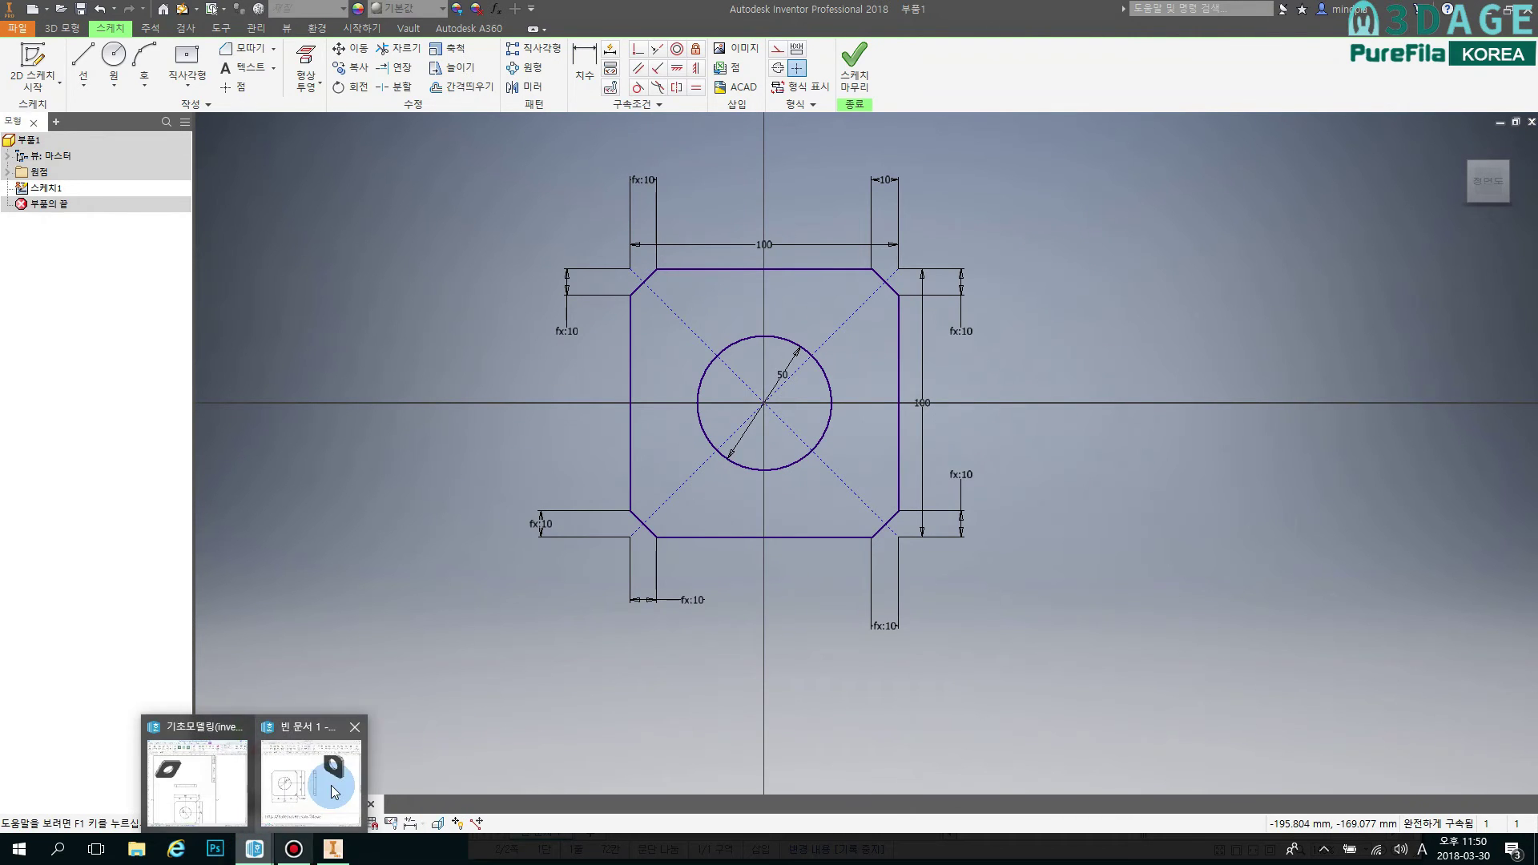
click(329, 801)
drag(916, 42, 1467, 4)
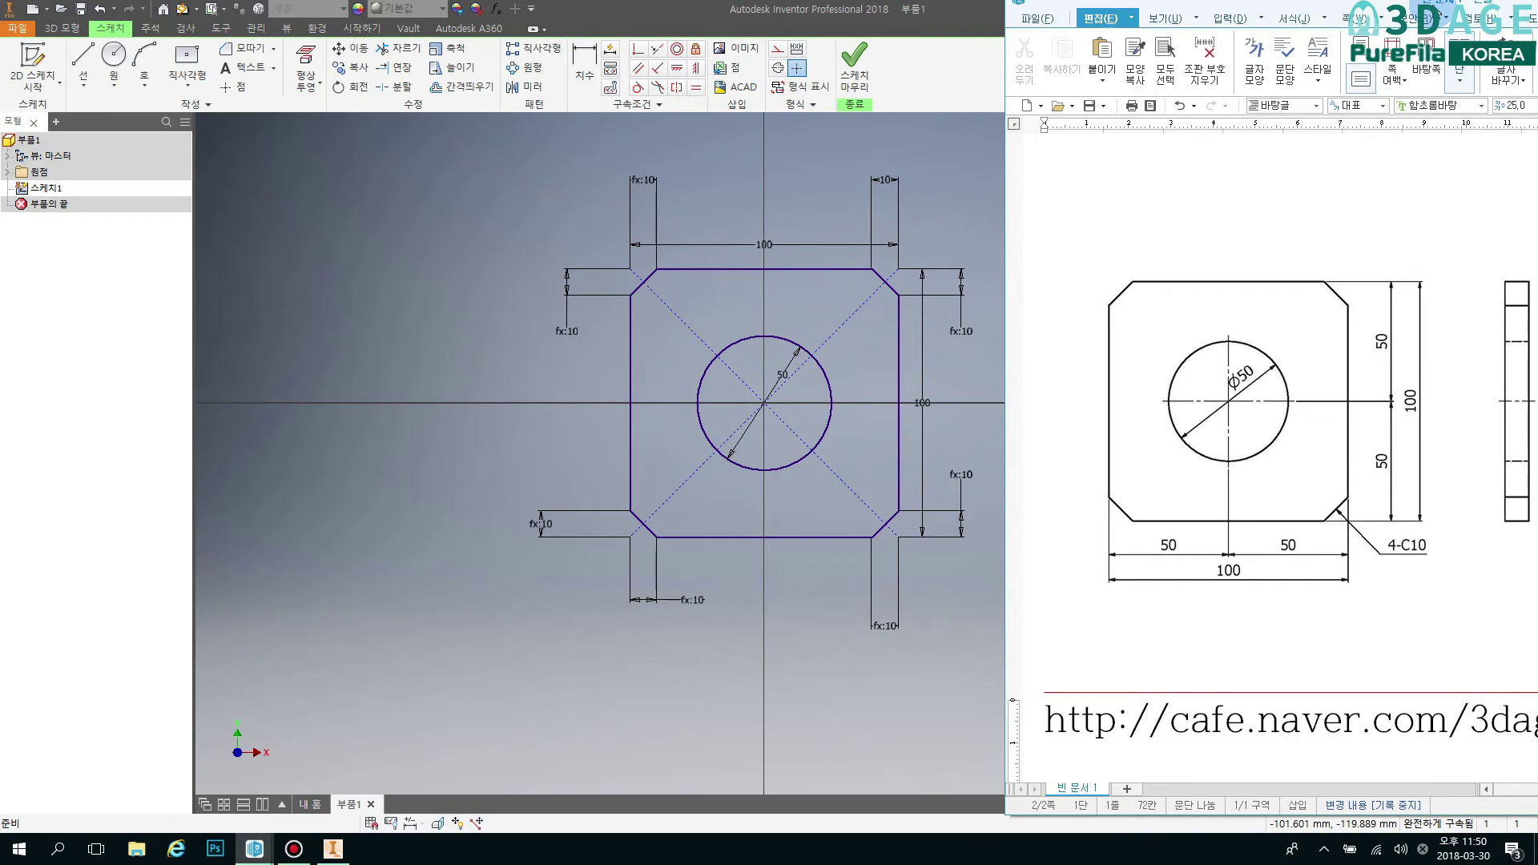
drag(1433, 7, 1434, 16)
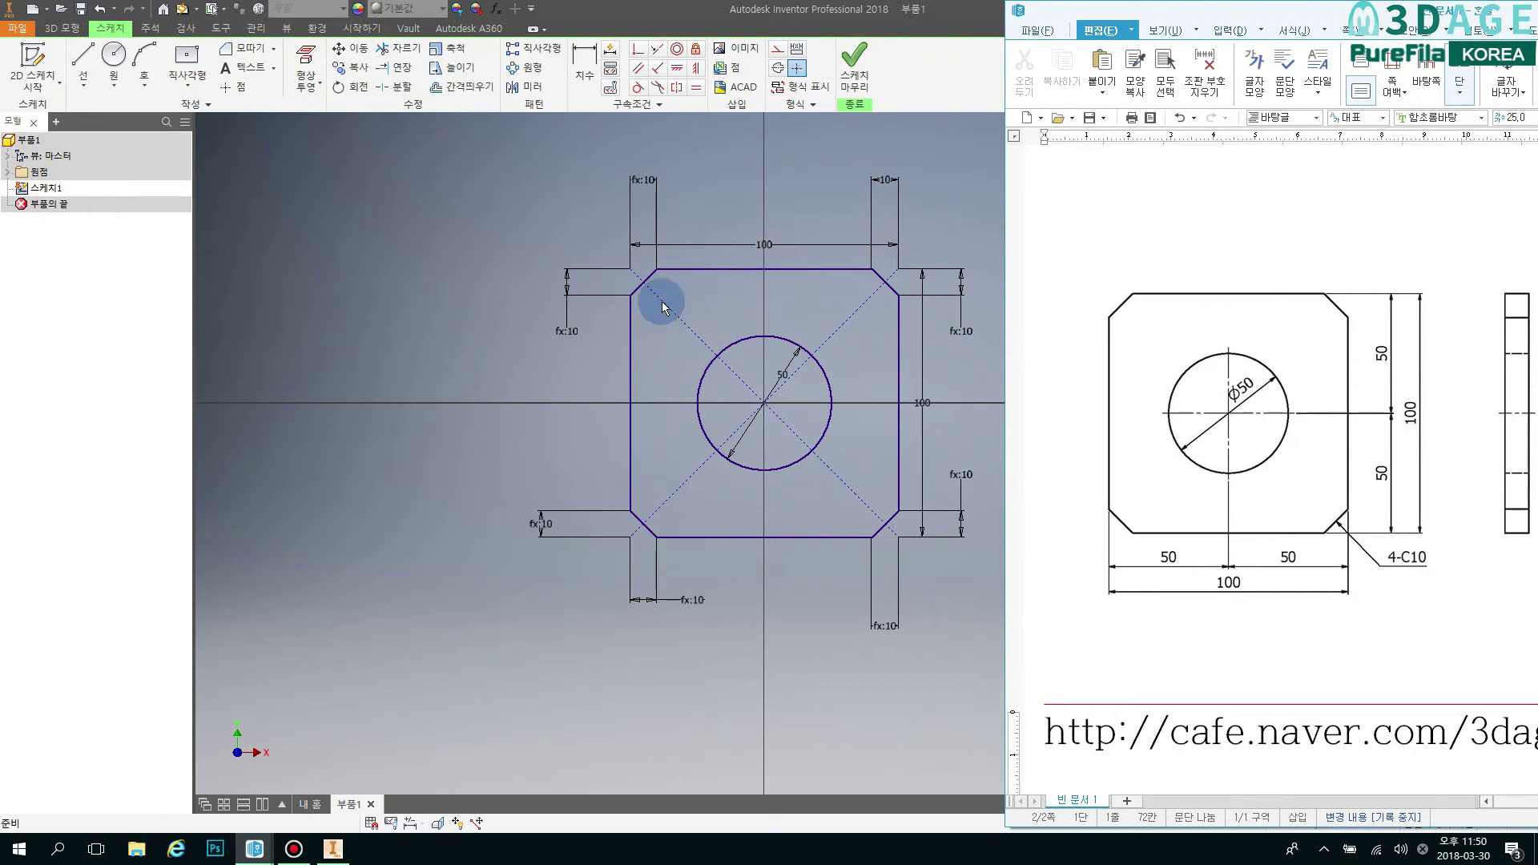
click(816, 208)
Set the plate's horizontal width dimension above the upper edge to 90 mm.
scroll(768, 277, up, 5)
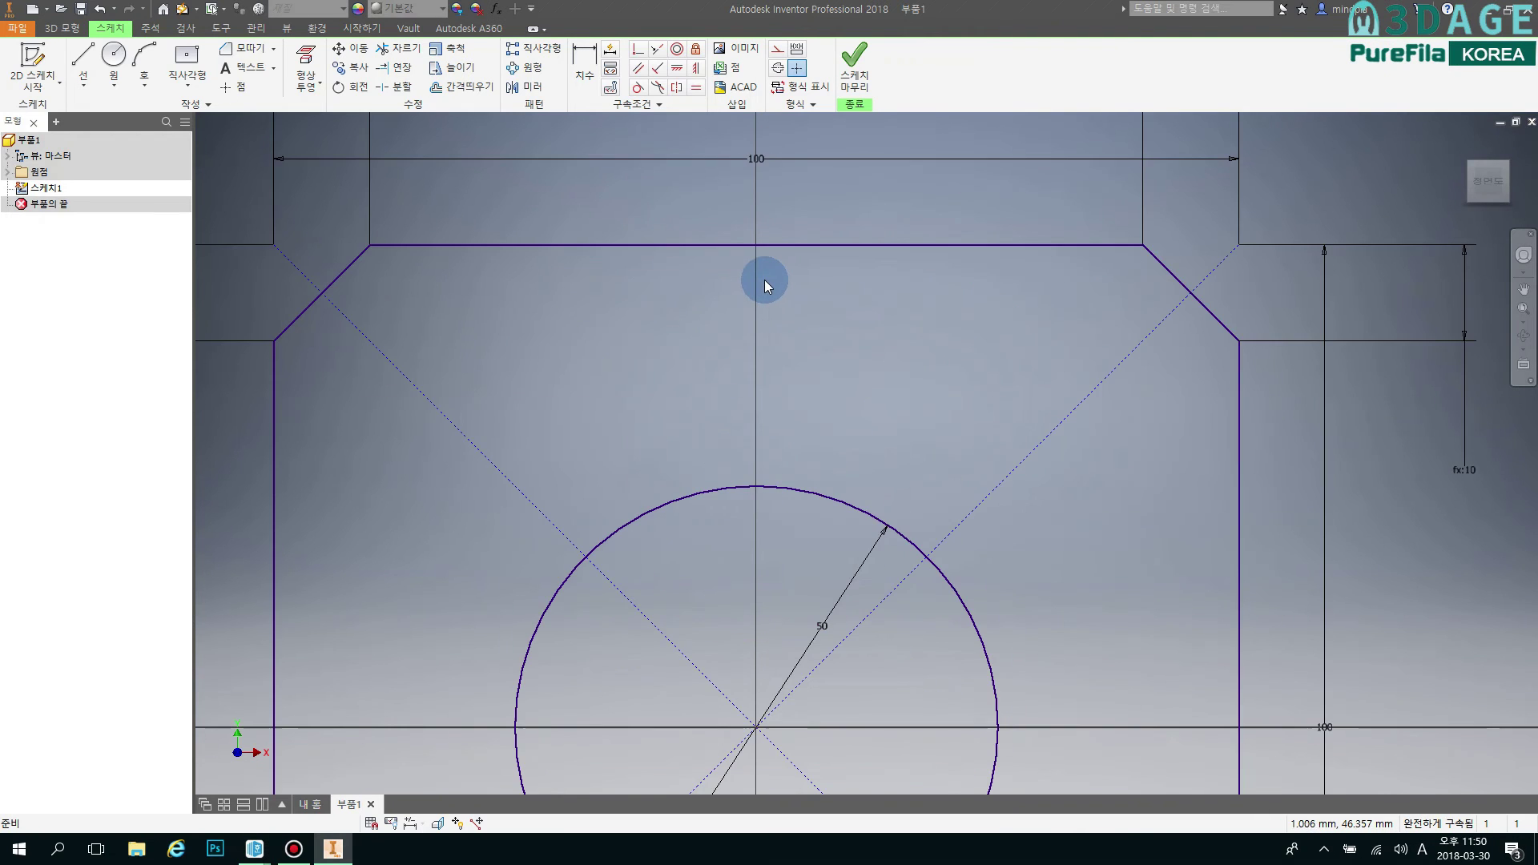
scroll(764, 266, down, 4)
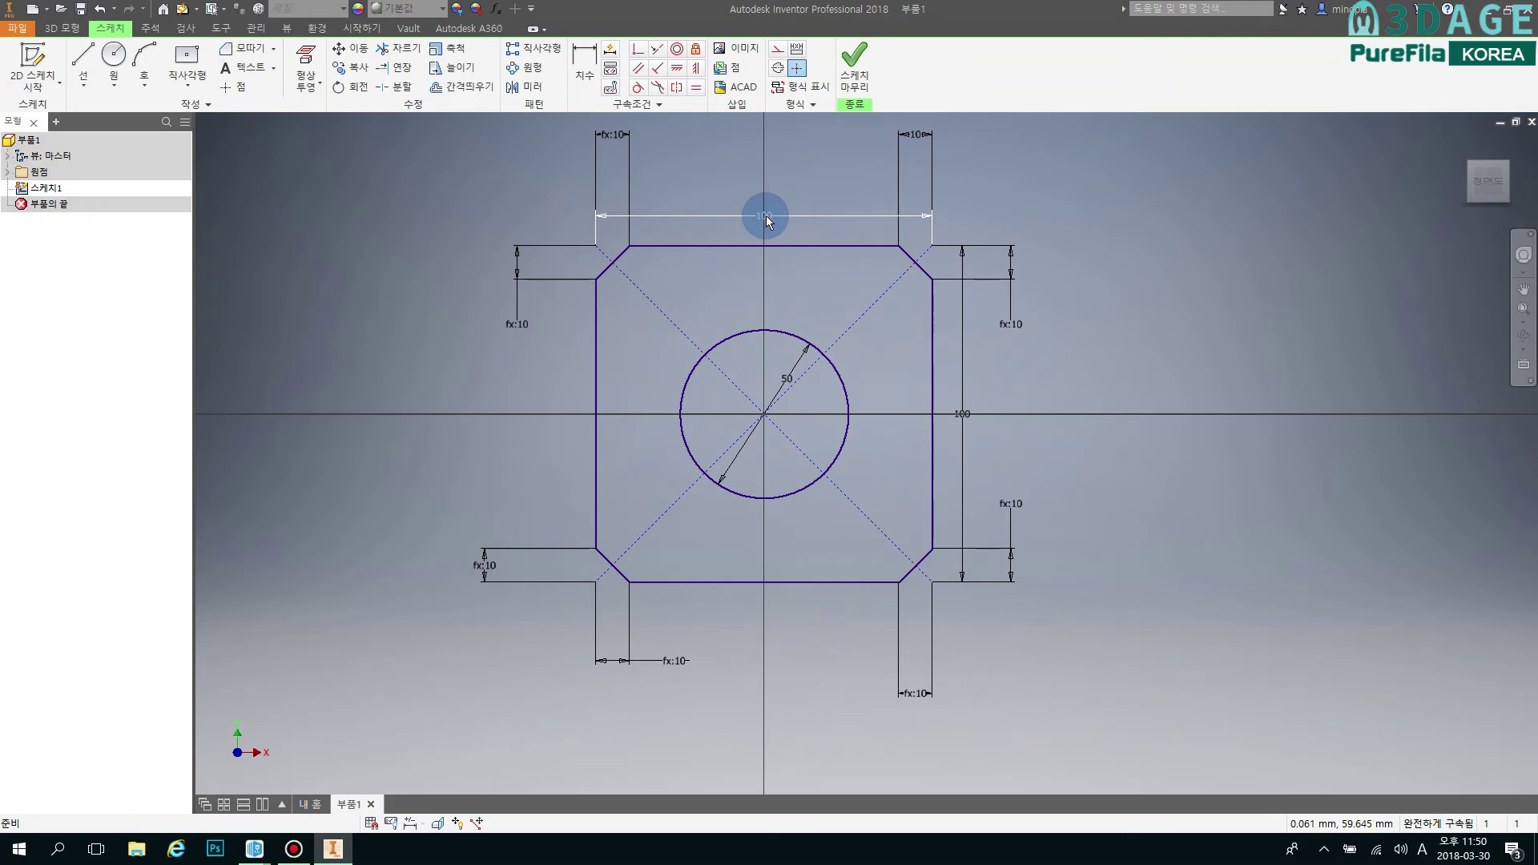
click(830, 182)
double_click(764, 215)
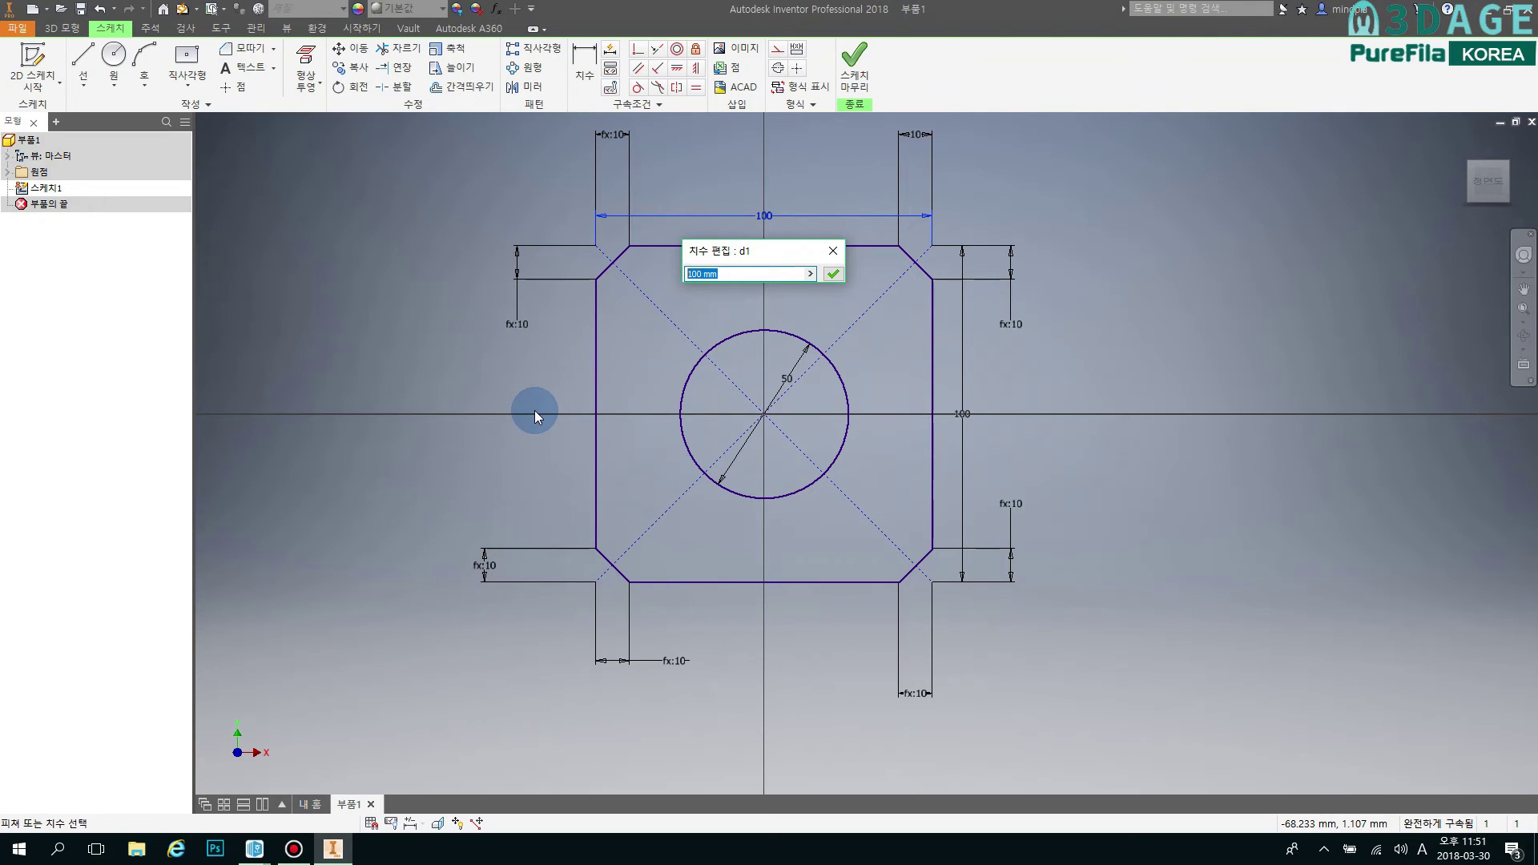
text(90)
key(Return)
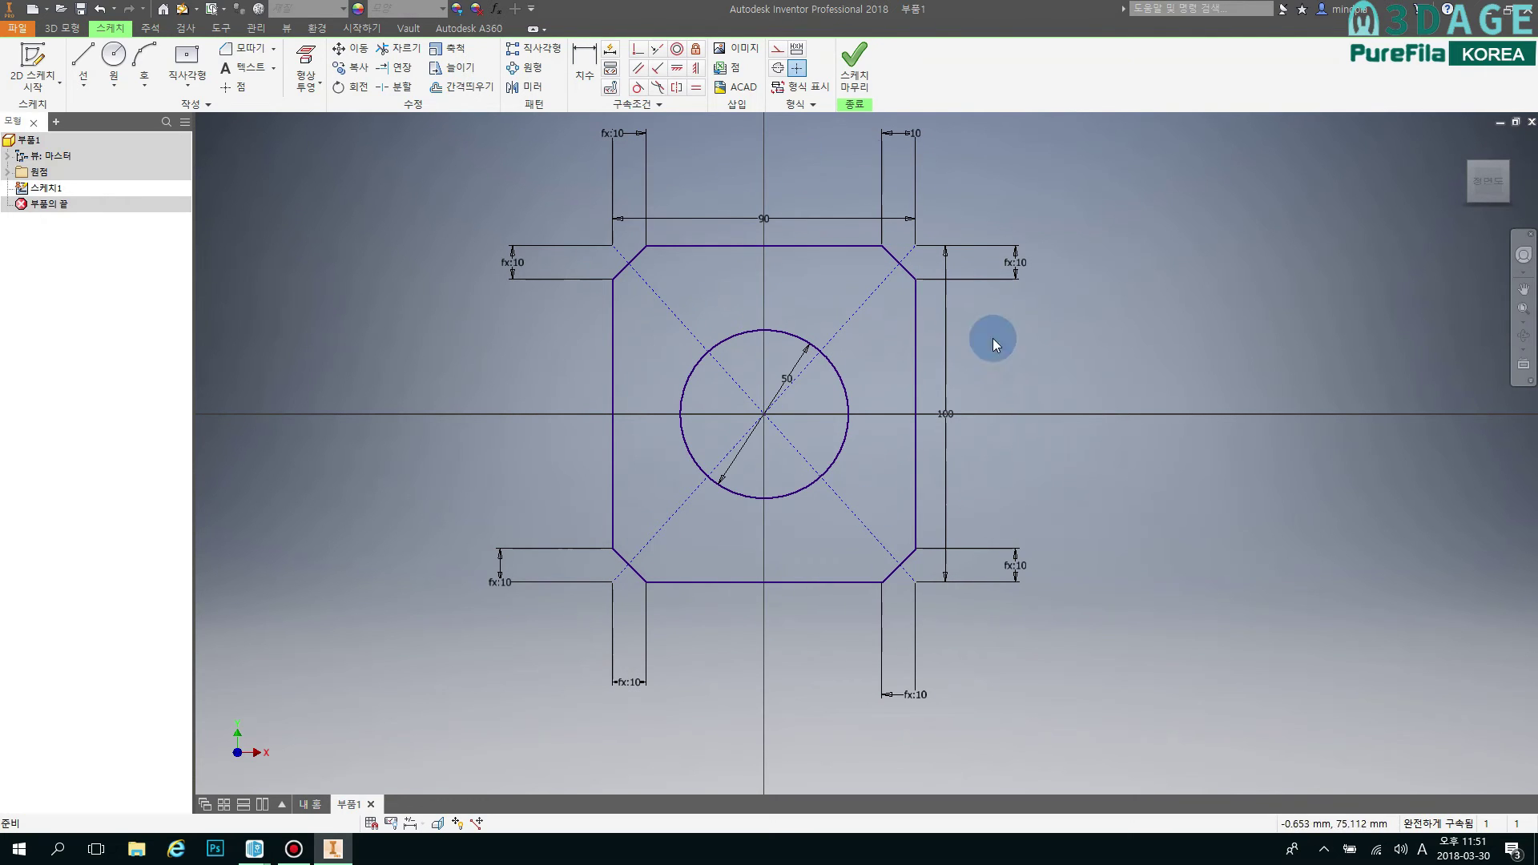
Restore the plate's horizontal width dimension to 100 mm and leave the dimension deselected.
double_click(767, 216)
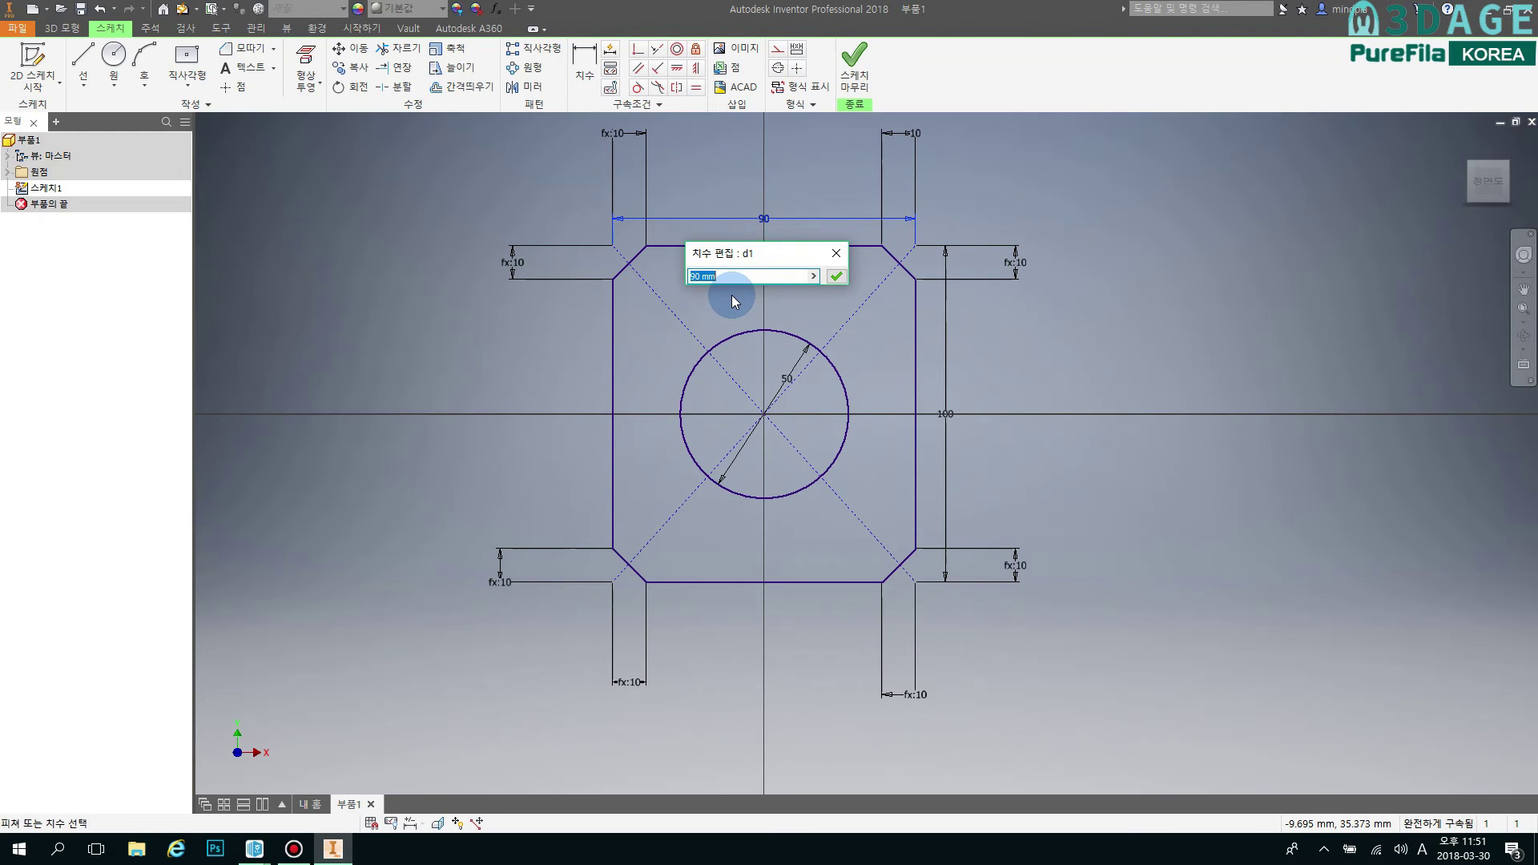
text(100)
key(Return)
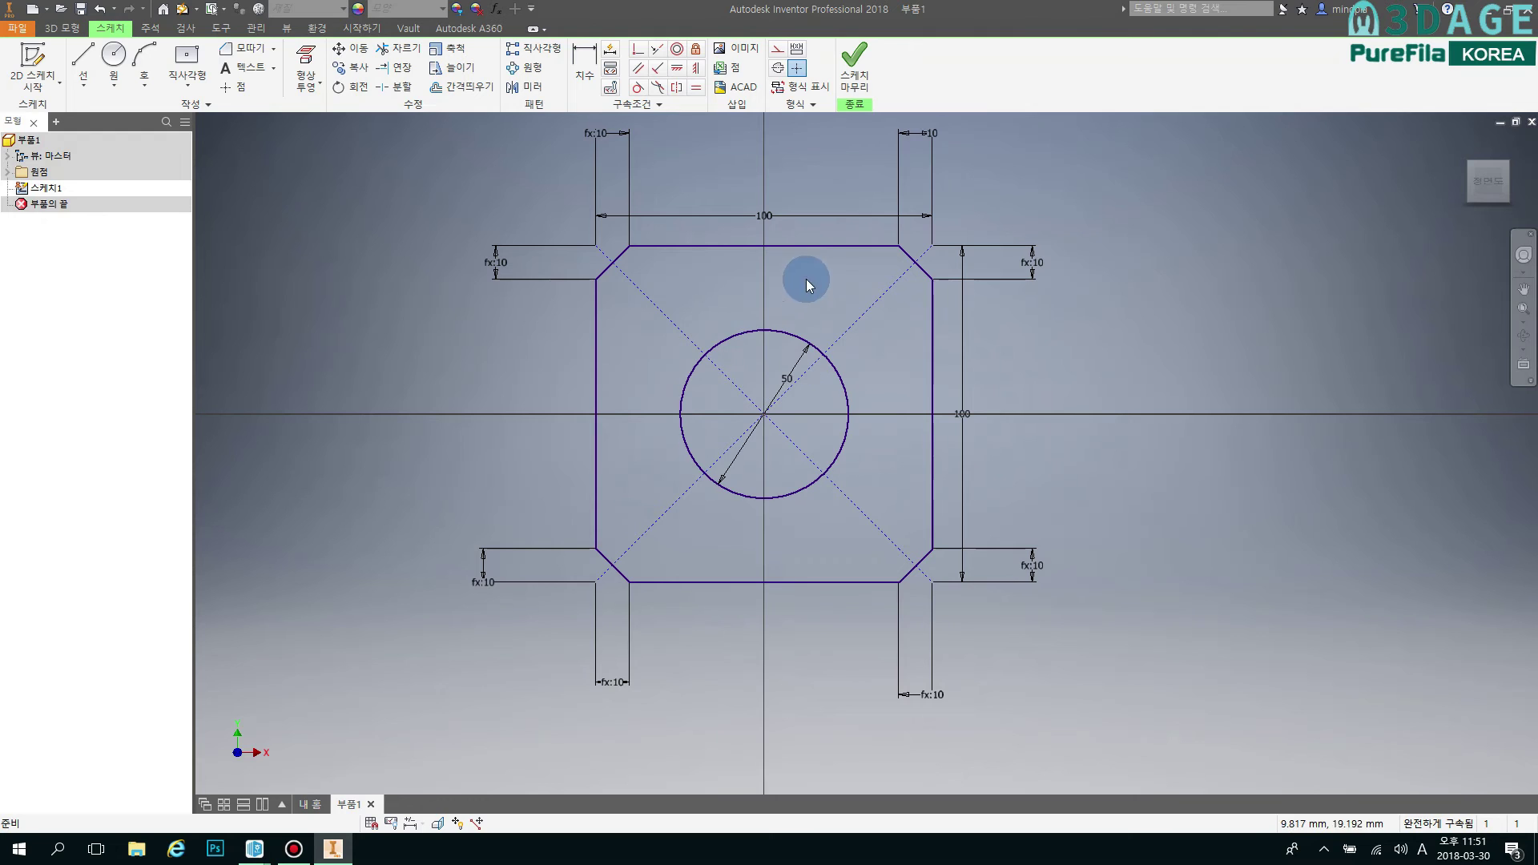
click(1020, 245)
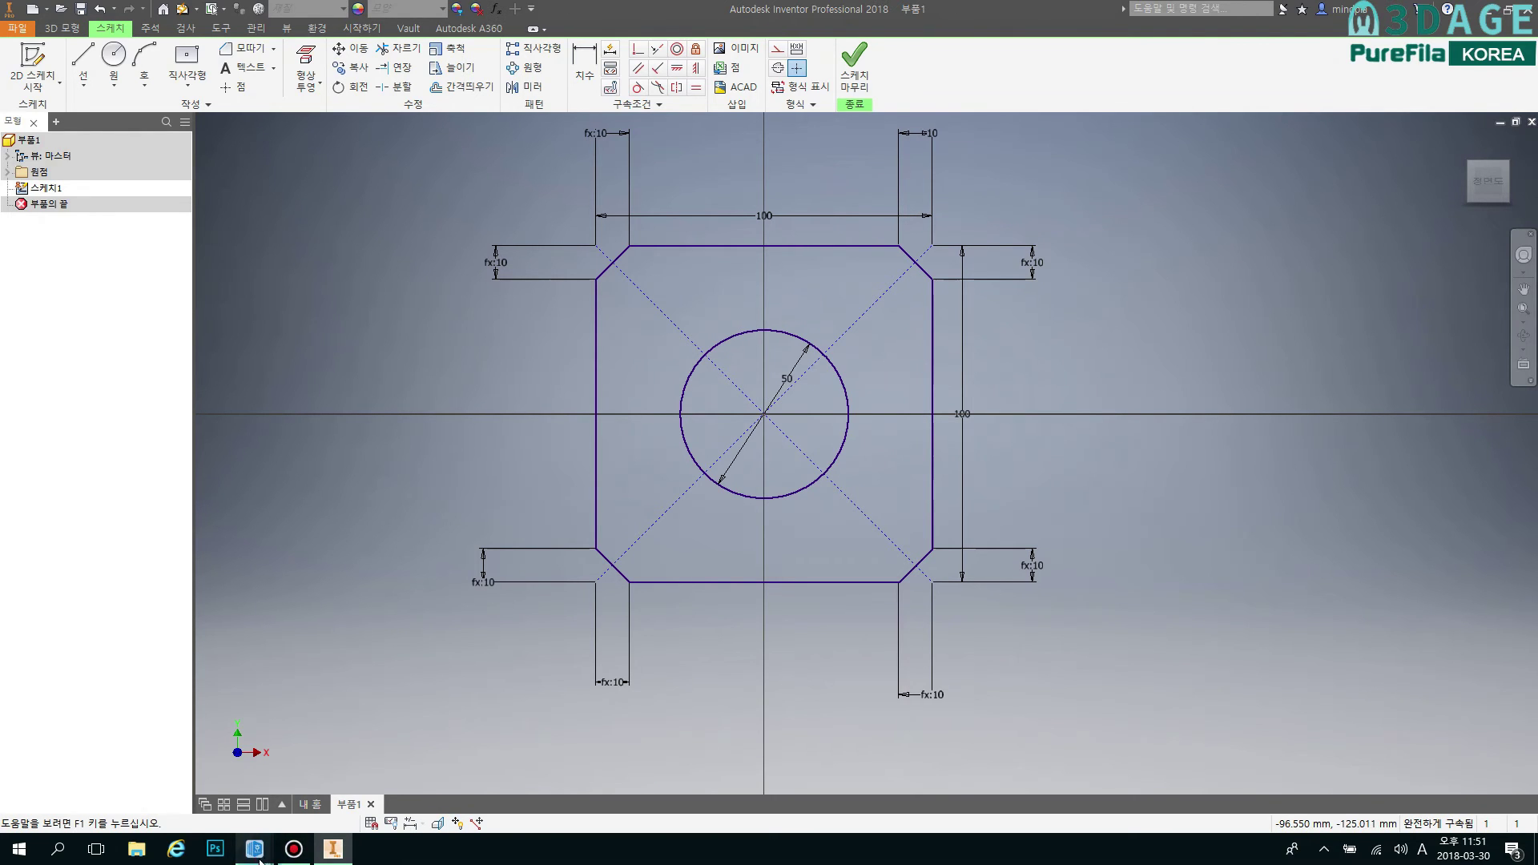
Check the reference drawing beside the sketch once more, return to Inventor and finish the sketch.
mouse_move(258, 850)
click(308, 810)
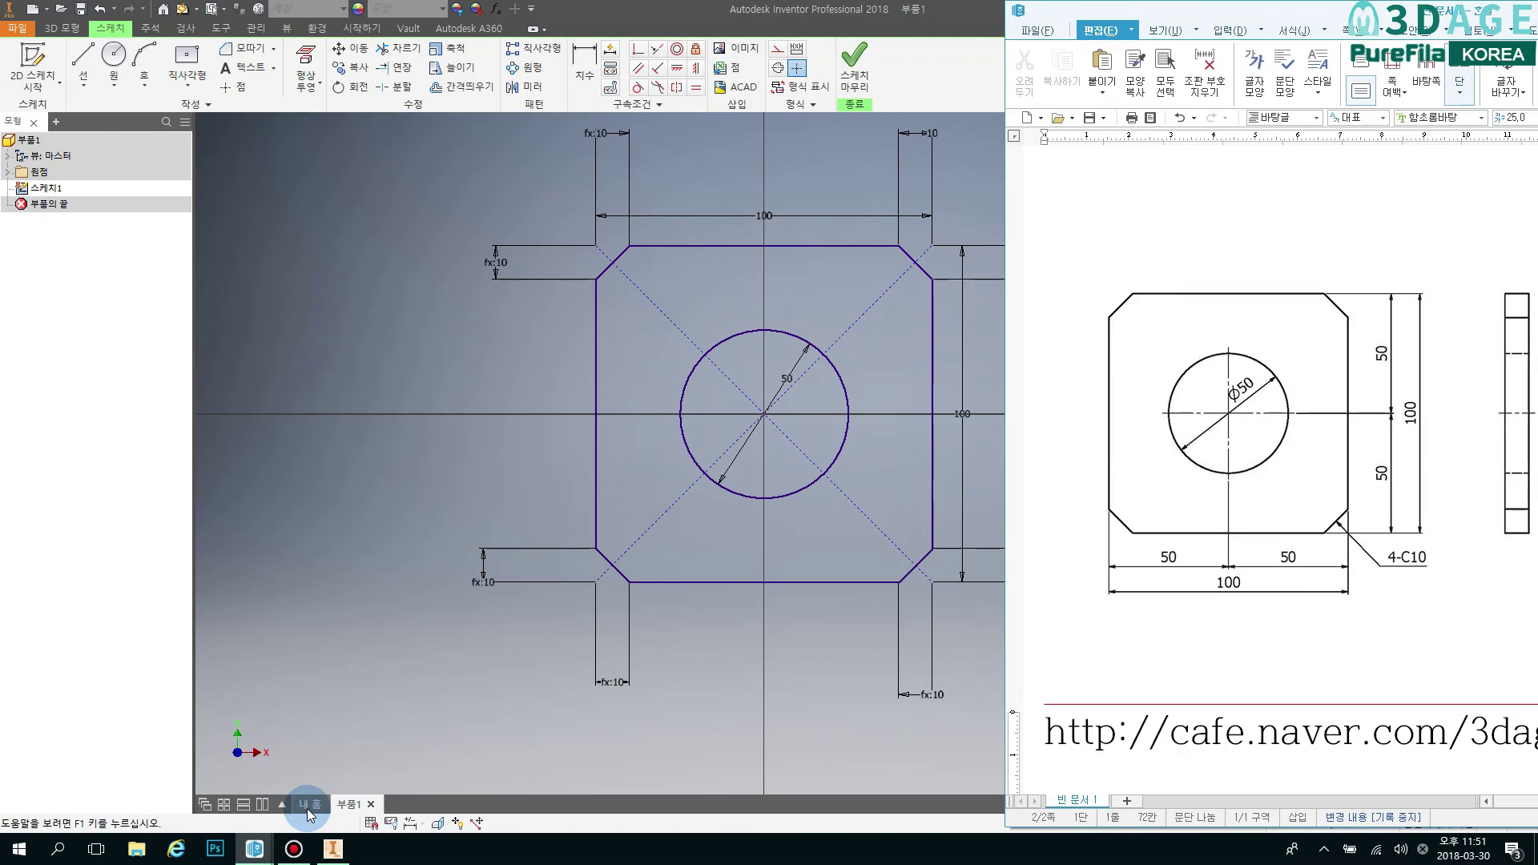
click(944, 72)
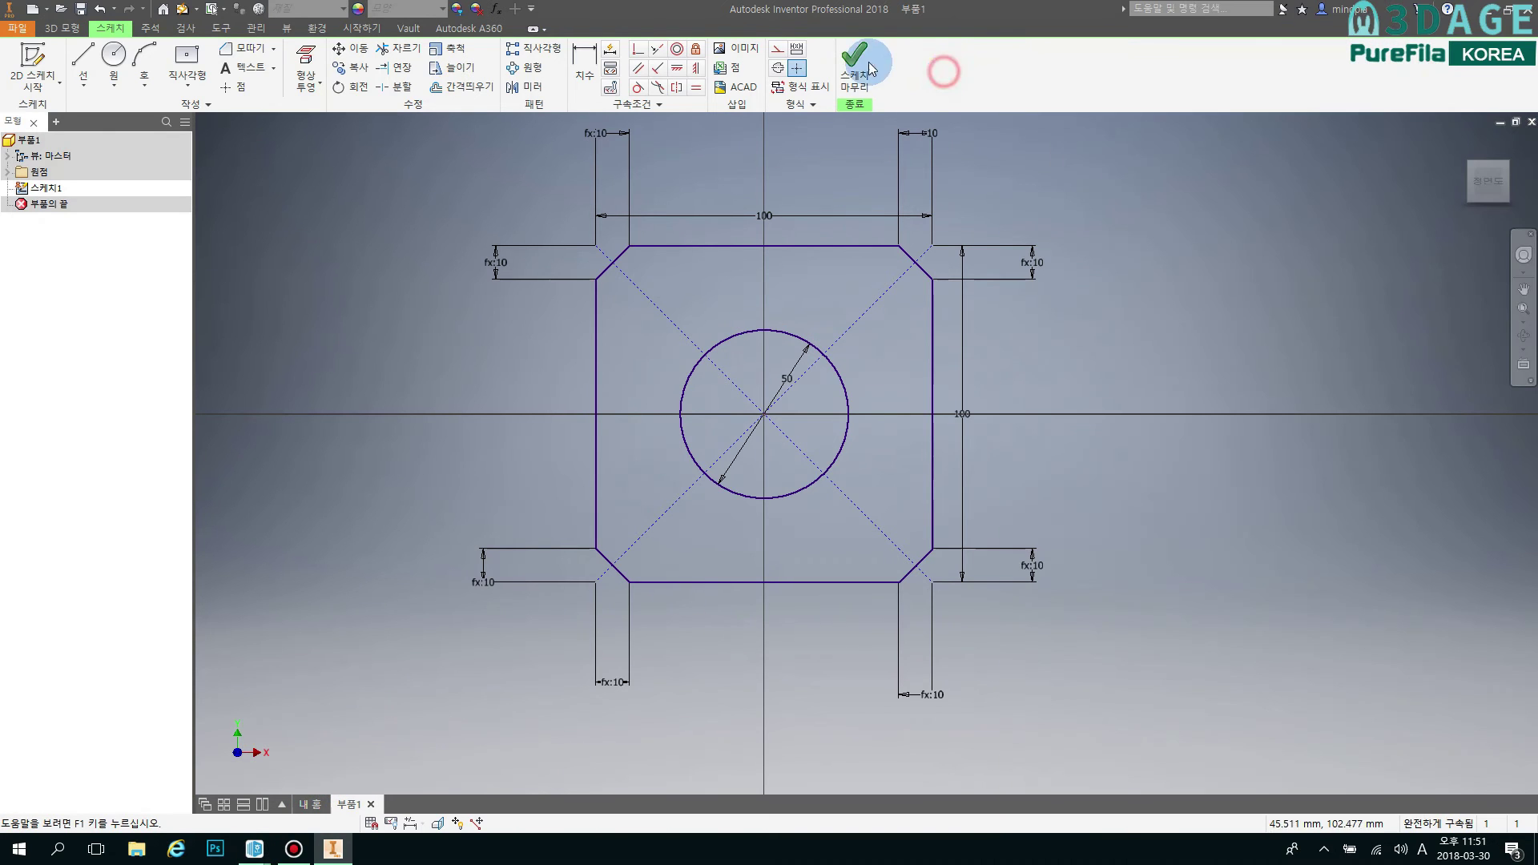
click(862, 80)
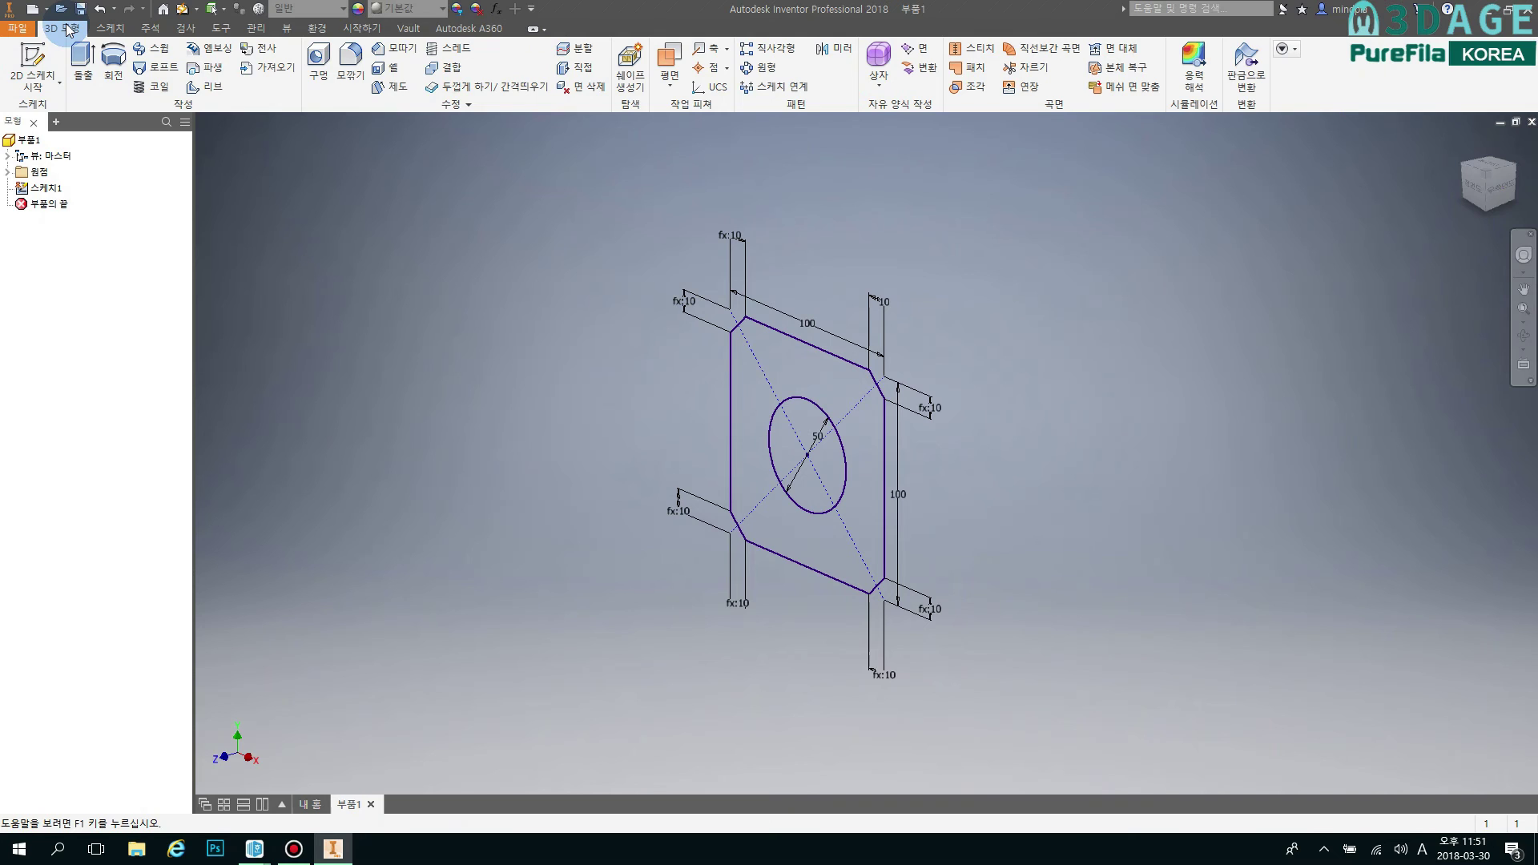
middle_drag(864, 328, 834, 293)
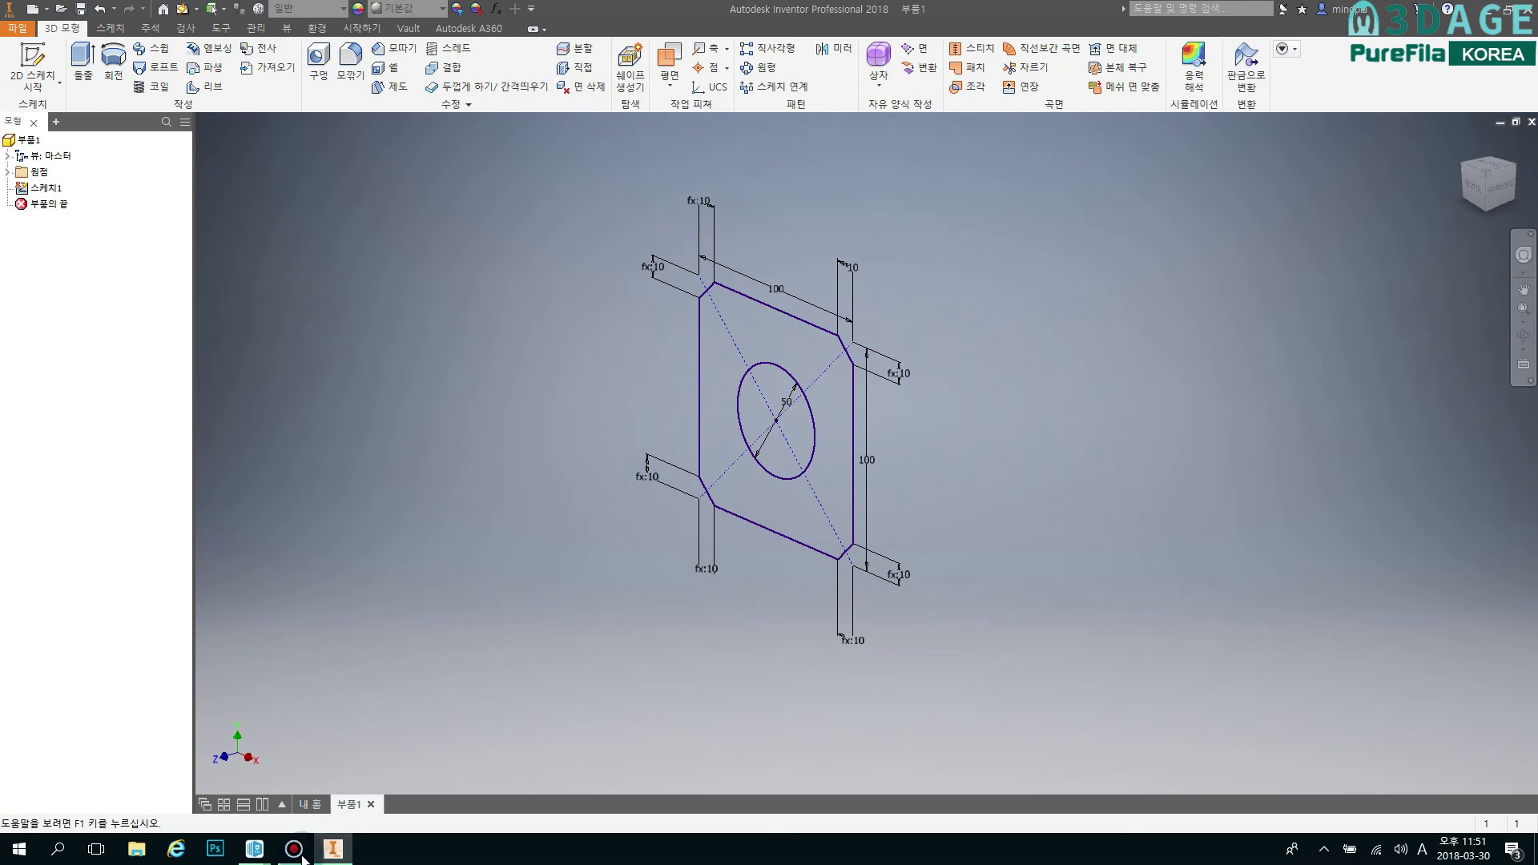
Switch to the document with the reference drawing, mark the plate's thickness as 10 in the side view, clear the markings and return to Inventor.
mouse_move(255, 849)
click(335, 793)
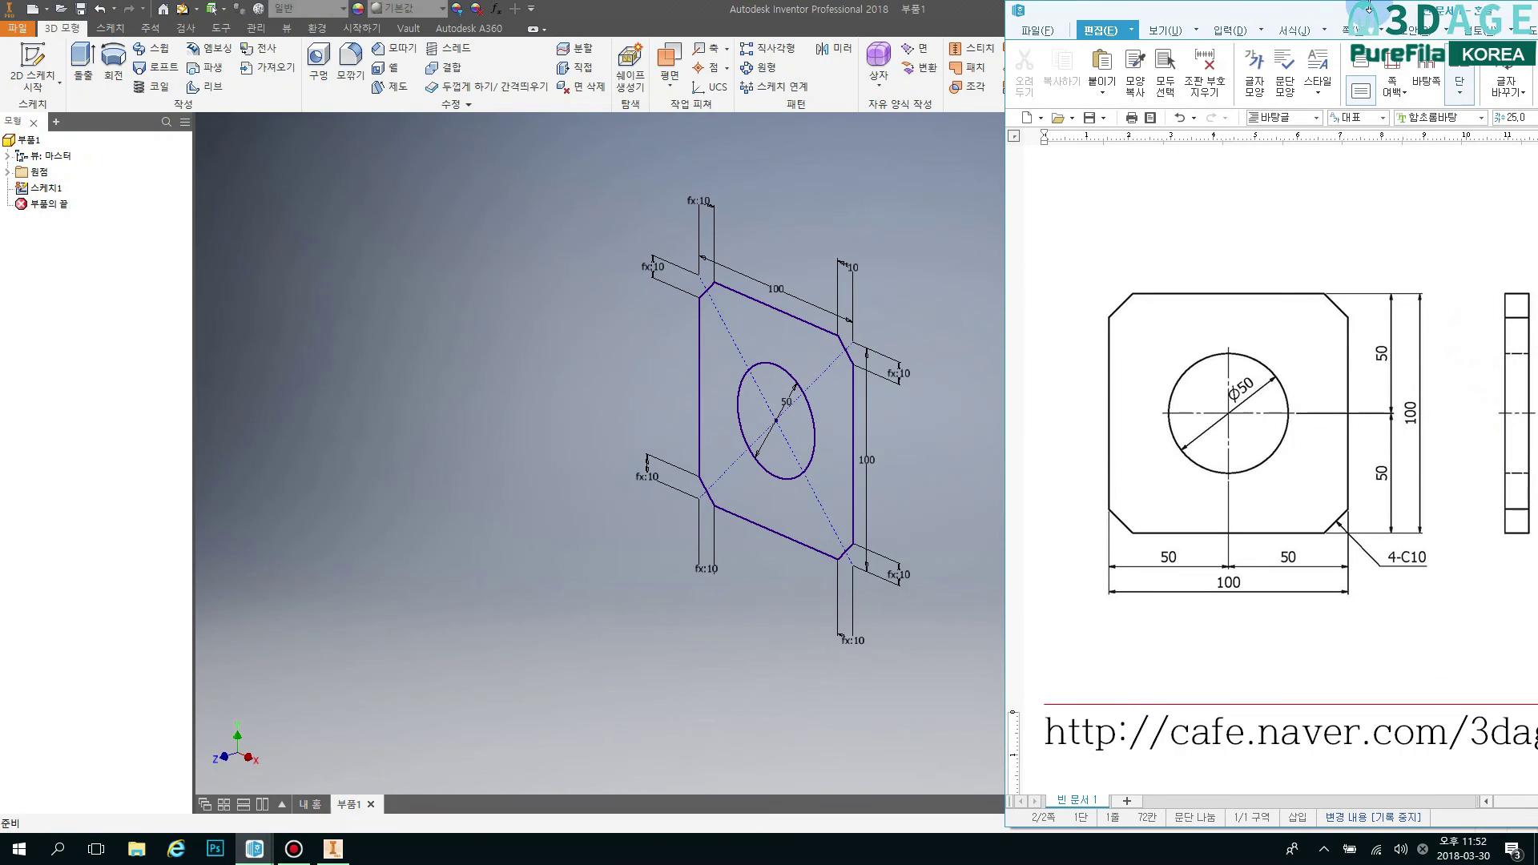
drag(1378, 14, 560, 114)
click(935, 538)
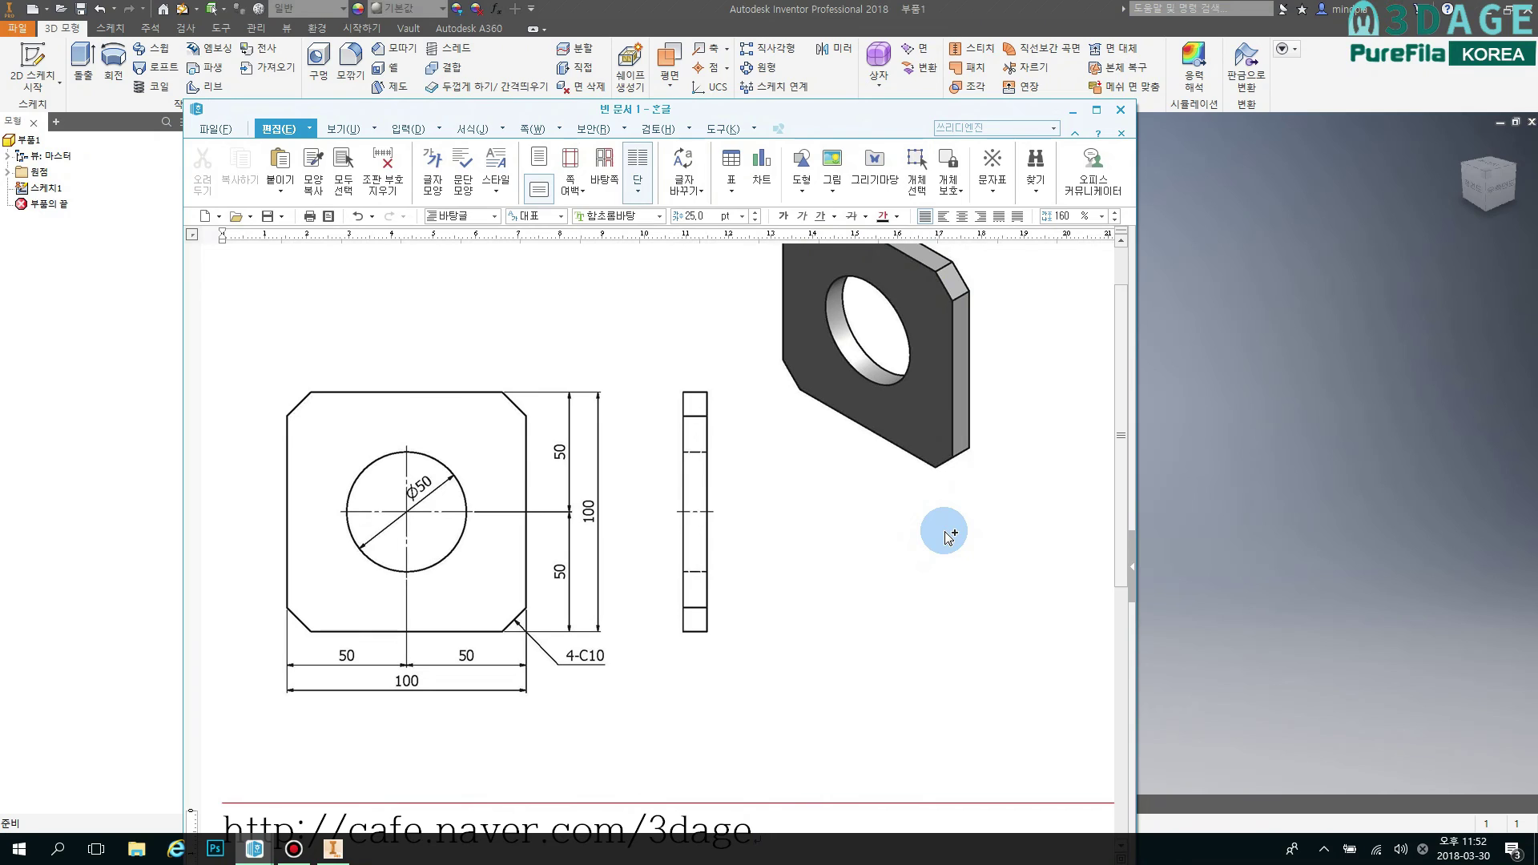
key(ctrl+alt+d)
mouse_move(955, 524)
mouse_down()
mouse_move(873, 180)
mouse_move(917, 448)
mouse_up()
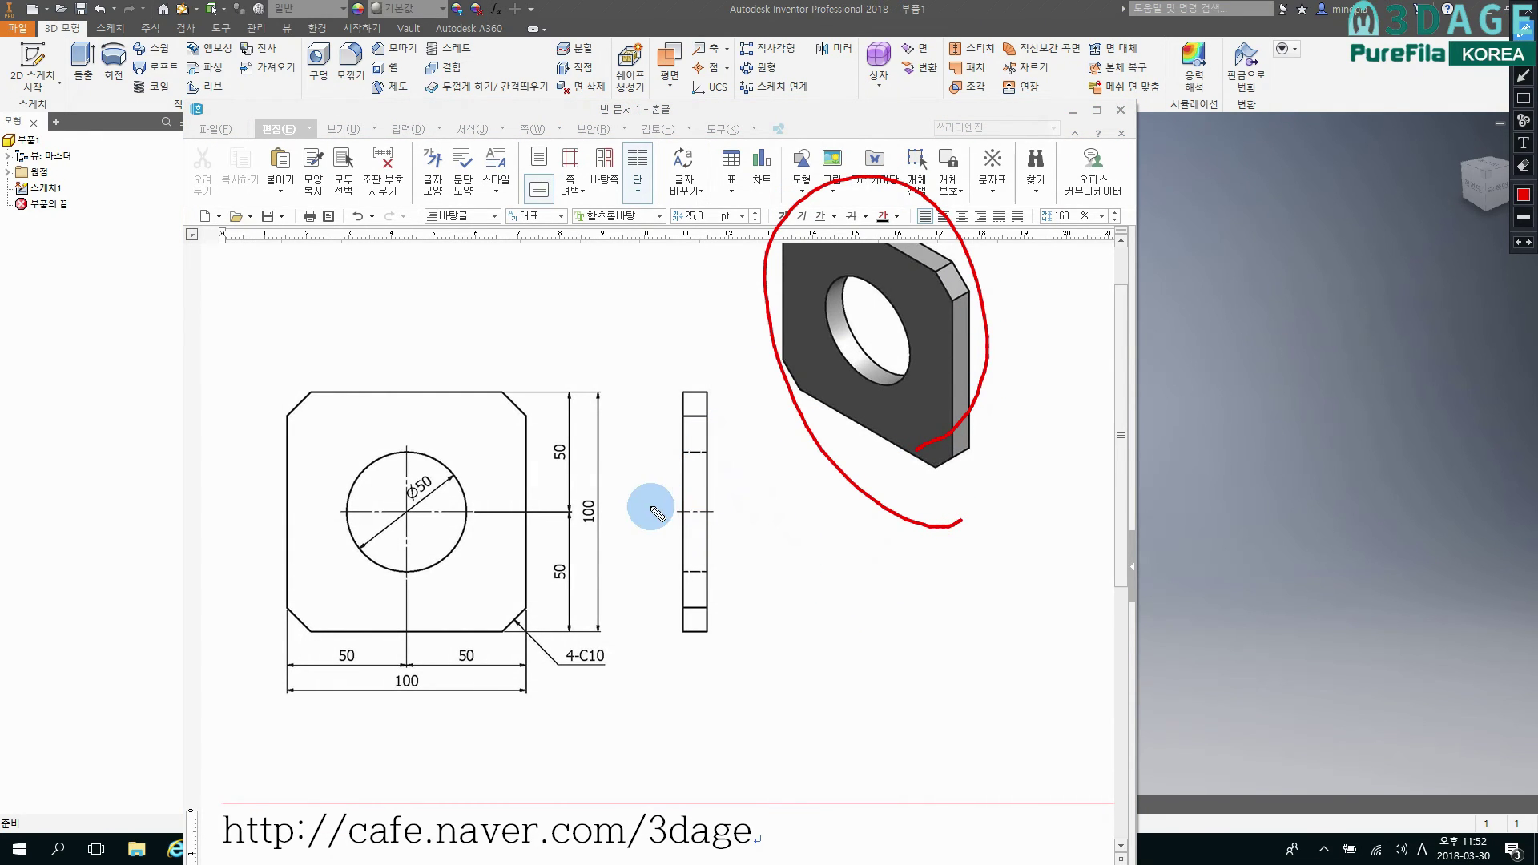
mouse_move(682, 362)
mouse_down()
mouse_move(687, 393)
mouse_move(705, 369)
mouse_move(705, 391)
mouse_up()
mouse_move(979, 331)
mouse_down()
mouse_move(949, 346)
mouse_move(976, 336)
mouse_move(974, 355)
mouse_up()
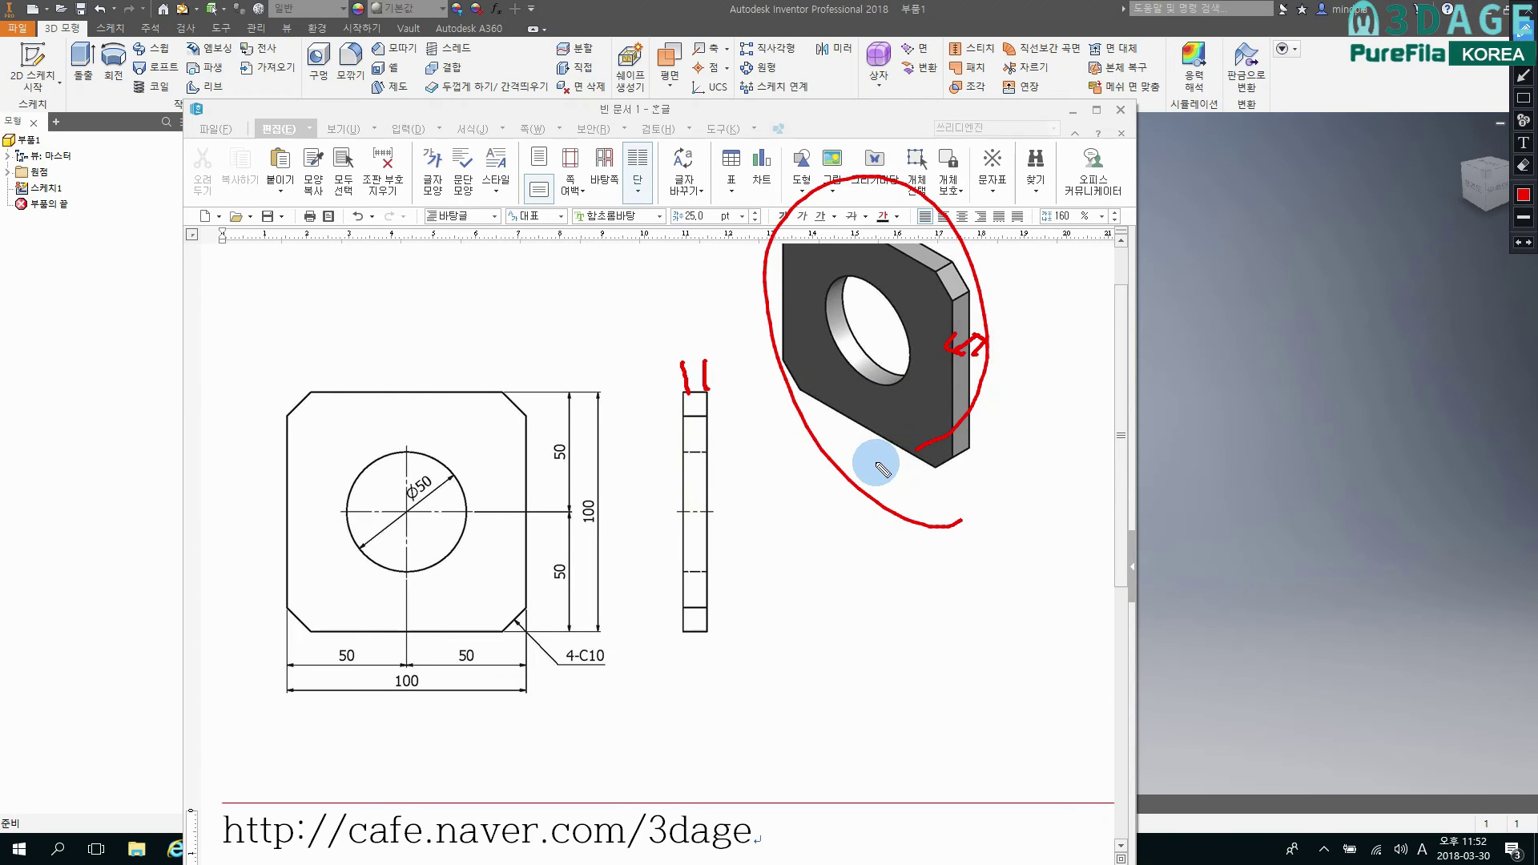
drag(689, 372, 706, 373)
mouse_move(671, 314)
mouse_down()
mouse_move(674, 339)
mouse_move(686, 321)
mouse_up()
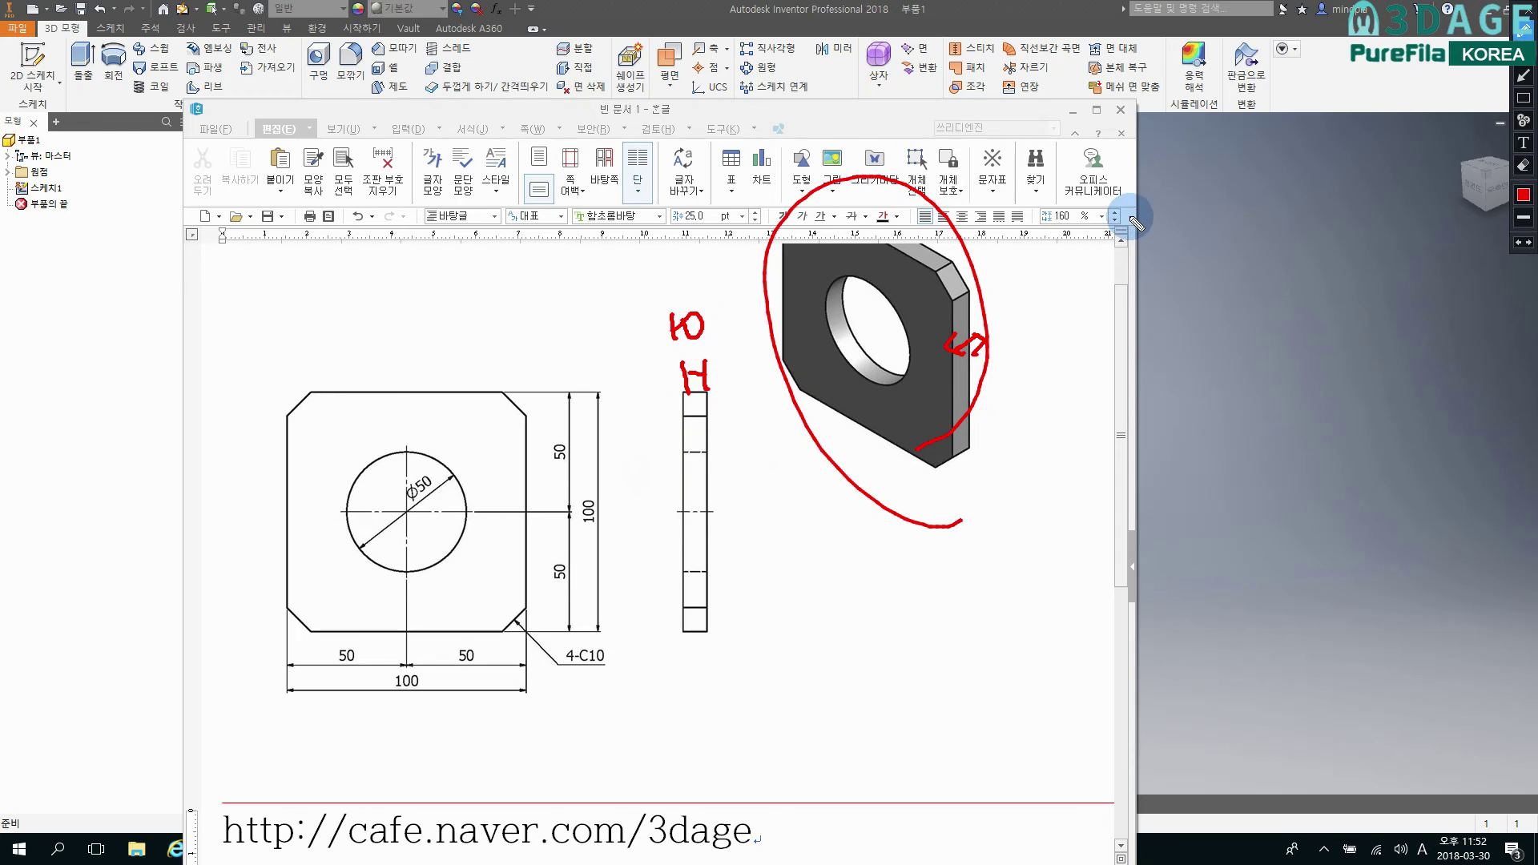
key(Escape)
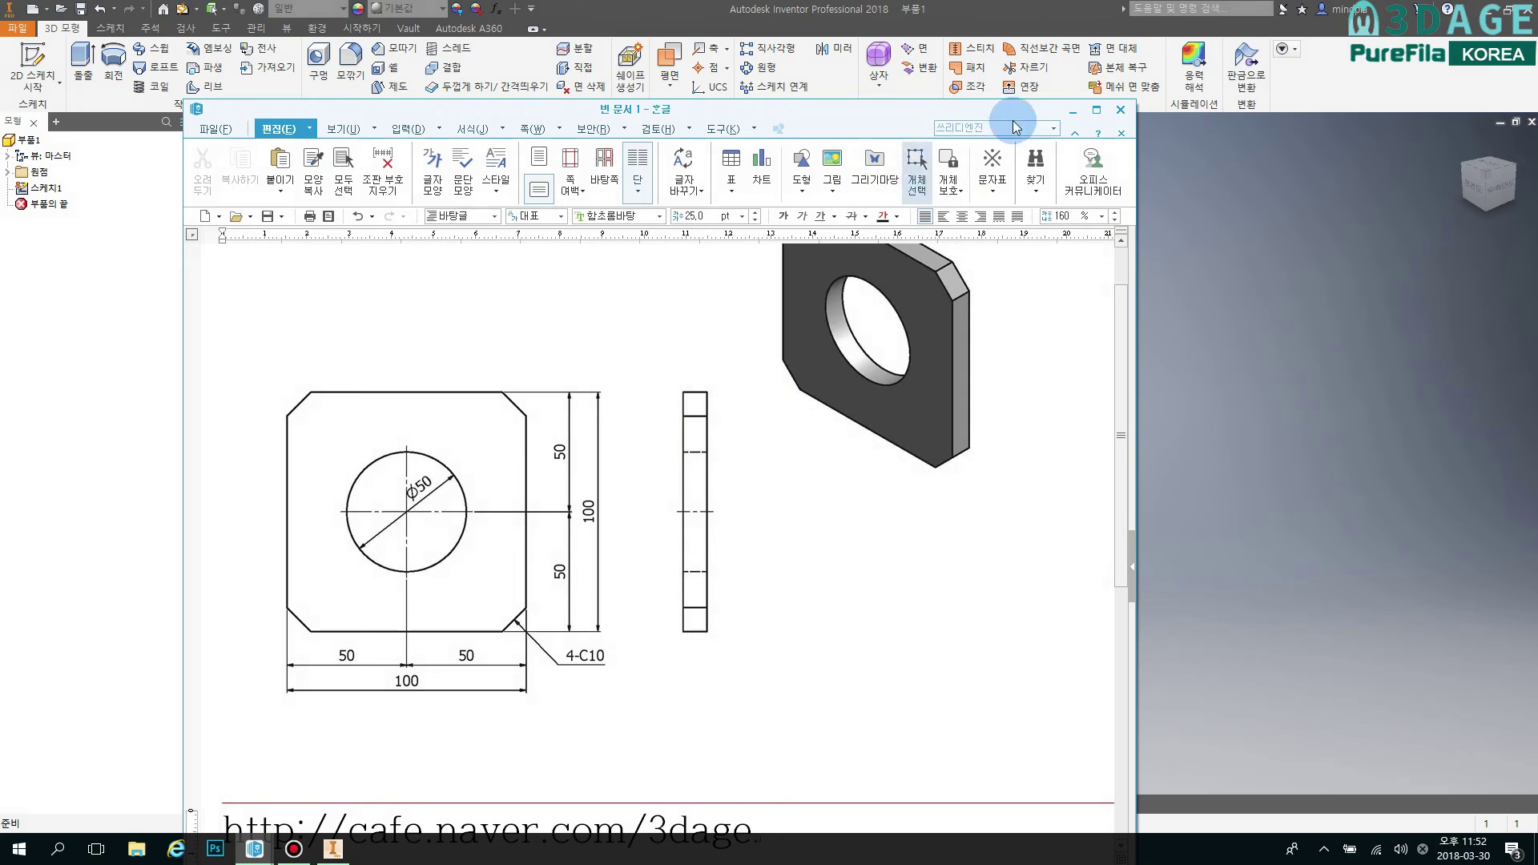
click(1073, 113)
Start an Extrude of the sketch region between the chamfered outline and the centre circle.
mouse_move(745, 388)
shift+middle_down()
mouse_move(645, 385)
mouse_move(878, 371)
shift+middle_up()
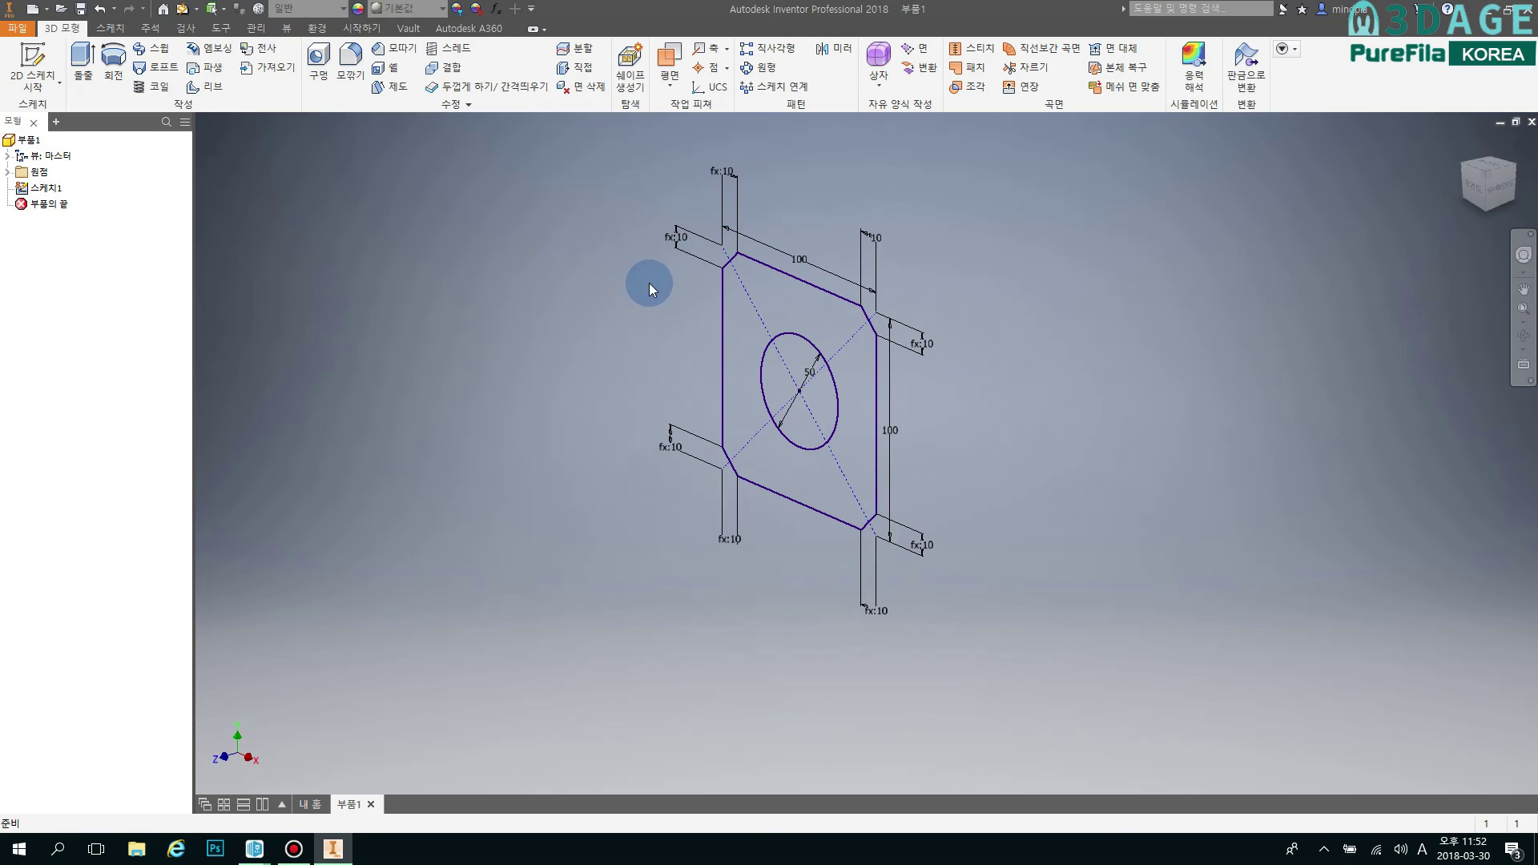
click(82, 69)
click(1129, 304)
drag(1131, 310, 1163, 199)
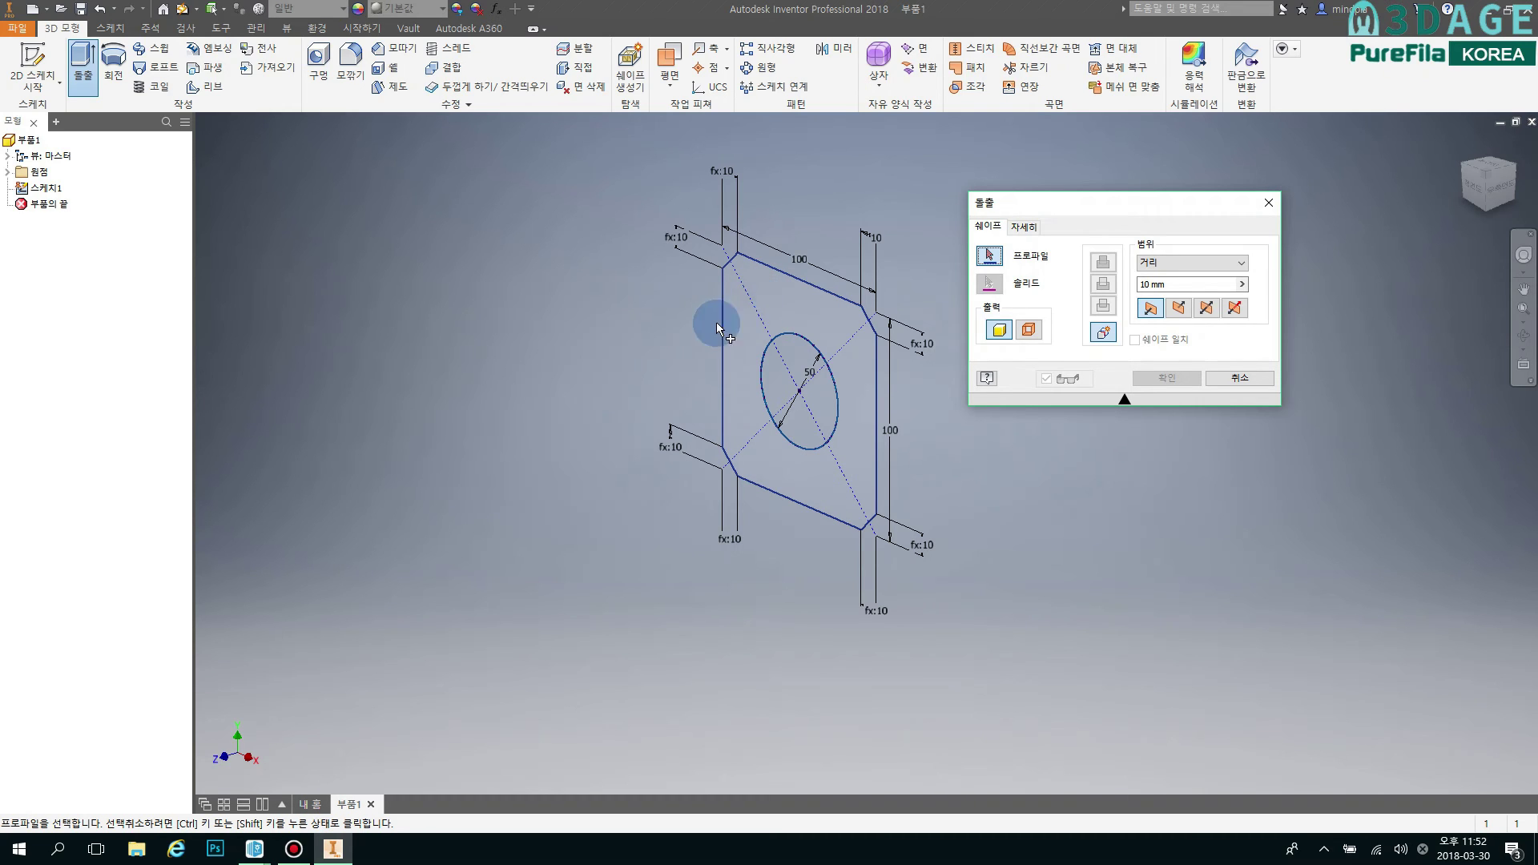
click(757, 292)
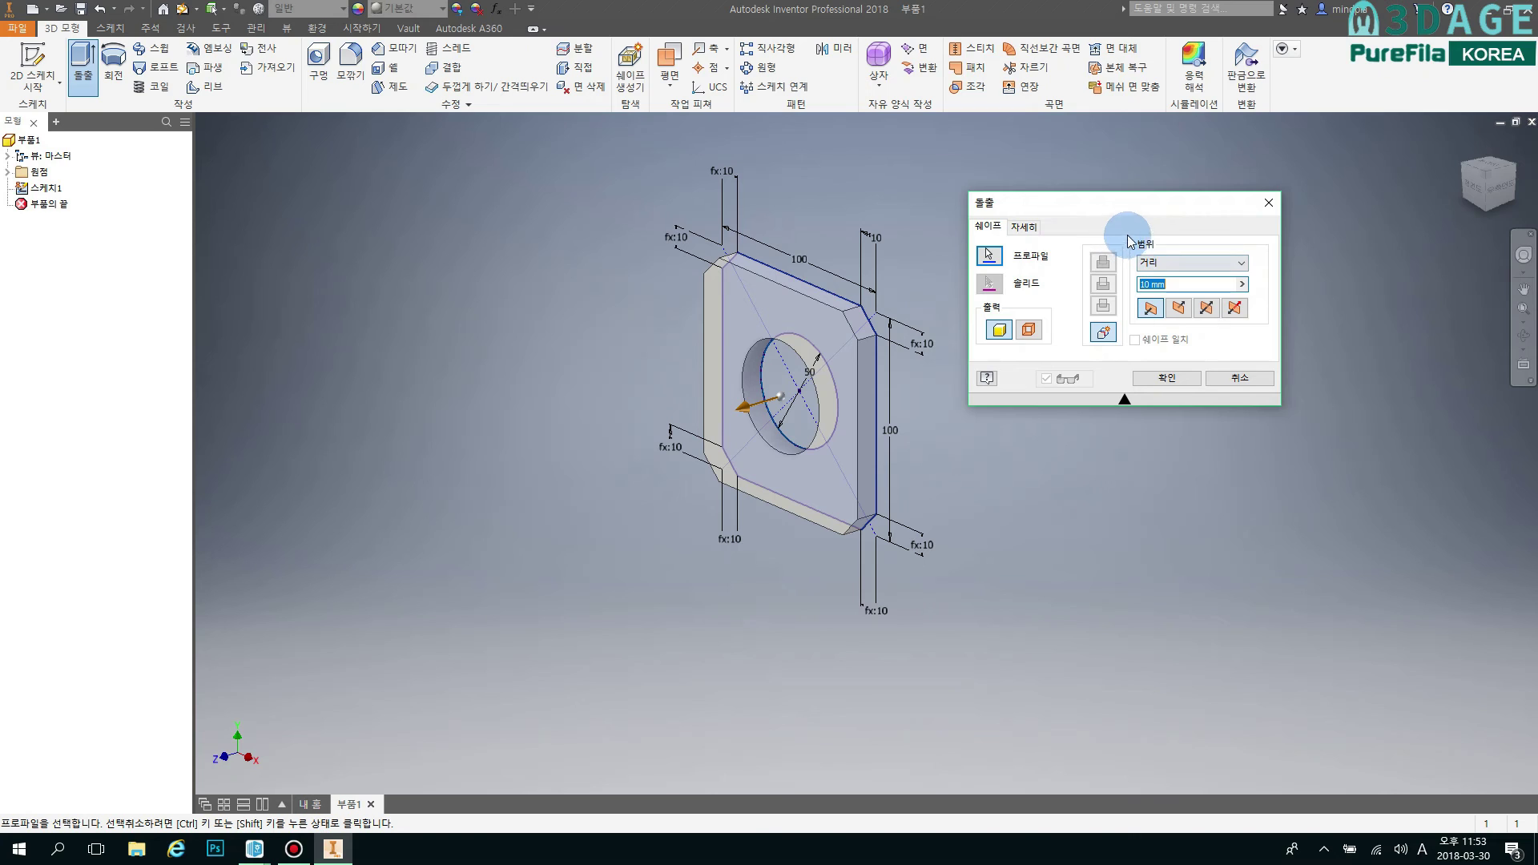
Review the extent types available for the extrusion and keep the Distance type.
click(1184, 262)
click(1184, 261)
click(1182, 264)
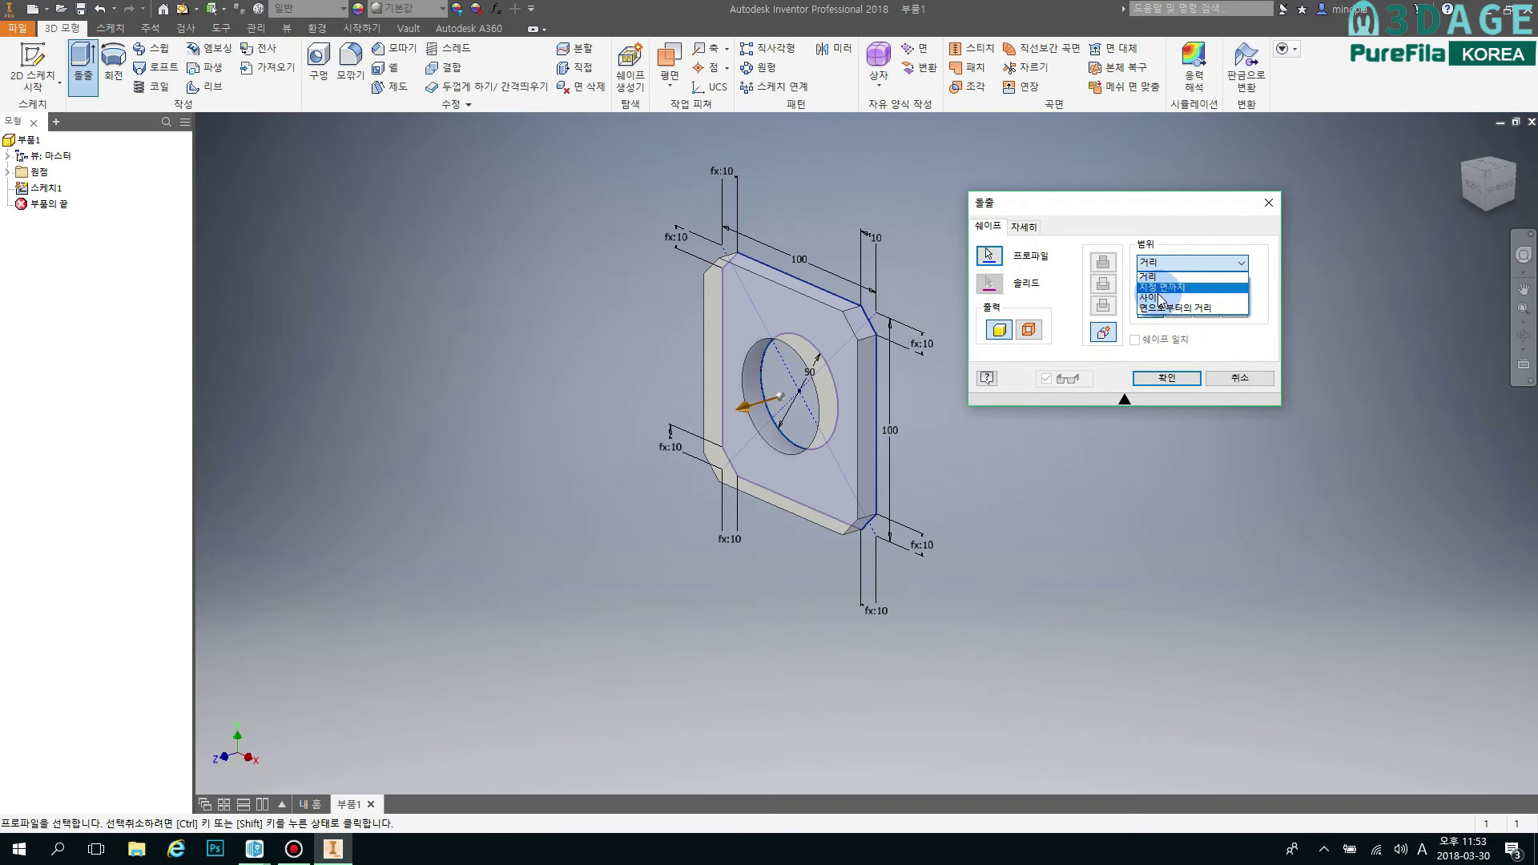
click(1178, 261)
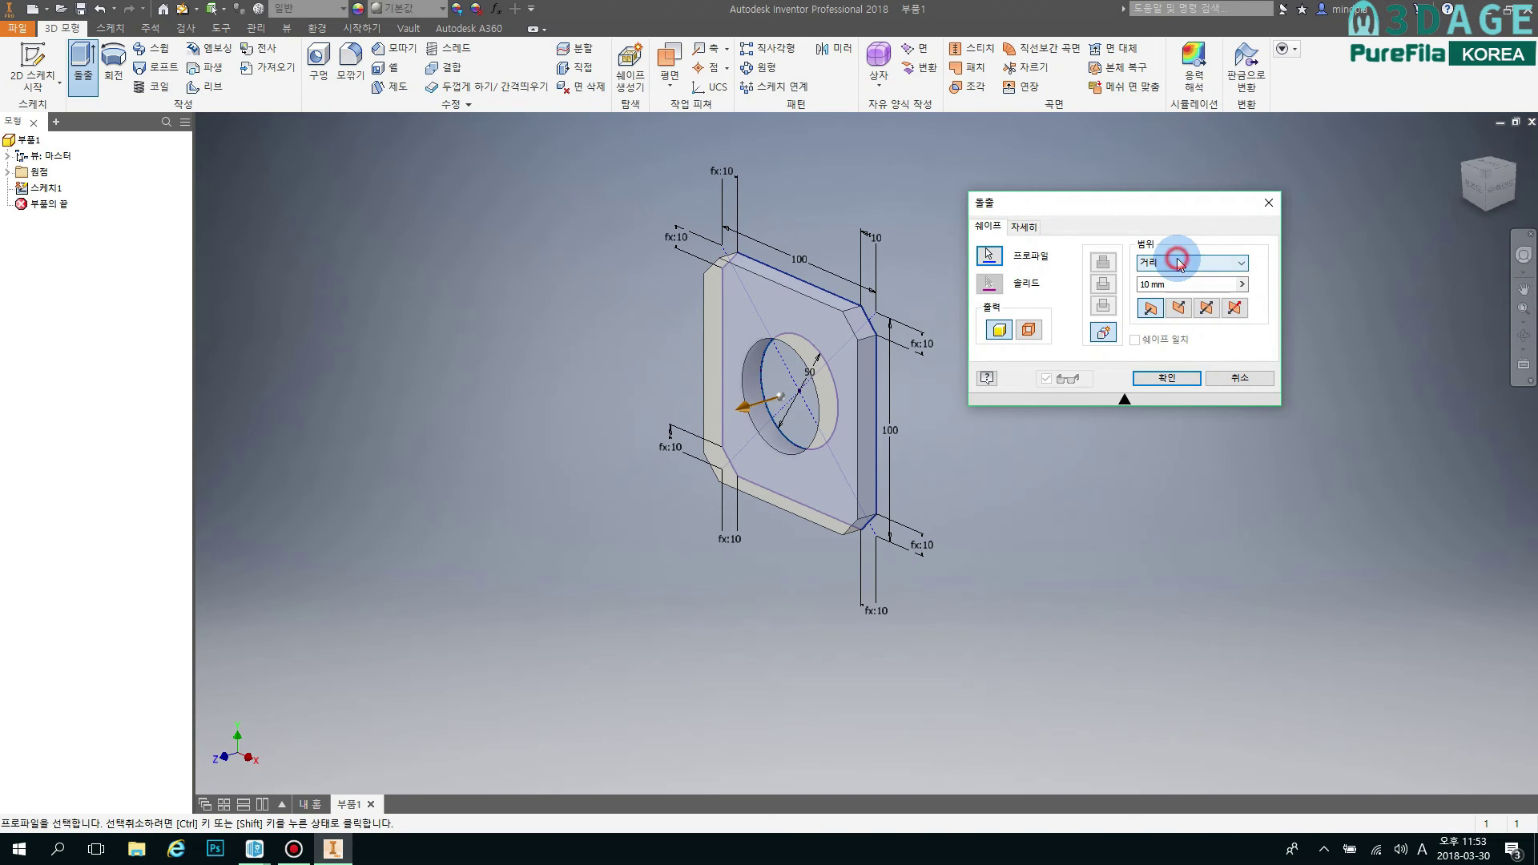
click(1172, 269)
click(1164, 267)
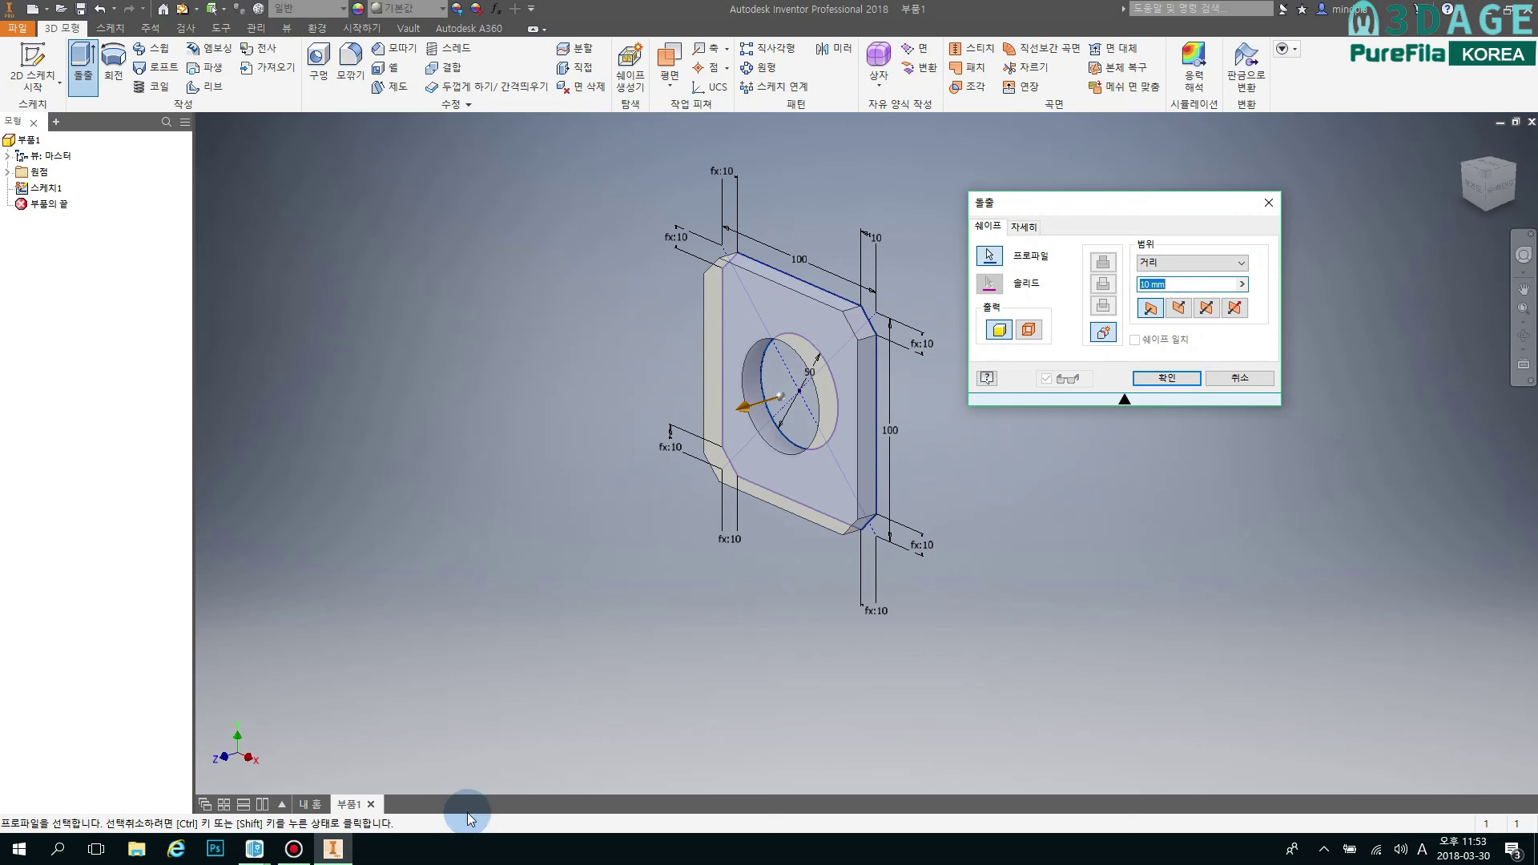
Check the side view in the reference drawing and return to the extrusion's distance value in Inventor.
mouse_move(254, 849)
click(309, 773)
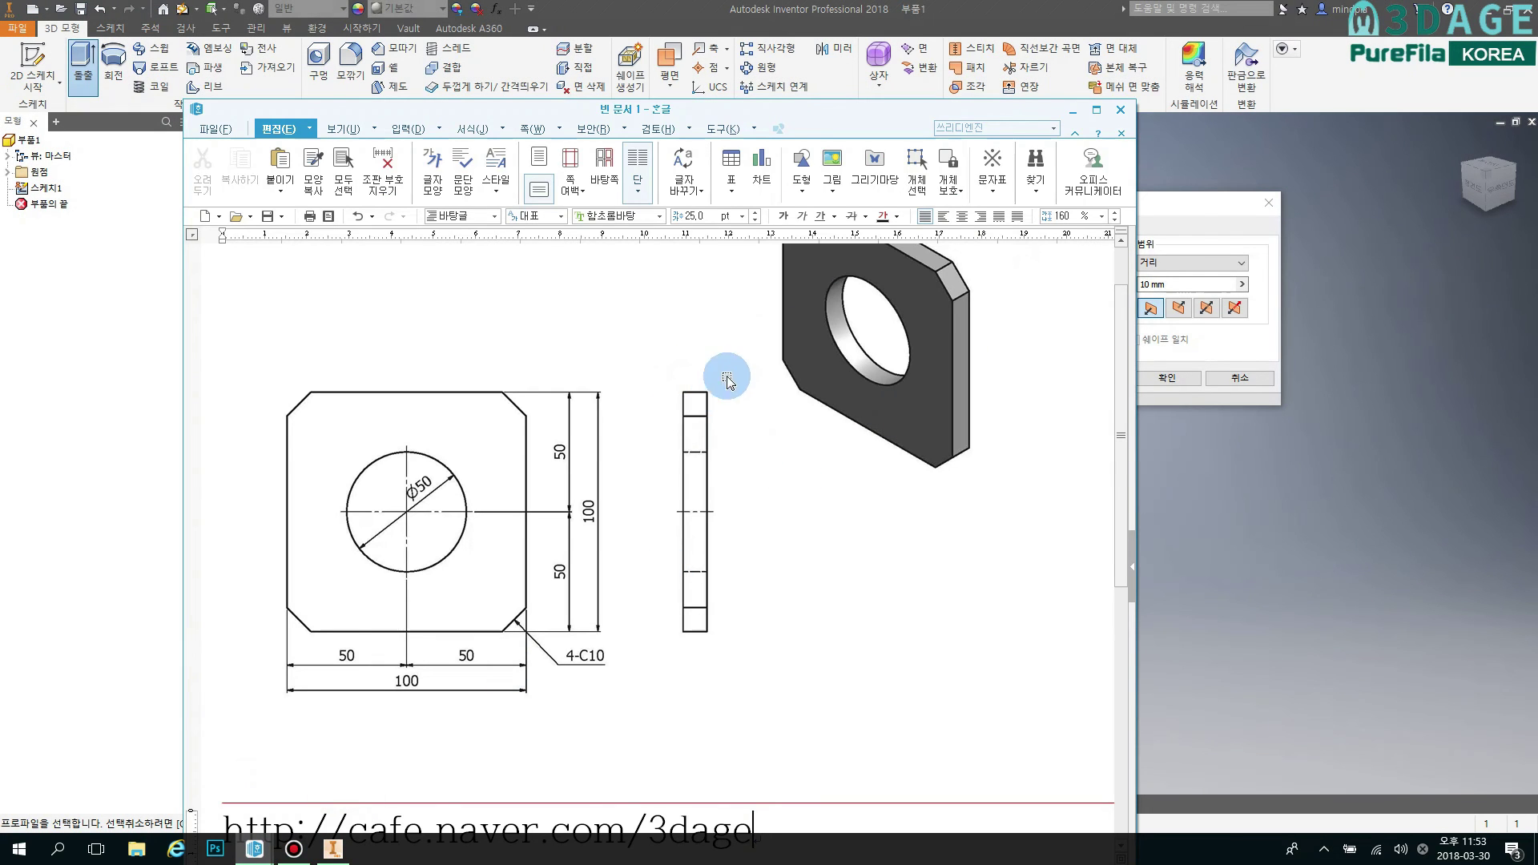
click(1077, 115)
click(1180, 285)
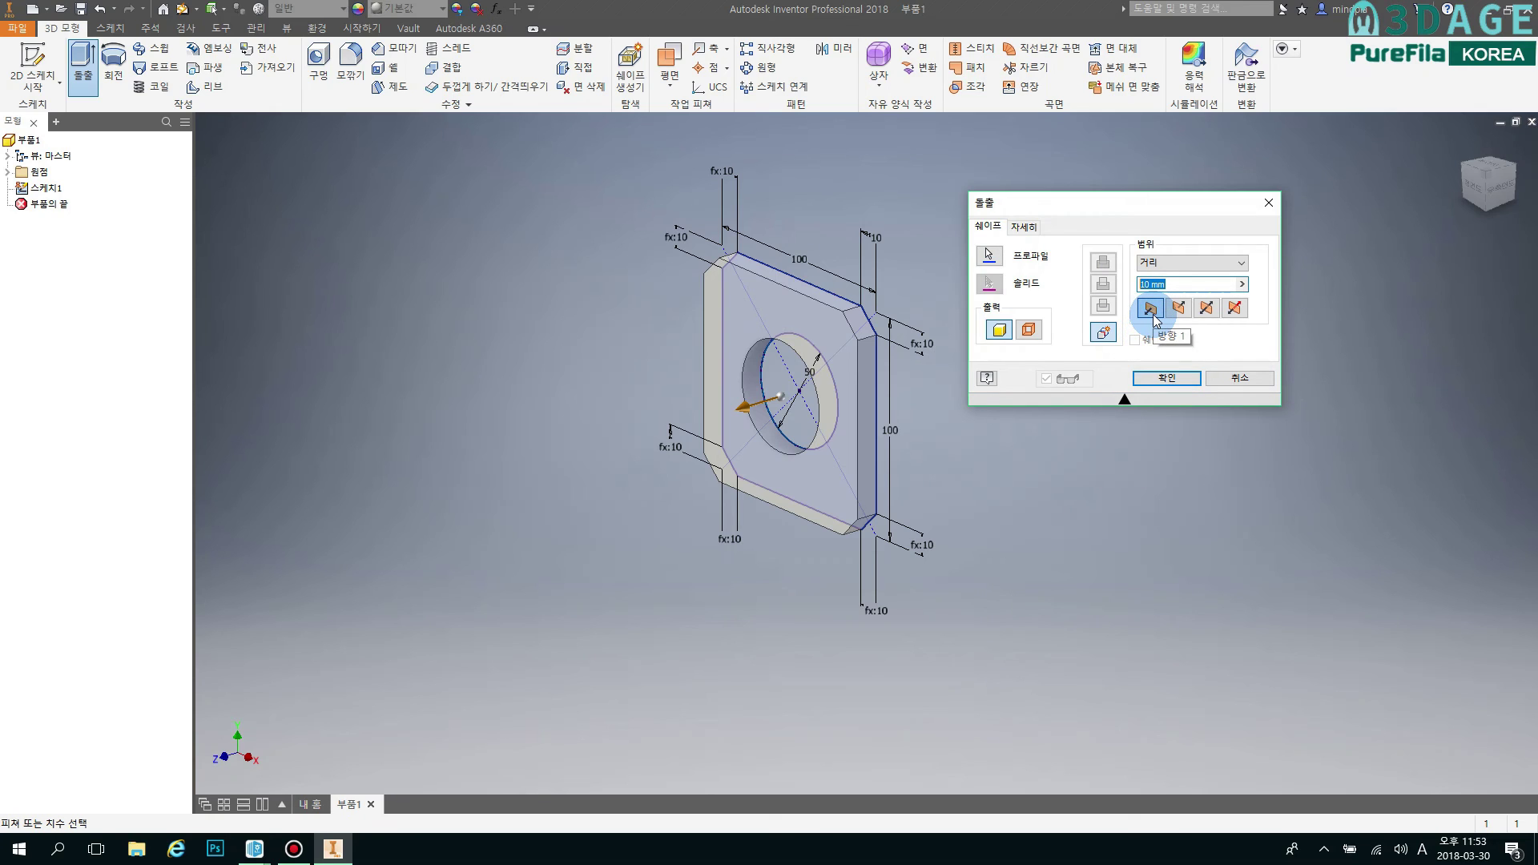
Preview the extrusion in direction 1, direction 2, symmetric and asymmetric modes to compare how the plate thickens.
click(1184, 310)
click(1206, 309)
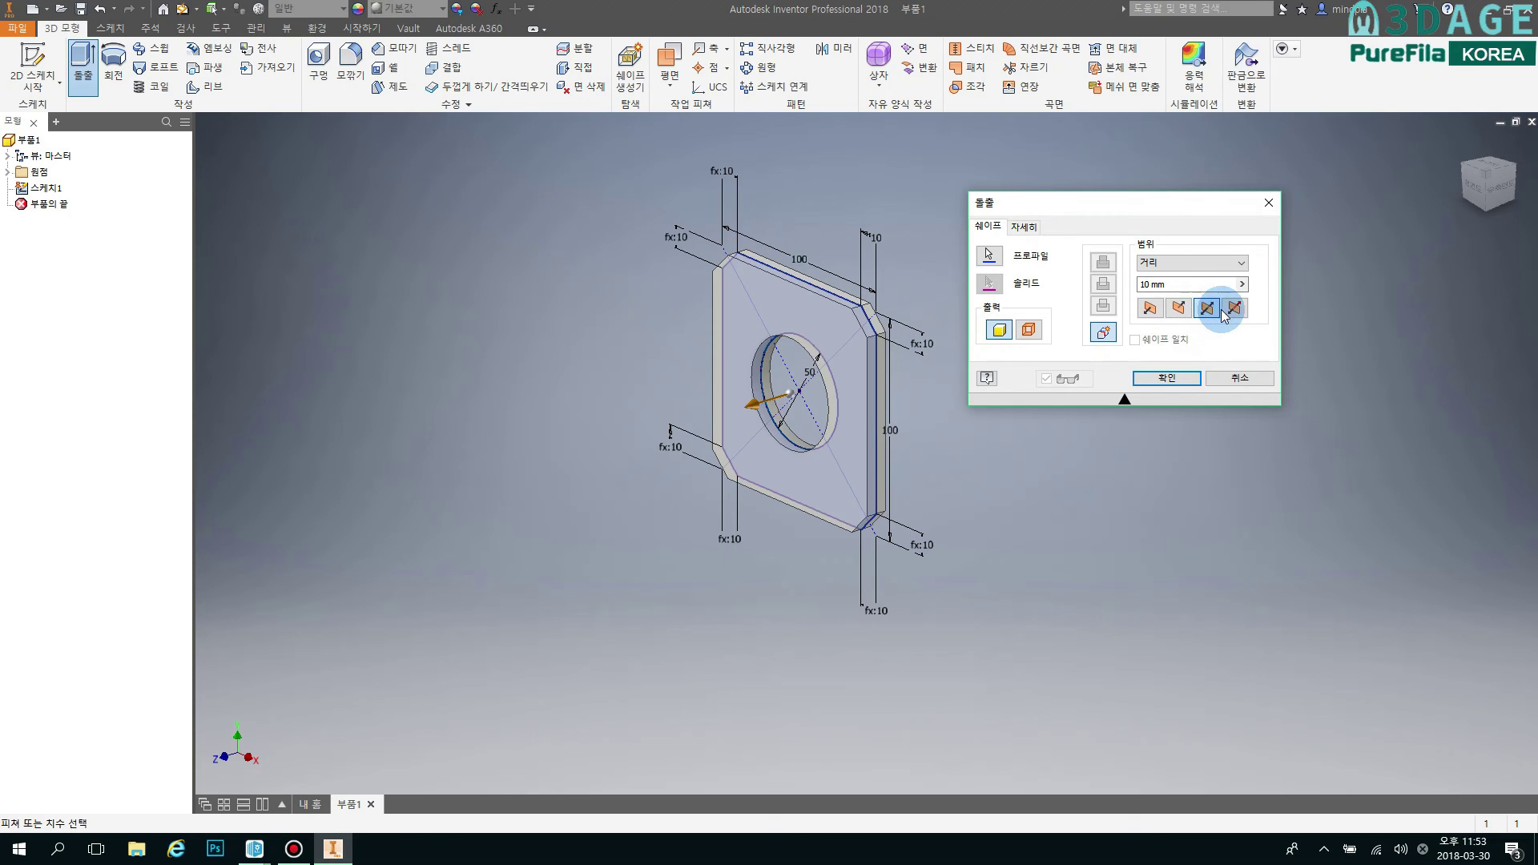
click(1240, 311)
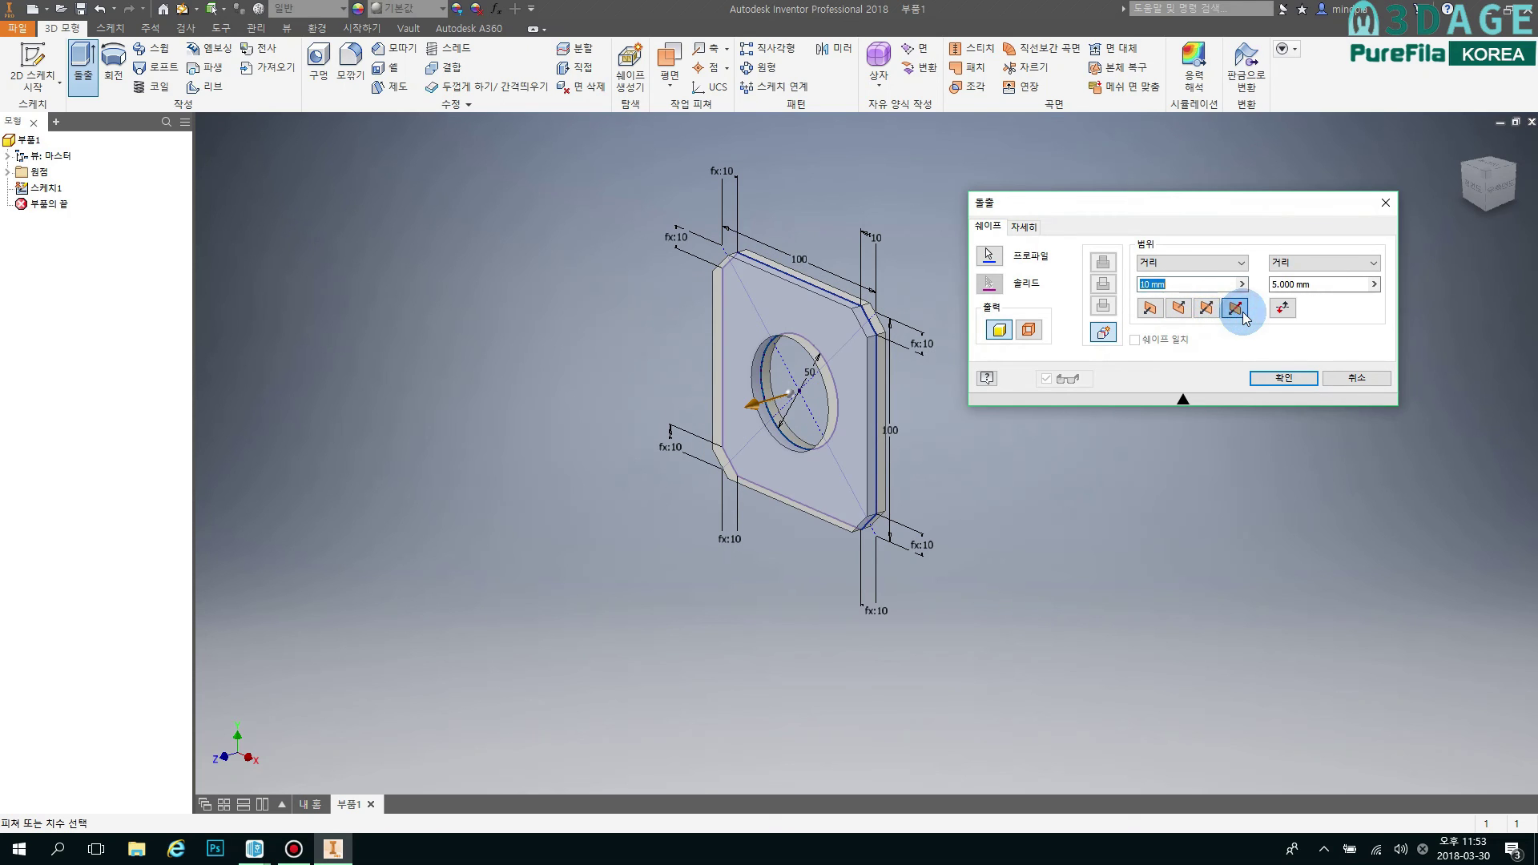
click(1150, 311)
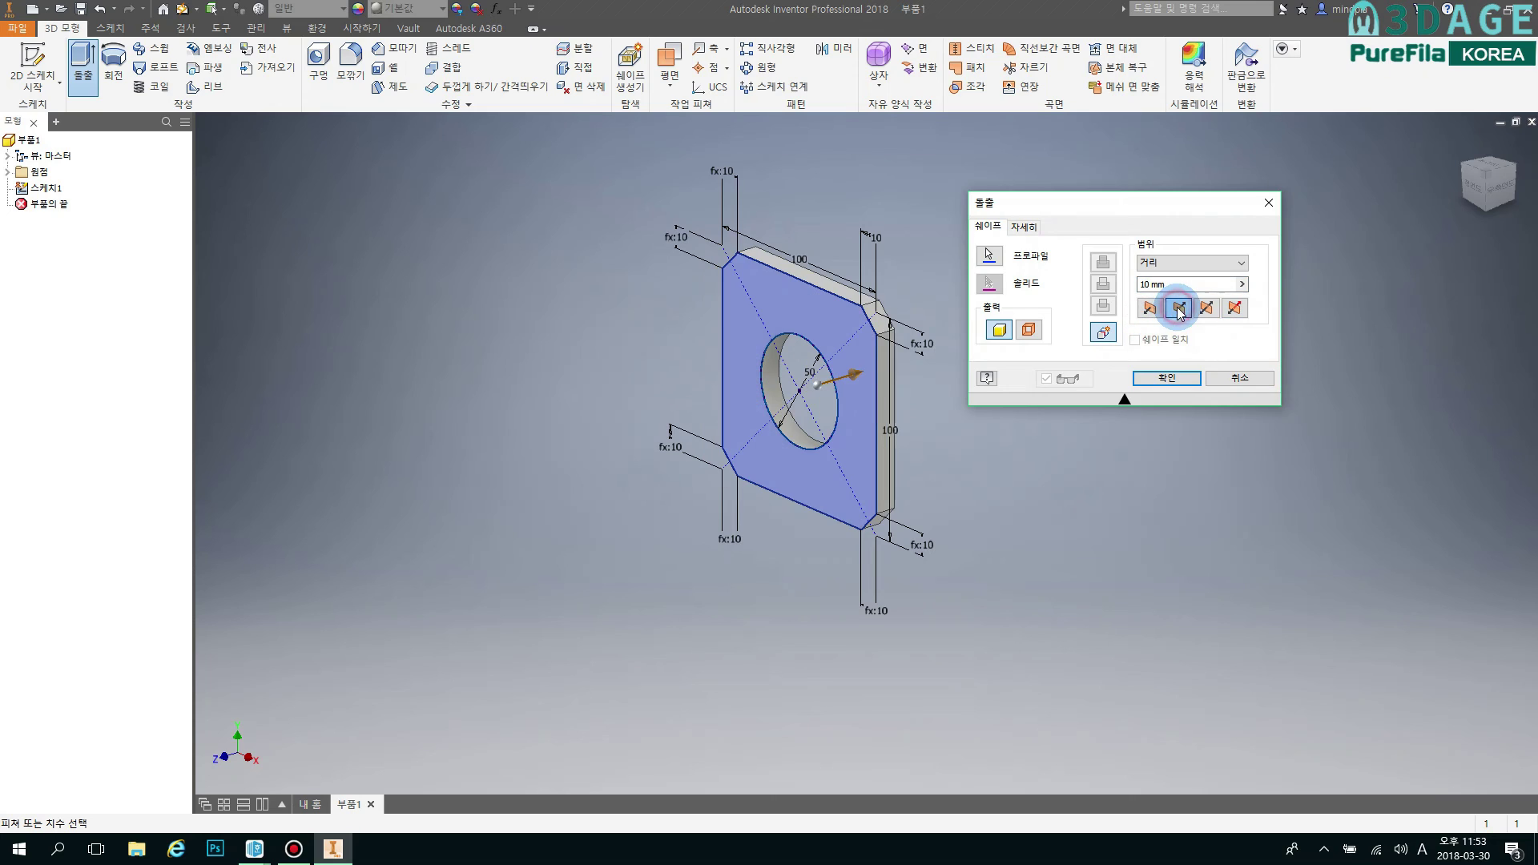
click(1205, 309)
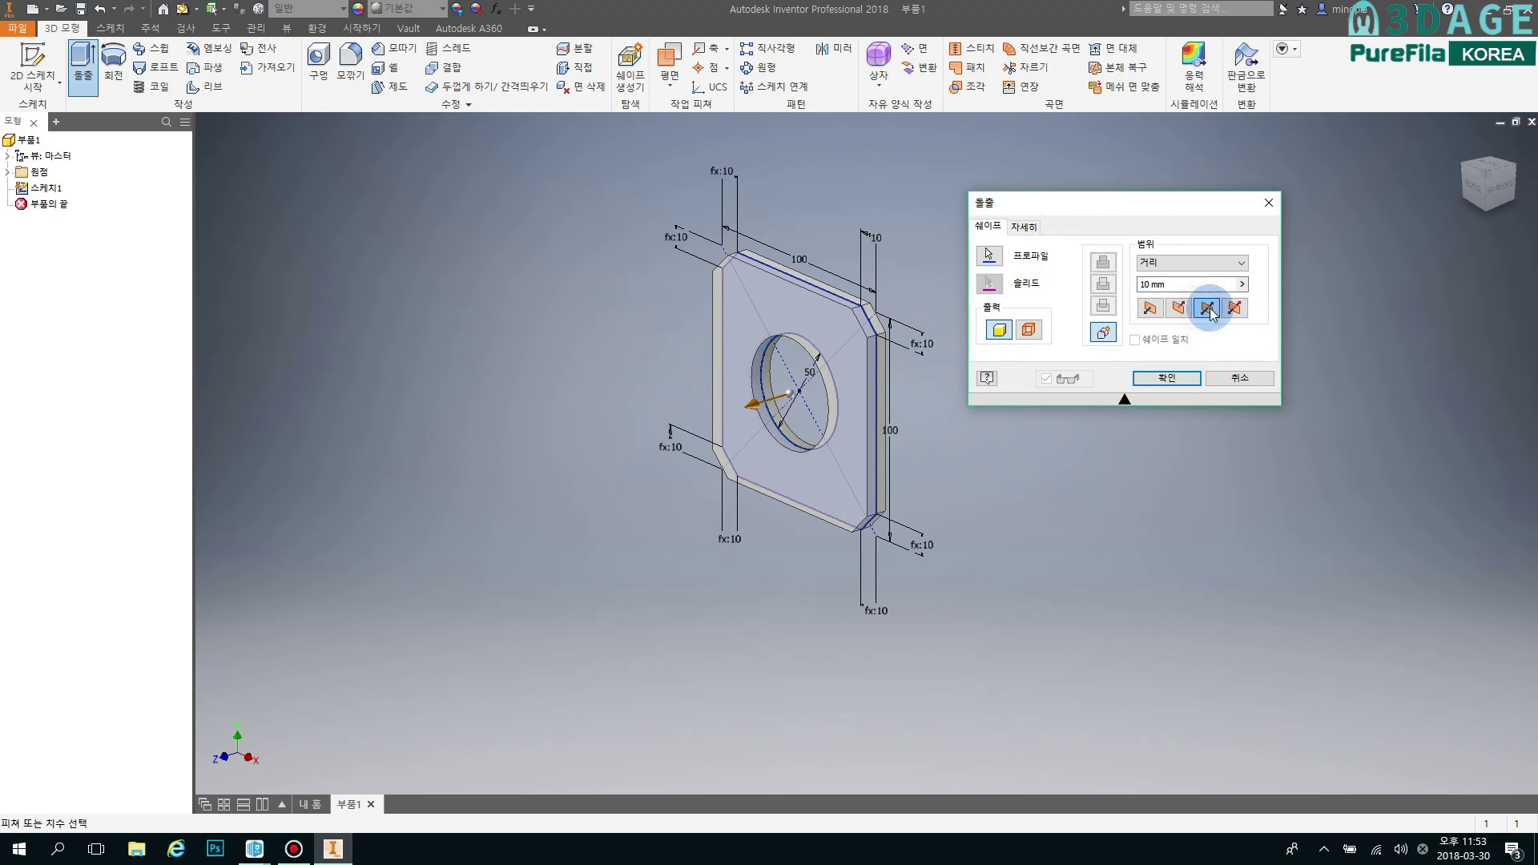
click(1234, 310)
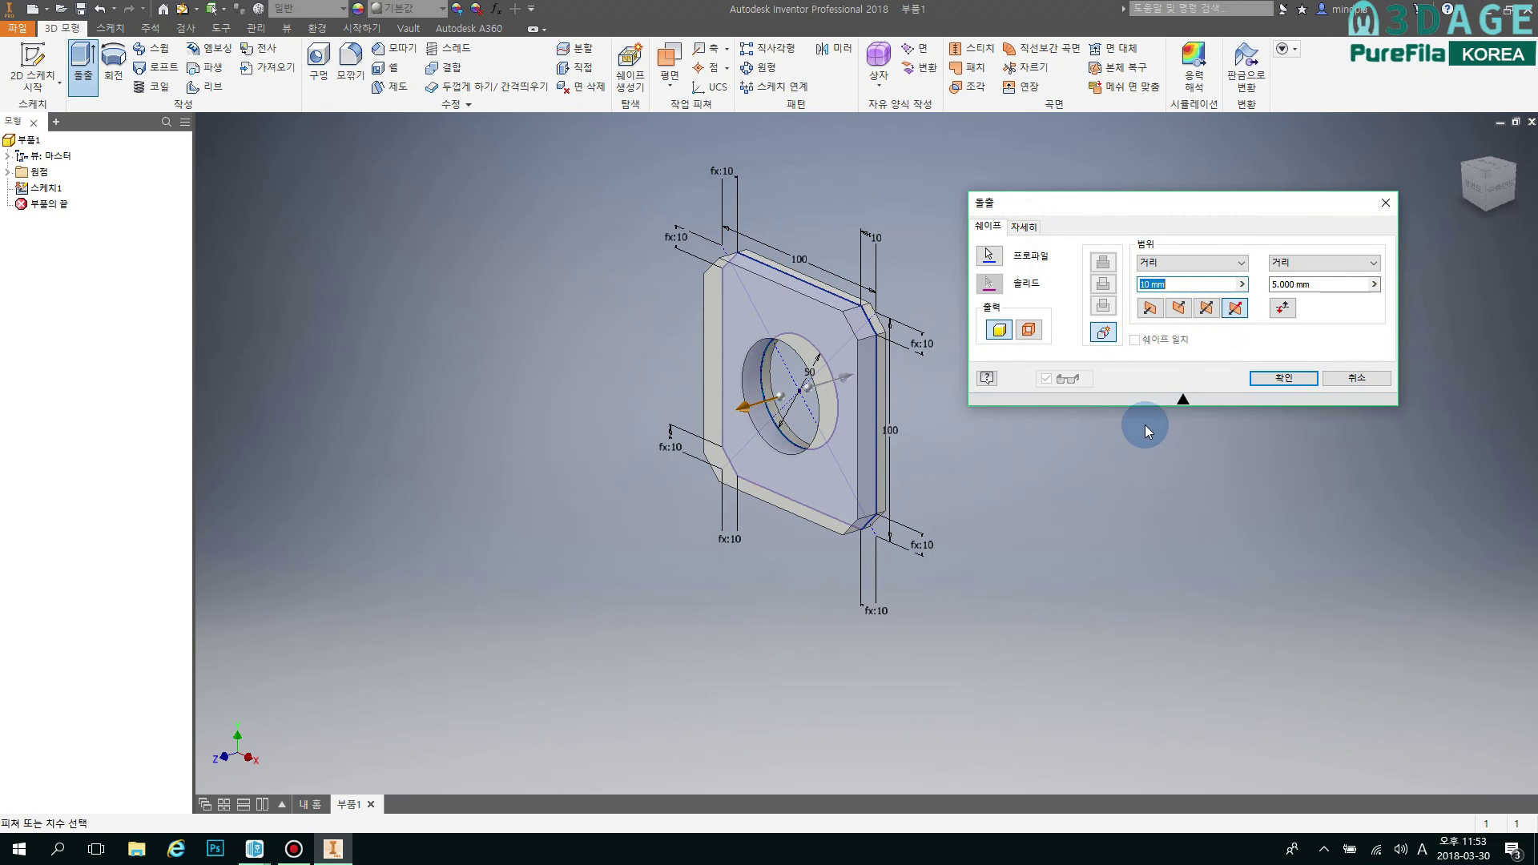
click(1150, 309)
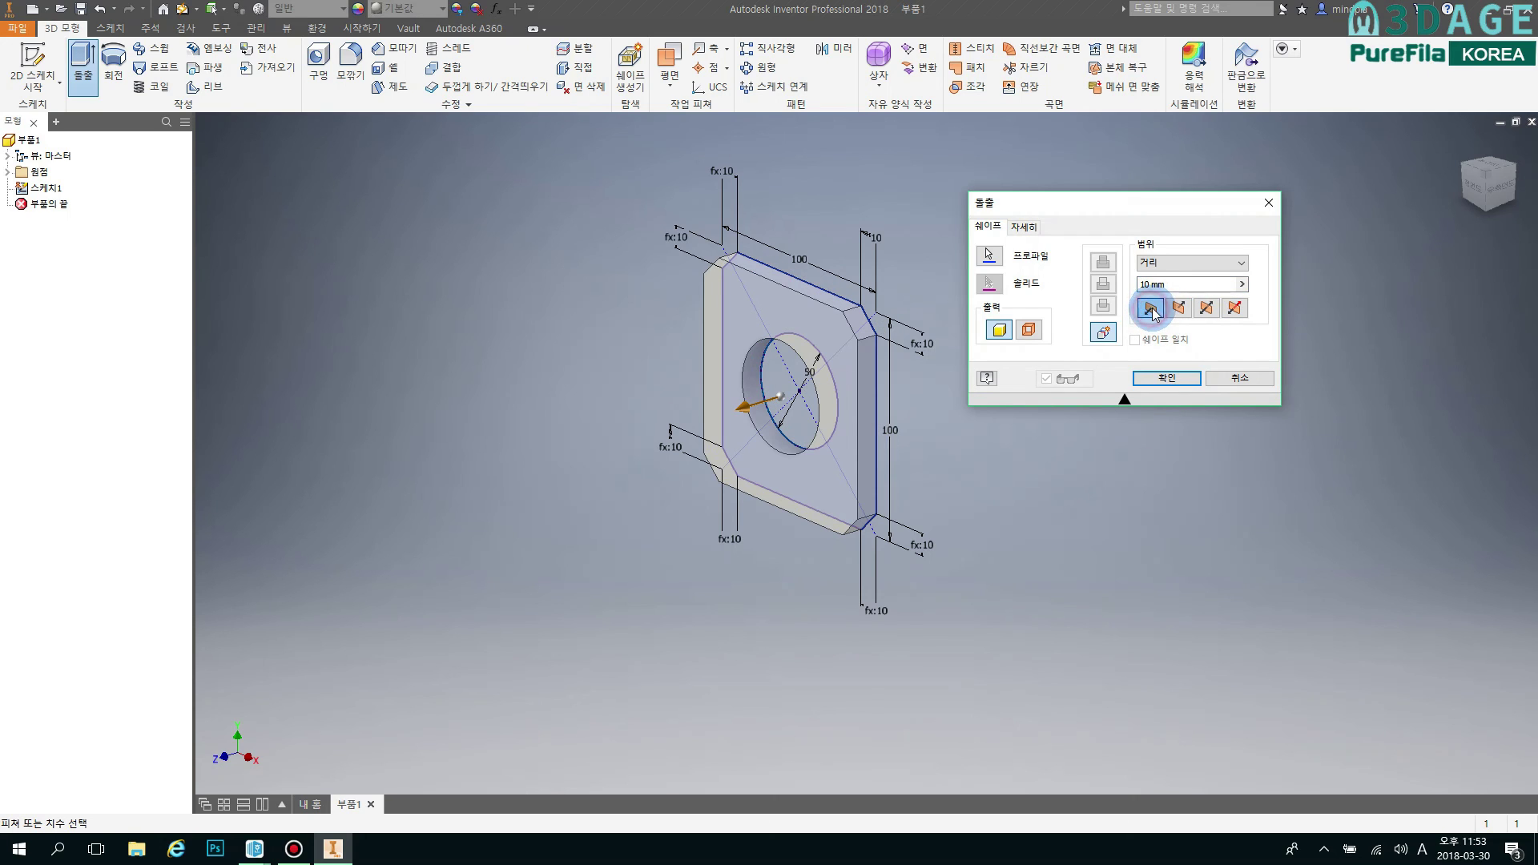
click(1176, 310)
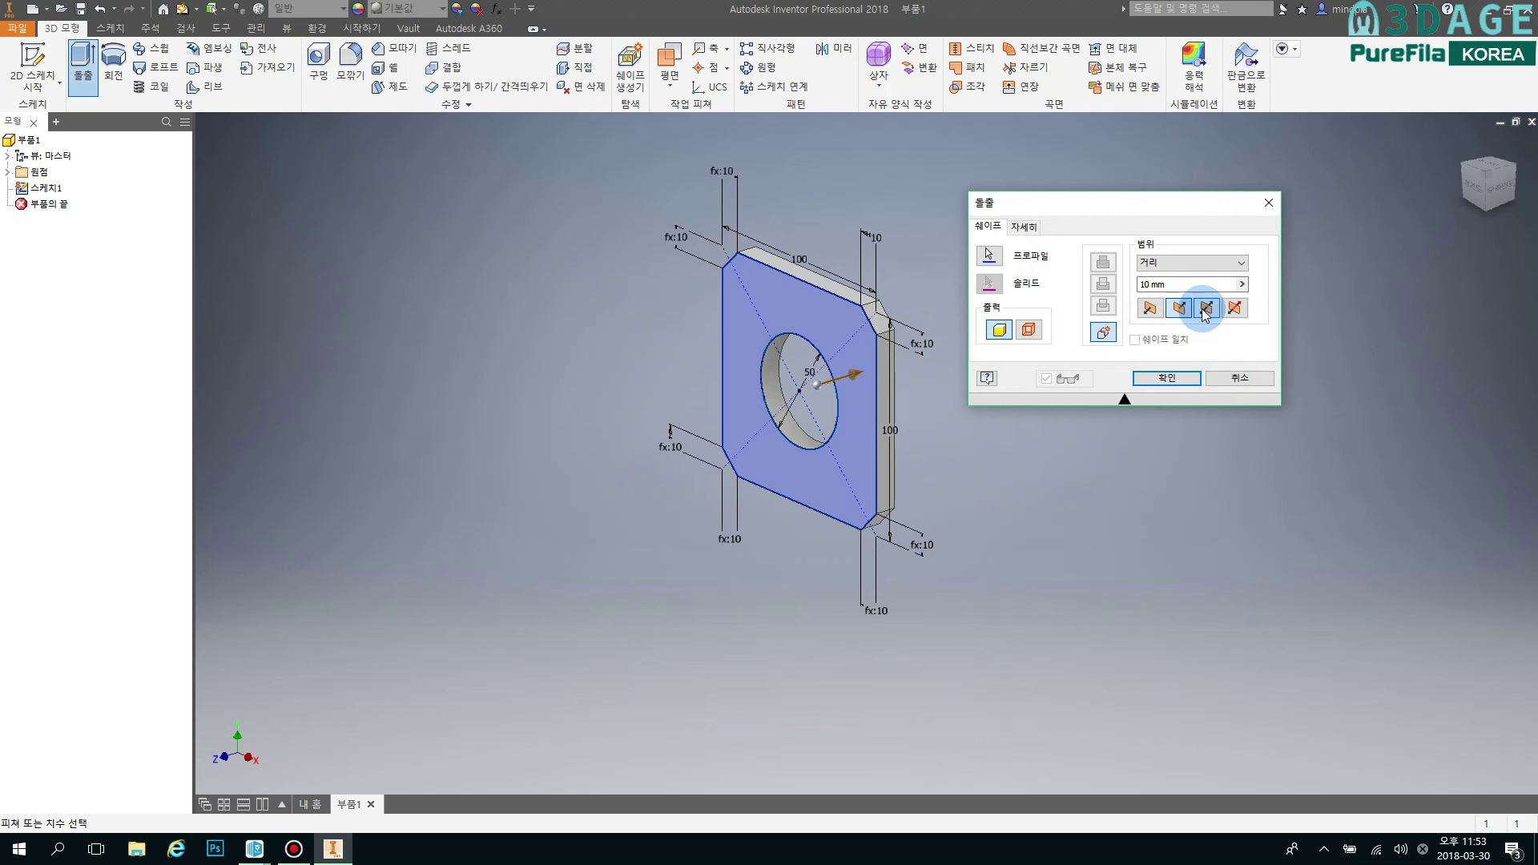
click(1206, 309)
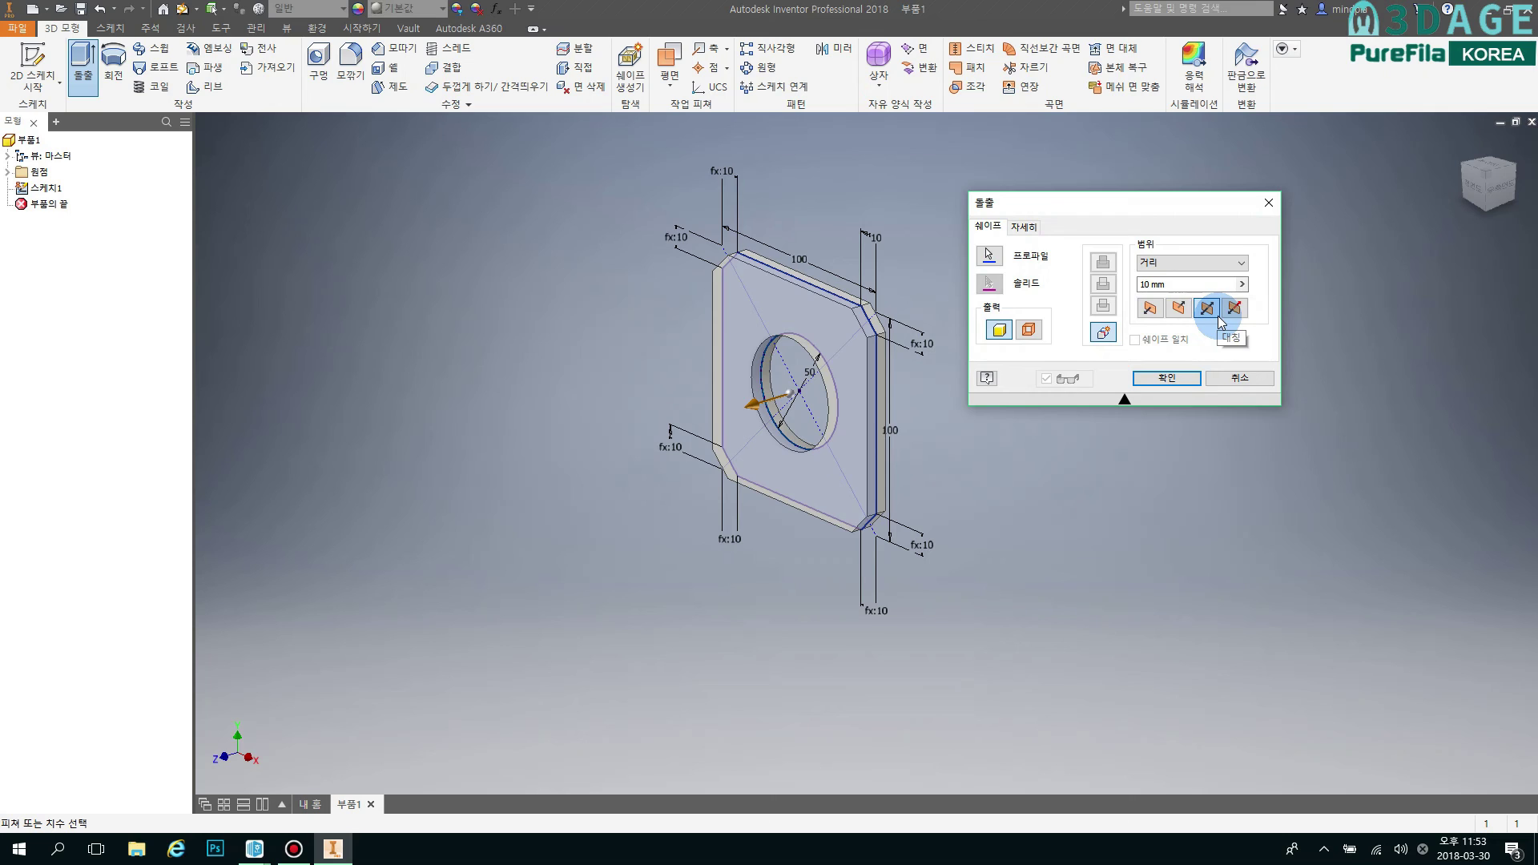
Alternate the extrusion preview between direction 1 and direction 2 to compare the two sides of the sketch plane.
click(1151, 311)
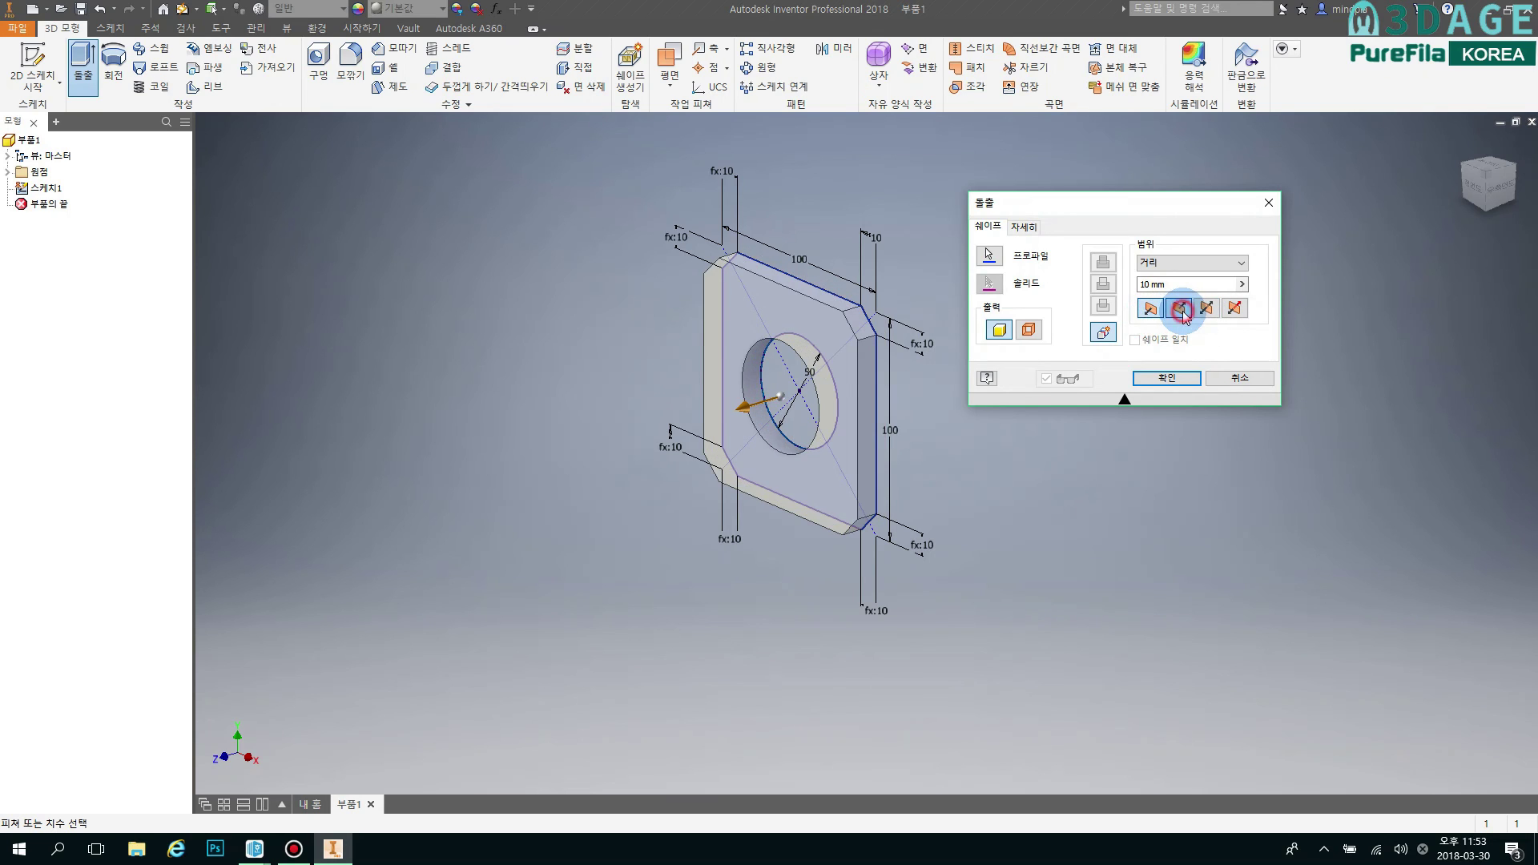
click(1180, 311)
click(1182, 314)
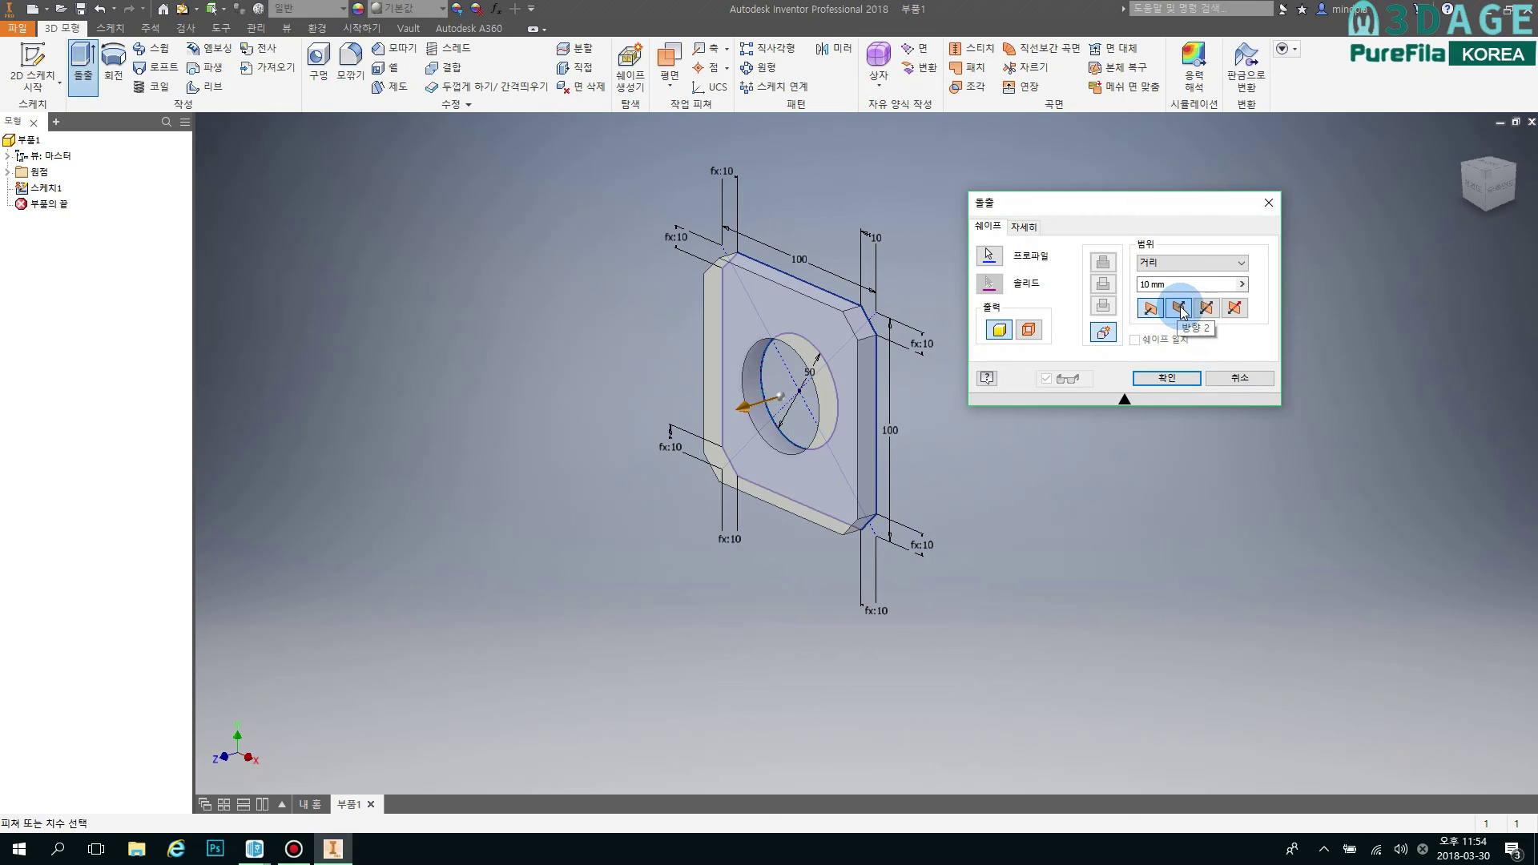
click(1180, 310)
click(1152, 311)
click(1179, 311)
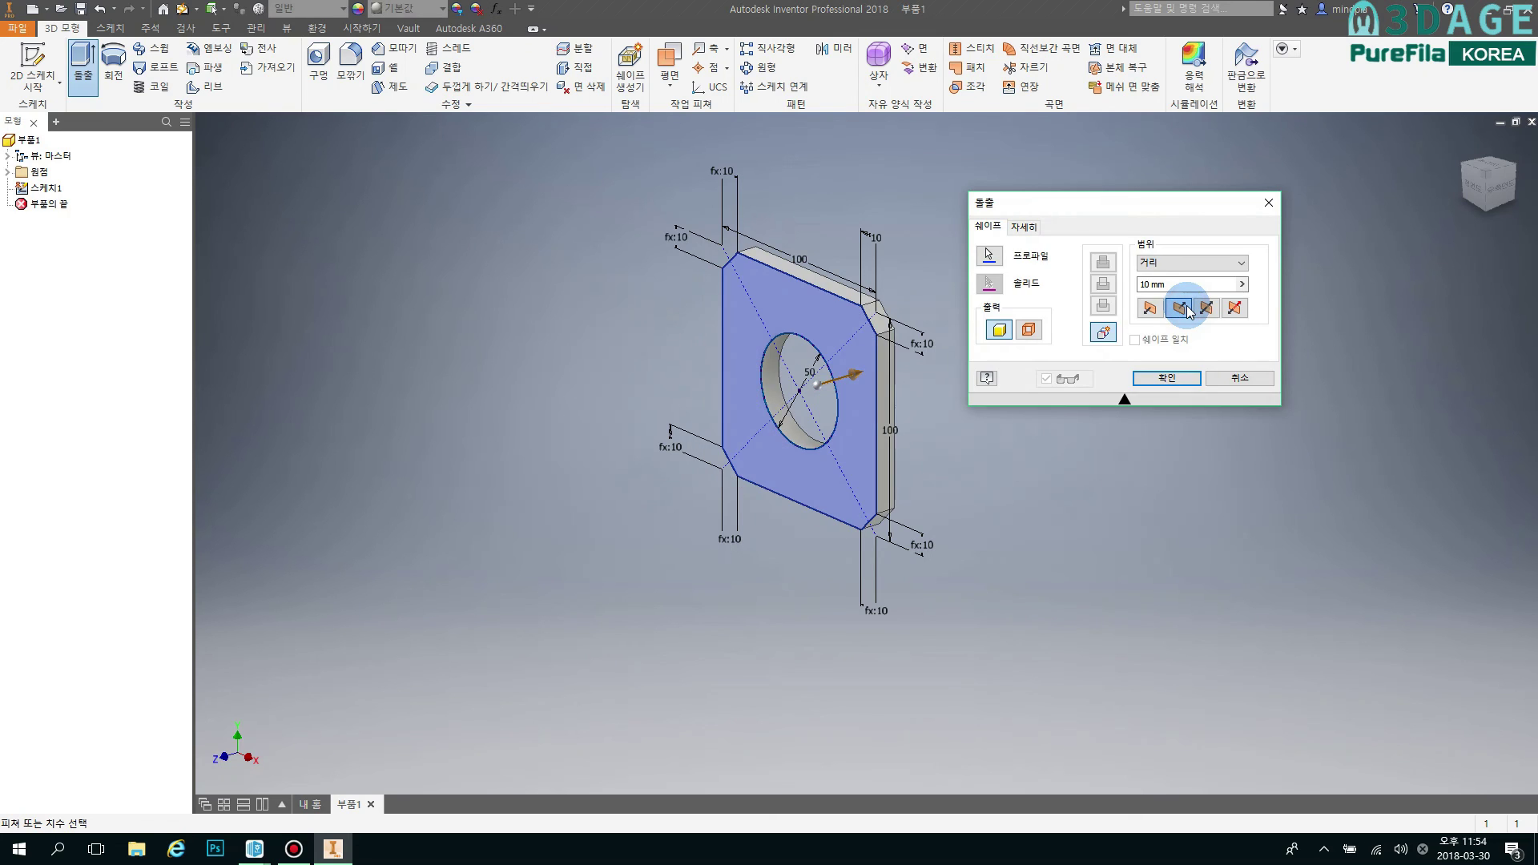
click(1146, 313)
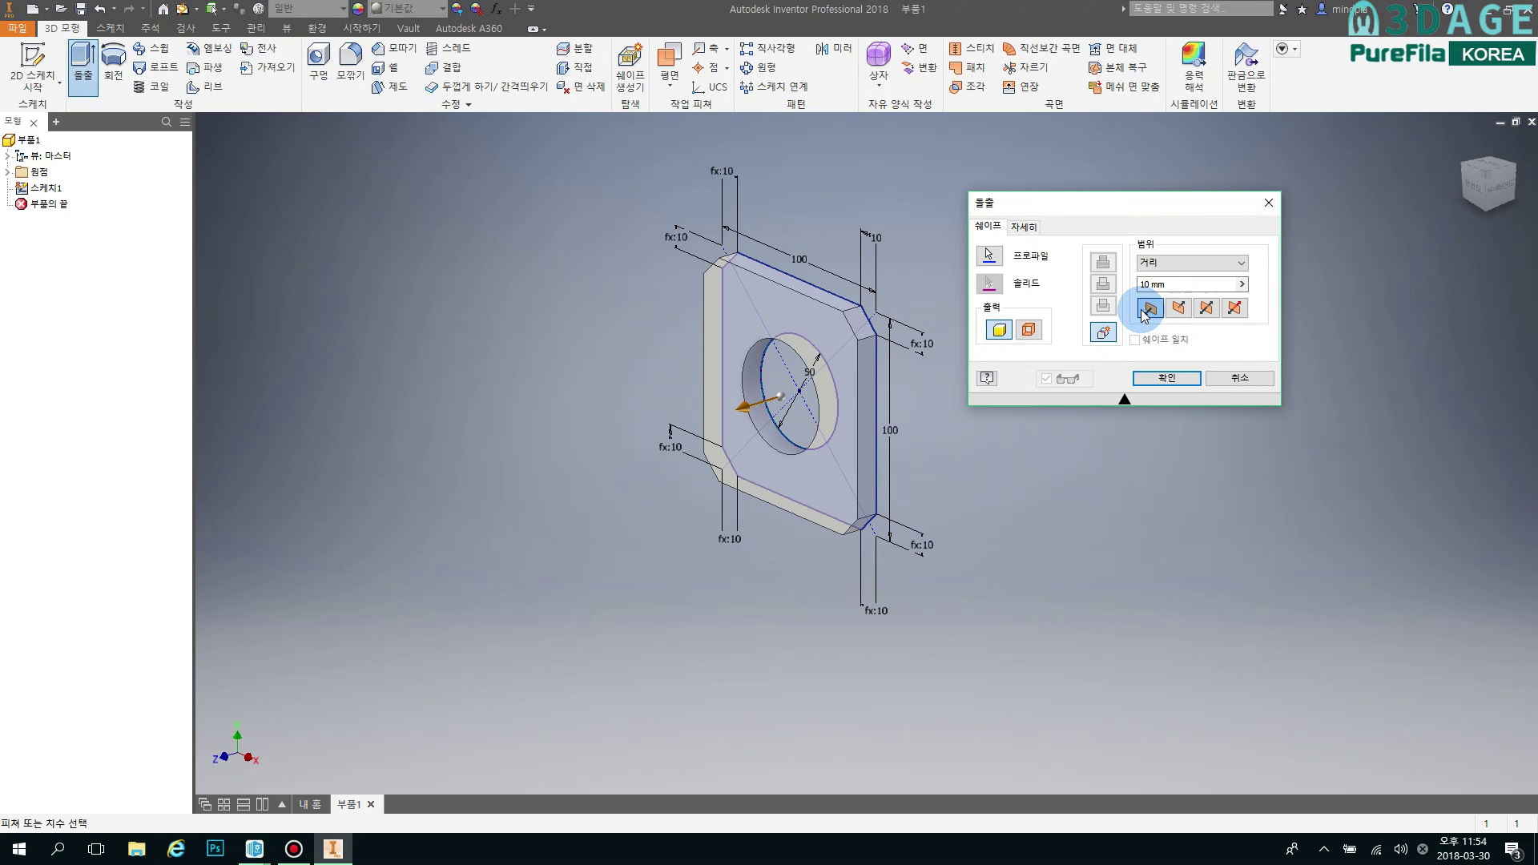
click(1180, 311)
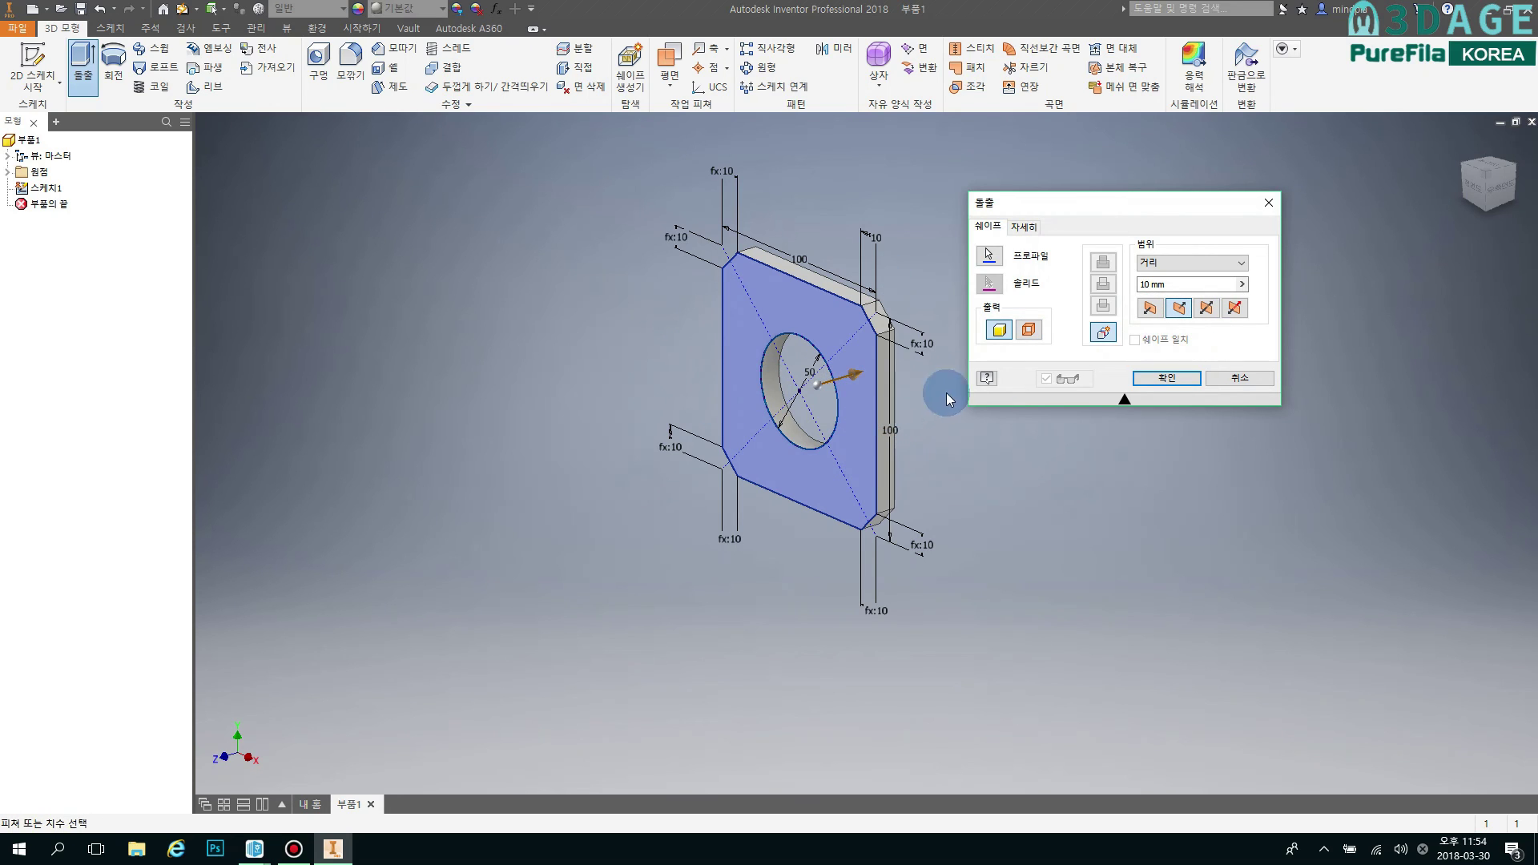
Set the extrusion direction to symmetric about the sketch plane.
click(1208, 310)
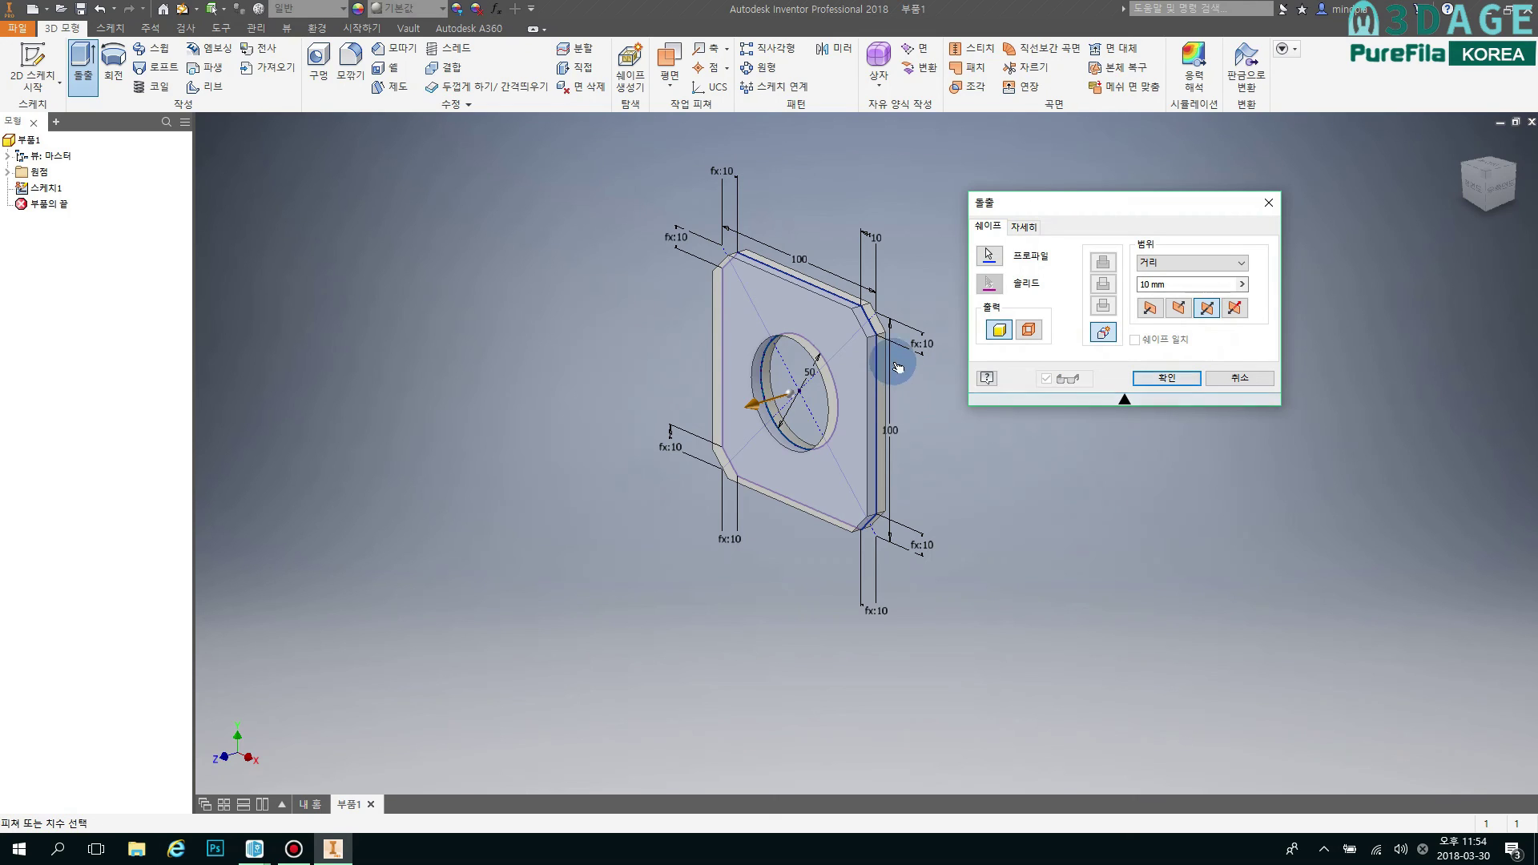
click(1172, 379)
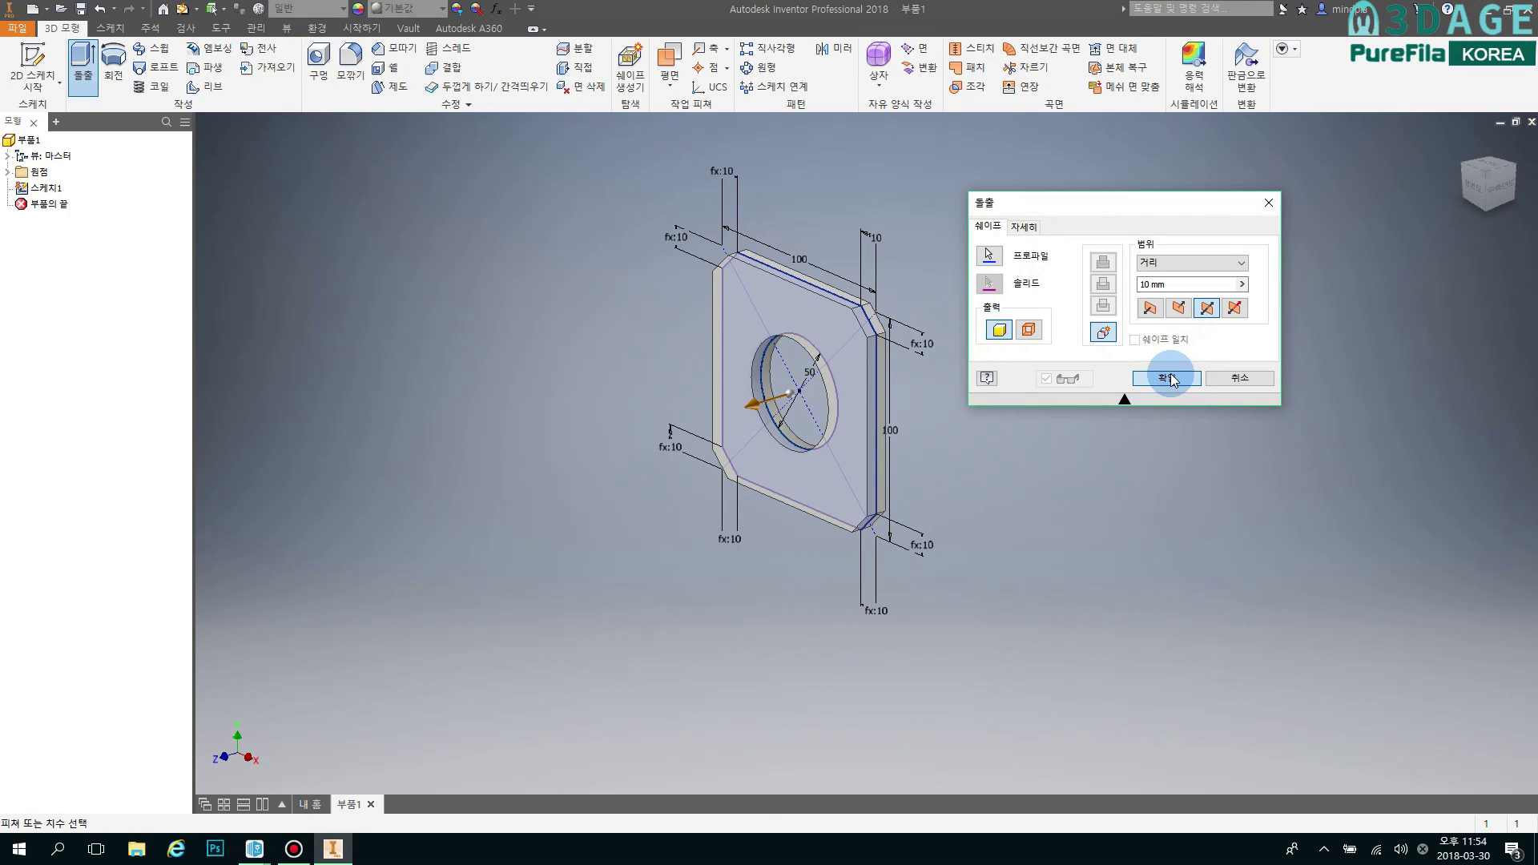
Collapse the extrusion dialog, expand it again and reposition it clear of the plate.
click(1126, 400)
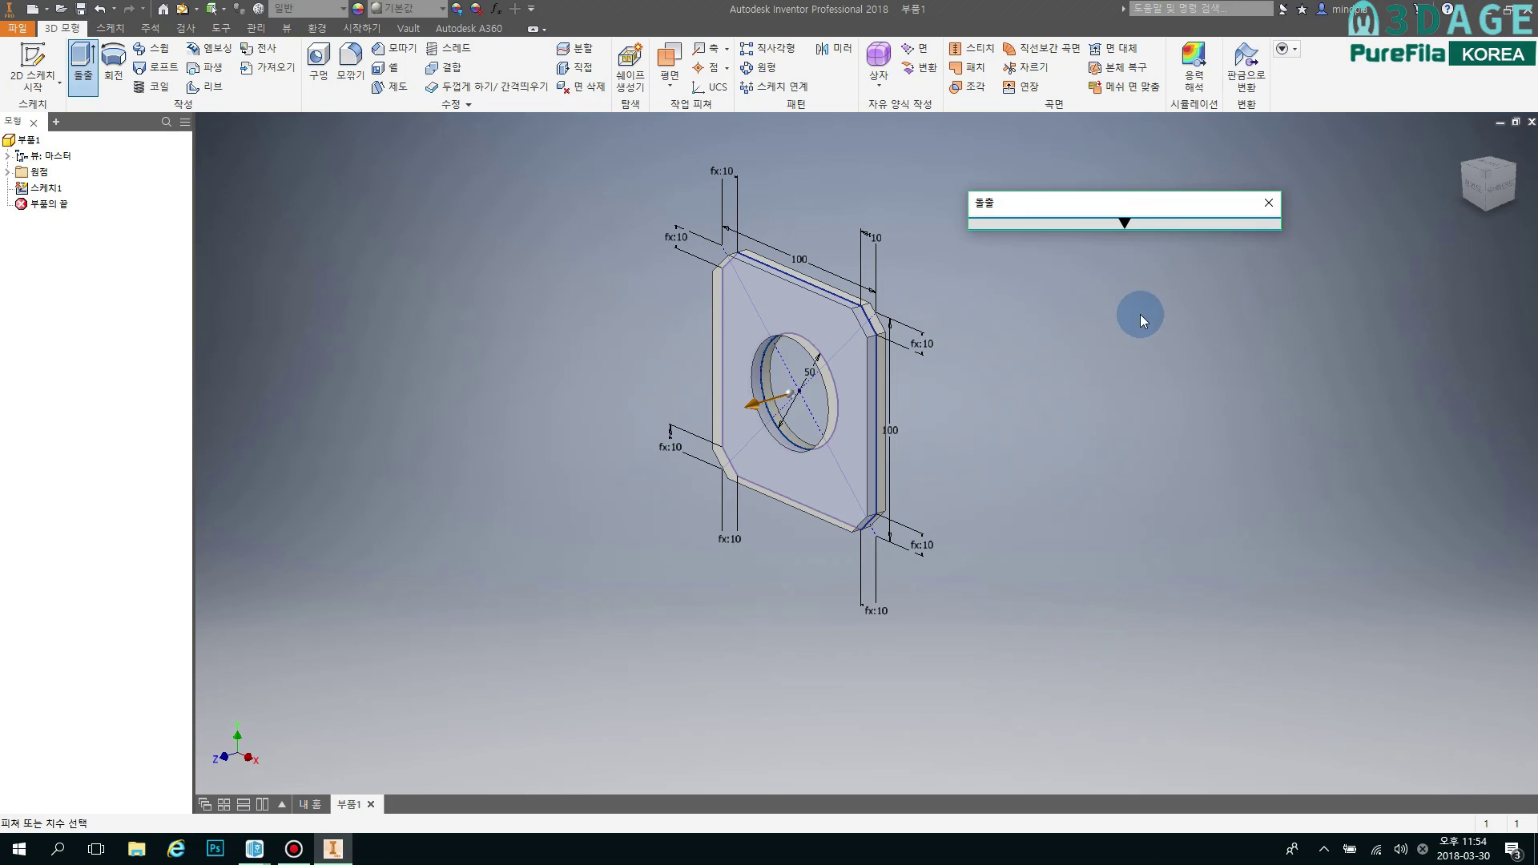
drag(1136, 204, 1314, 329)
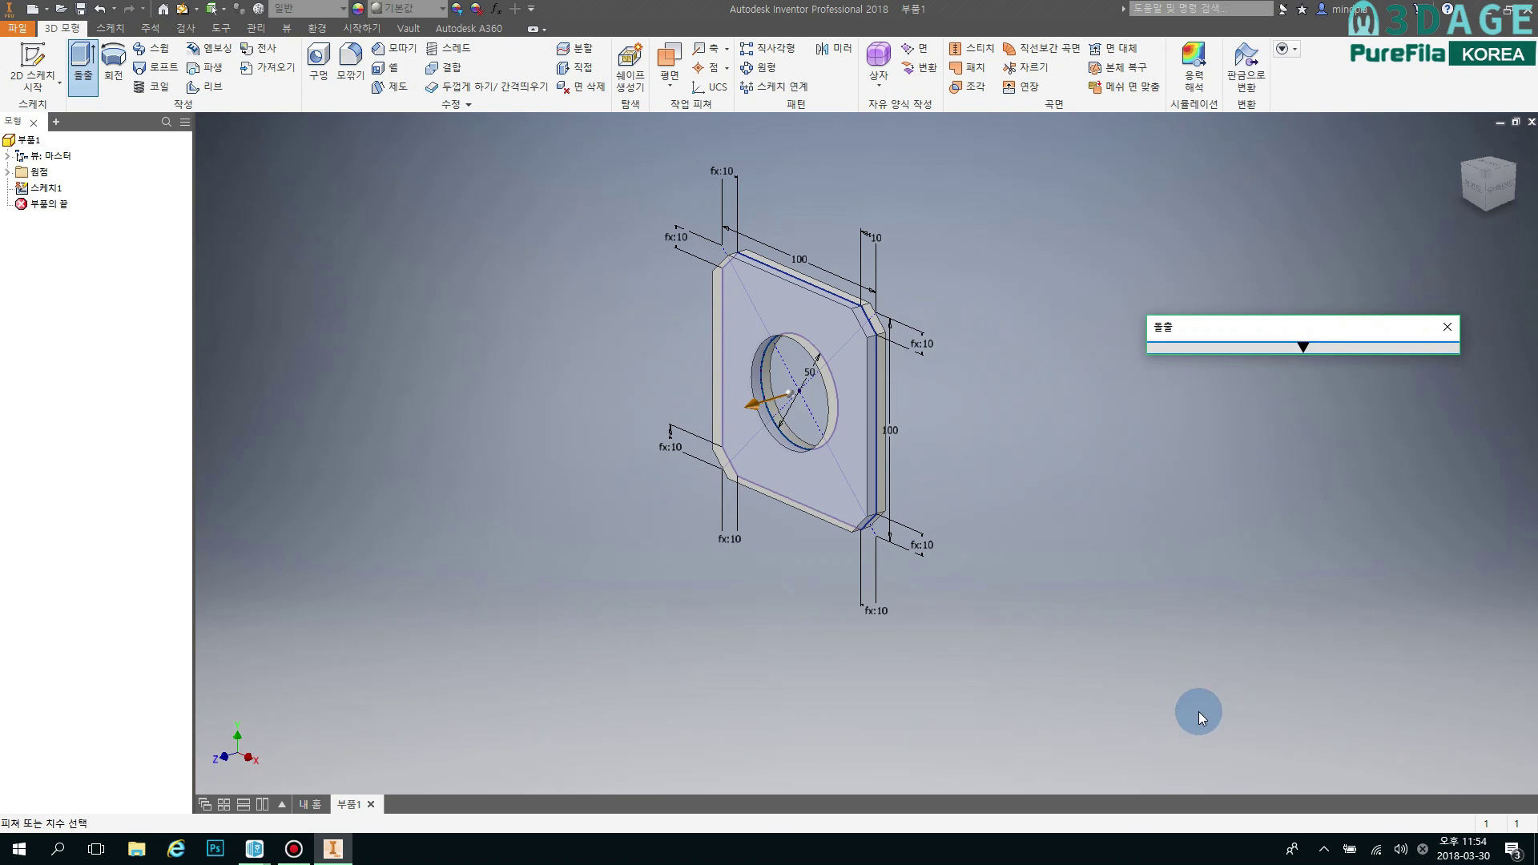
click(1303, 347)
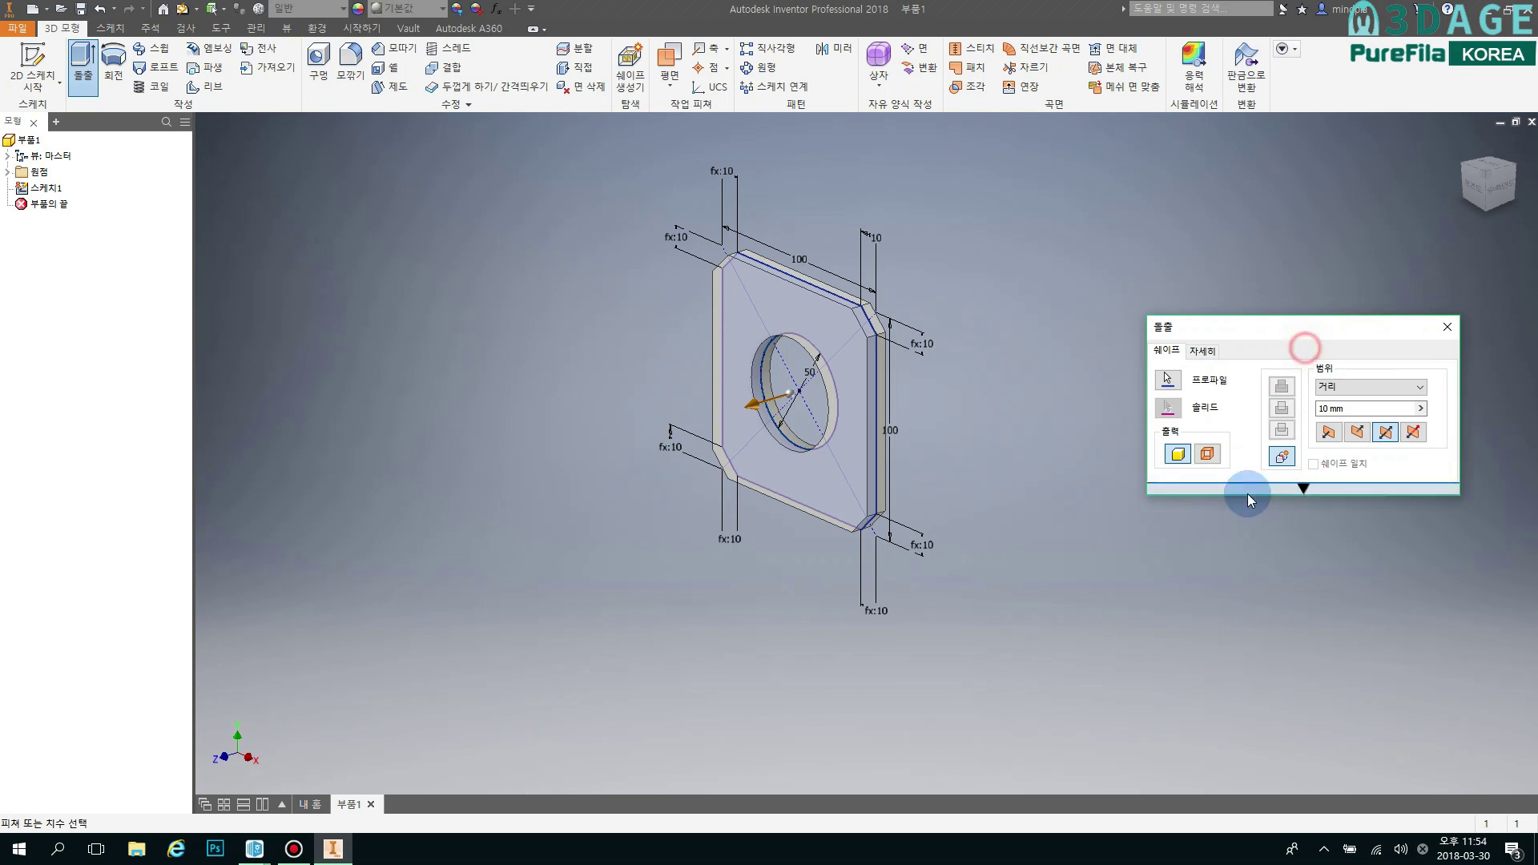
drag(1304, 322, 1164, 164)
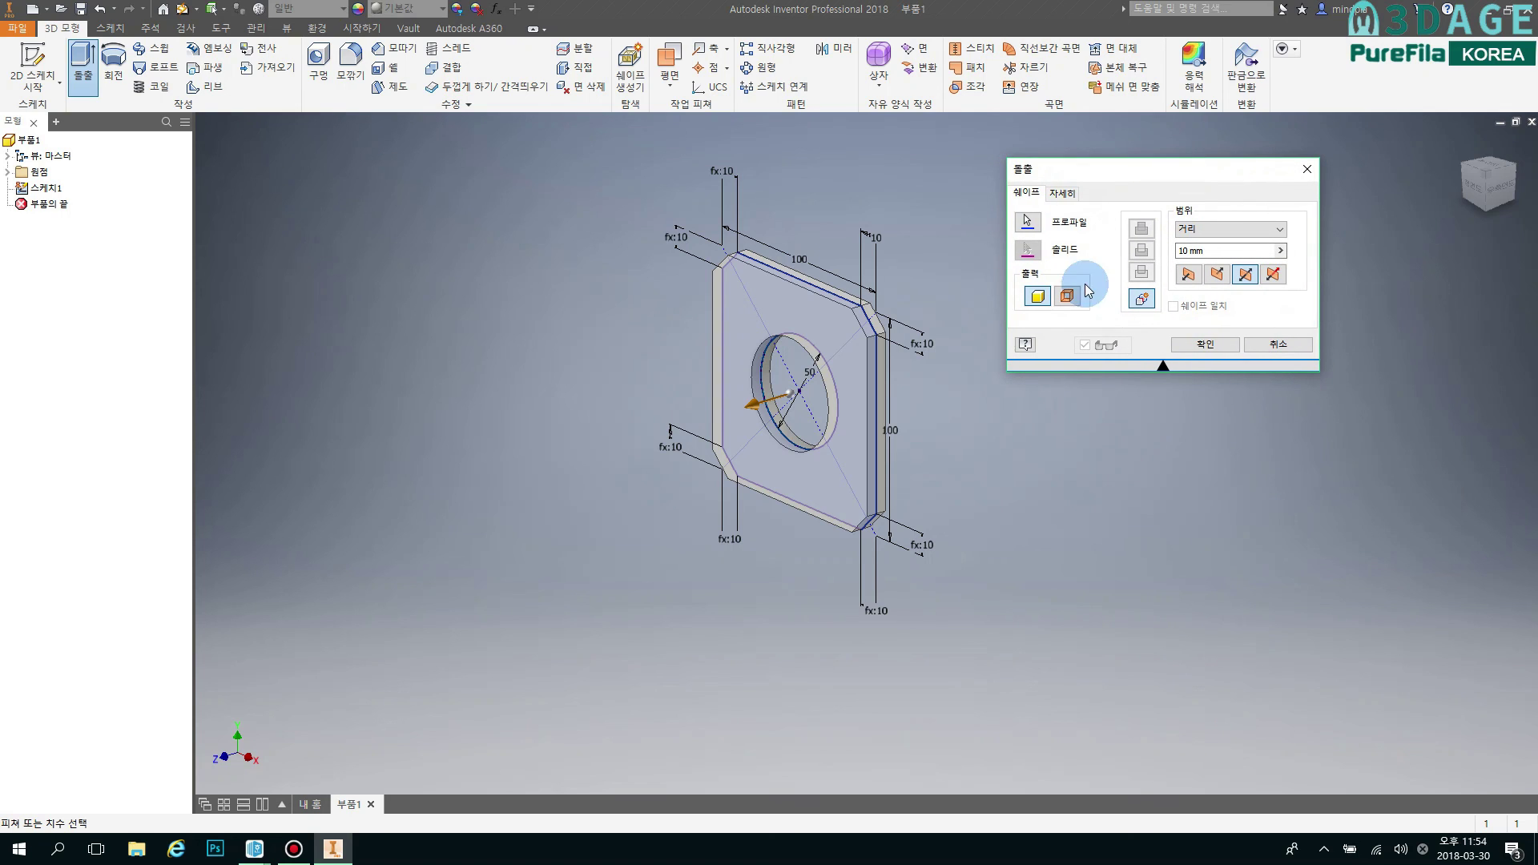
Complete the 10 mm symmetric extrusion of the plate.
click(1199, 343)
middle_drag(1009, 498, 1049, 506)
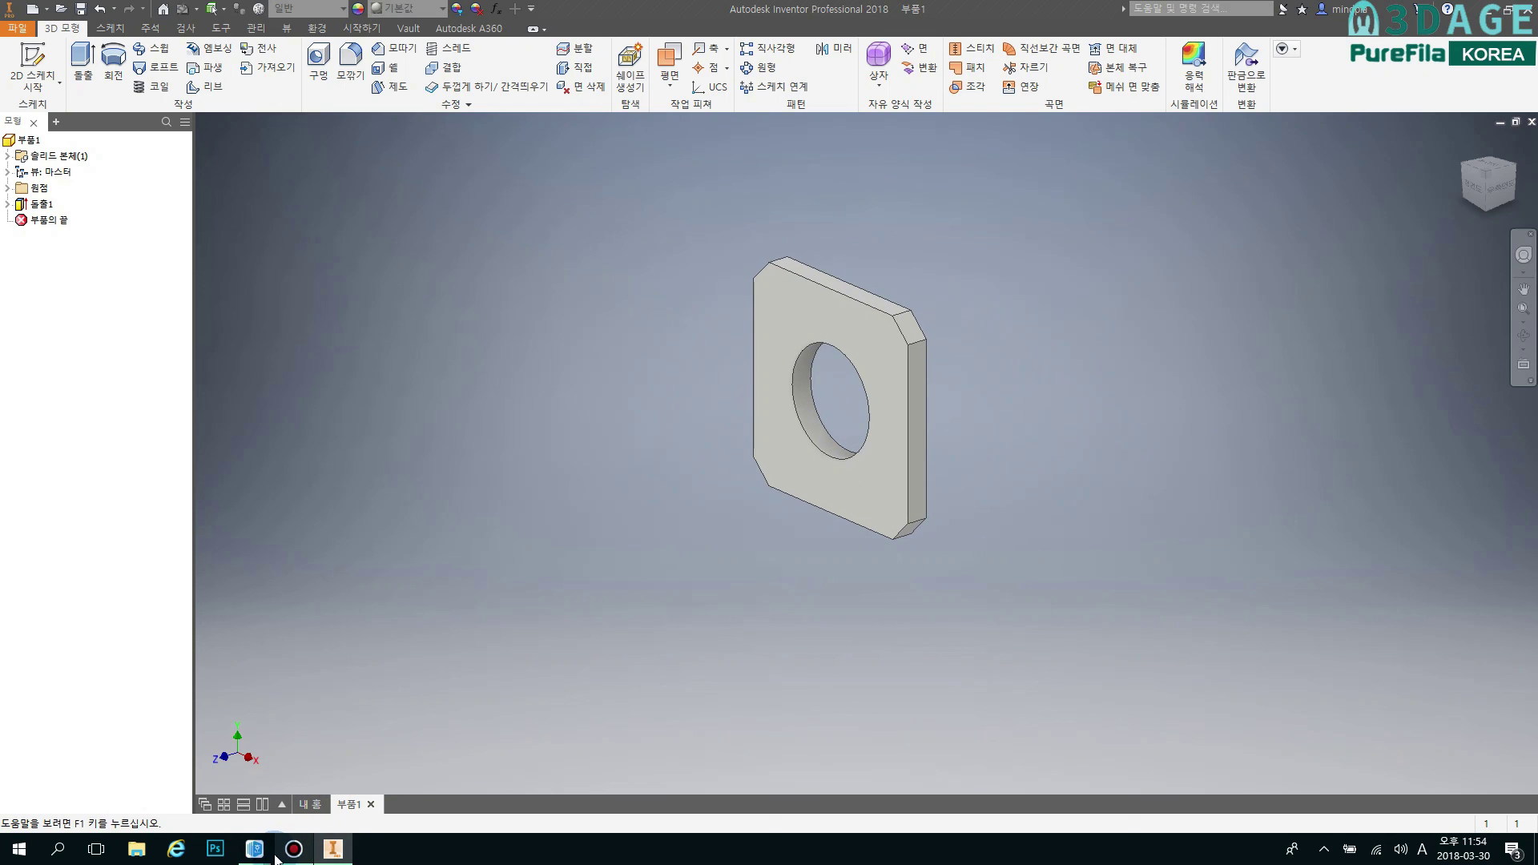
Switch to the document with the reference drawing and examine its isometric view for comparison with the extruded plate.
mouse_move(256, 852)
click(300, 789)
scroll(625, 443, up, 2)
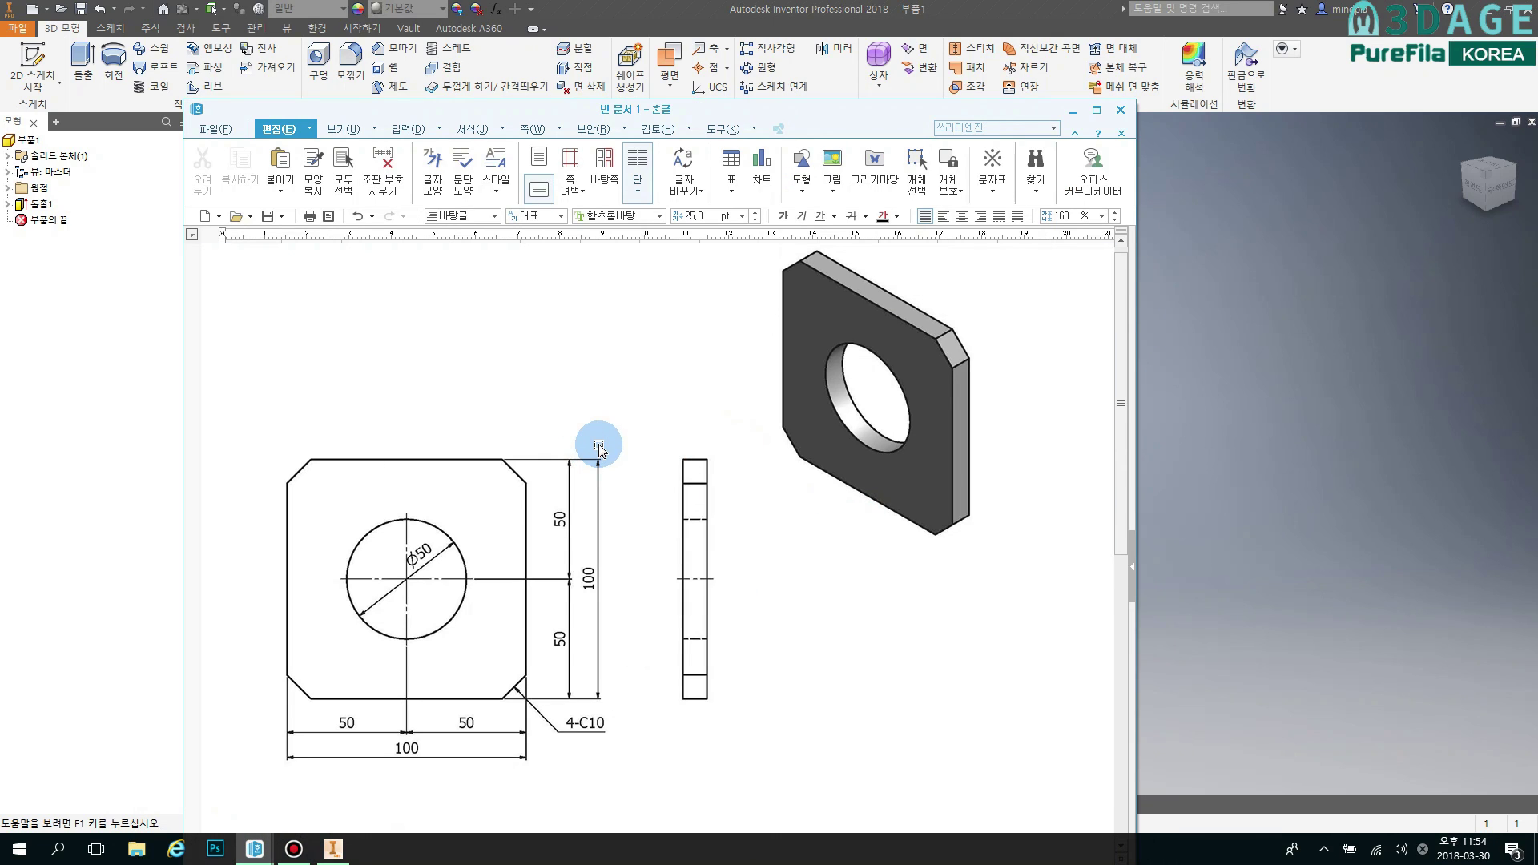
Return to the Inventor part and examine the extruded plate's centre hole and corner chamfers from near and far.
click(1072, 110)
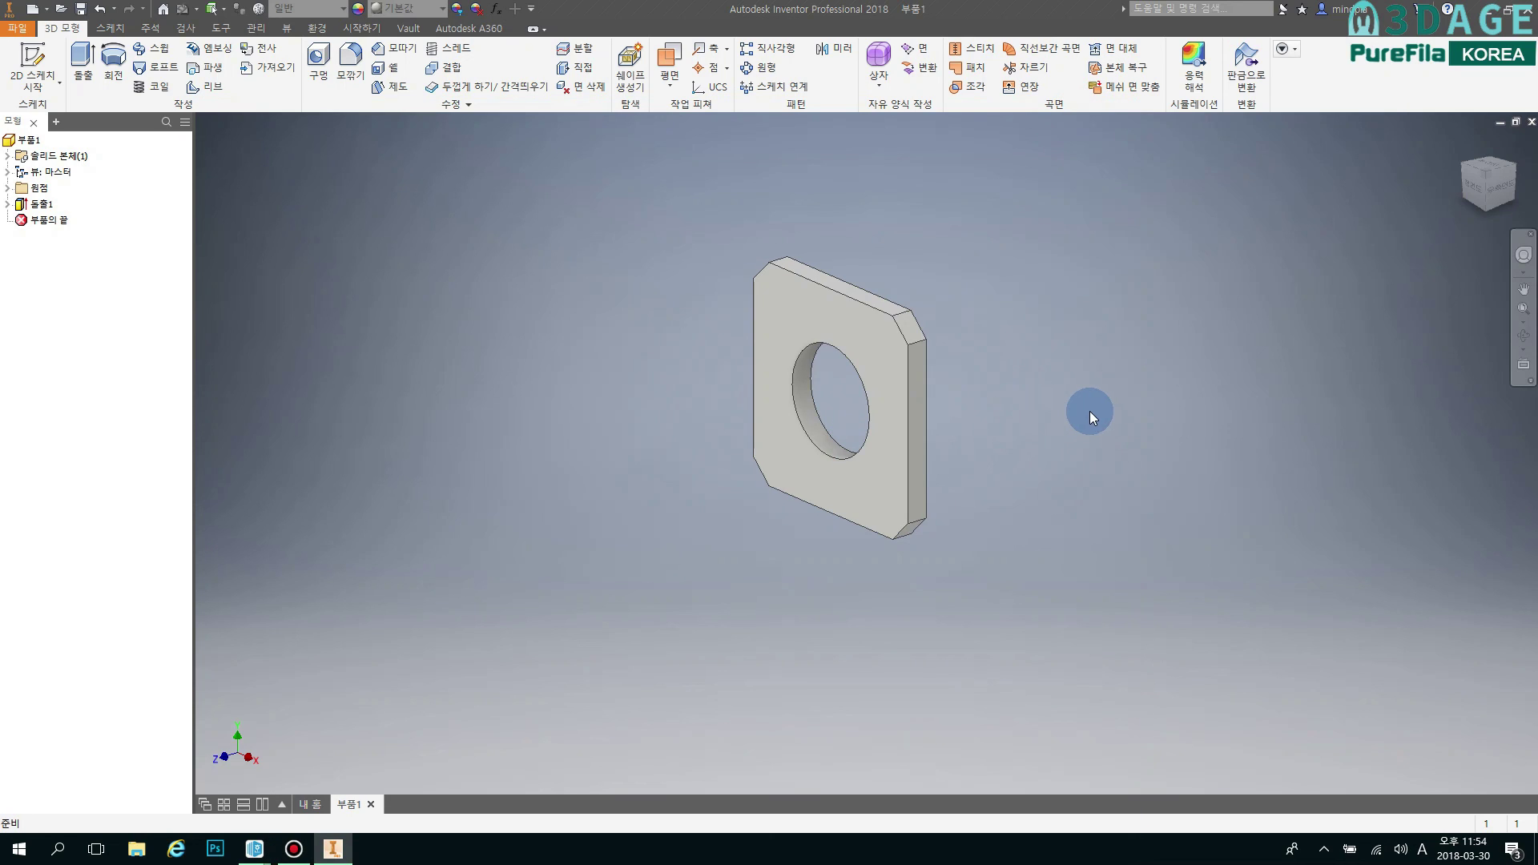
scroll(1082, 415, down, 3)
scroll(1030, 411, up, 3)
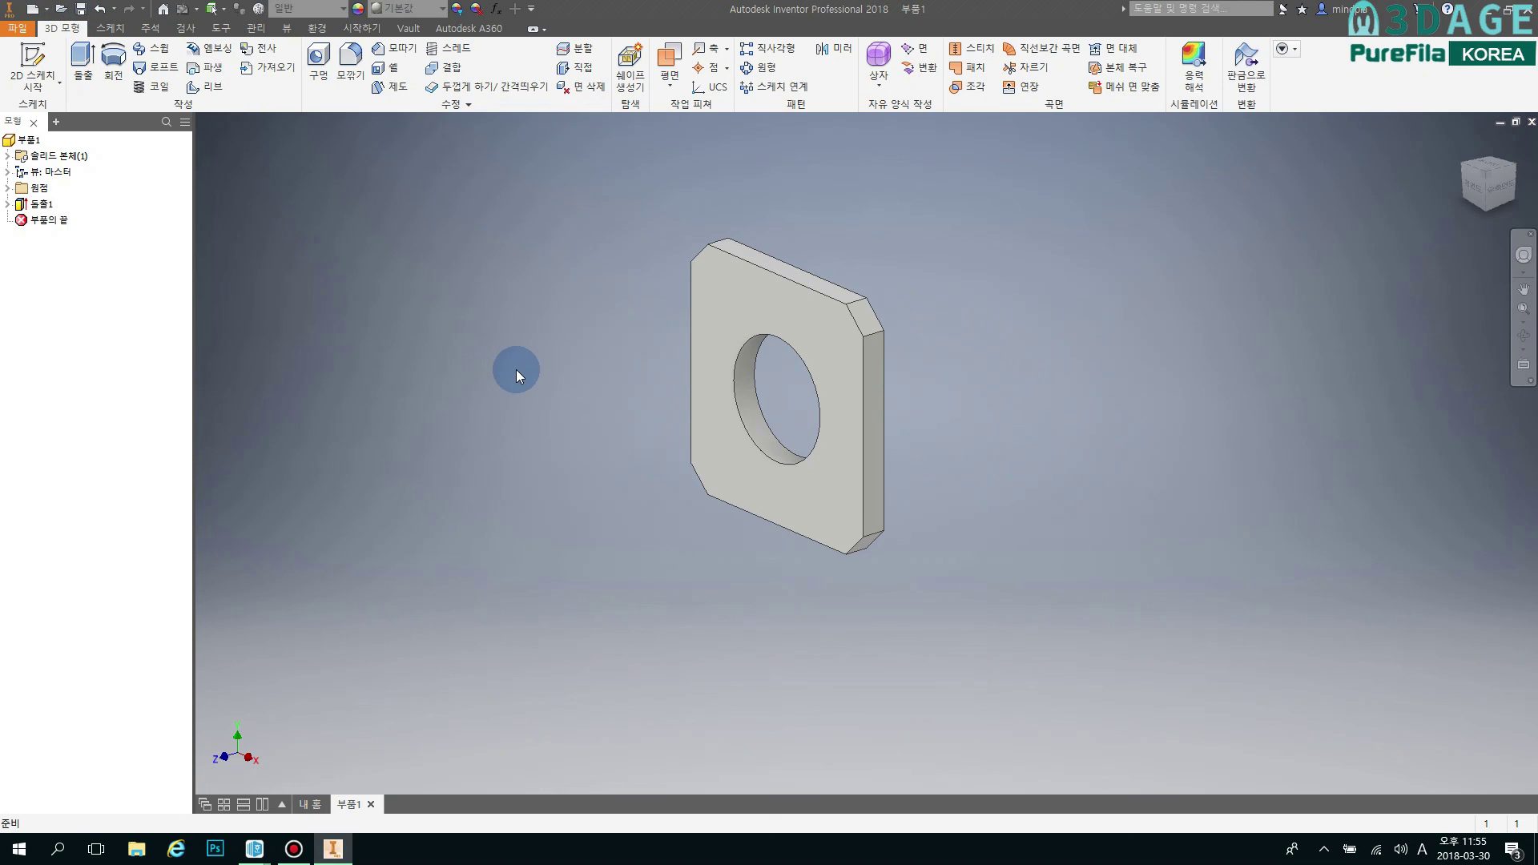
scroll(882, 280, up, 5)
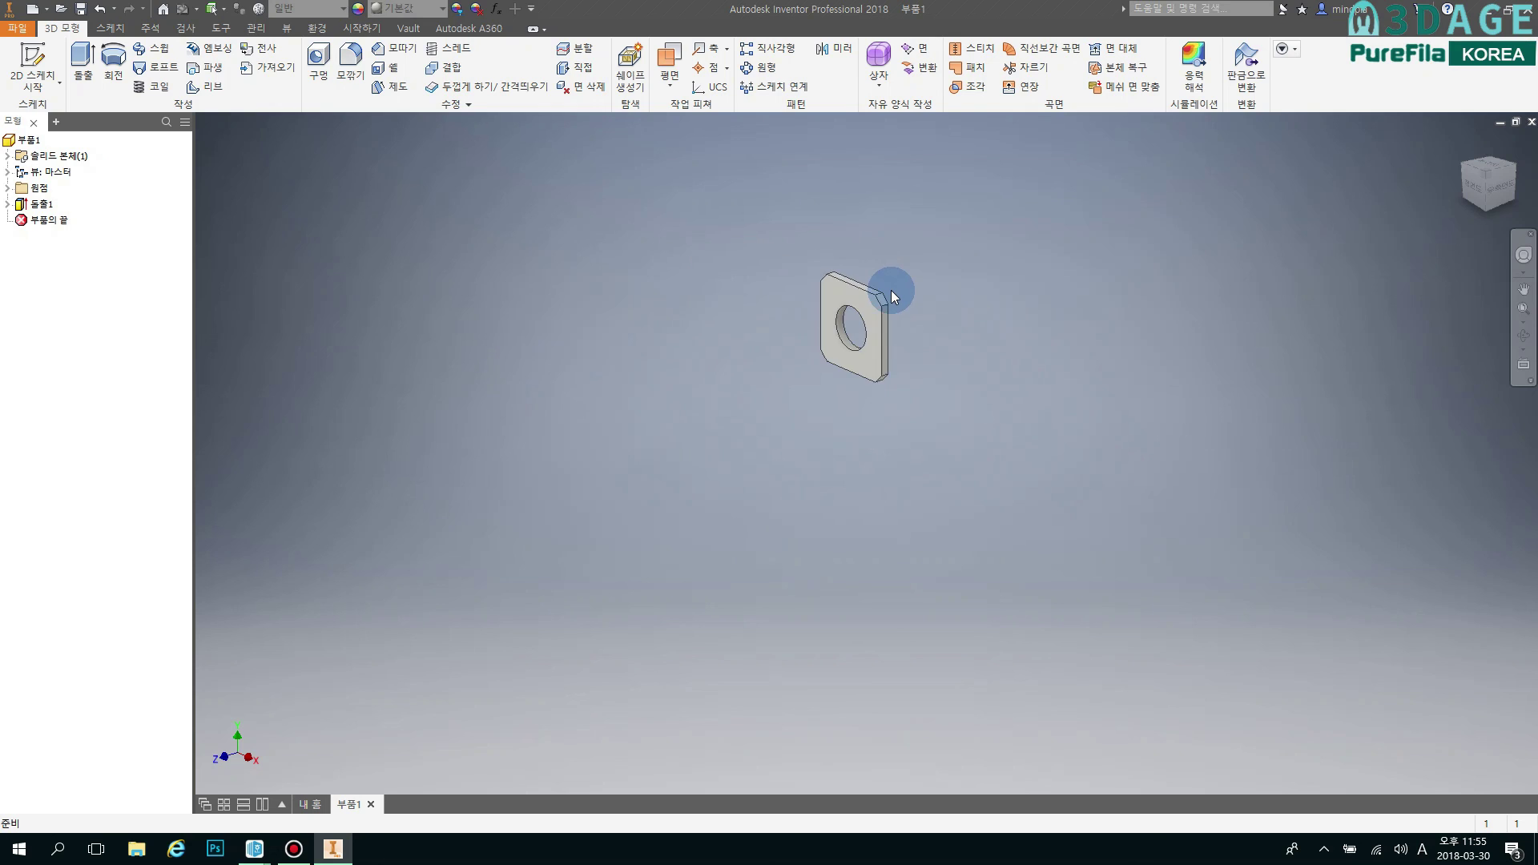
scroll(891, 290, down, 6)
scroll(882, 306, down, 2)
scroll(874, 310, up, 5)
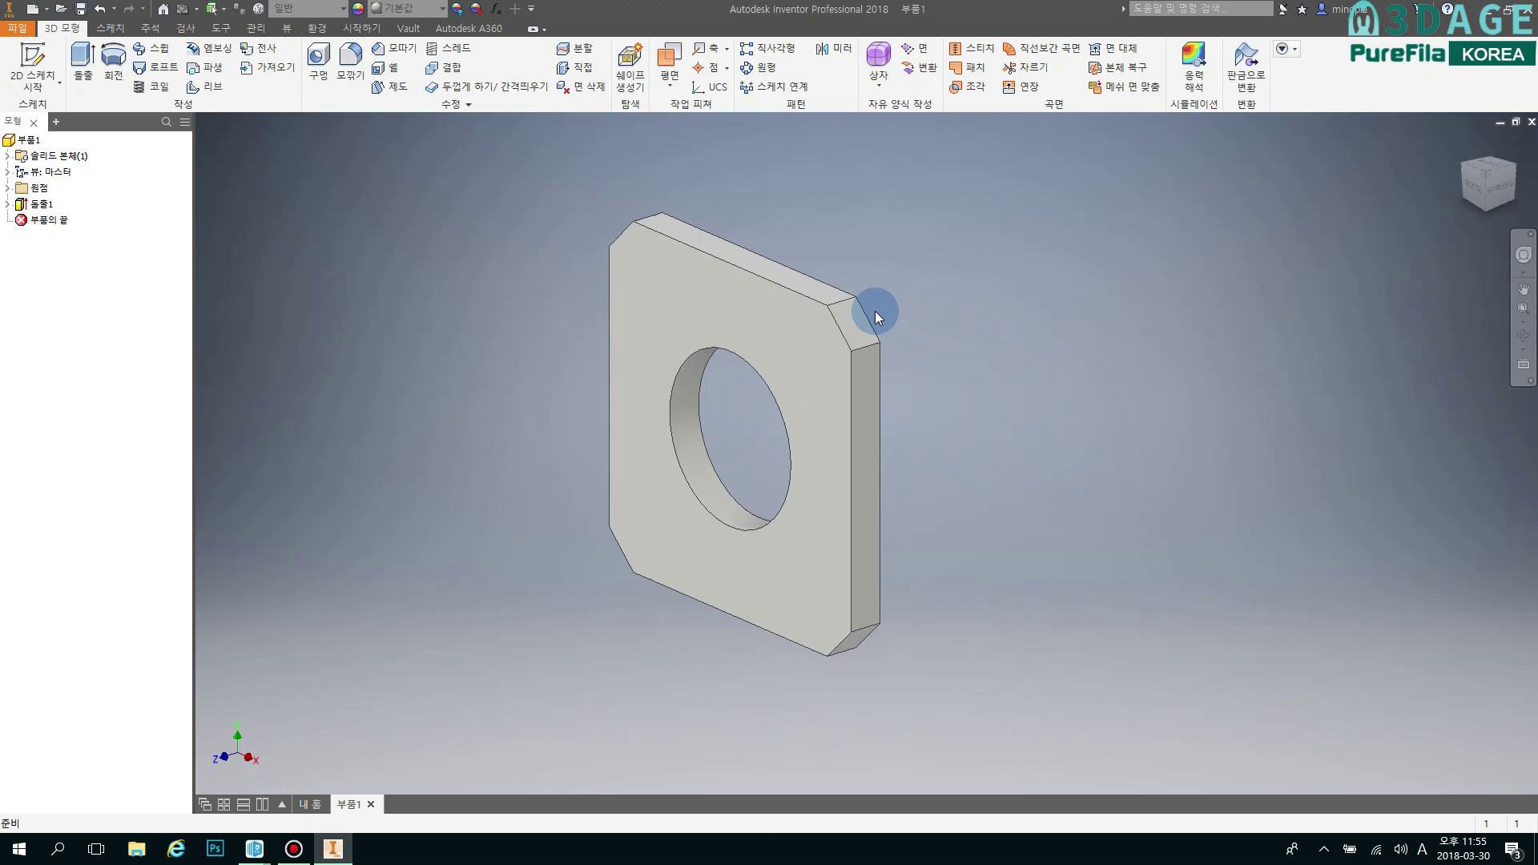
scroll(874, 311, down, 4)
scroll(875, 311, up, 3)
scroll(875, 311, down, 4)
scroll(875, 310, up, 4)
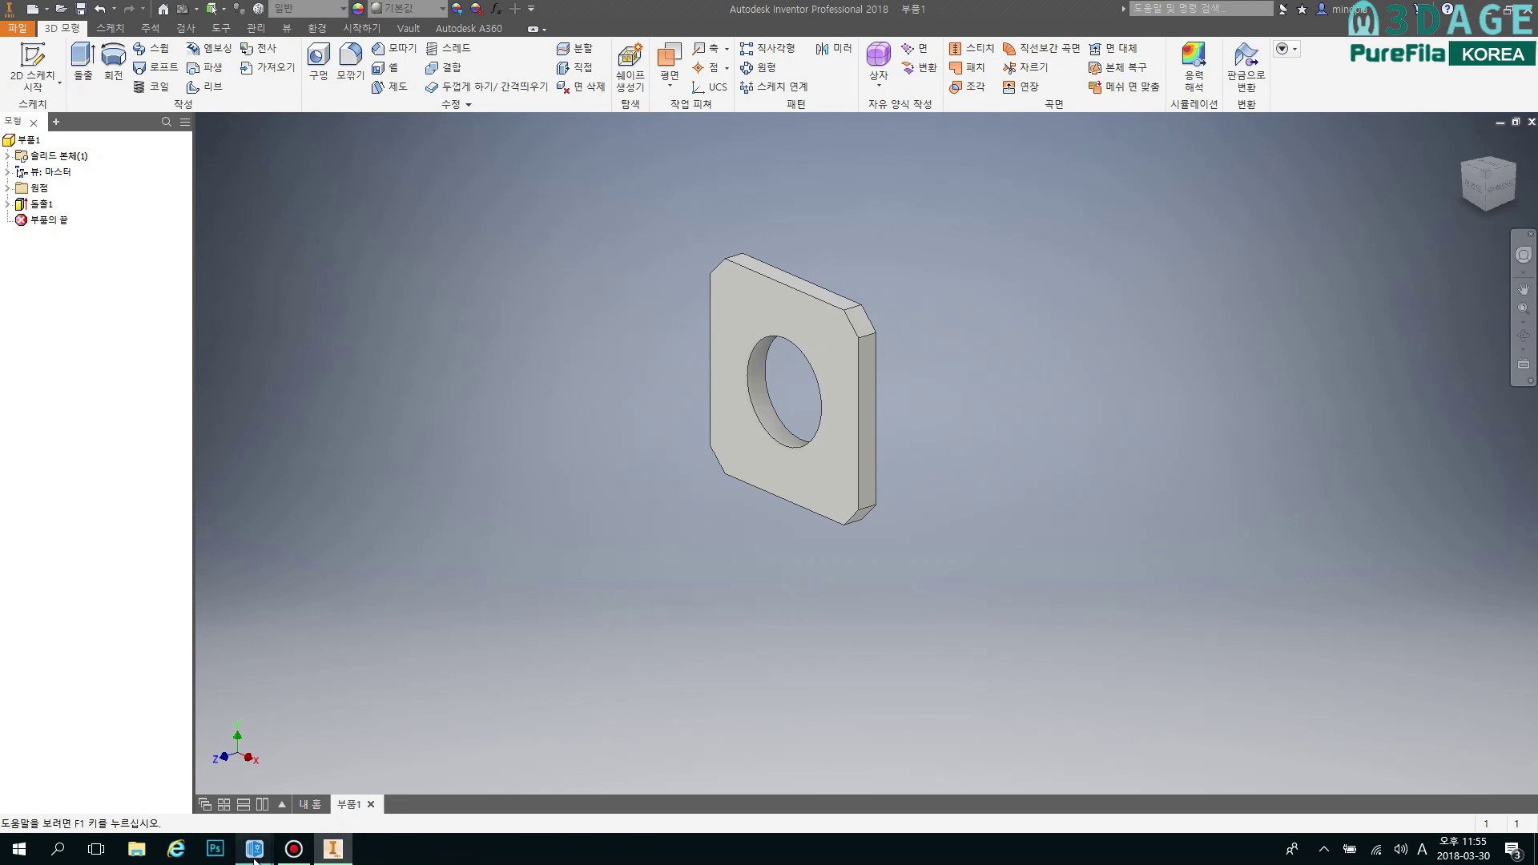
Check the reference drawing again, switch to the Inventor basics tutorial document in Hangul and look through its exercise drawings.
click(308, 769)
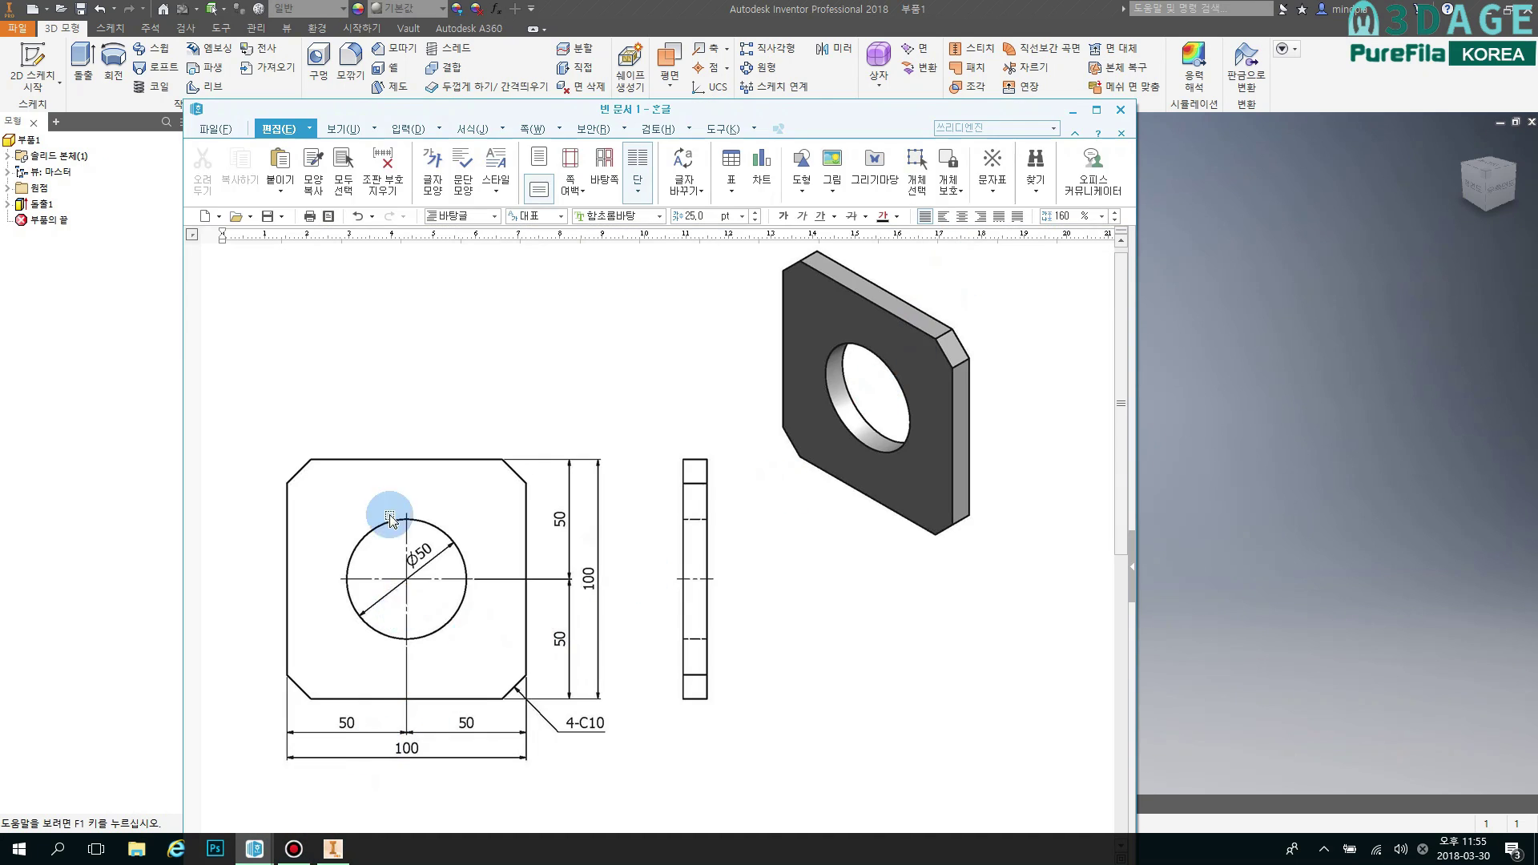
click(1074, 112)
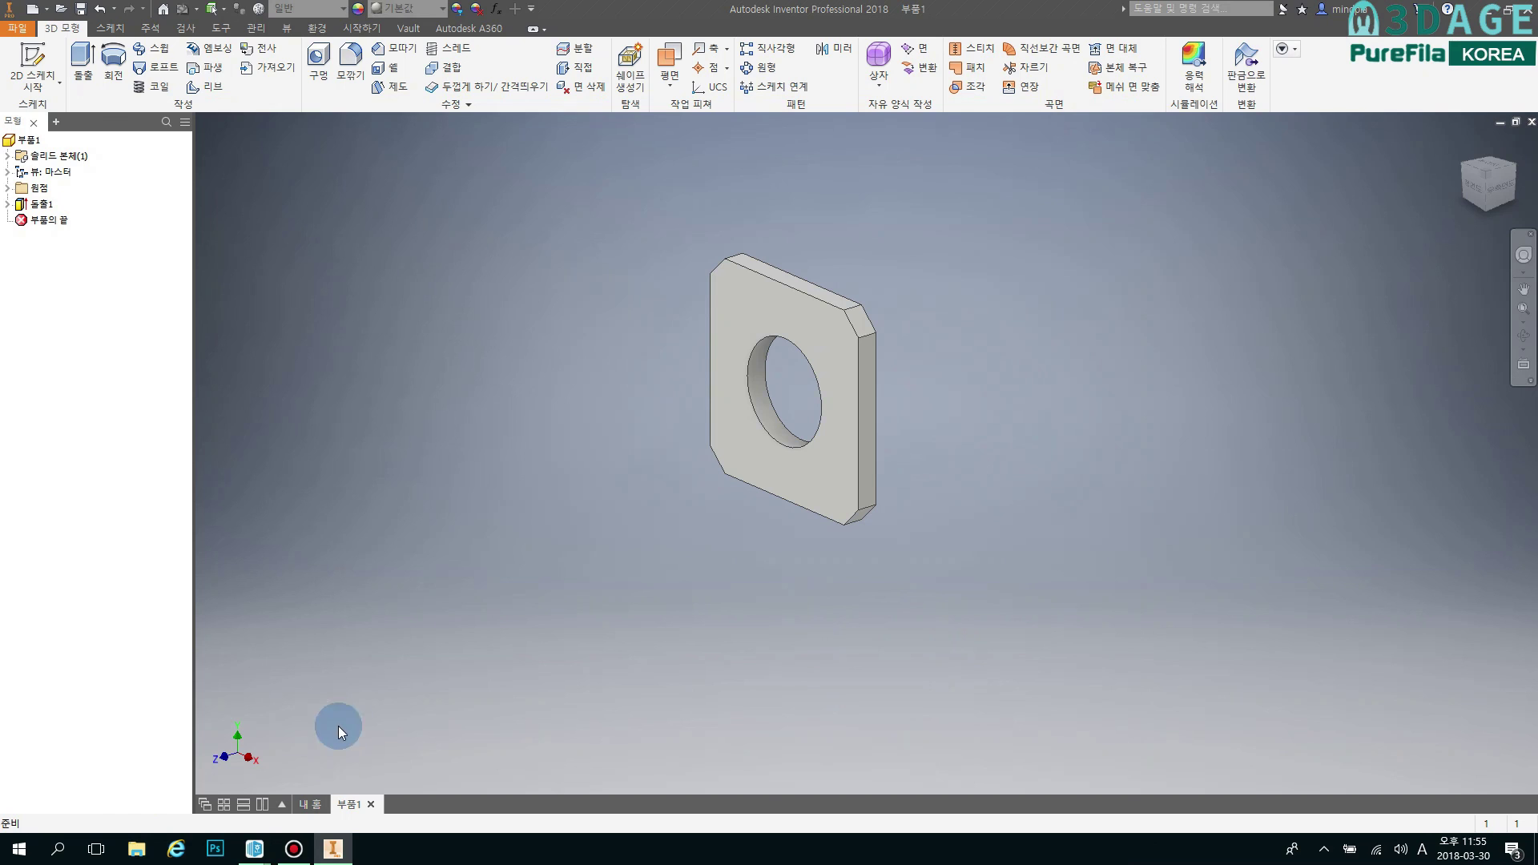
mouse_move(254, 849)
click(199, 793)
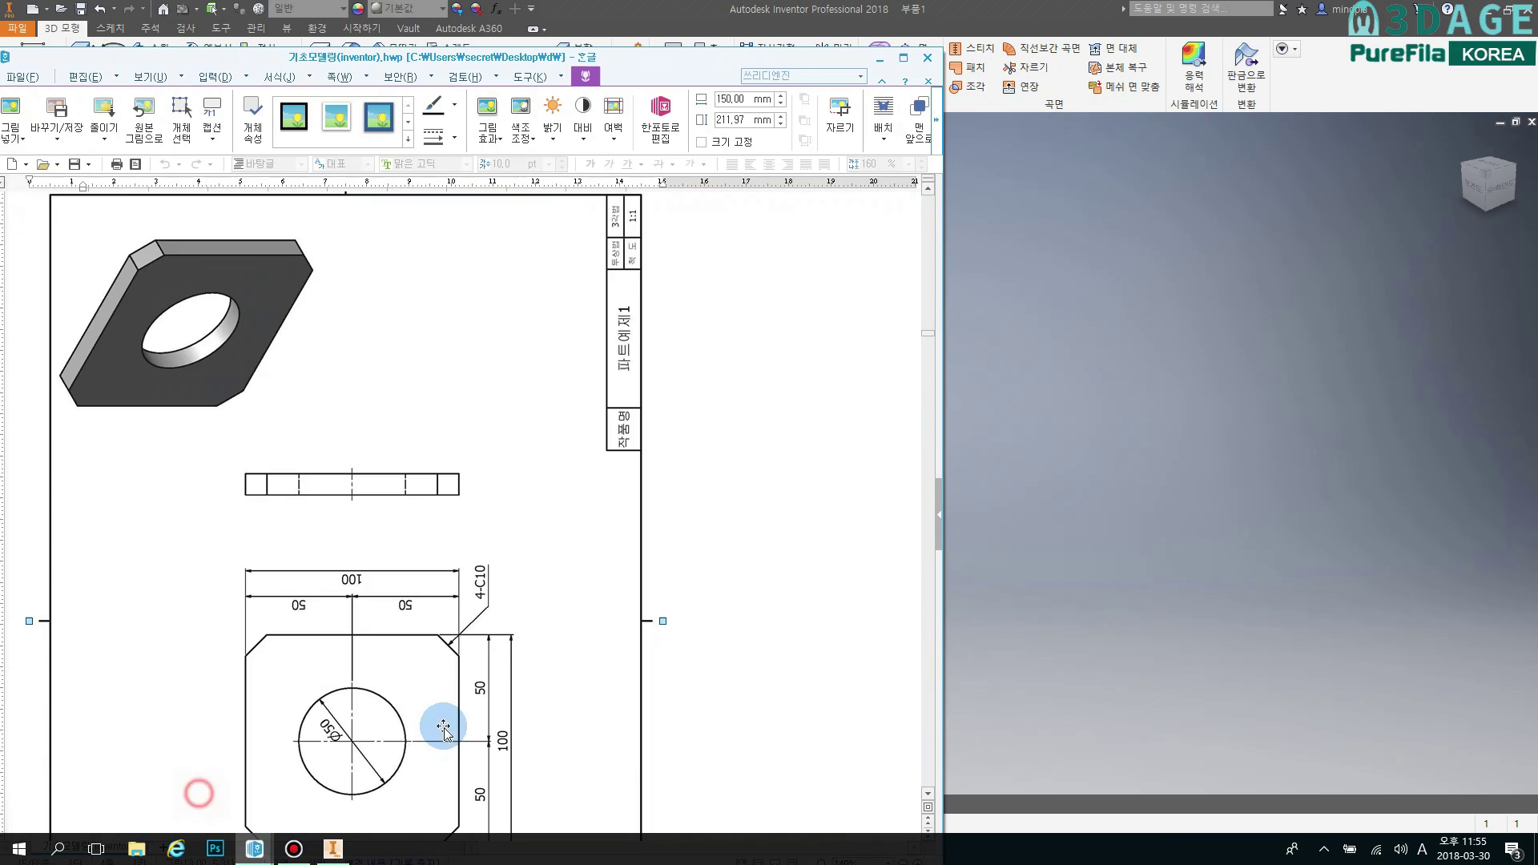
scroll(523, 599, down, 5)
scroll(523, 601, down, 15)
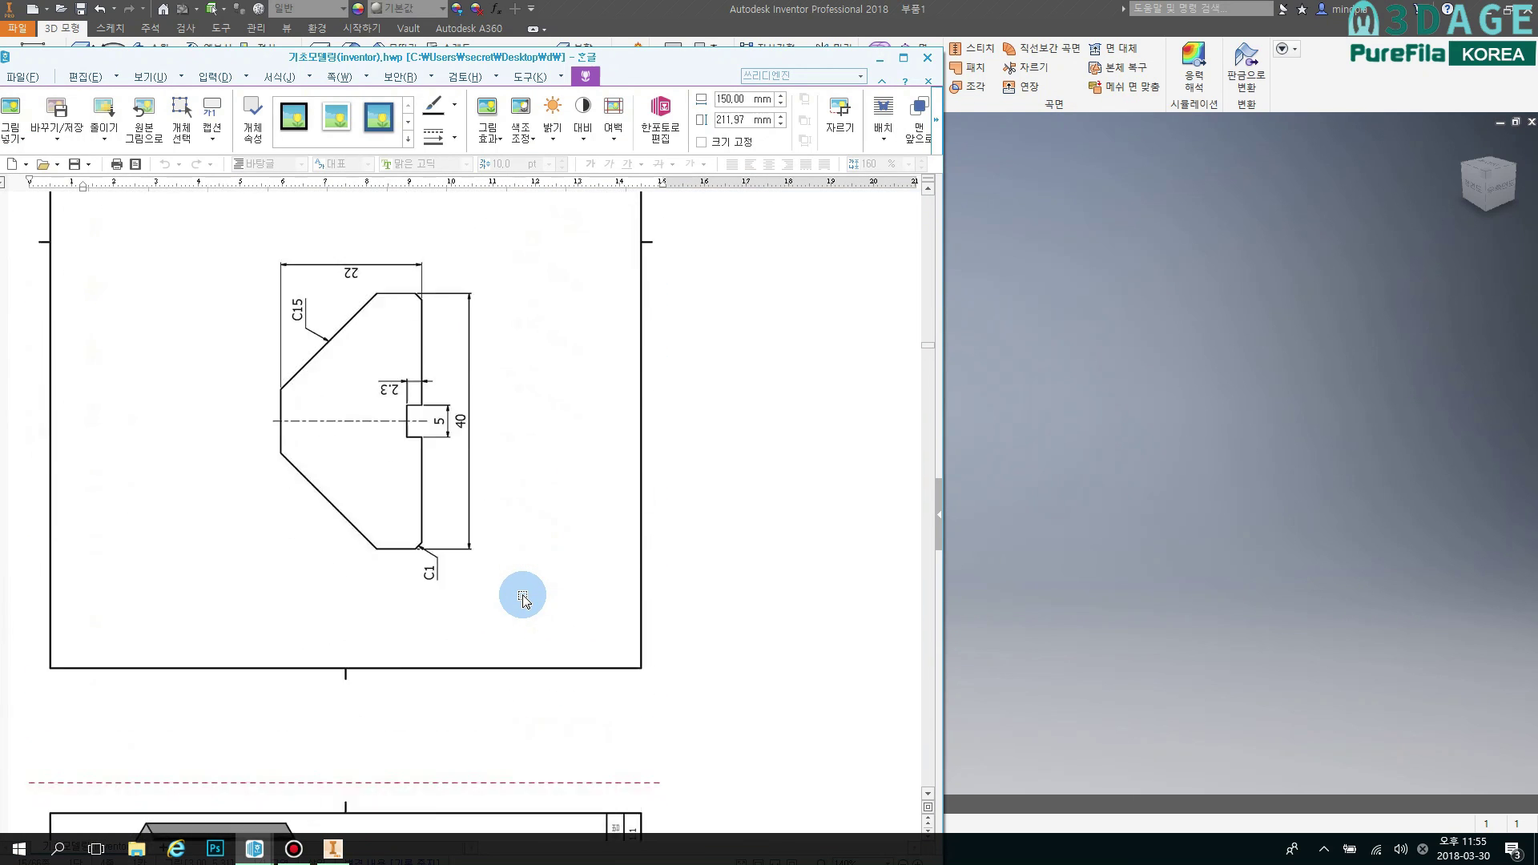
scroll(522, 601, down, 10)
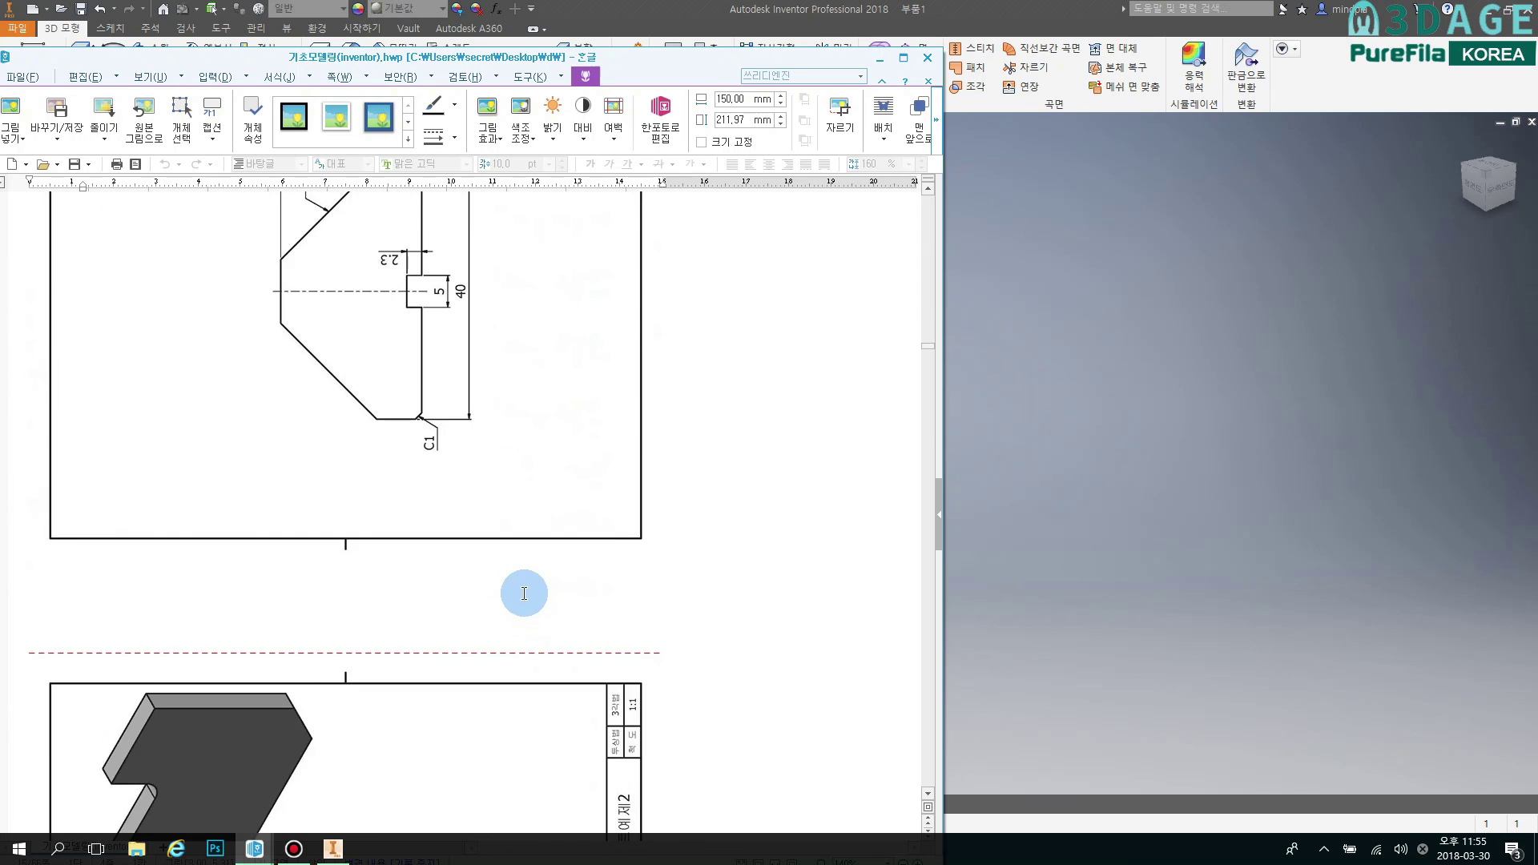
scroll(540, 593, down, 12)
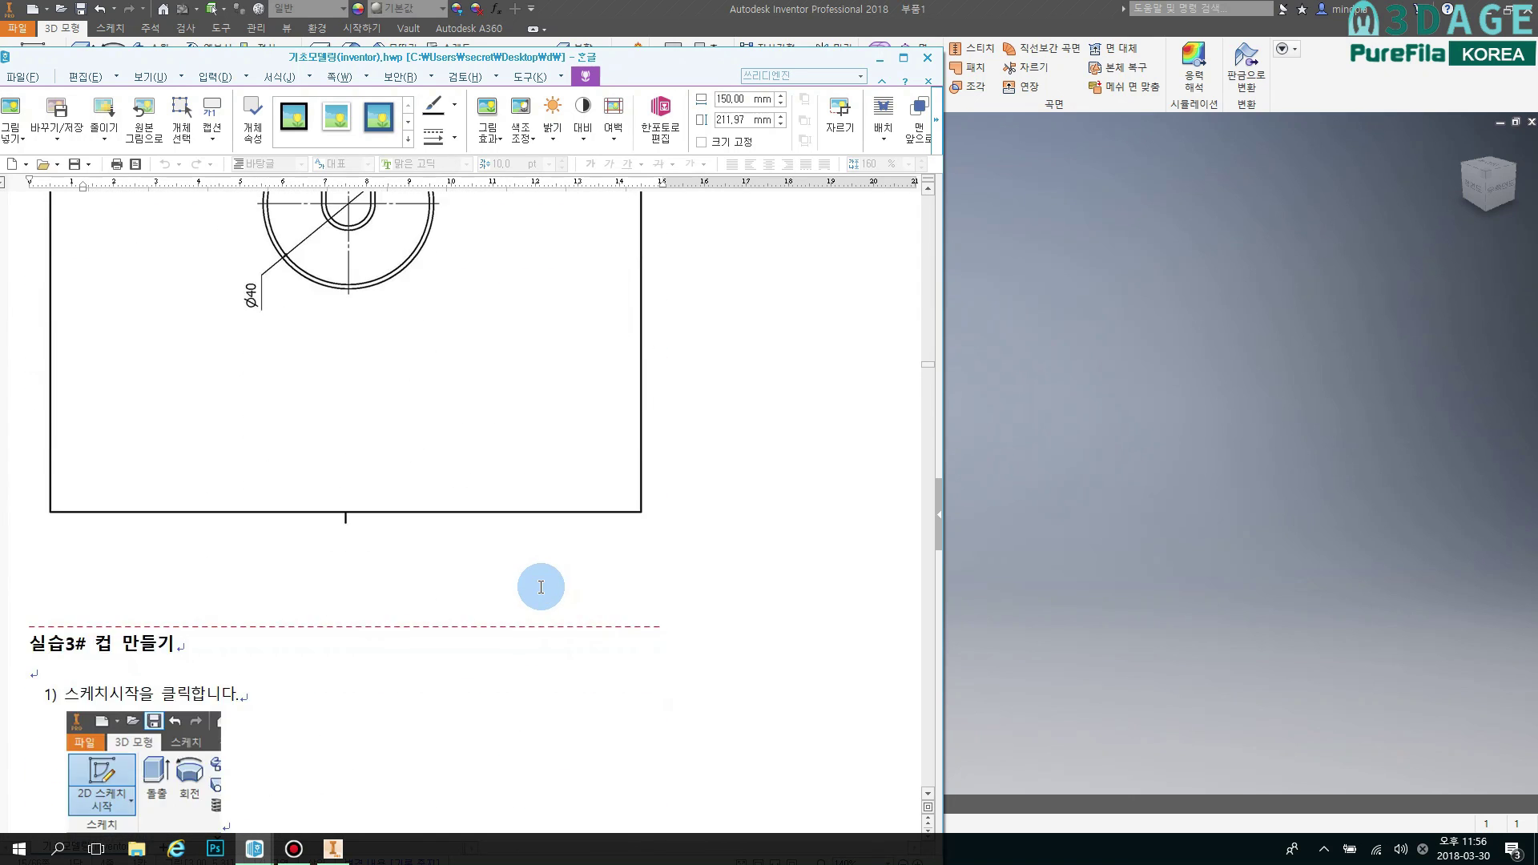
scroll(540, 593, up, 11)
scroll(540, 593, down, 5)
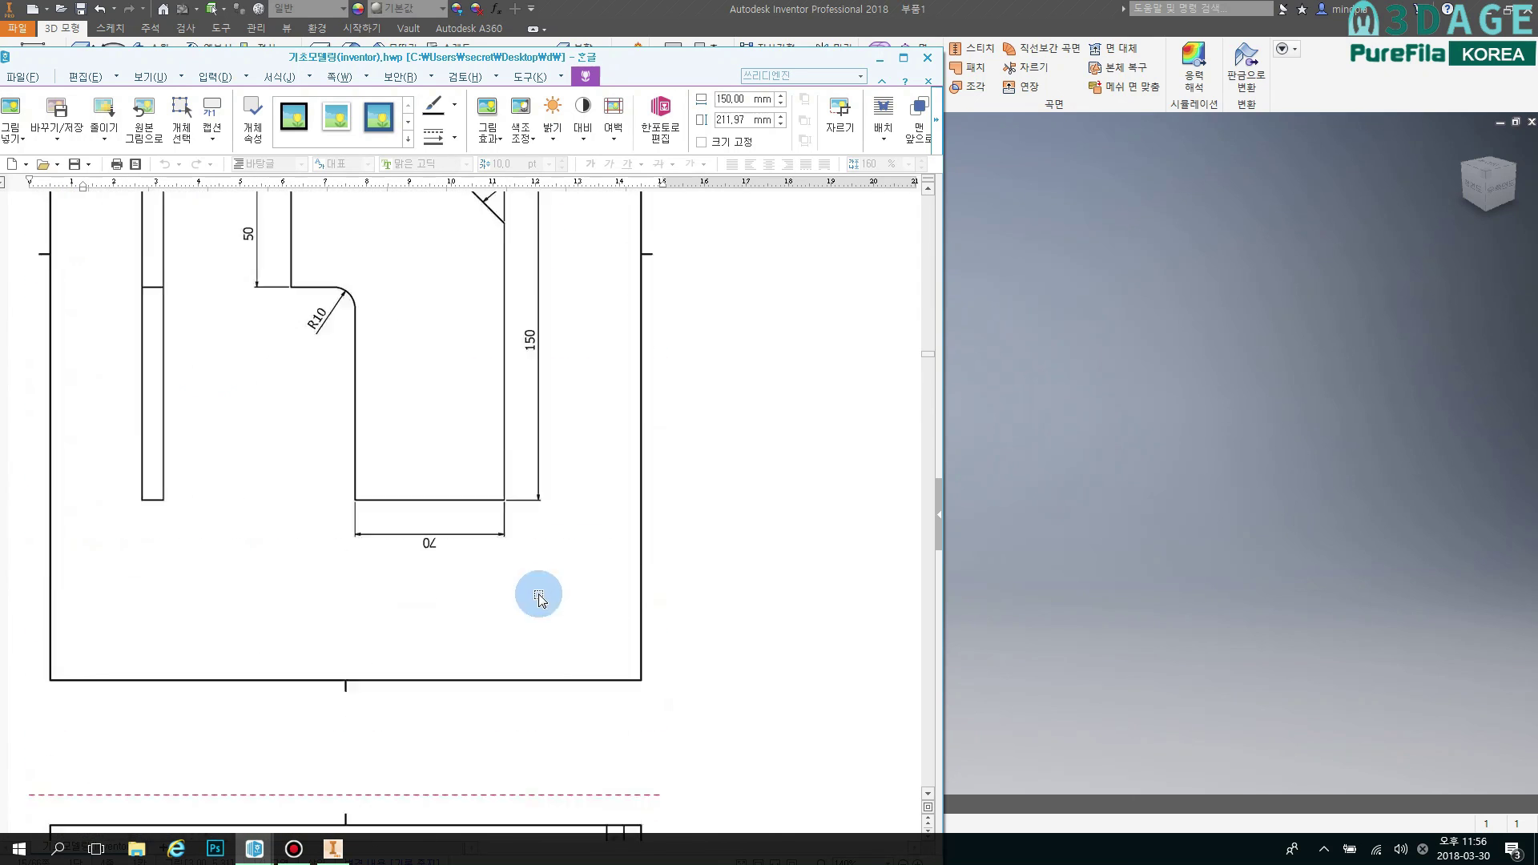
Change the year in the tutorial document's cover title to 2018 and return to the Inventor part.
drag(925, 353, 930, 194)
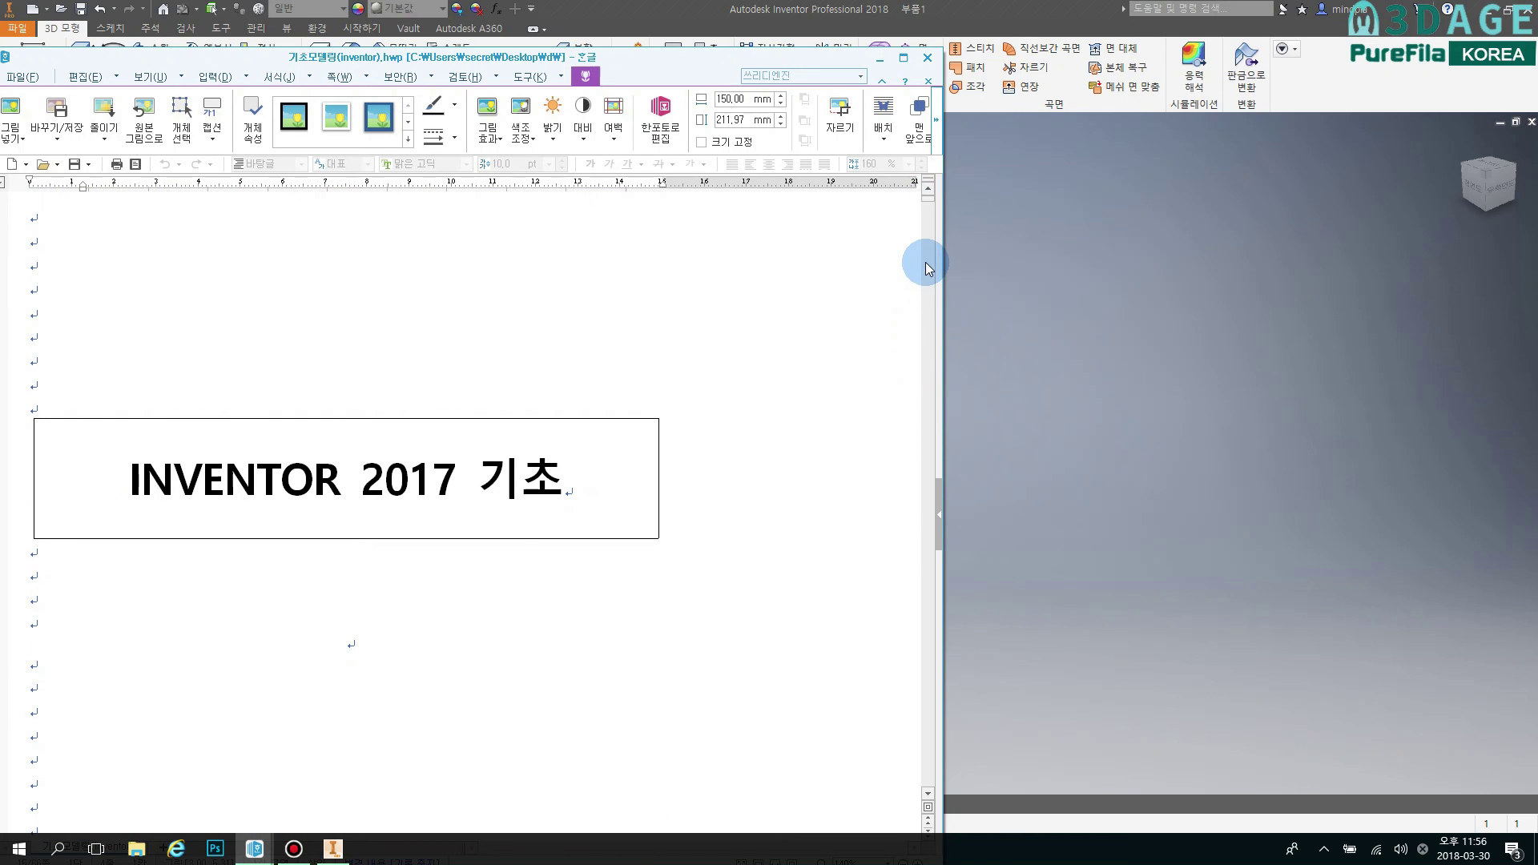
click(435, 478)
key(shift+Right)
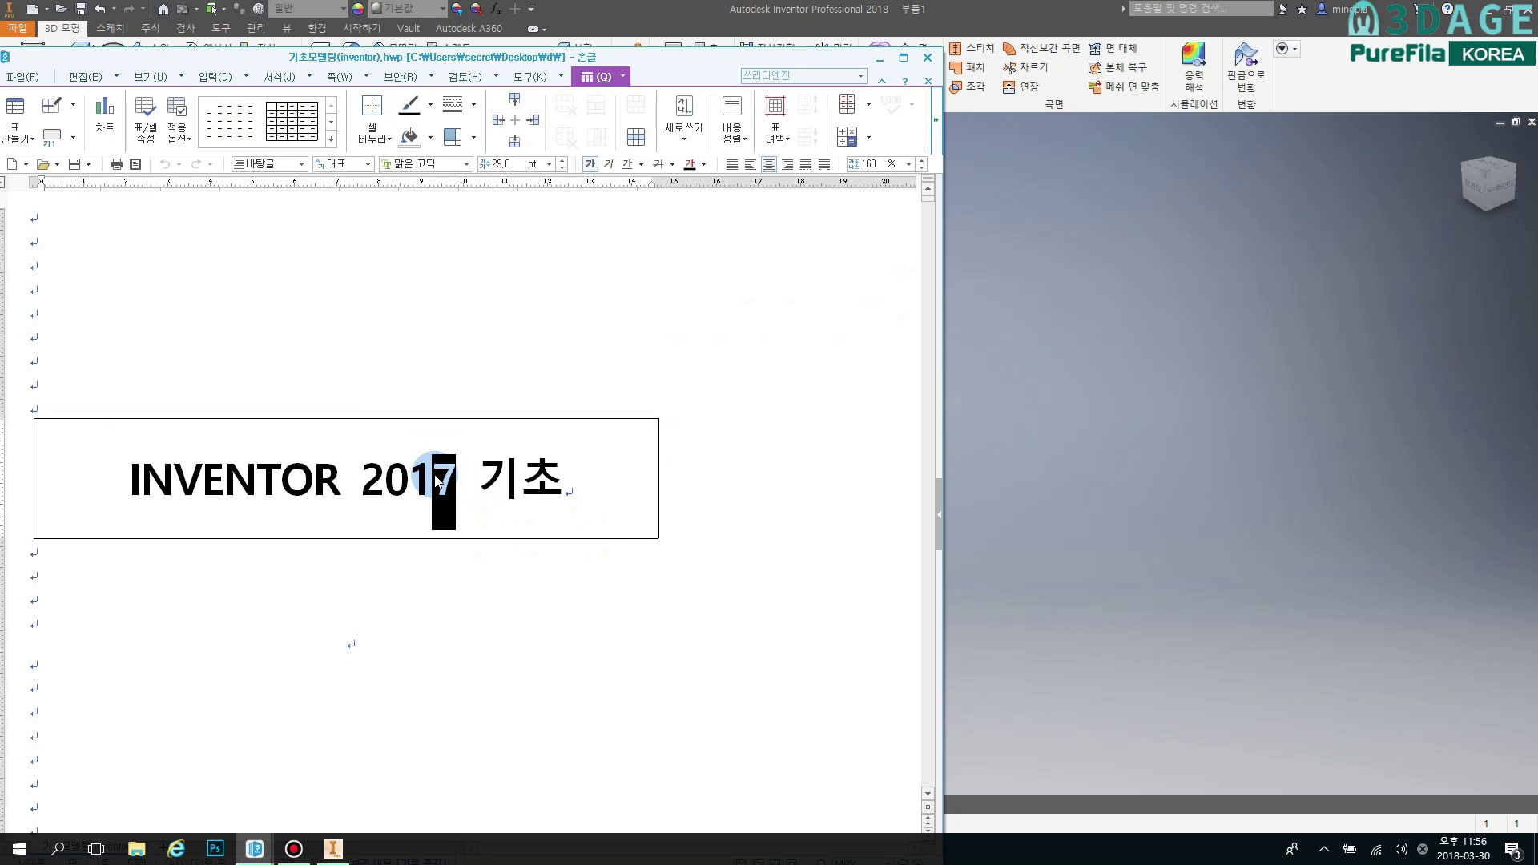
text(8)
click(649, 333)
click(879, 59)
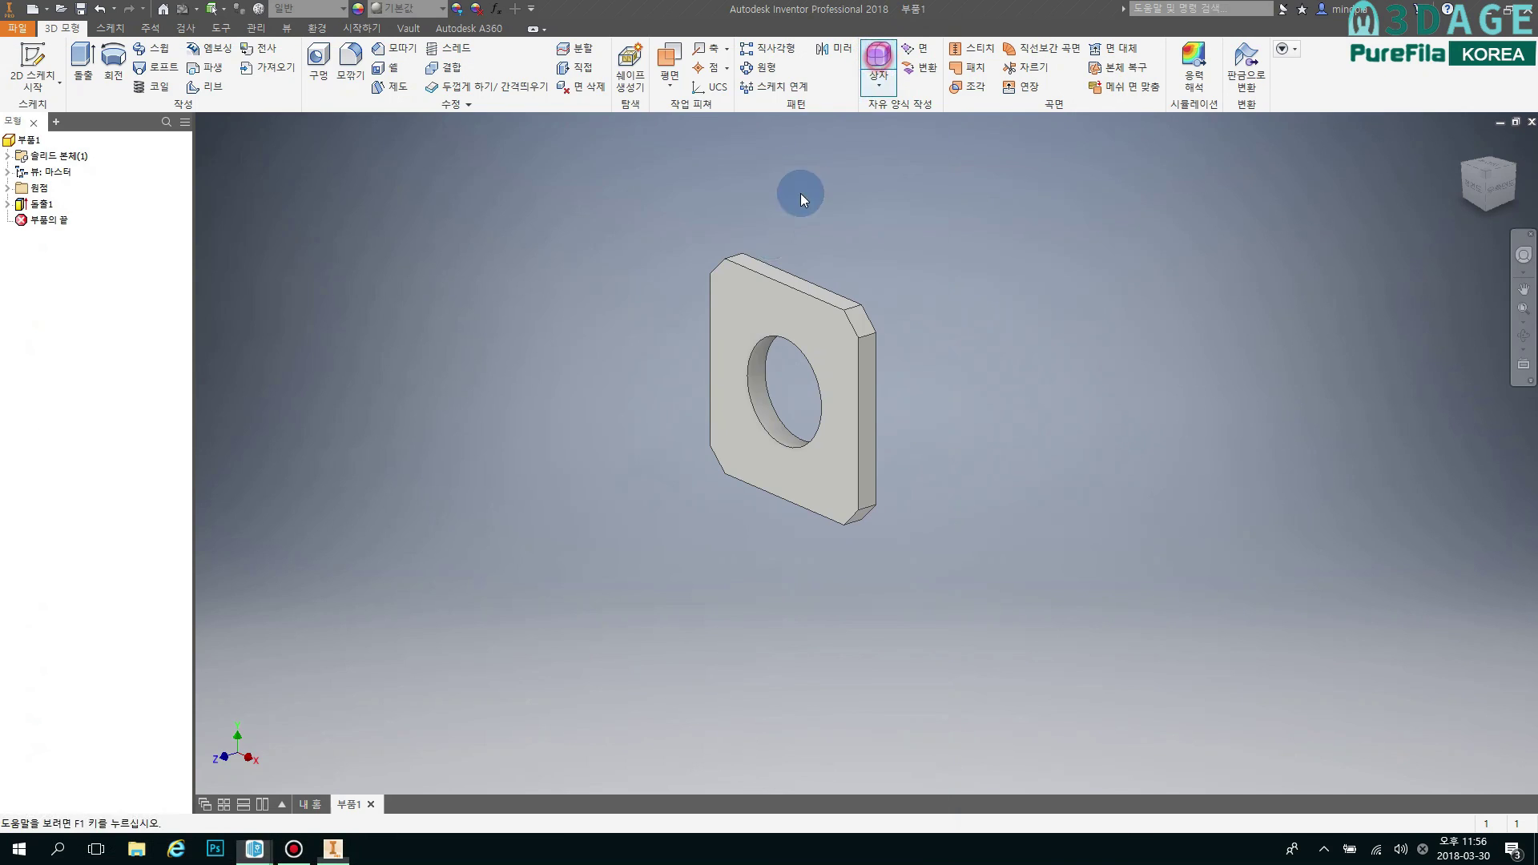